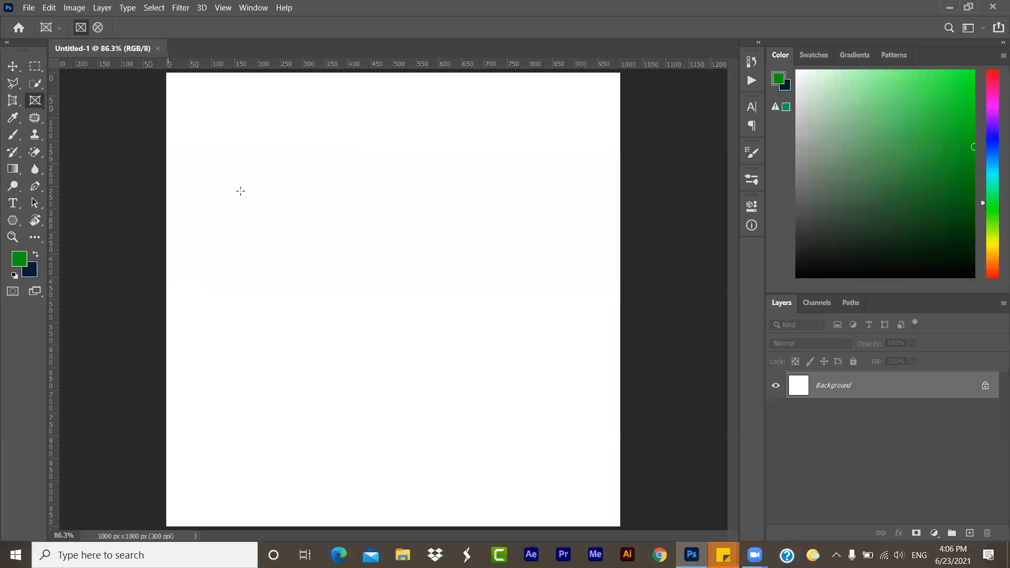
- Unlock the Background layer so it becomes a regular layer, and make the Move tool active after viewing the Crop tool
click(987, 386)
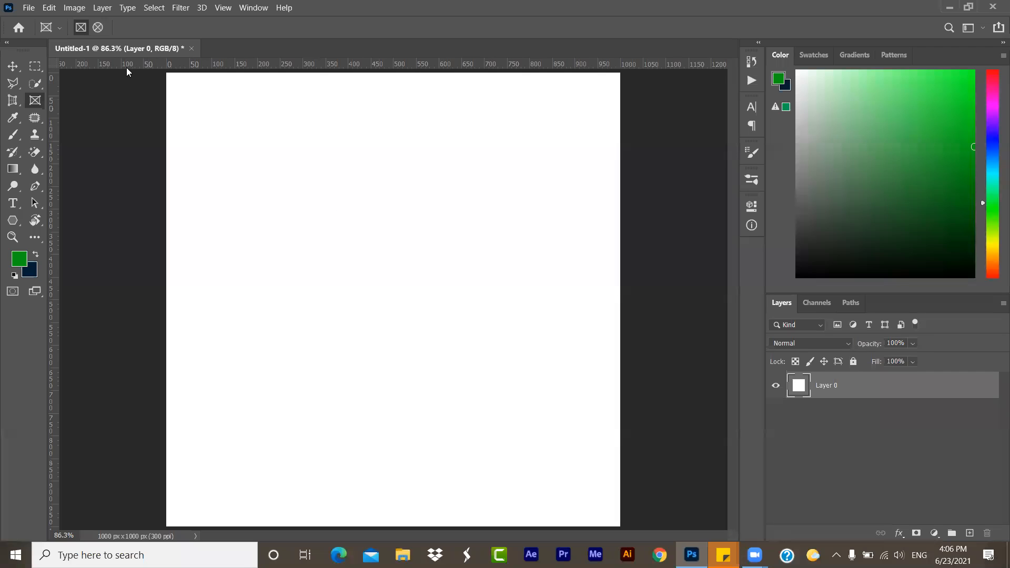
click(13, 101)
click(52, 100)
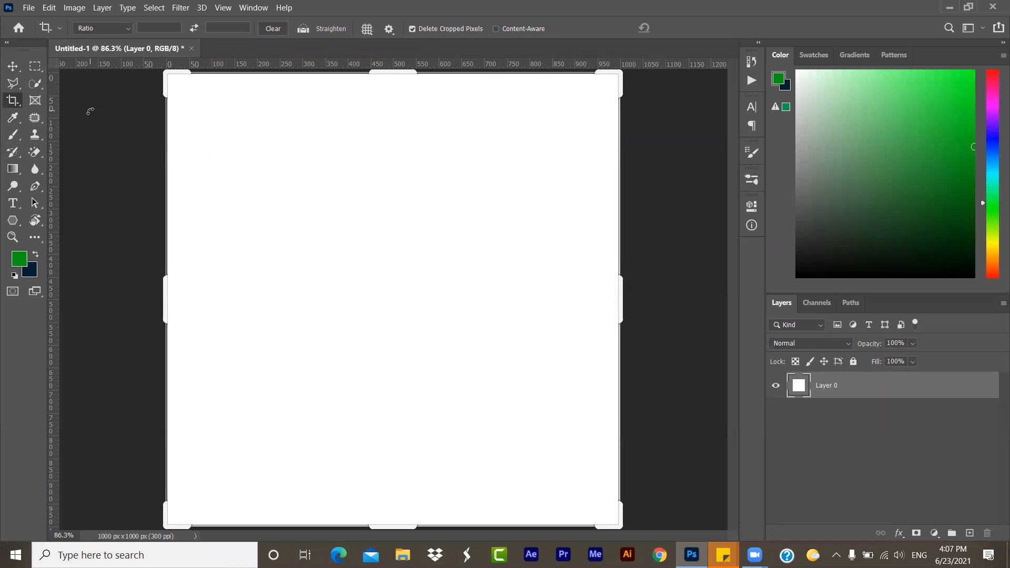
click(12, 66)
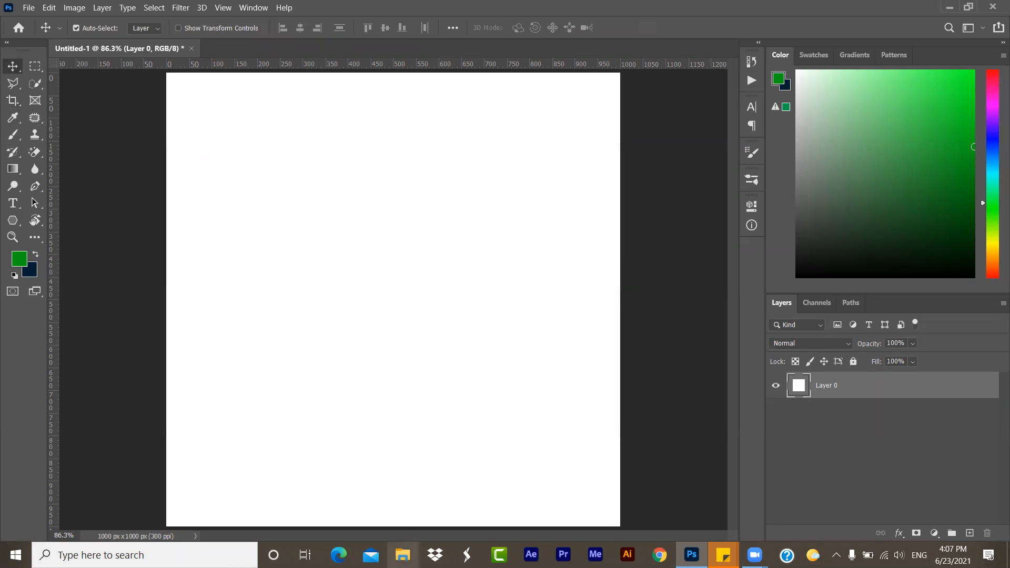
- Place the AdobeStock_157251656.jpeg cricket photo from the Downloads folder onto the canvas
key(super+e)
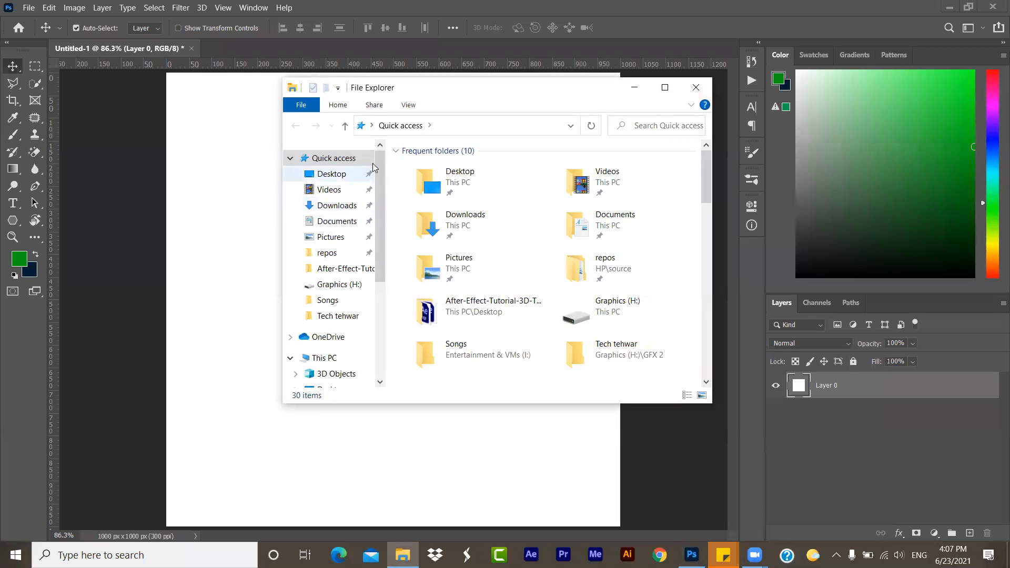
scroll(480, 294, down, 10)
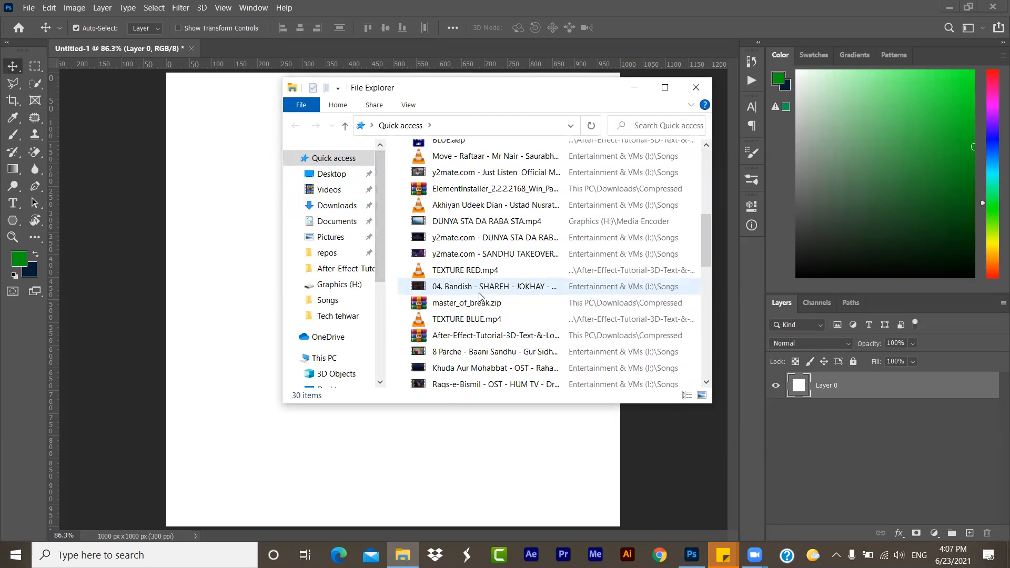
click(340, 205)
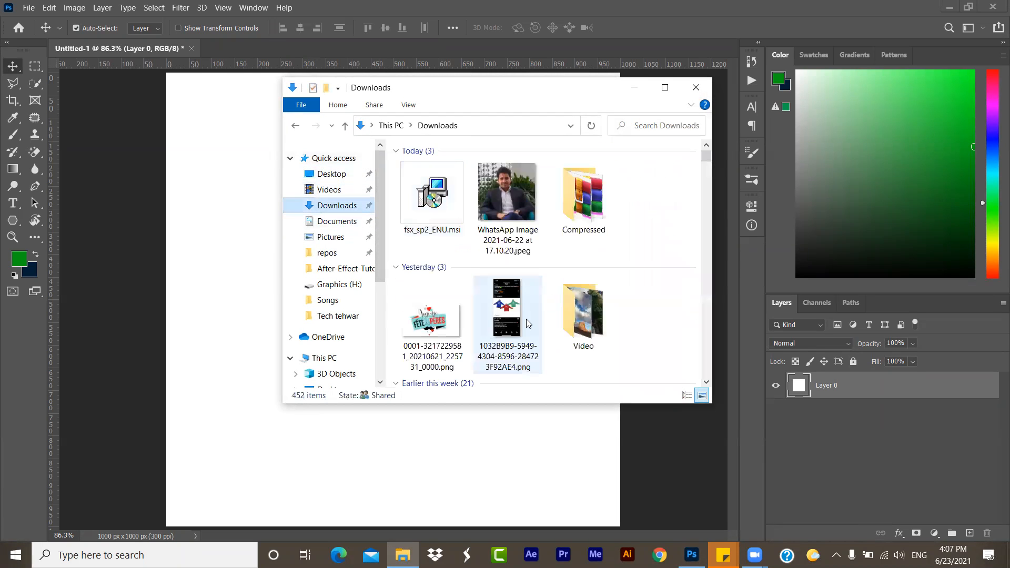
scroll(528, 322, down, 6)
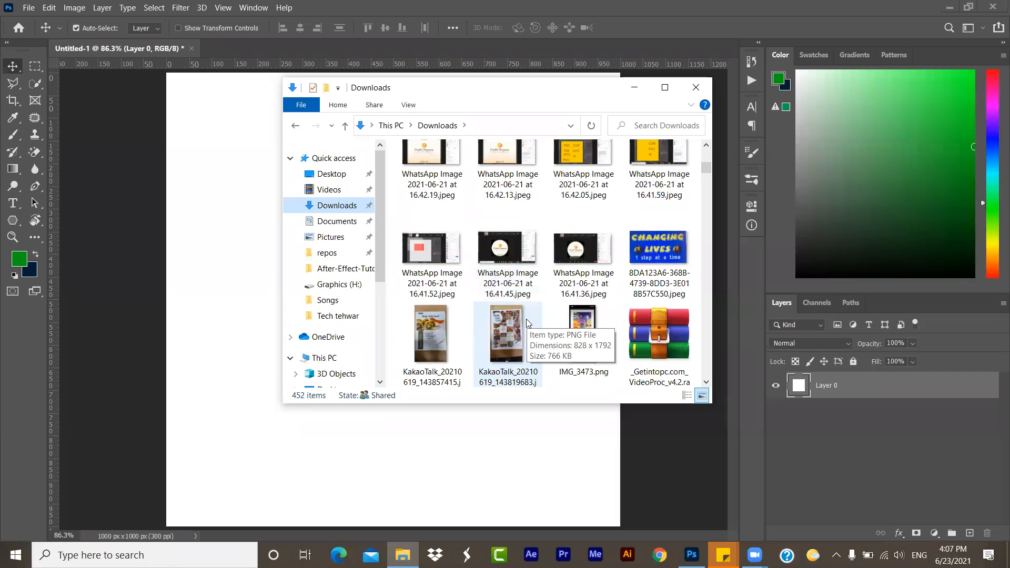
scroll(528, 323, down, 12)
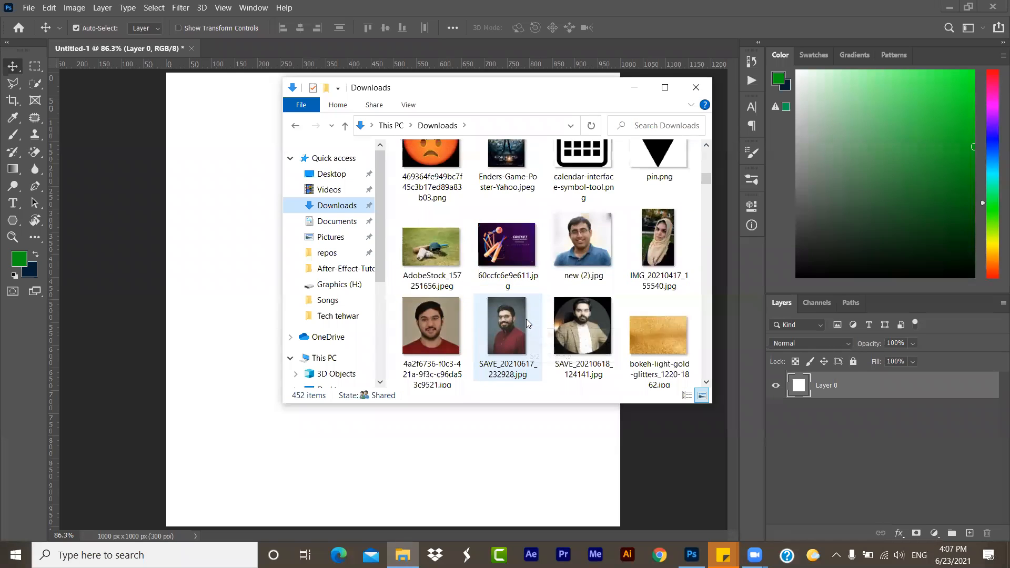
scroll(528, 323, down, 3)
scroll(528, 323, up, 4)
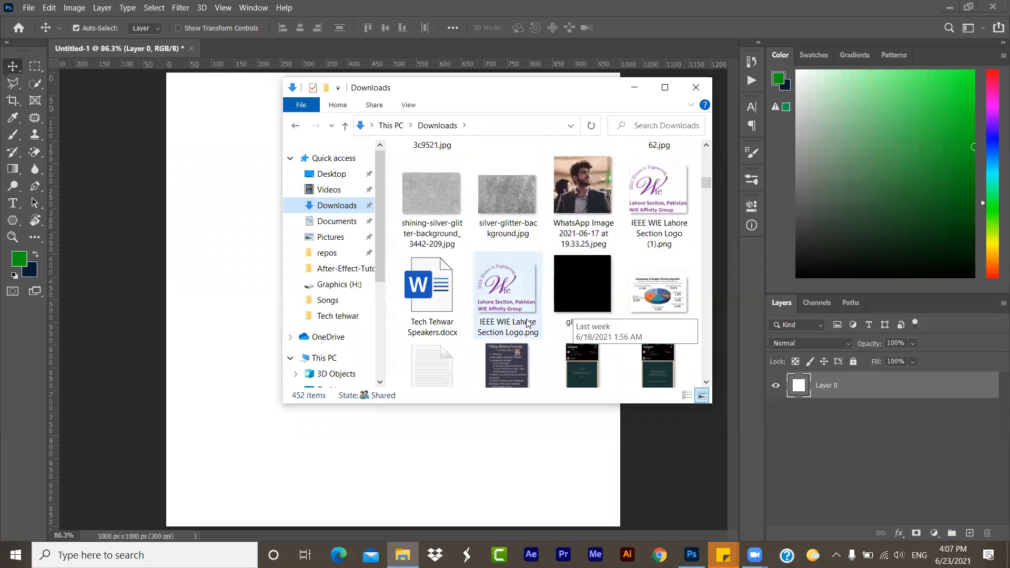
scroll(528, 323, up, 2)
drag(461, 295, 221, 294)
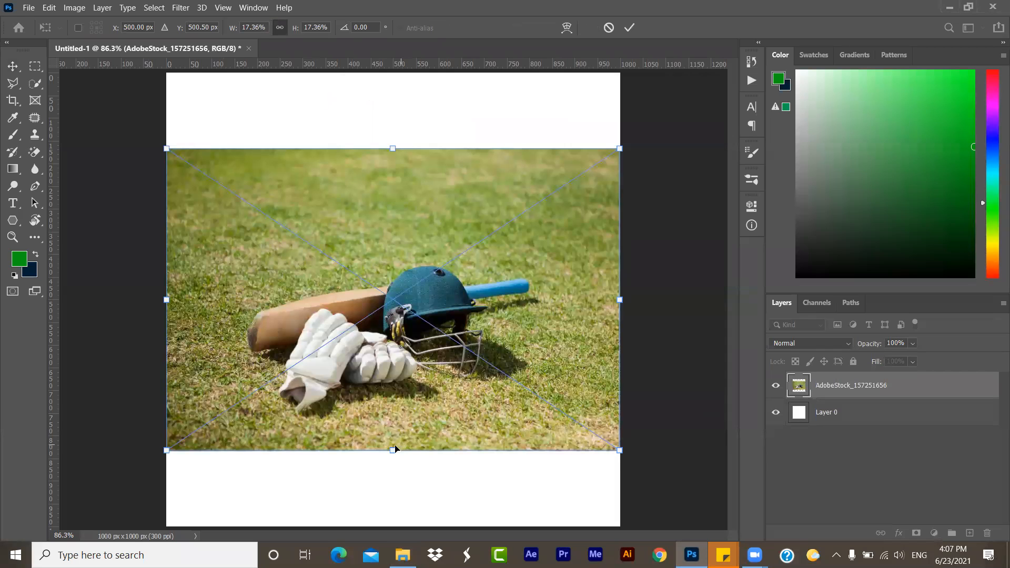
- Scale the placed cricket photo to 26.03% so it fills the full canvas height, and commit the transform
drag(390, 450, 391, 525)
drag(386, 143, 385, 75)
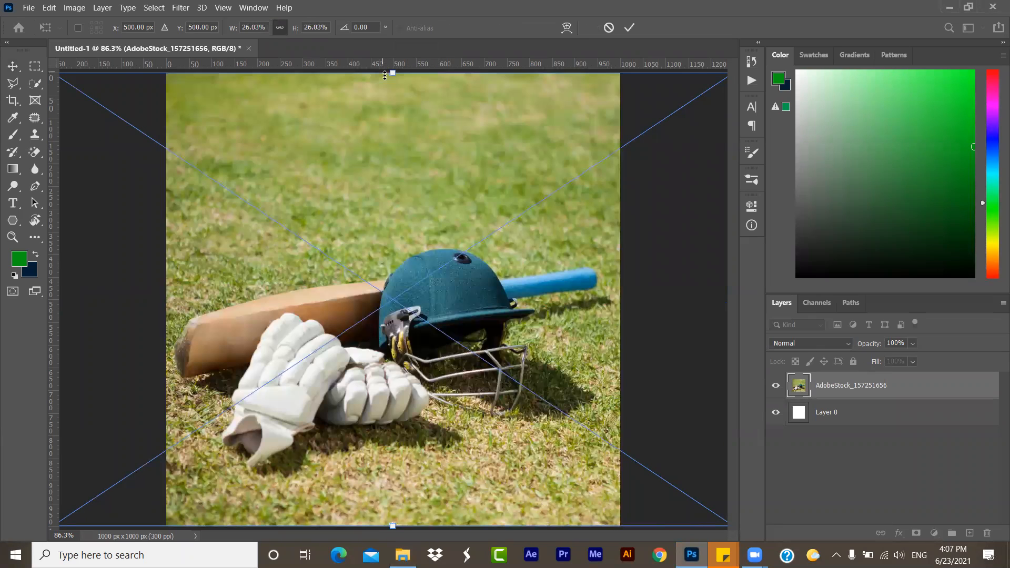
key(Return)
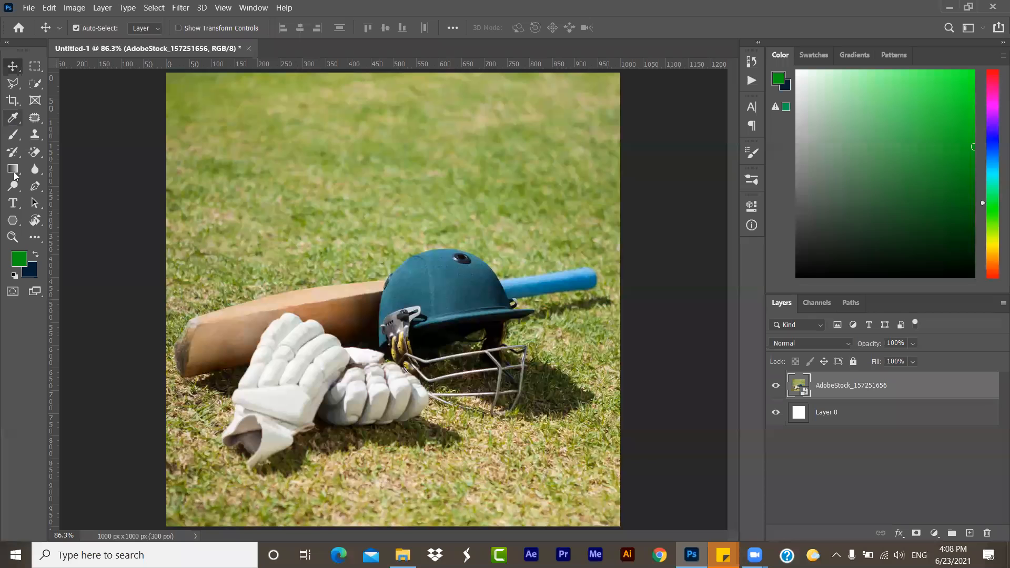
- Draw a green rectangle about 1007 by 44 px across the bottom edge of the photo
click(14, 227)
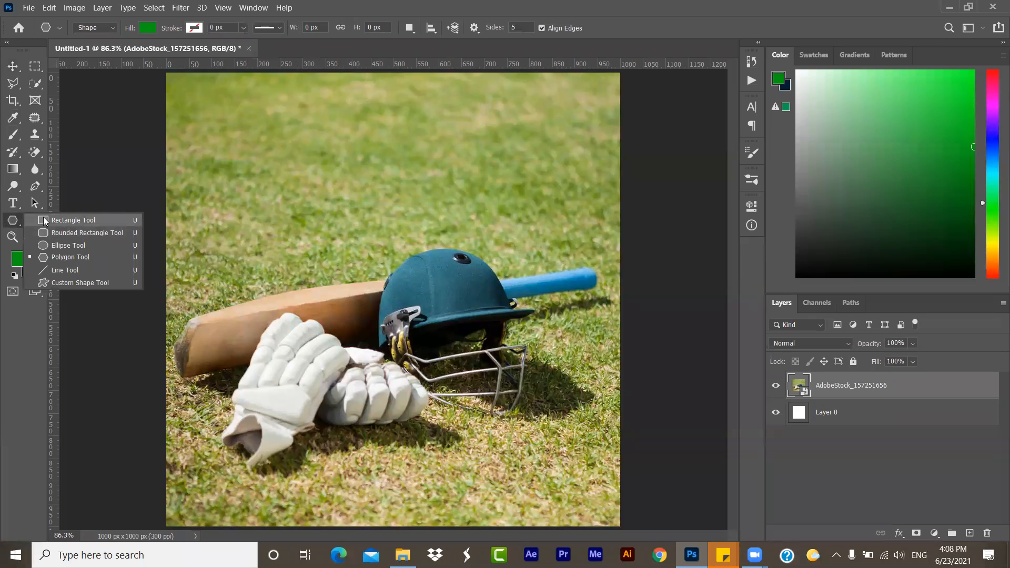
click(80, 220)
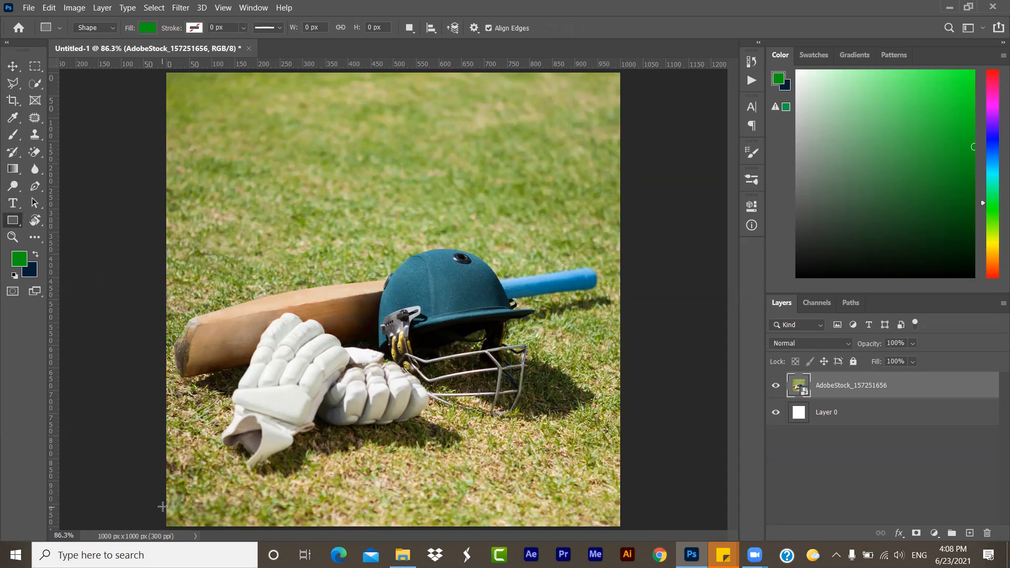
drag(162, 507, 619, 525)
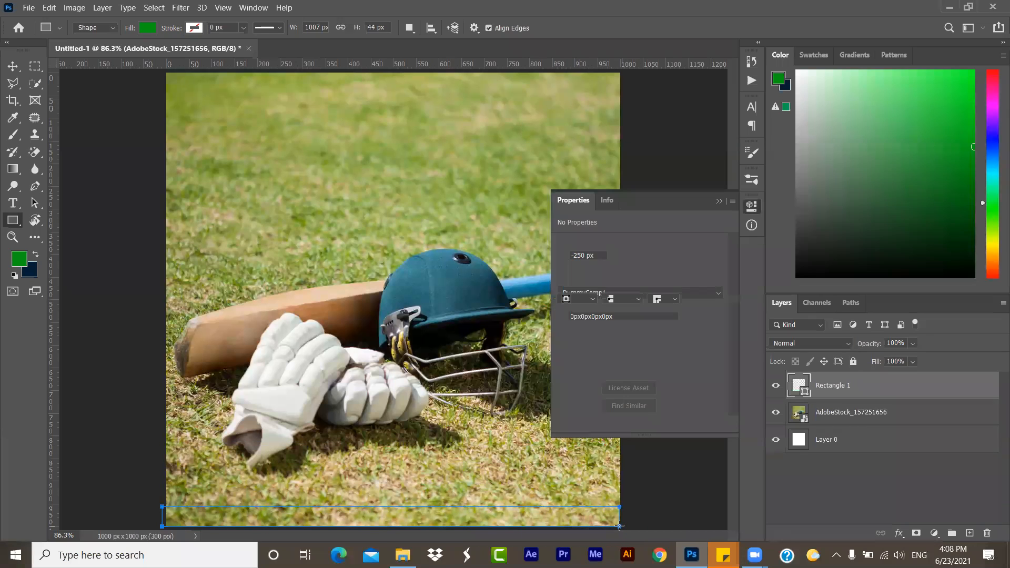
click(718, 202)
click(14, 68)
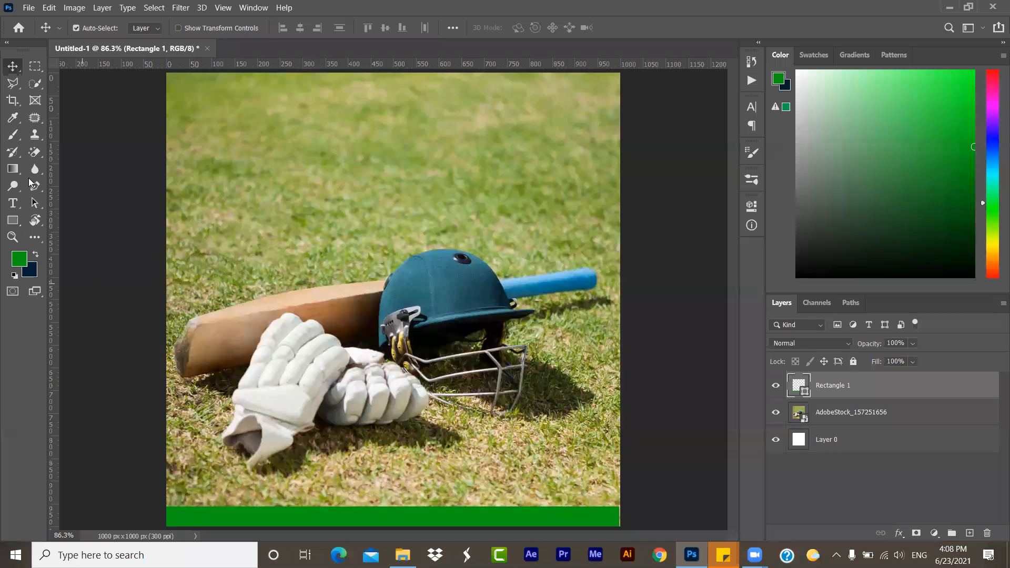
- Sample light blue from the bat handle and apply it as the rectangle's fill
click(13, 117)
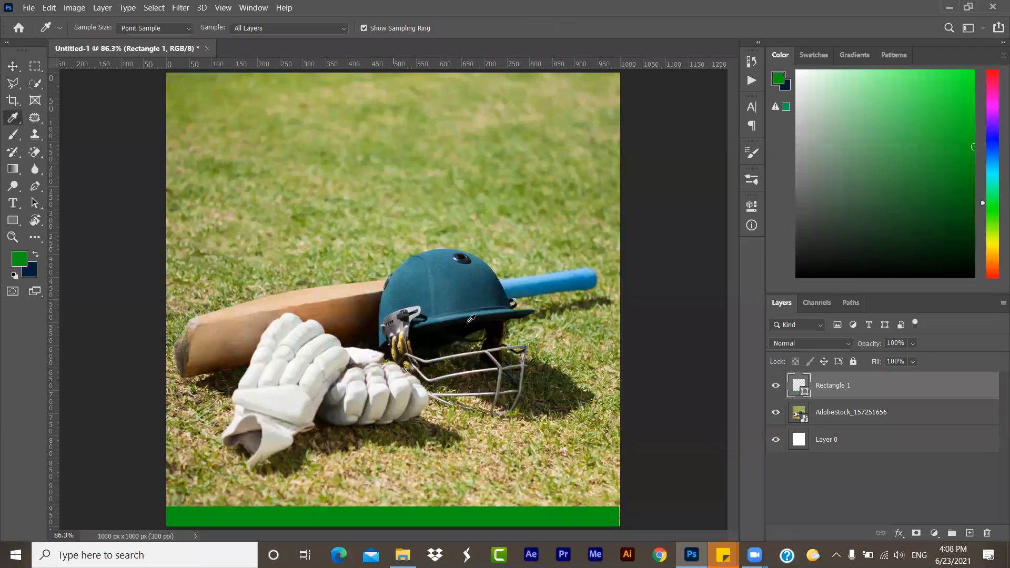
click(531, 277)
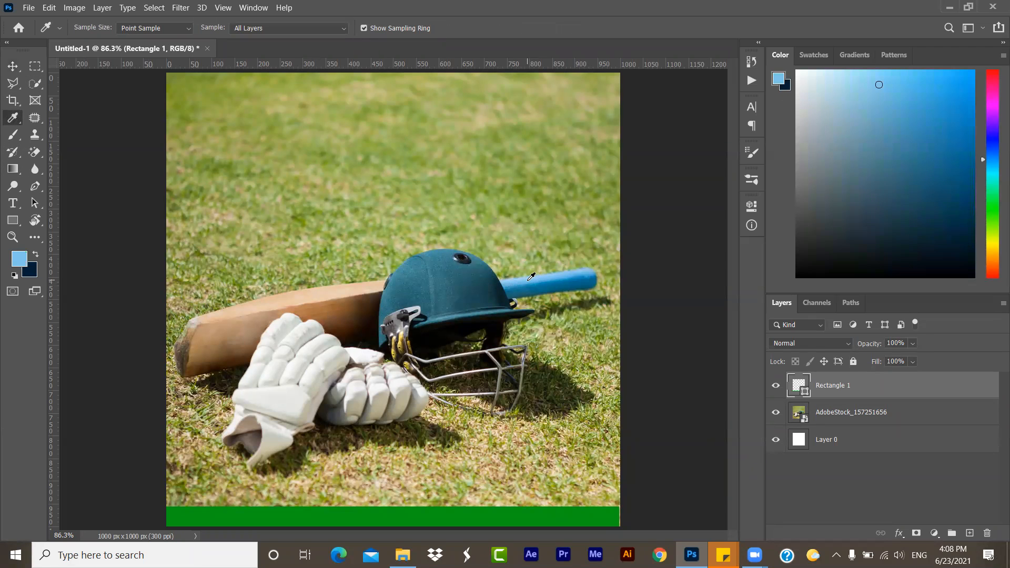
click(752, 206)
click(566, 285)
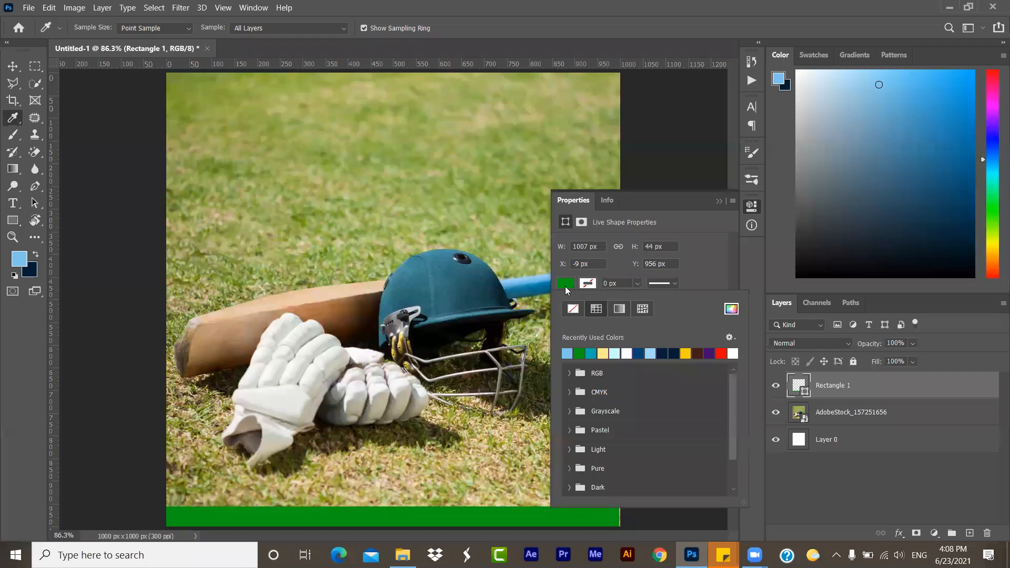
click(568, 354)
- Try colours sampled from the grass and the helmet for the rectangle's fill, and set it to teal 427885 from the helmet brim
click(730, 309)
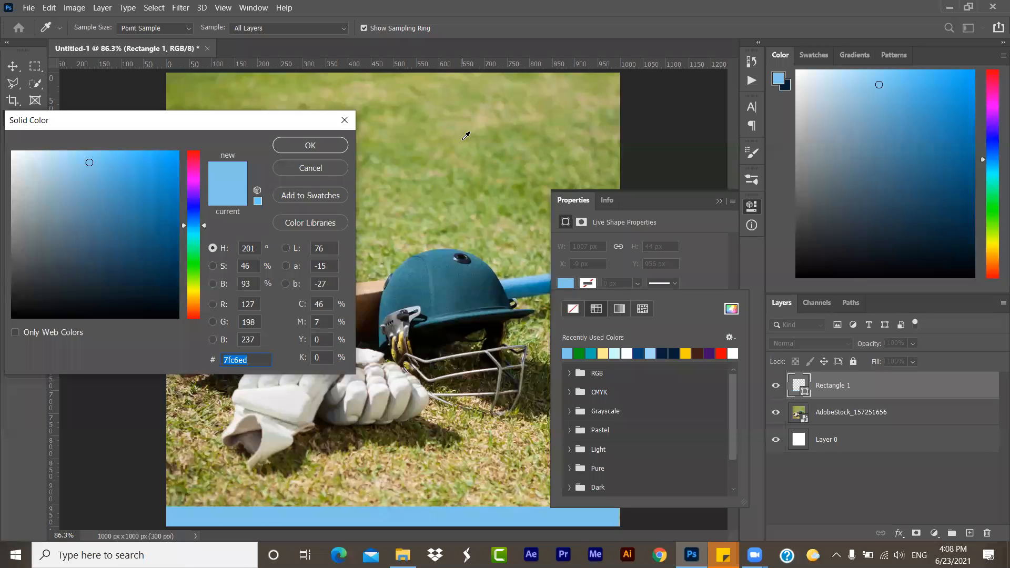
click(463, 139)
click(444, 114)
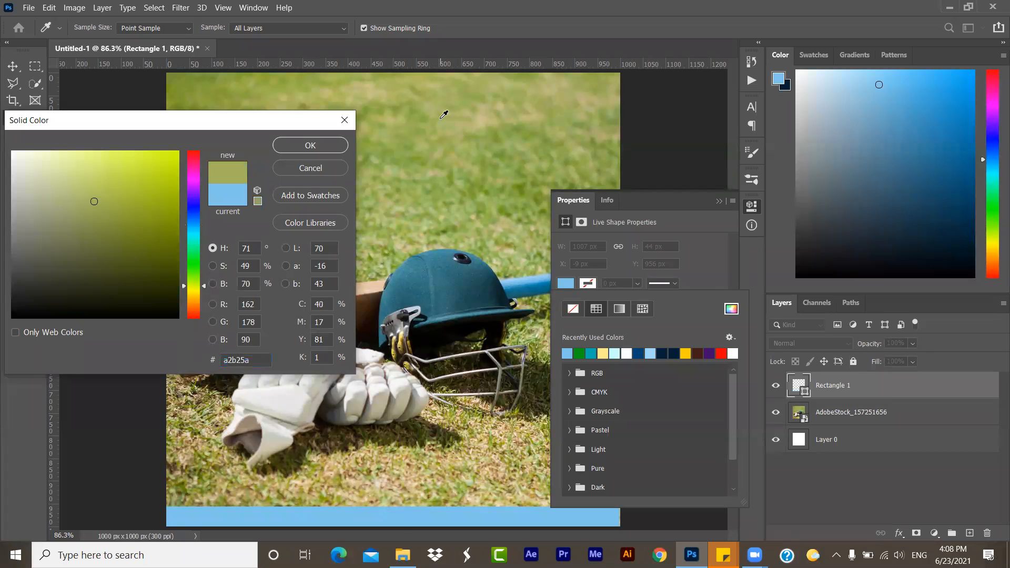
click(507, 133)
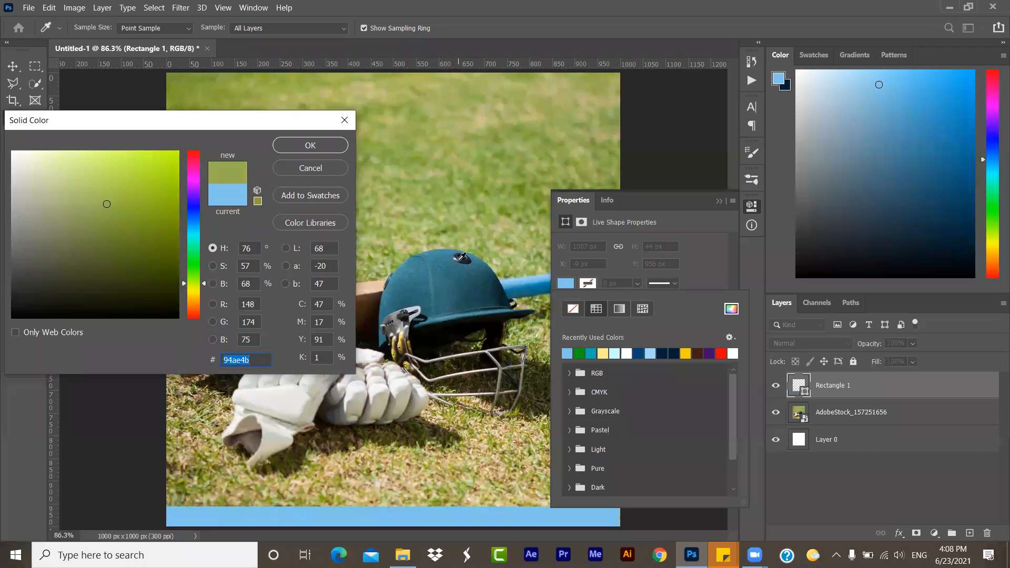
click(403, 335)
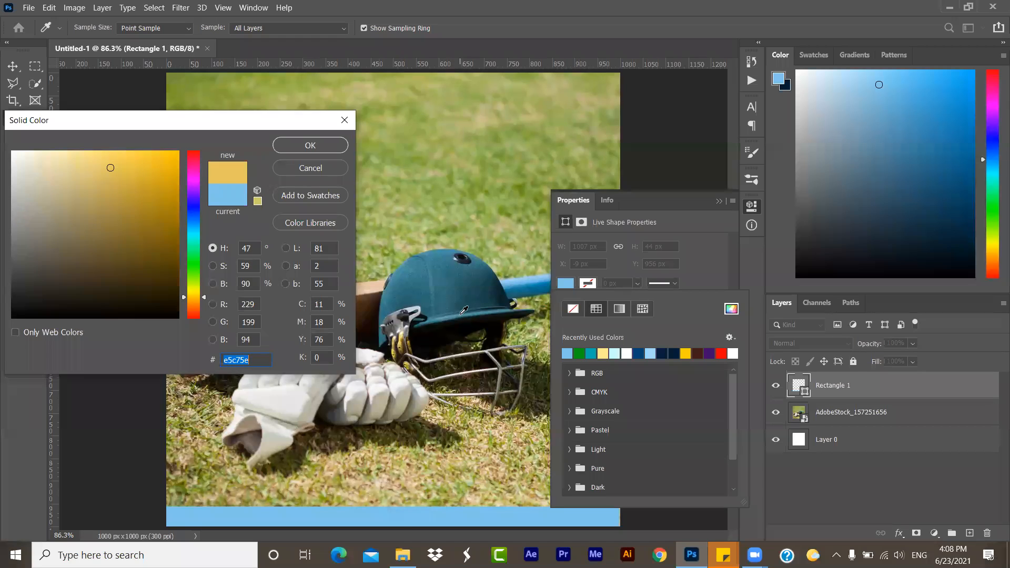
click(464, 311)
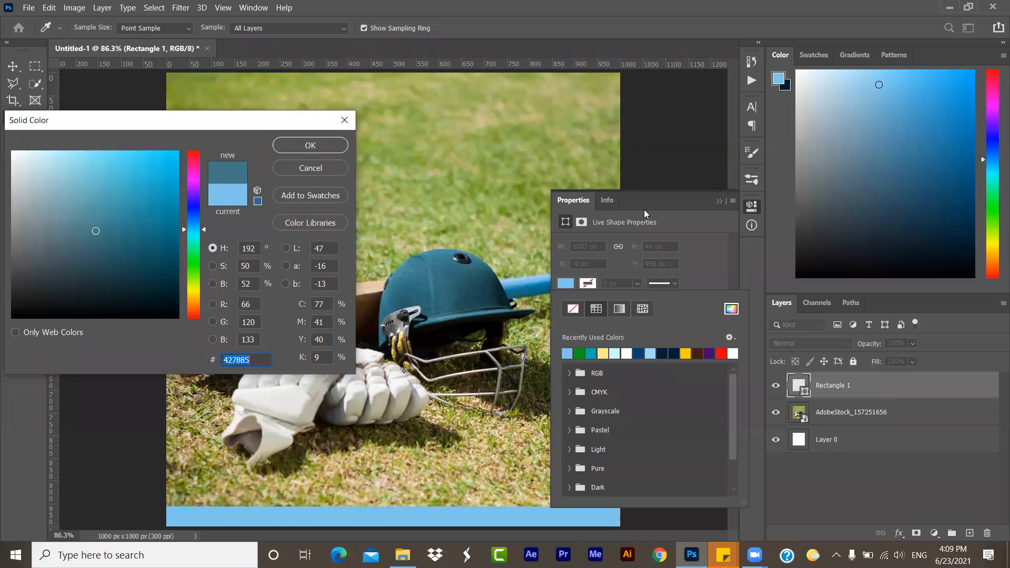
click(718, 201)
click(304, 149)
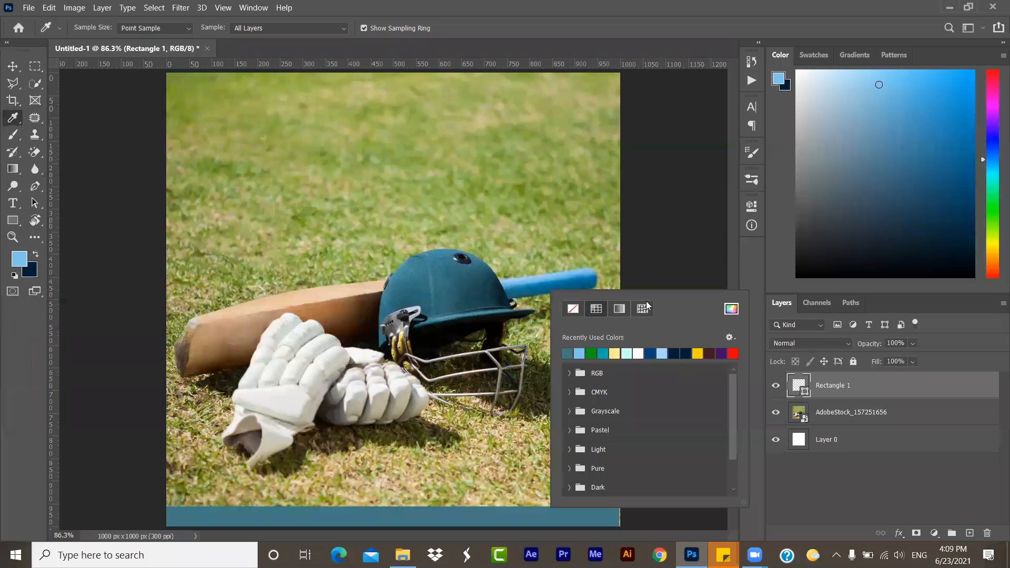
click(752, 267)
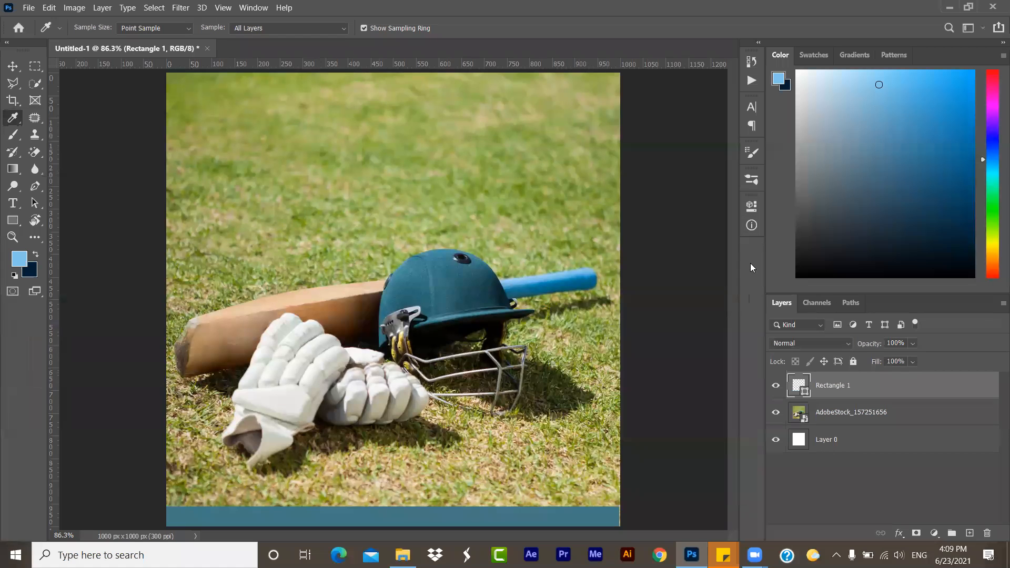
- Look through the eyedropper tool group, activate the Patch tool, and delete the rectangle layer
click(22, 120)
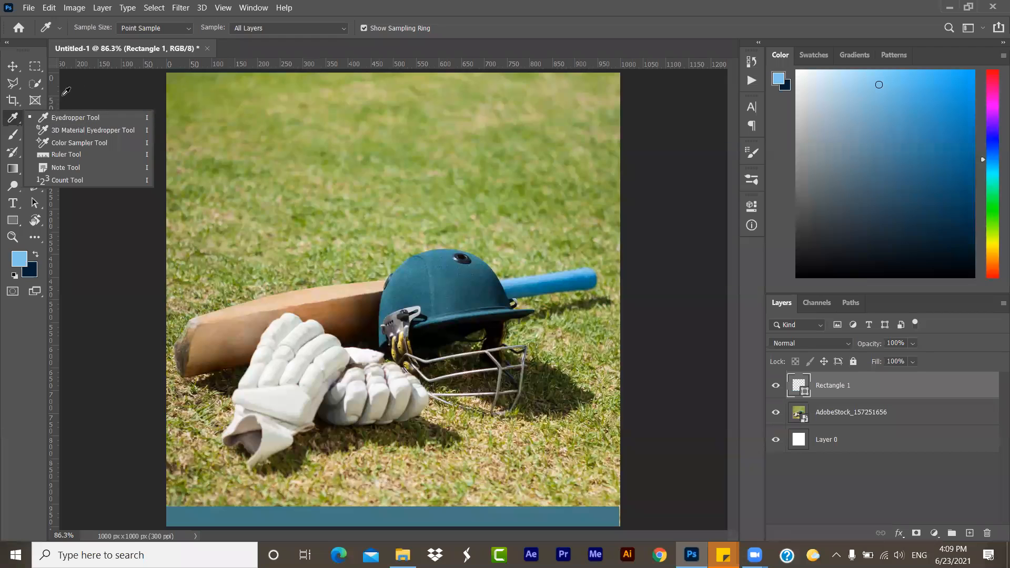
click(21, 335)
click(33, 121)
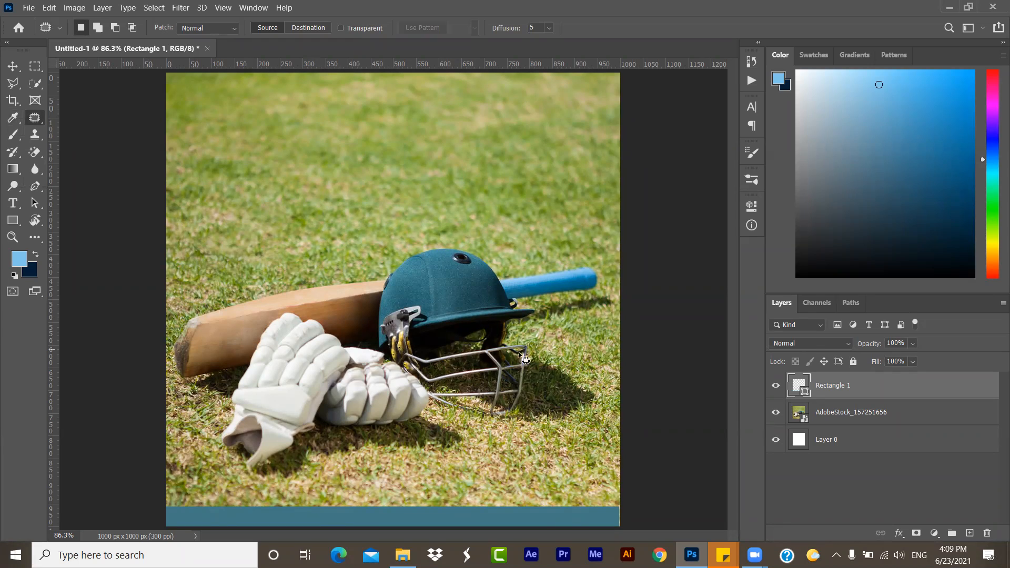
key(Delete)
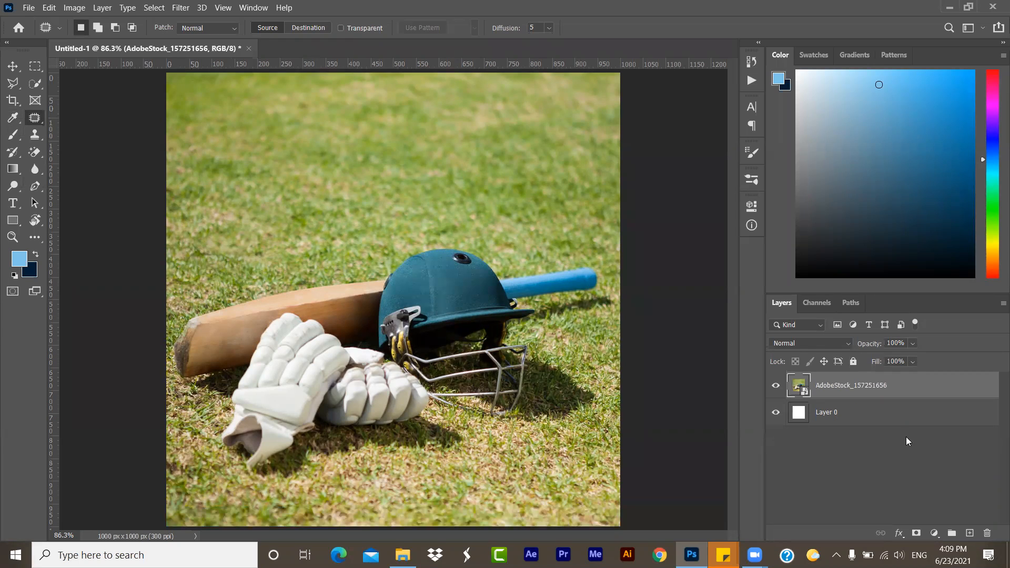
- Duplicate the AdobeStock_157251656 layer and hide the original
drag(798, 386, 987, 533)
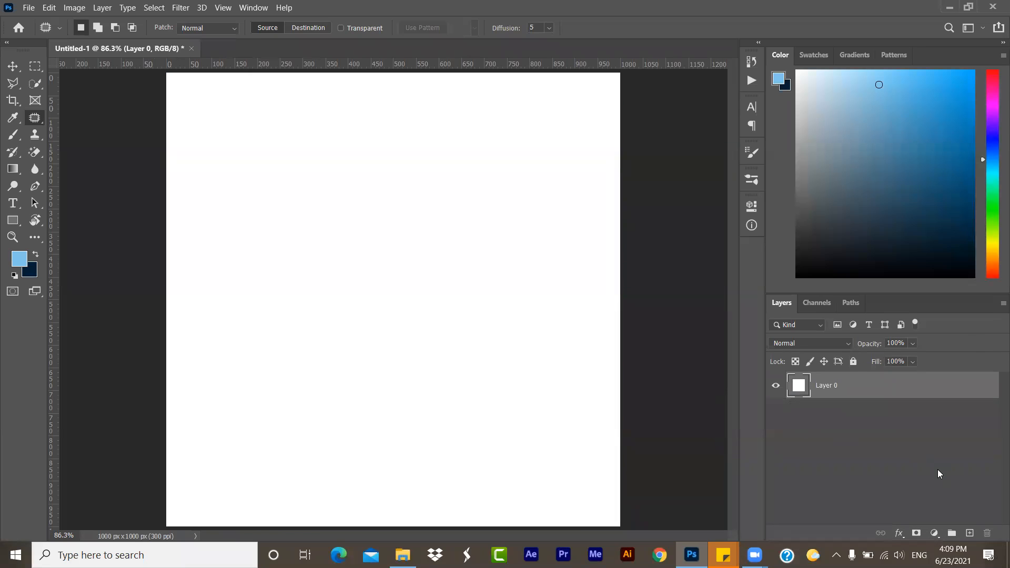
key(ctrl+z)
drag(937, 389, 971, 532)
click(775, 412)
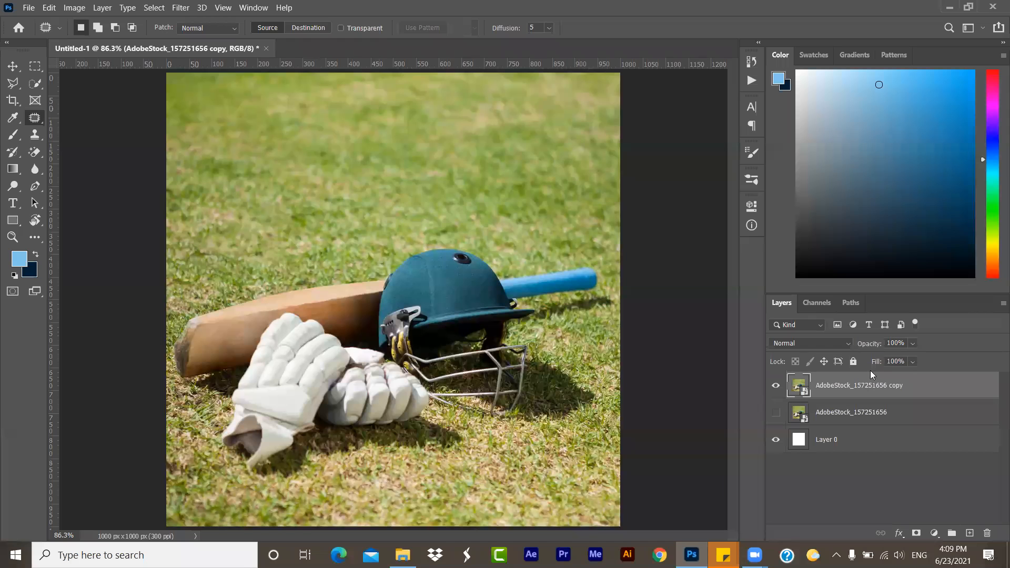
- Rasterize the copied cricket photo layer and display the group of healing tools
right_click(858, 391)
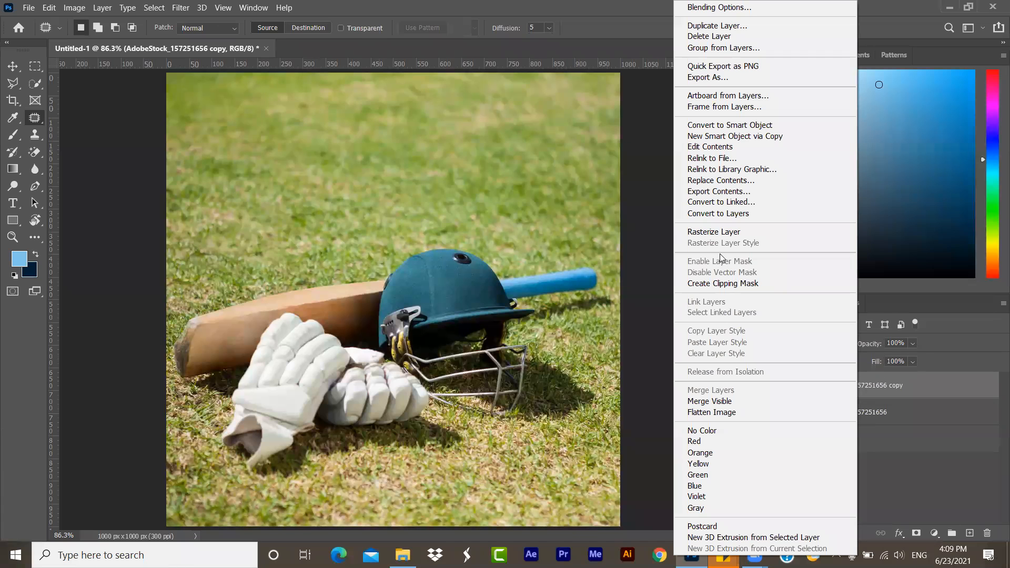
click(712, 232)
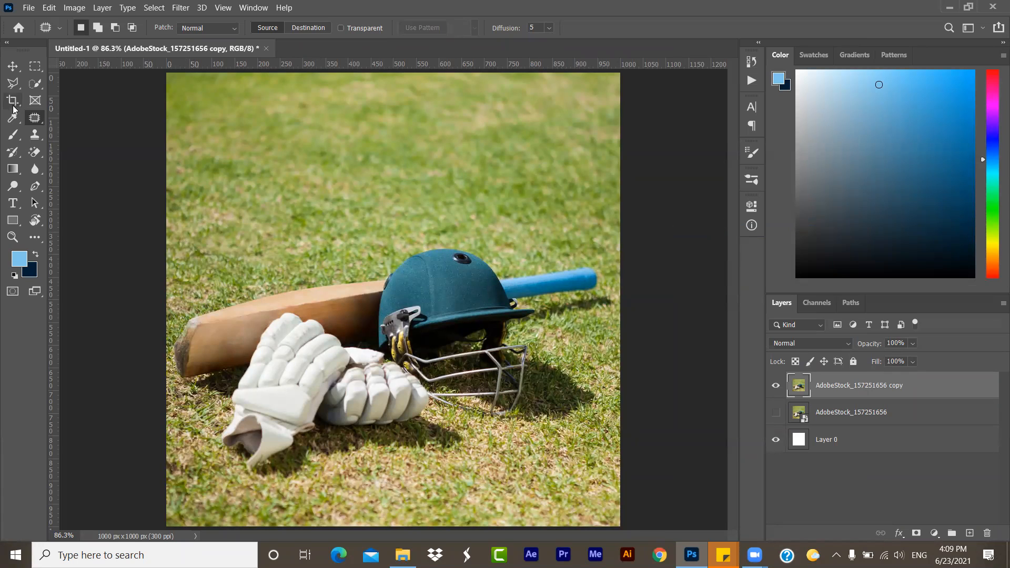
right_click(38, 121)
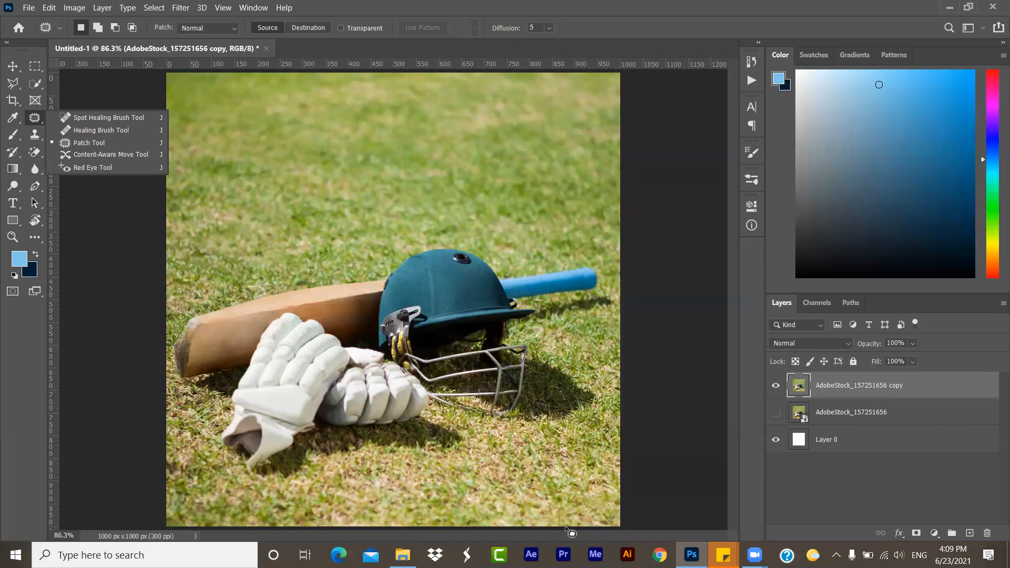
- Switch to Chrome, choose a profile, and search Google Images for "bank card"
click(659, 554)
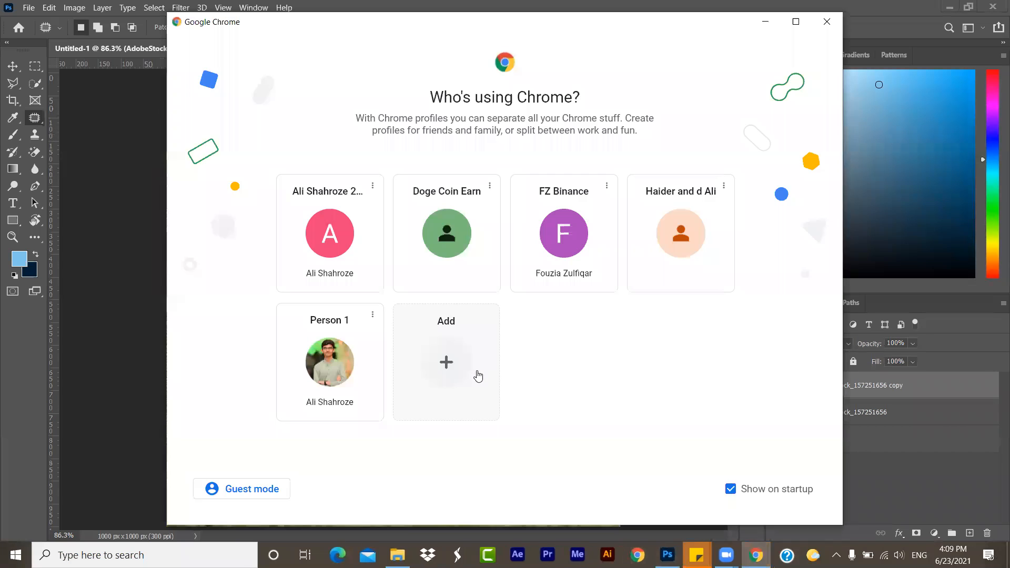
click(327, 288)
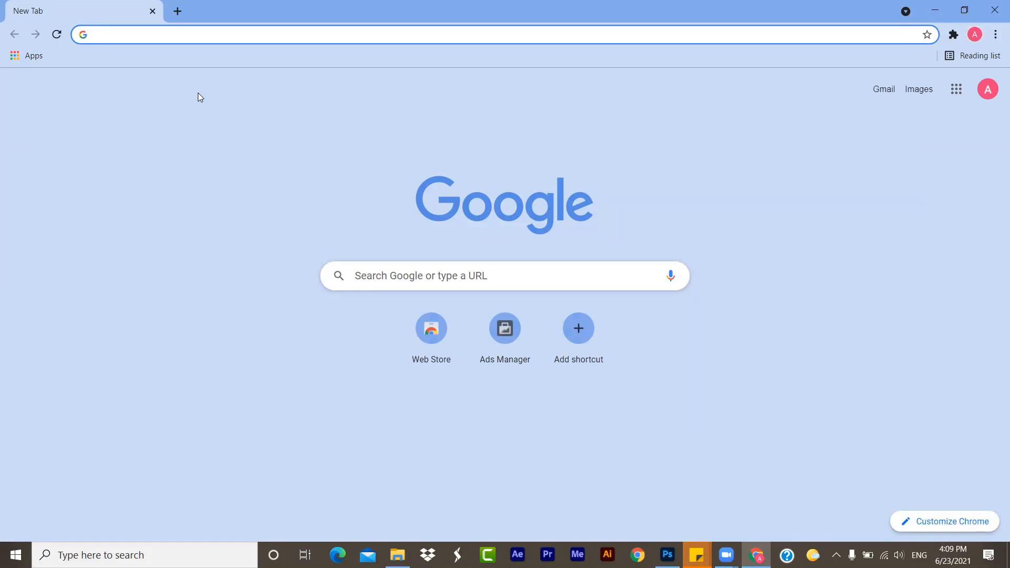
key(ctrl+l)
text(bank car)
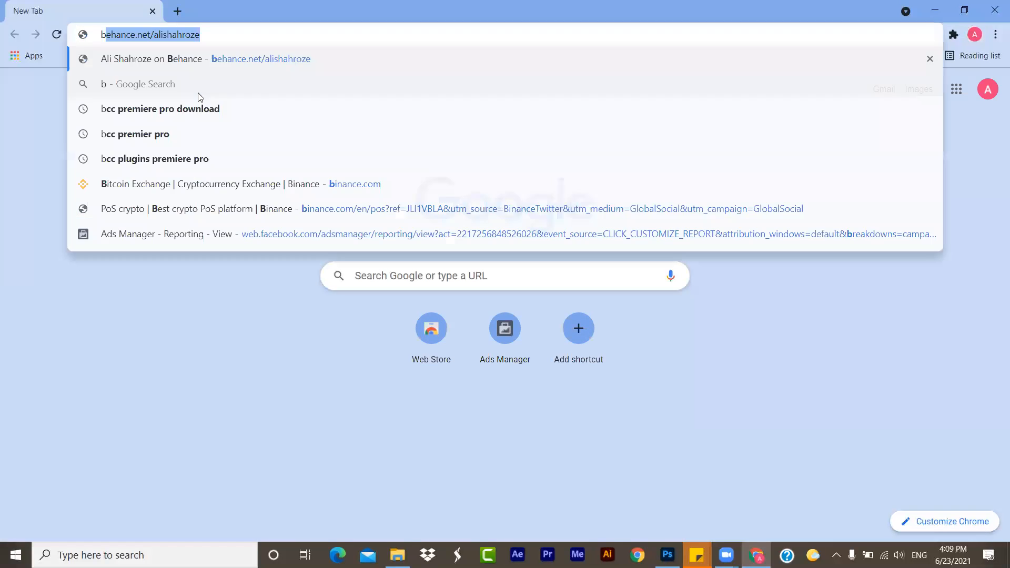
text(d)
key(Return)
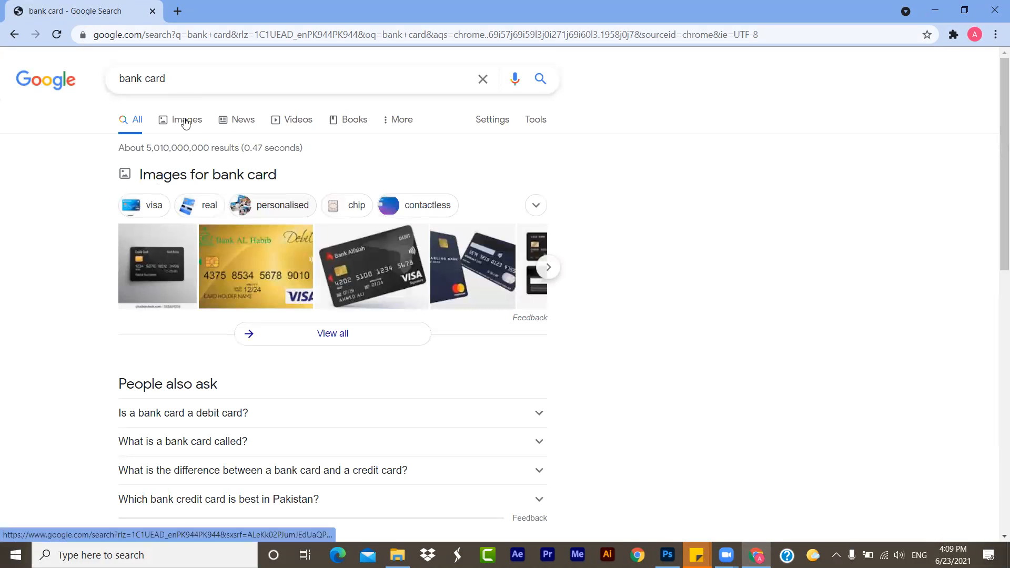
click(185, 125)
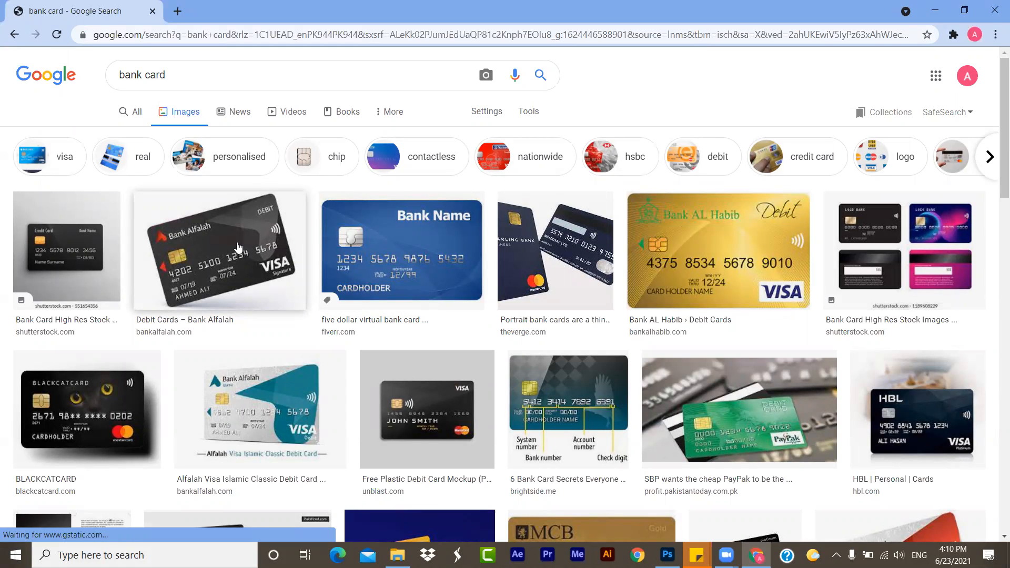
- Preview the black Shutterstock card and the Bank Alfalah debit card from the image results
click(100, 236)
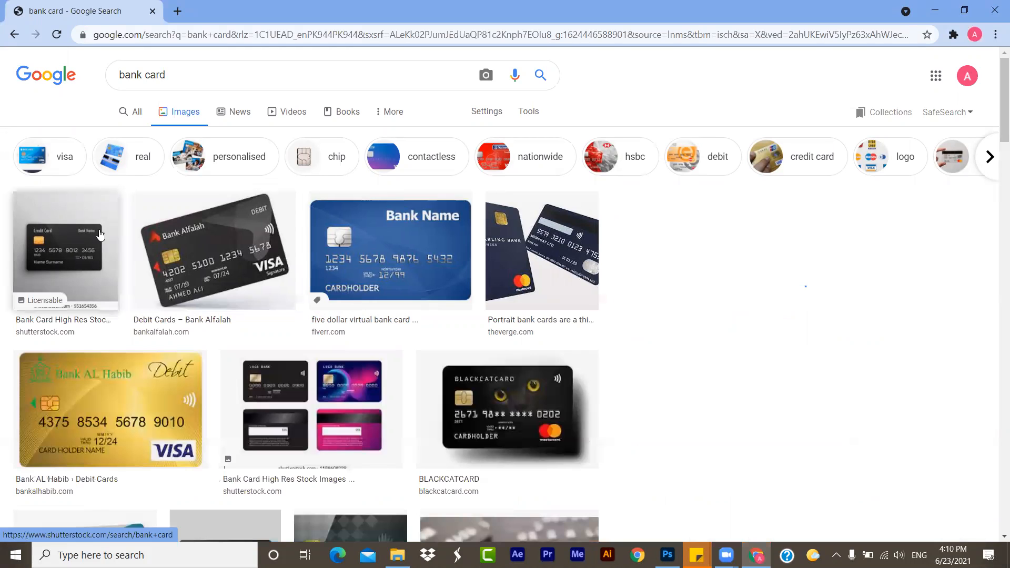
click(101, 234)
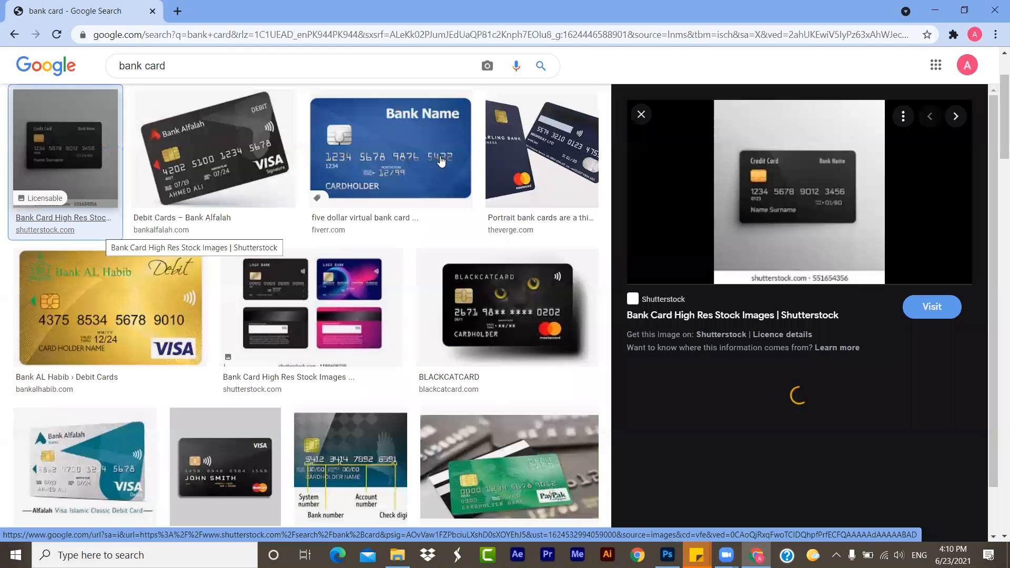
right_click(785, 191)
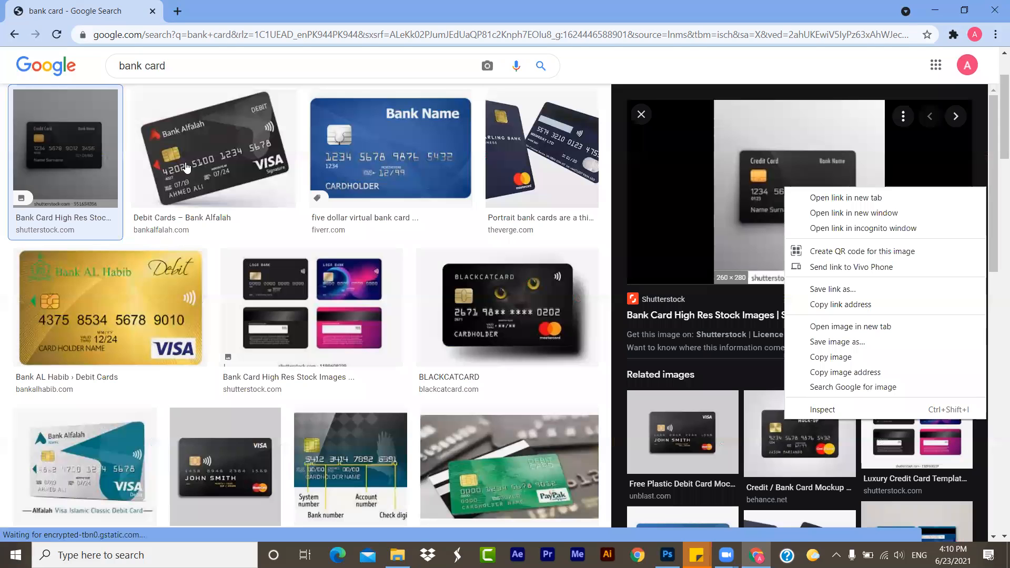
click(185, 167)
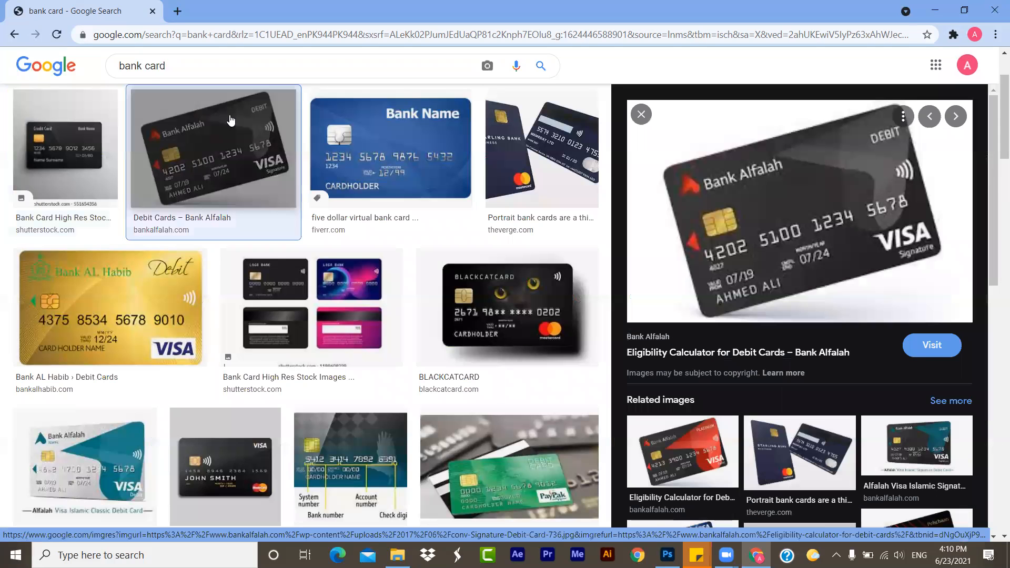
scroll(389, 121, up, 2)
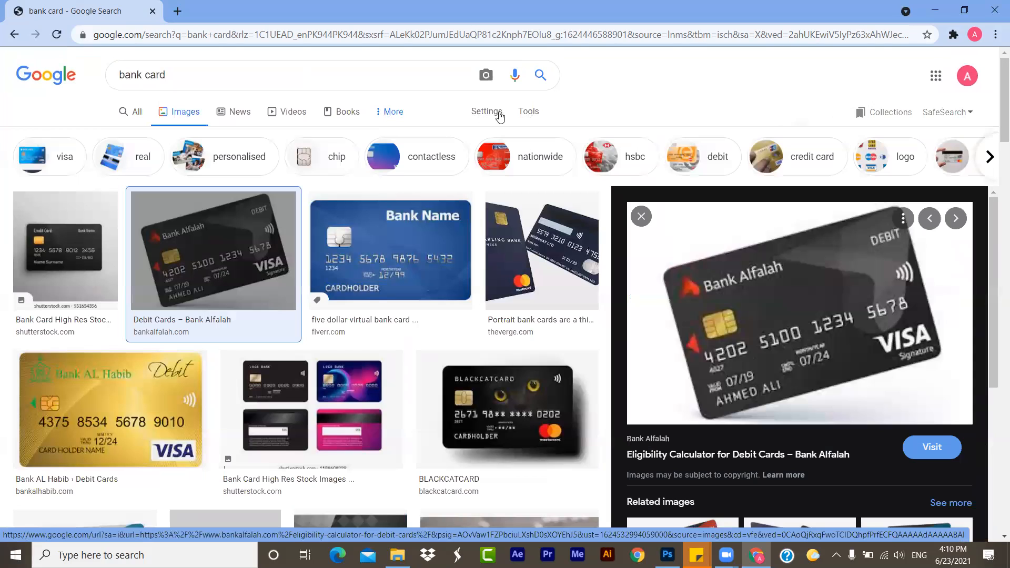
- Filter the bank card image results to the Large size
click(524, 117)
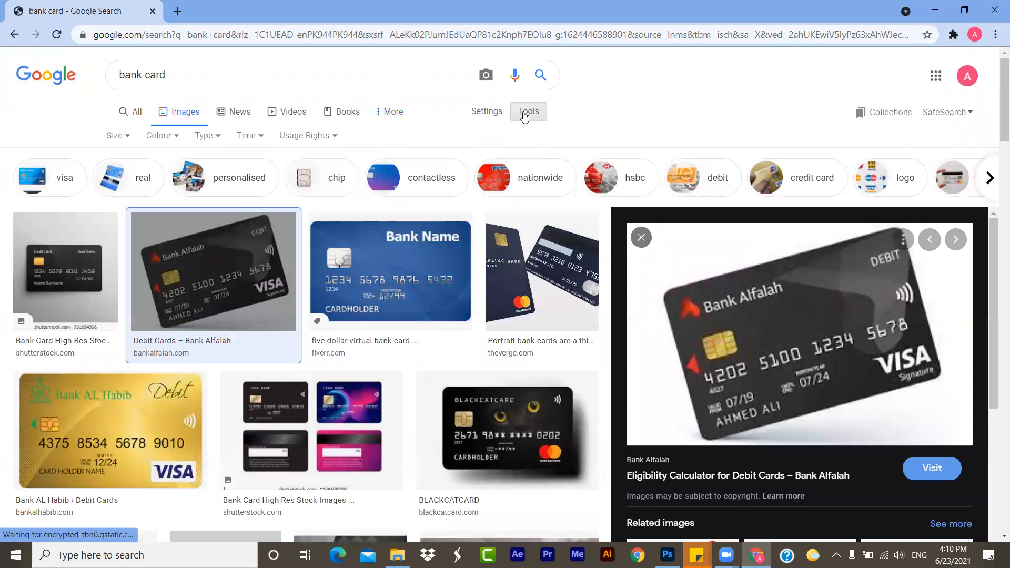
click(112, 141)
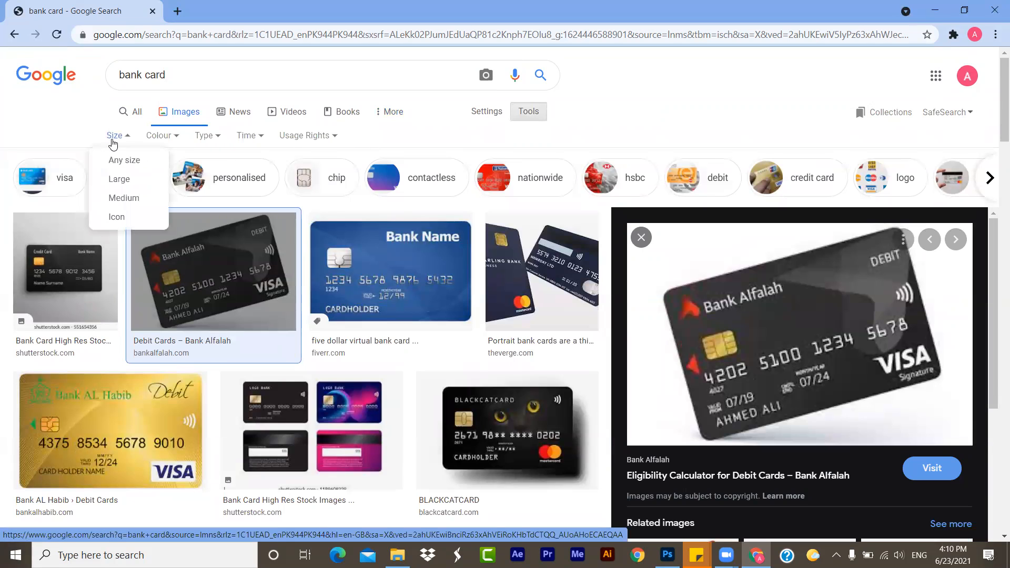
click(118, 185)
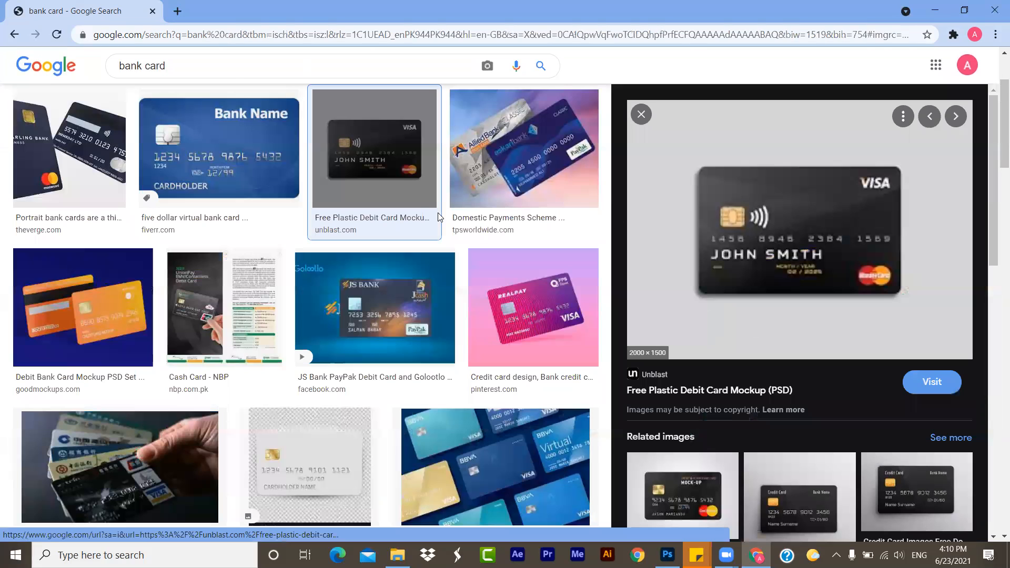
- Save Unblast's Free Plastic Debit Card Mockup image to Downloads as Plastic-Debit-Card-Mockup.jpg and keep the download
middle_click(755, 214)
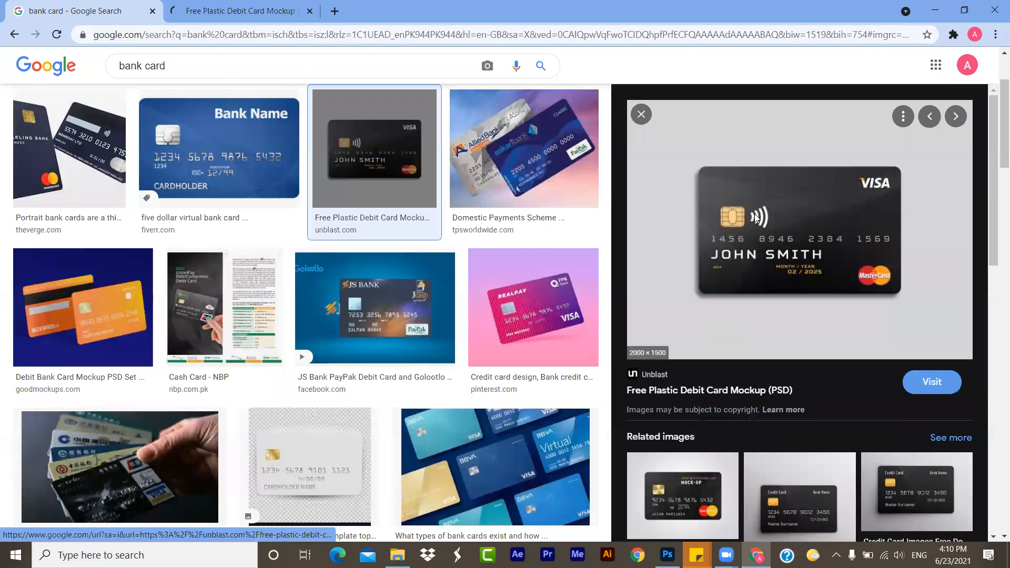
right_click(788, 369)
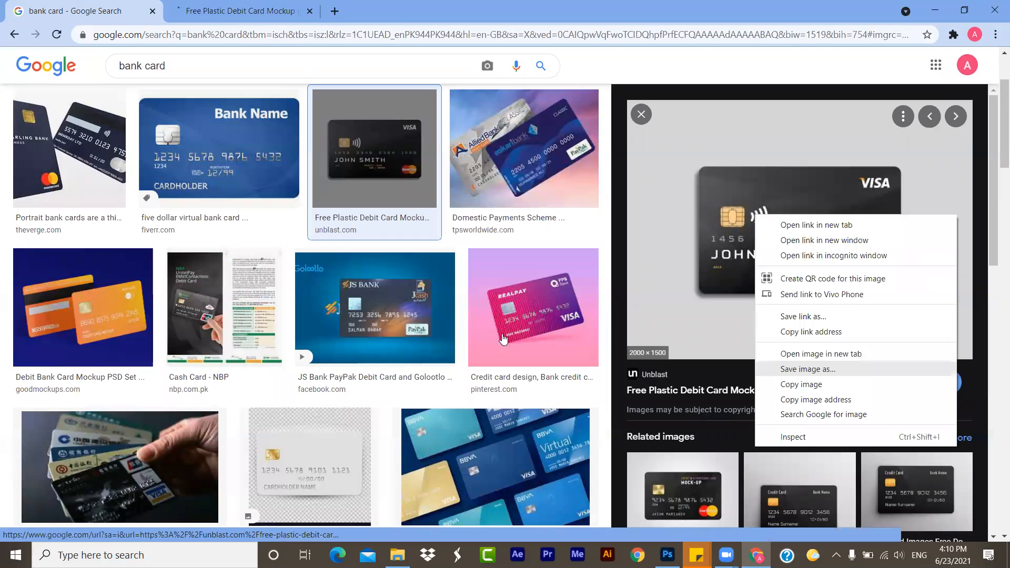
click(419, 346)
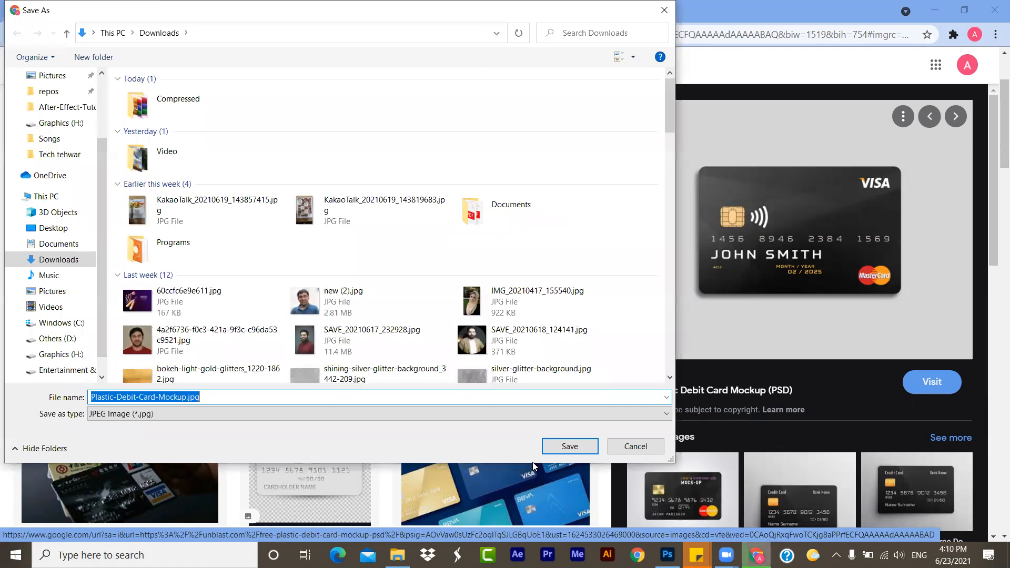
click(559, 447)
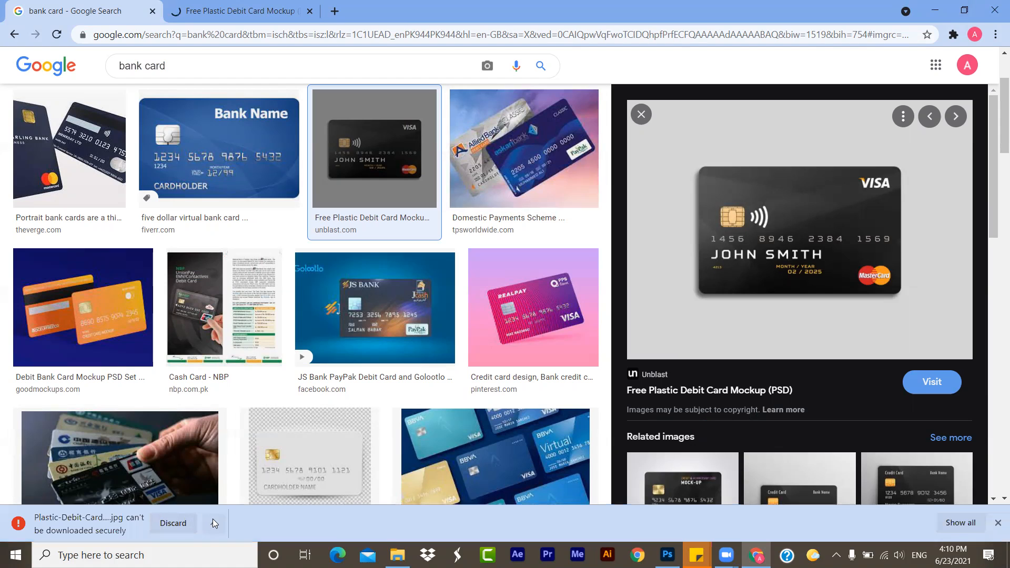
click(212, 518)
click(238, 477)
- Switch to Photoshop and place Plastic-Debit-Card-Mockup.jpg on the canvas, enlarged to cover all of it
drag(75, 523, 628, 561)
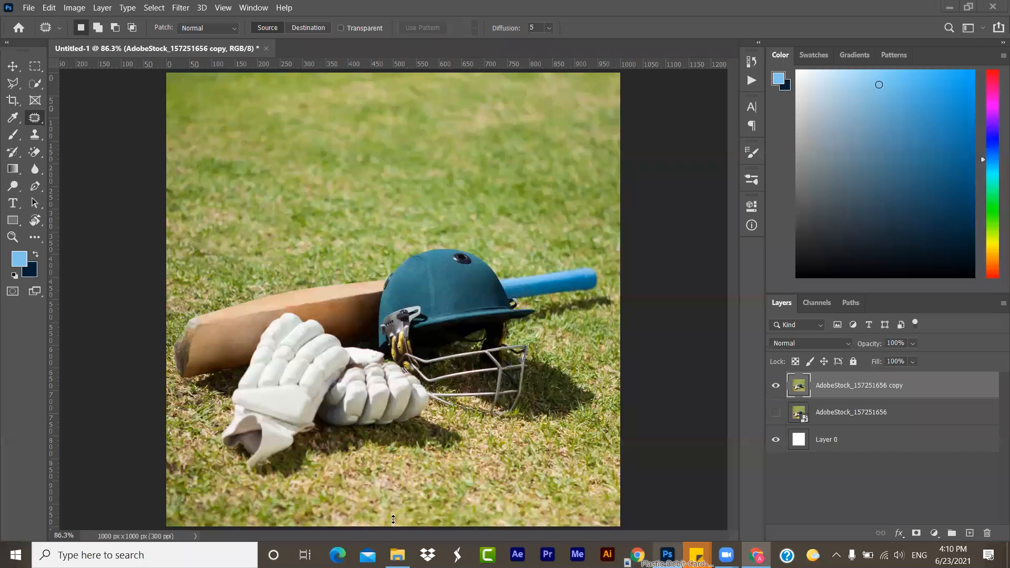
drag(392, 527, 400, 75)
key(Return)
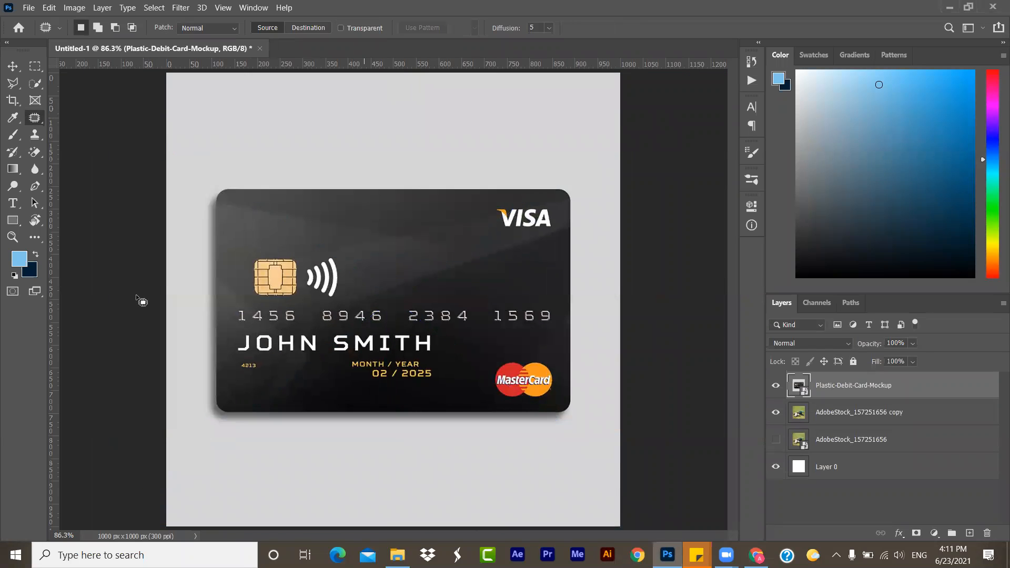
- Rasterize the Plastic-Debit-Card-Mockup layer, working at 300% zoom on the card's chip and number
click(13, 236)
click(311, 354)
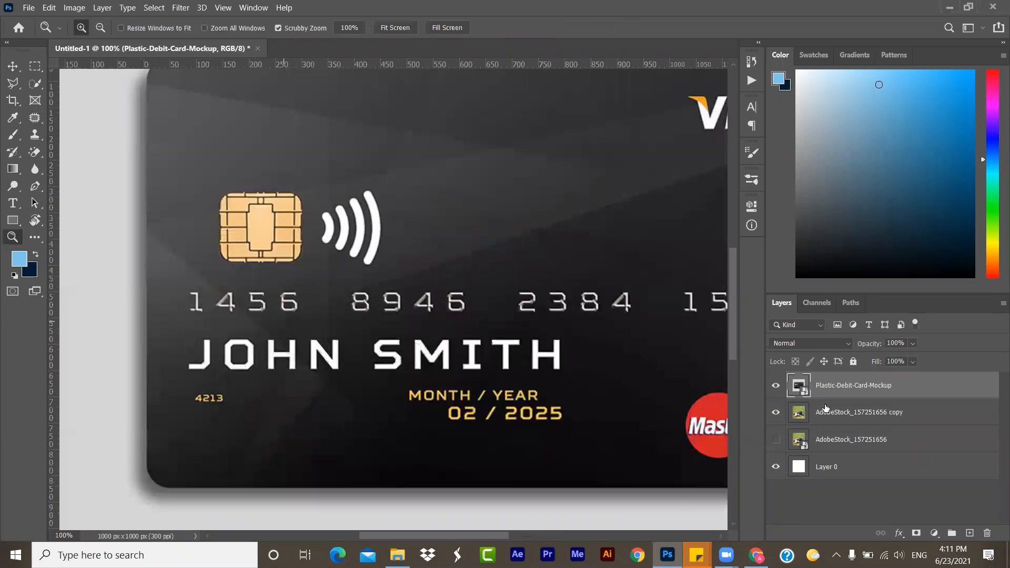
key(ctrl+plus)
key(ctrl+plus)
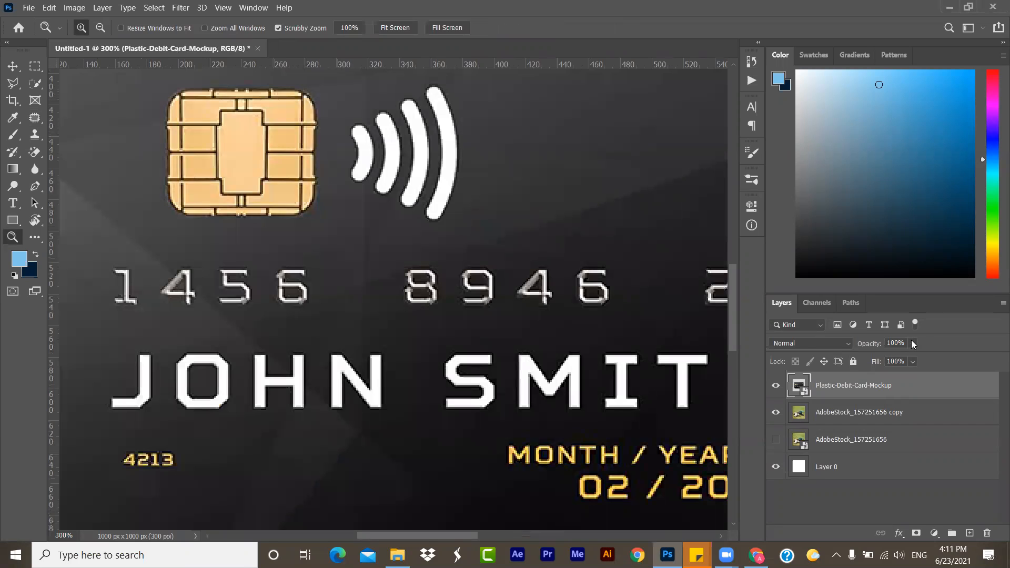
right_click(853, 383)
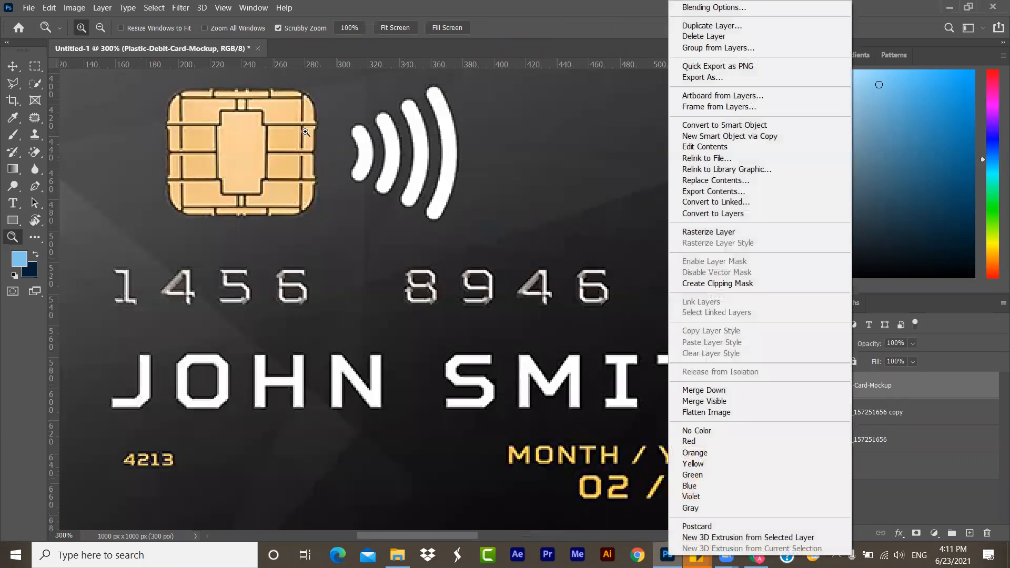
click(305, 132)
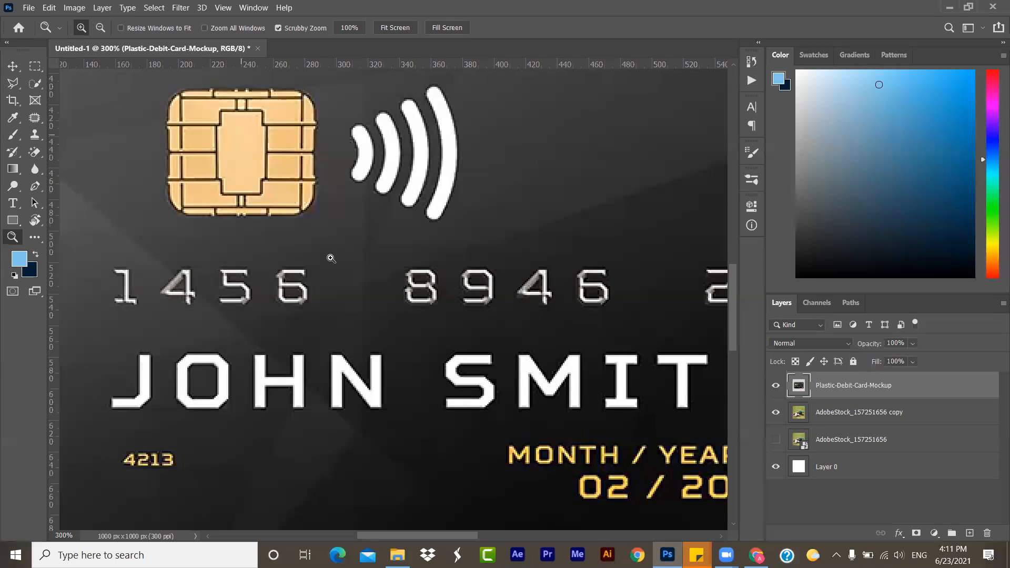
- Try to remove the card number's third digit group with the Patch tool, sampling the plain dark area above it
scroll(69, 183, right, 5)
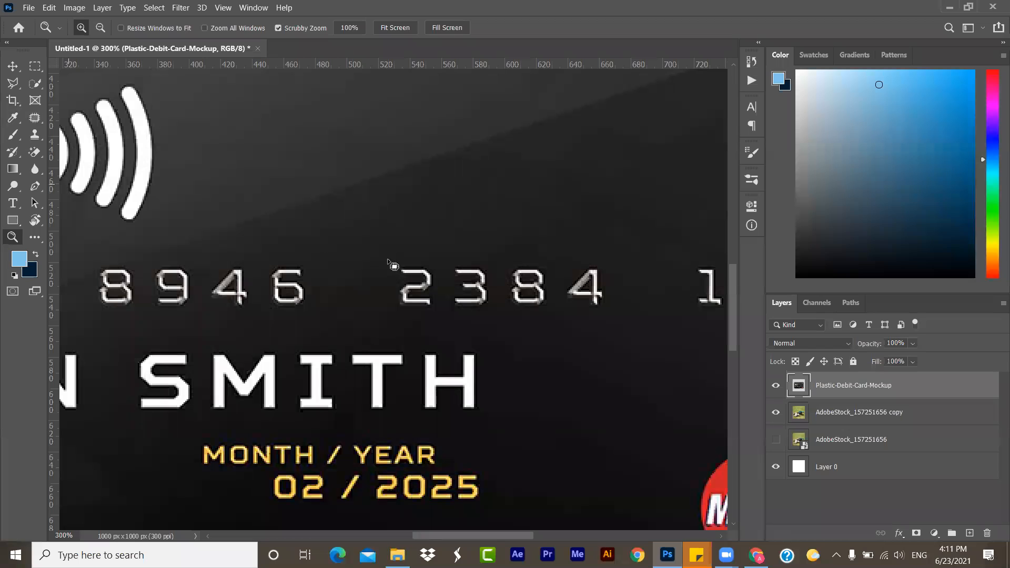
key(j)
mouse_move(389, 260)
mouse_down()
mouse_move(397, 311)
mouse_move(410, 316)
mouse_move(599, 323)
mouse_move(611, 316)
mouse_move(613, 269)
mouse_up()
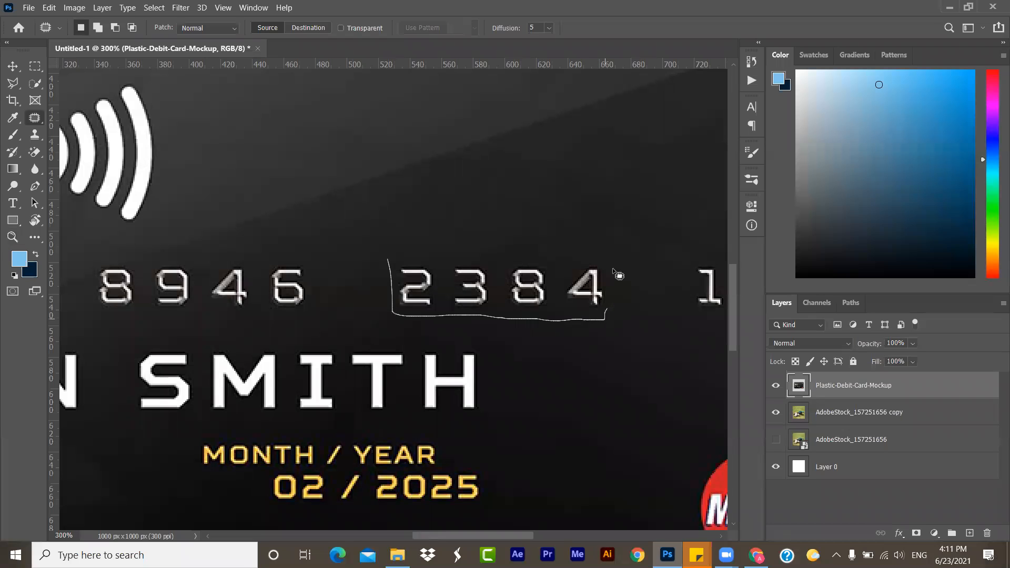
drag(529, 260, 472, 258)
drag(392, 256, 389, 260)
key(ctrl+d)
drag(515, 270, 513, 220)
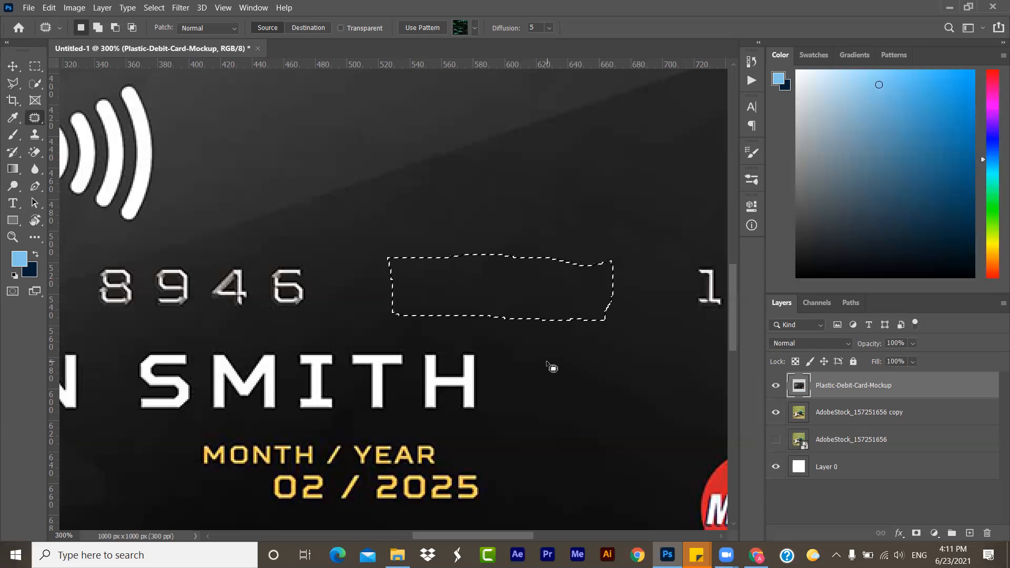
key(ctrl+d)
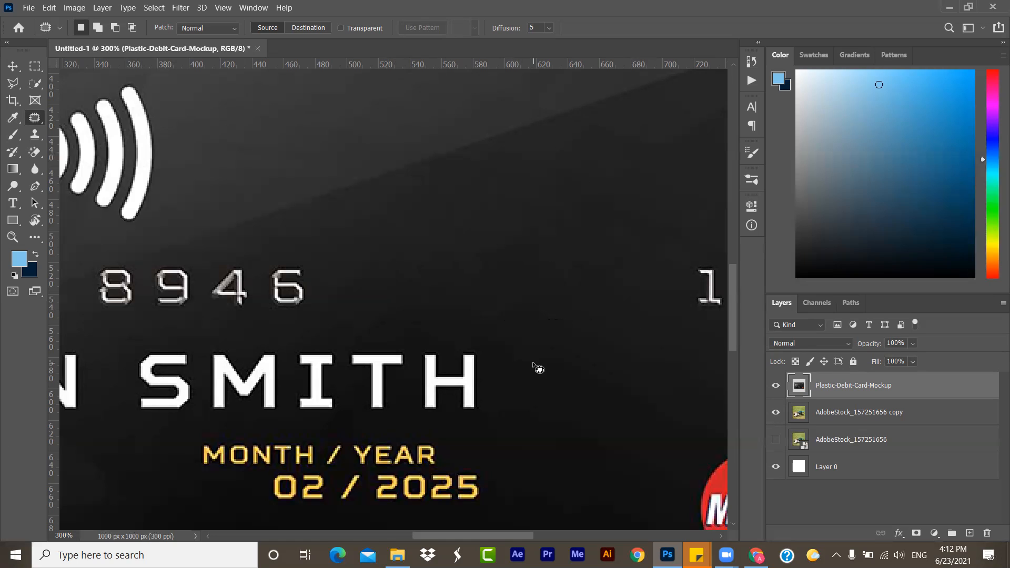
- Undo the patch on the third digit group, clear the selection, and return to the Patch tool
click(782, 12)
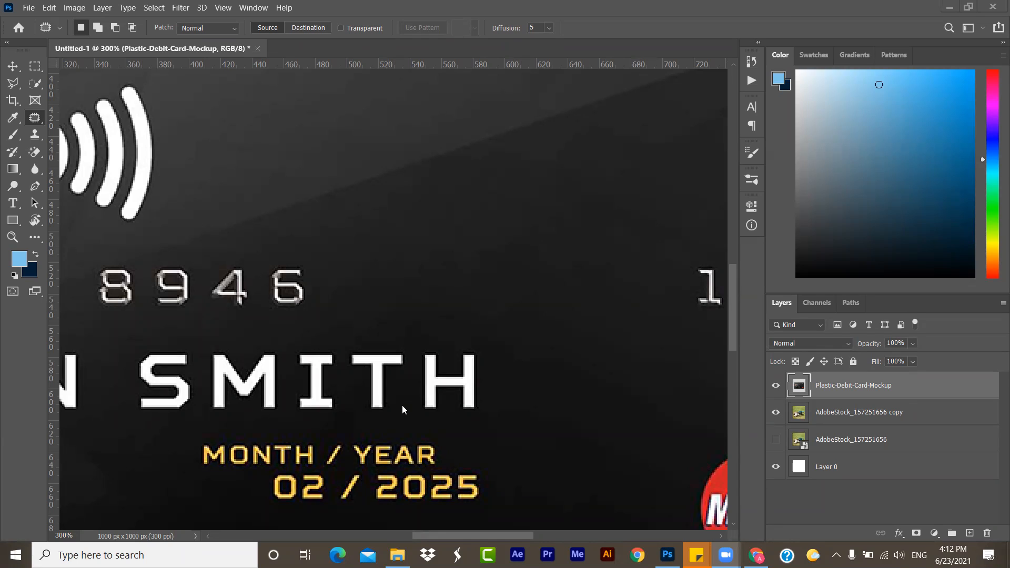
drag(473, 258, 475, 262)
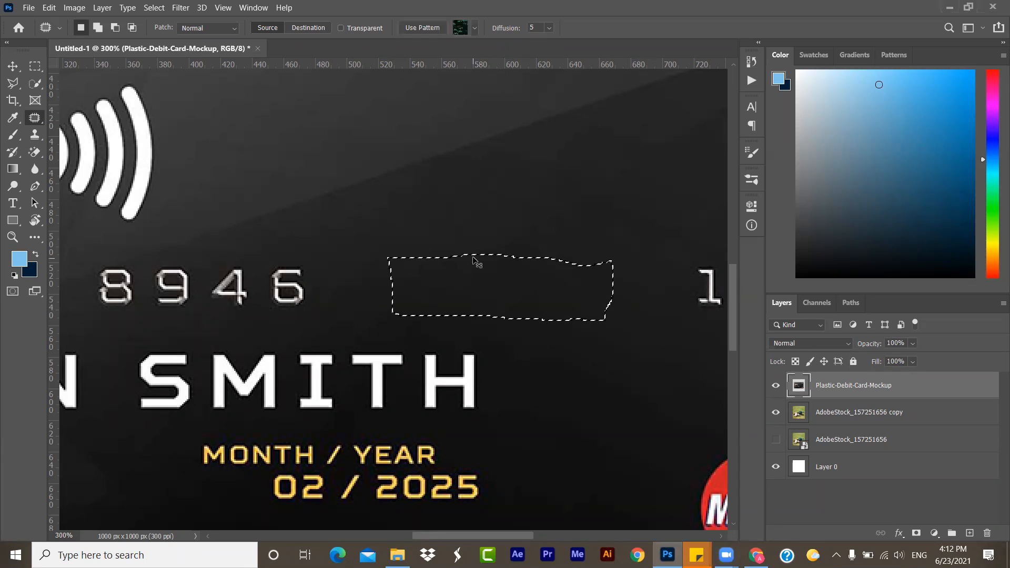
key(ctrl+z)
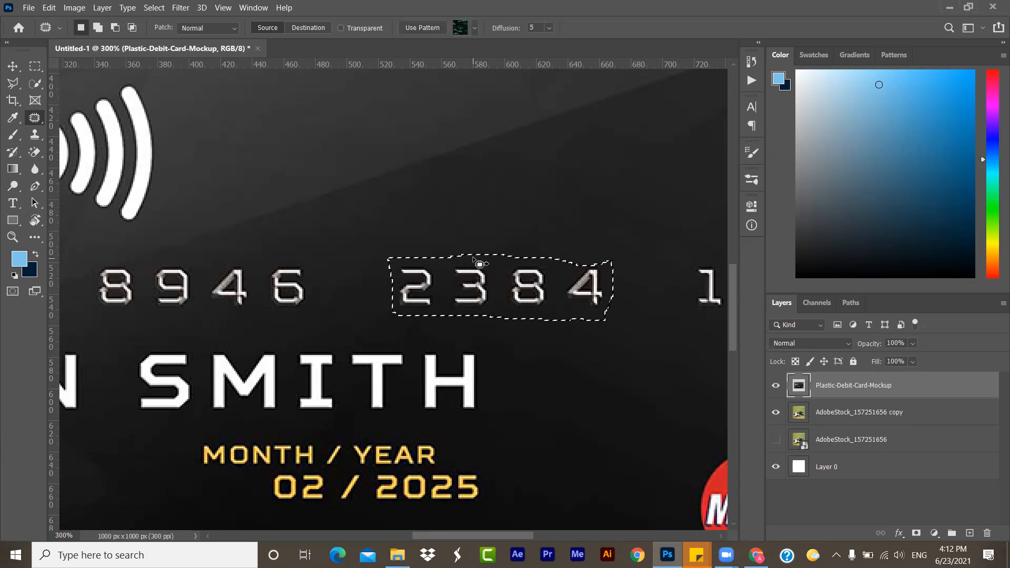
click(34, 66)
click(172, 185)
click(34, 118)
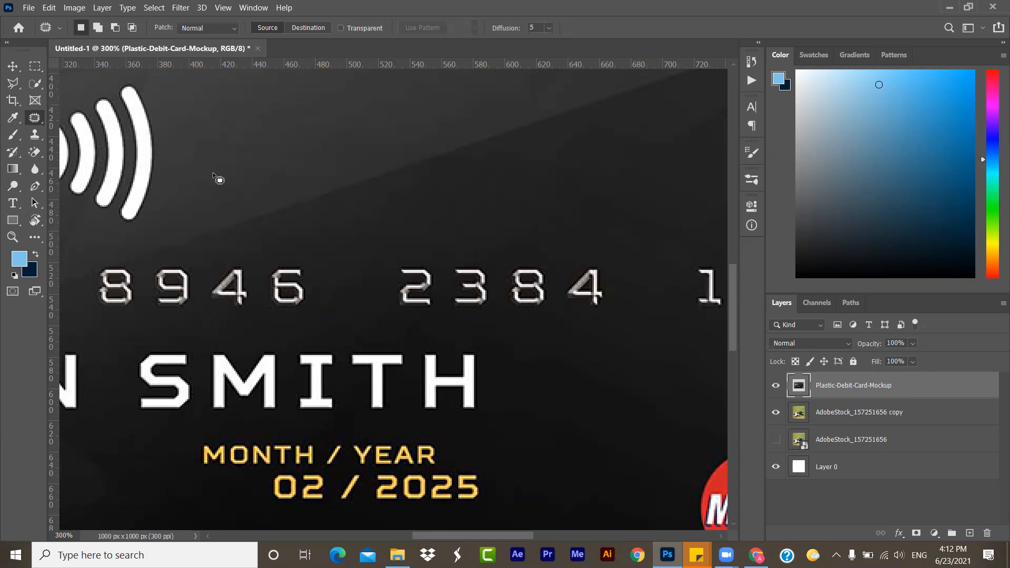
- Patch out the card number's third digit group with the plain dark area above it, and activate the Polygonal Lasso tool
mouse_move(392, 261)
mouse_down()
mouse_move(395, 314)
mouse_move(565, 327)
mouse_move(634, 314)
mouse_move(650, 284)
mouse_move(620, 259)
mouse_move(416, 256)
mouse_move(393, 259)
mouse_move(398, 267)
mouse_up()
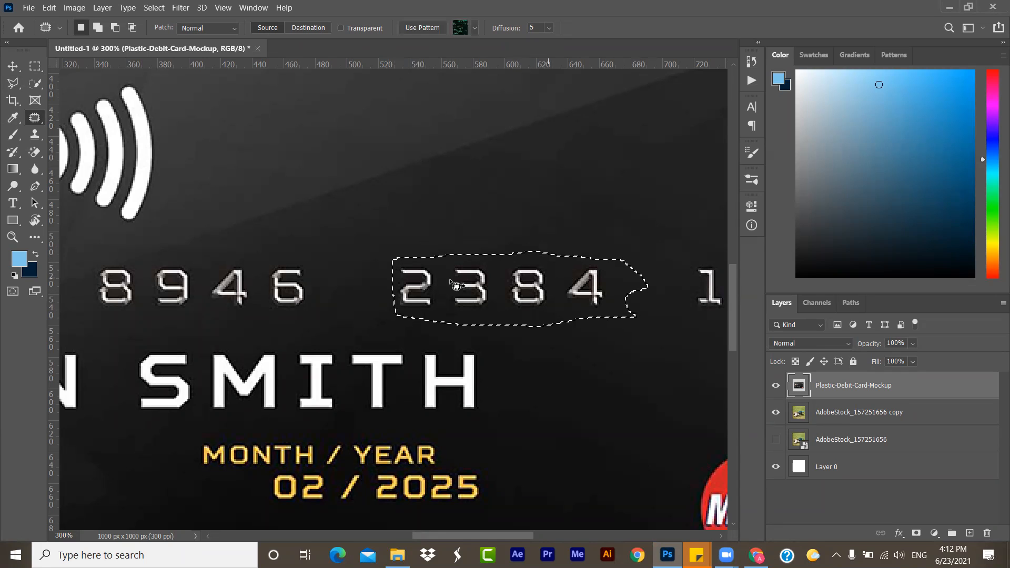
drag(518, 302, 529, 216)
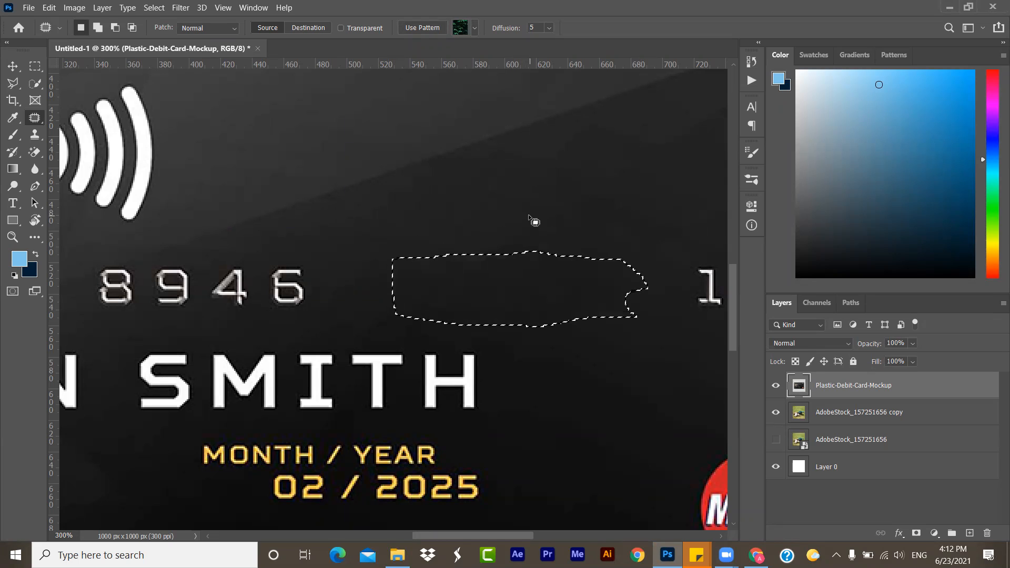
drag(531, 271, 552, 181)
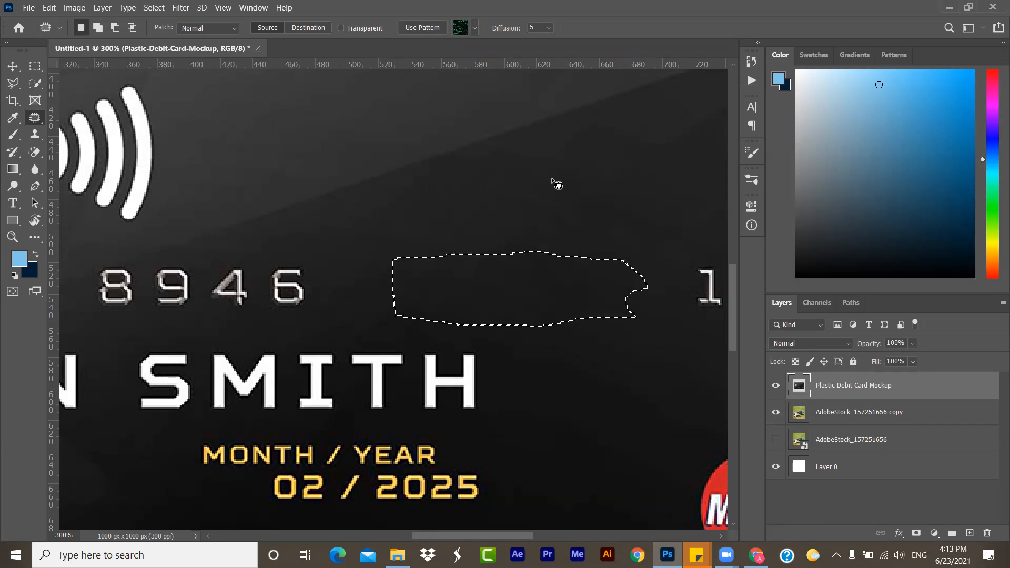
click(27, 66)
click(340, 182)
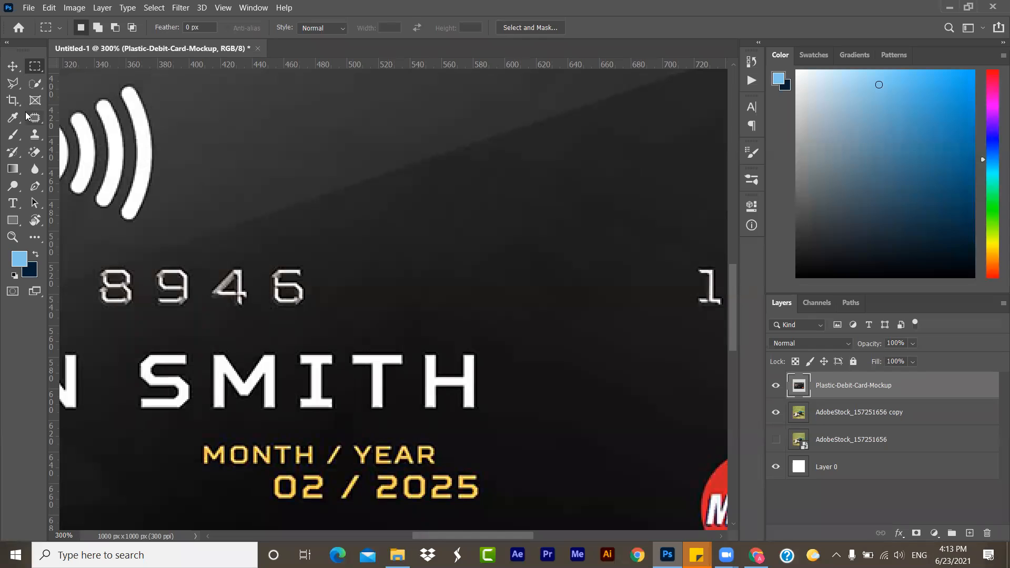
click(12, 83)
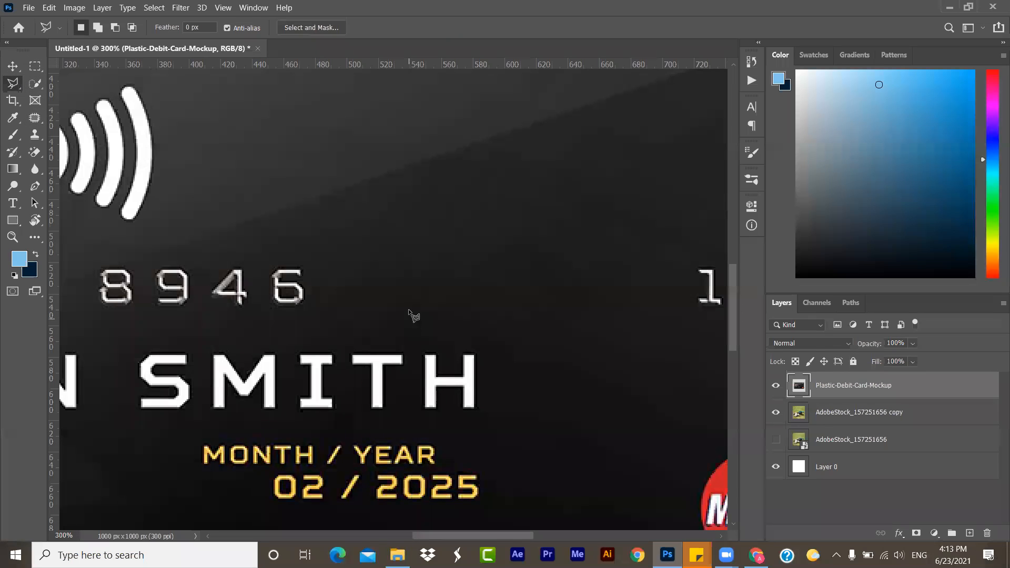
- Try deleting a four-sided Polygonal Lasso selection over the patched area where the card number's third digit group was
click(426, 303)
click(415, 249)
click(600, 254)
click(595, 306)
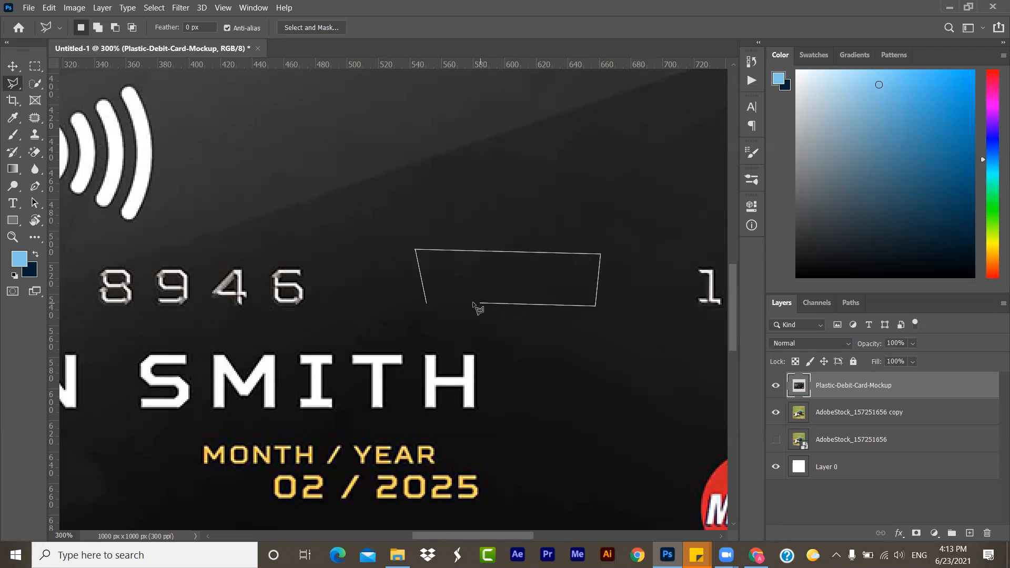
click(428, 304)
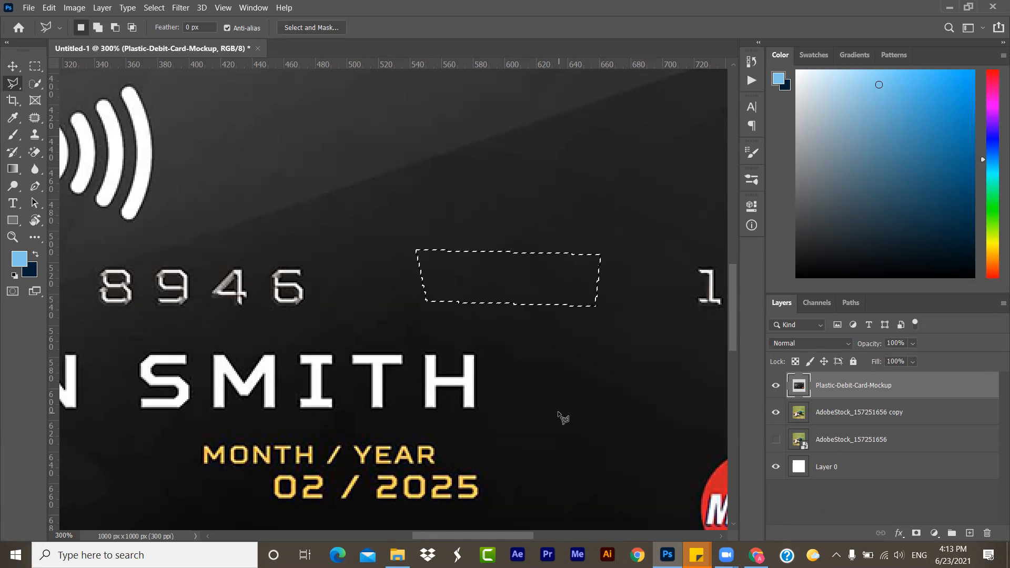
key(Delete)
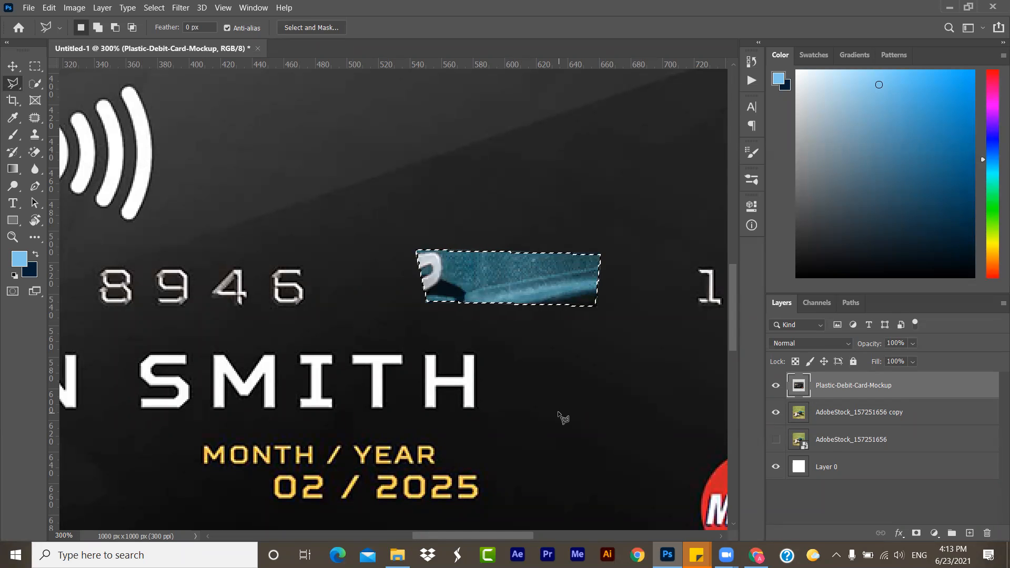
- Undo the deletion on the card, clear the selection, and return to the Patch tool
click(34, 66)
key(ctrl+z)
key(ctrl+d)
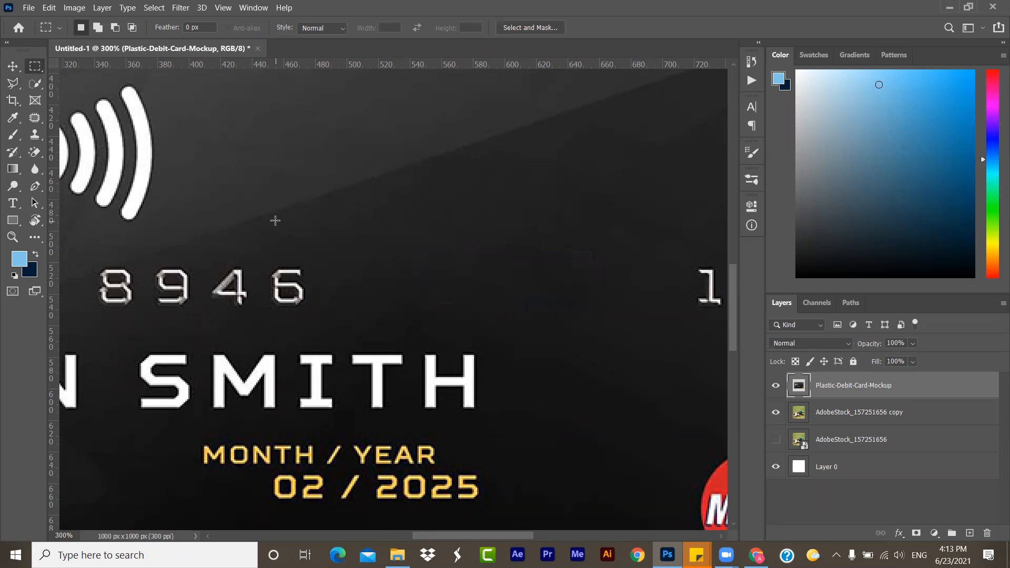
click(745, 4)
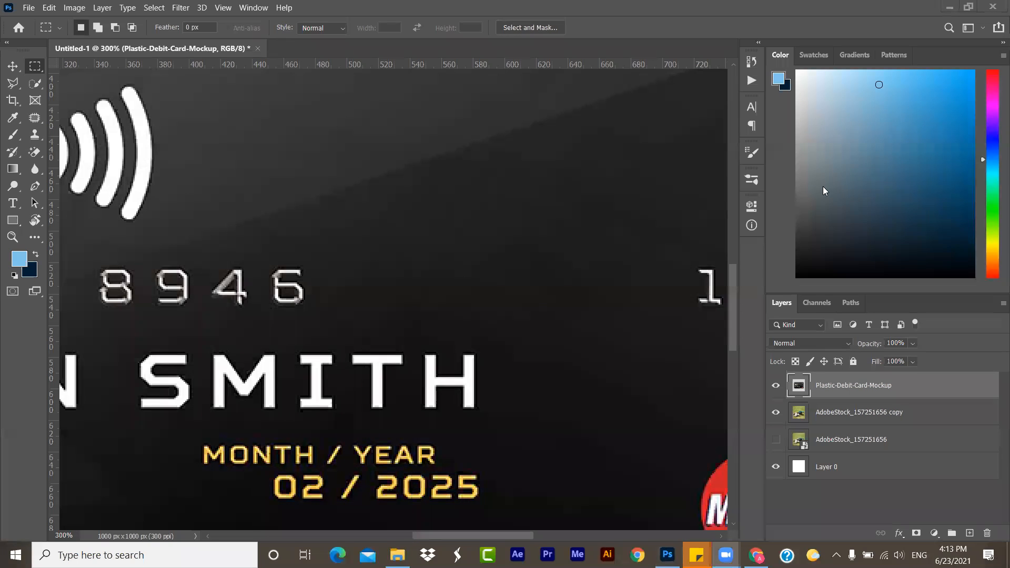
click(35, 120)
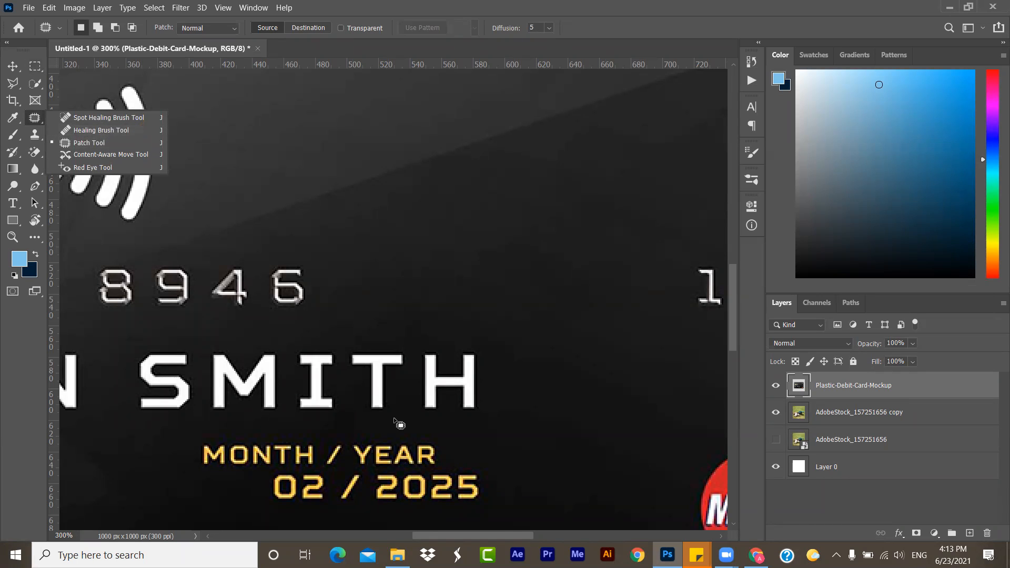
click(822, 11)
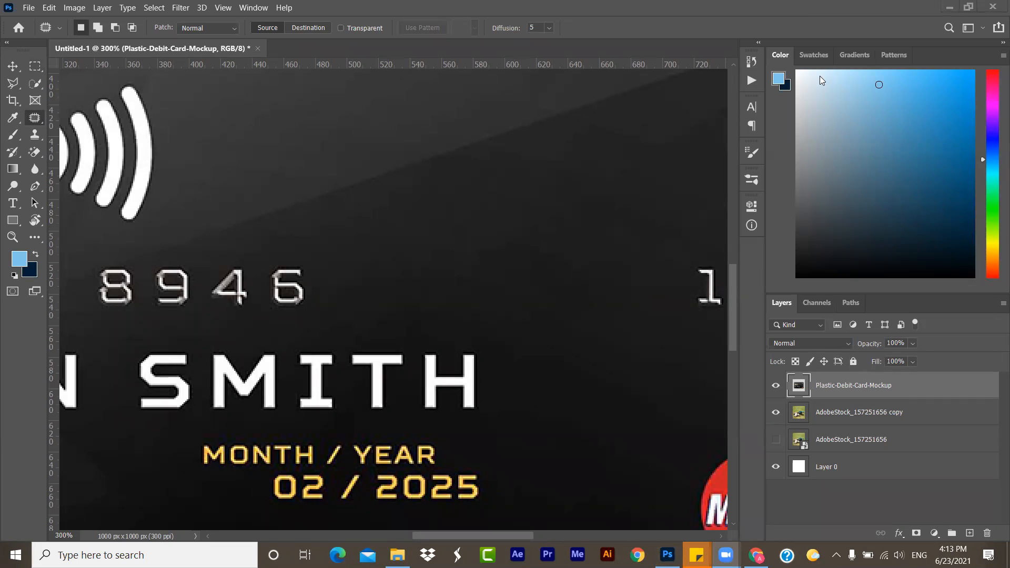
- Switch to Chrome, dismiss the search-by-image box, and search Google Images for "face"
click(637, 555)
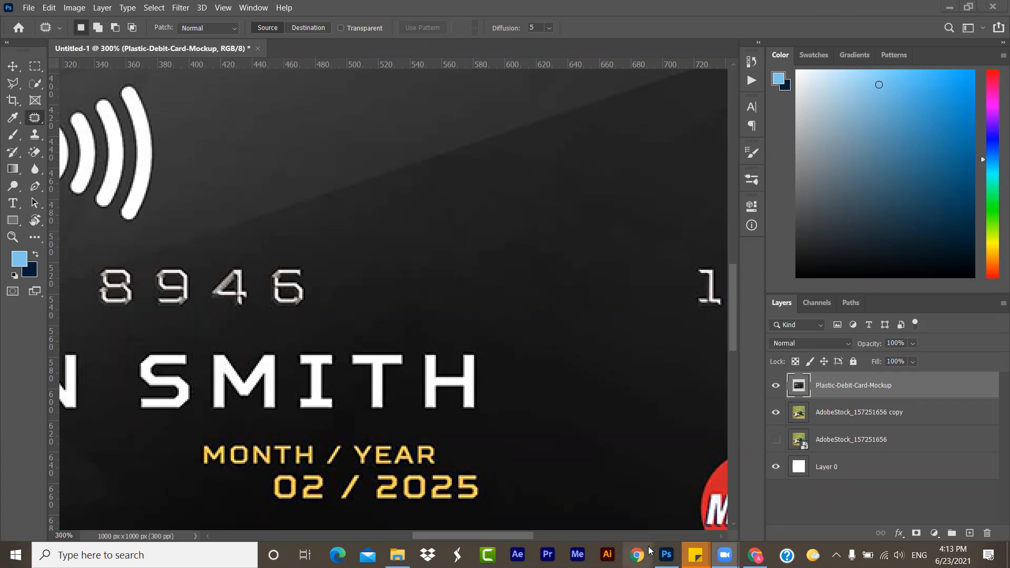
click(379, 277)
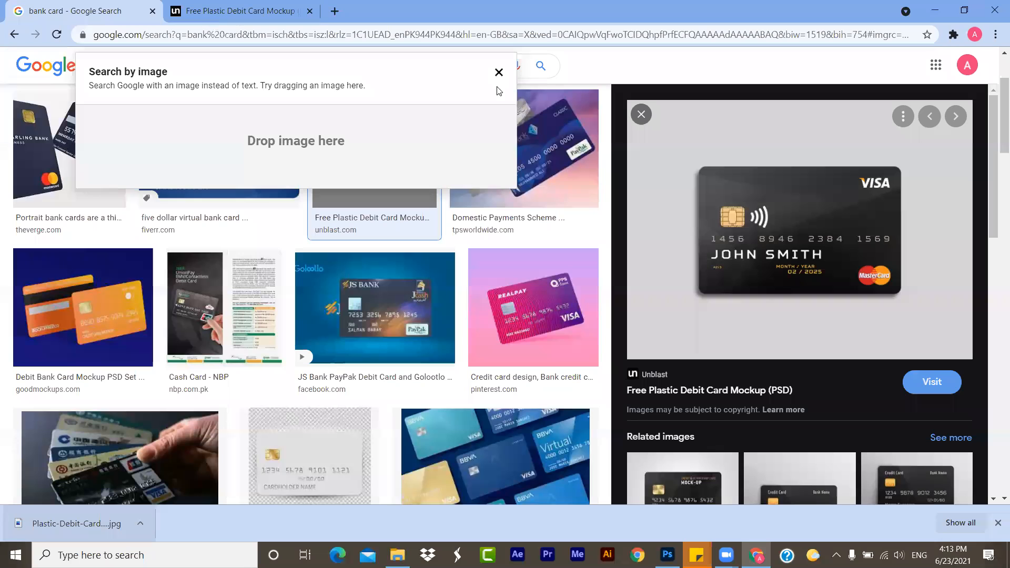
click(498, 73)
drag(221, 67, 41, 68)
text(face)
key(Return)
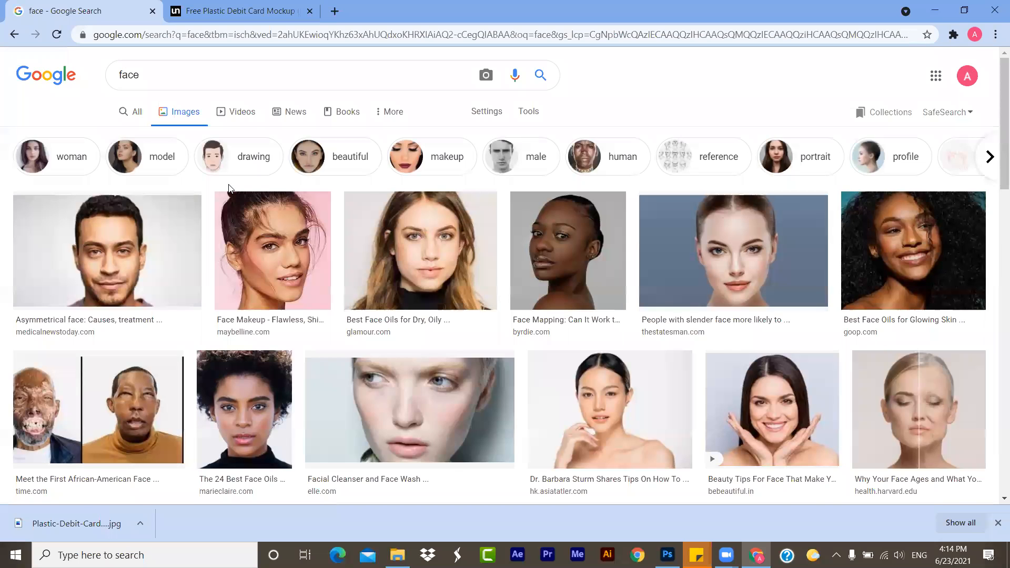
- Open the Elle face-wash close-up from the image results and save it to Downloads as face-wash-gettyimages-489974588-1557345669.jpg
scroll(229, 189, down, 2)
scroll(412, 206, down, 3)
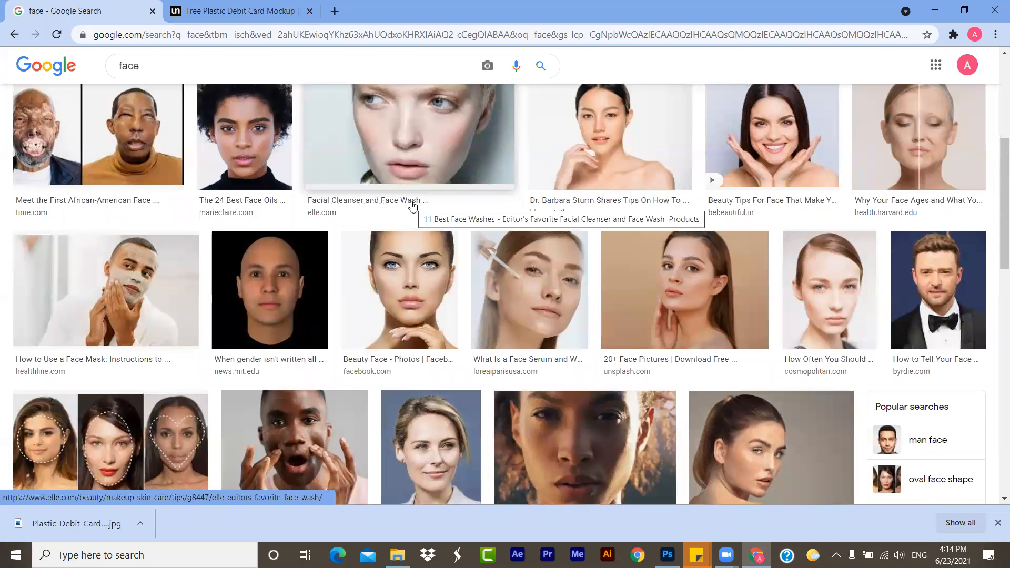
scroll(413, 206, up, 2)
click(376, 212)
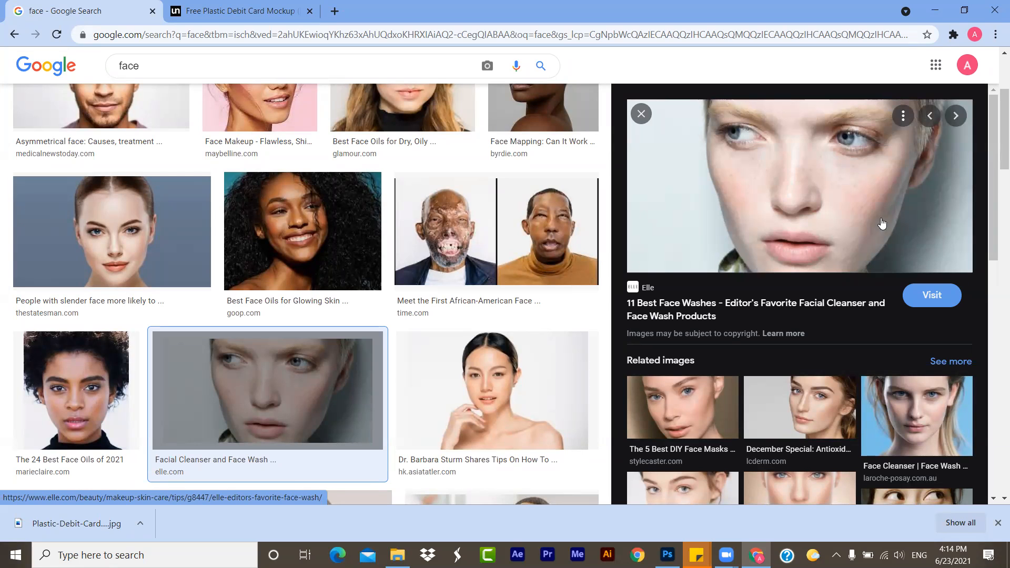
right_click(781, 181)
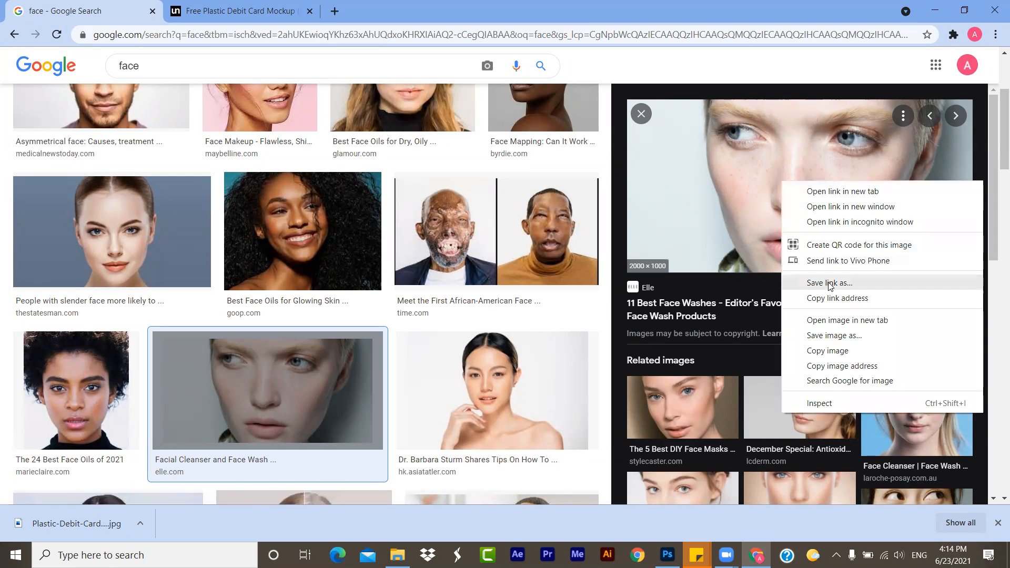
click(830, 336)
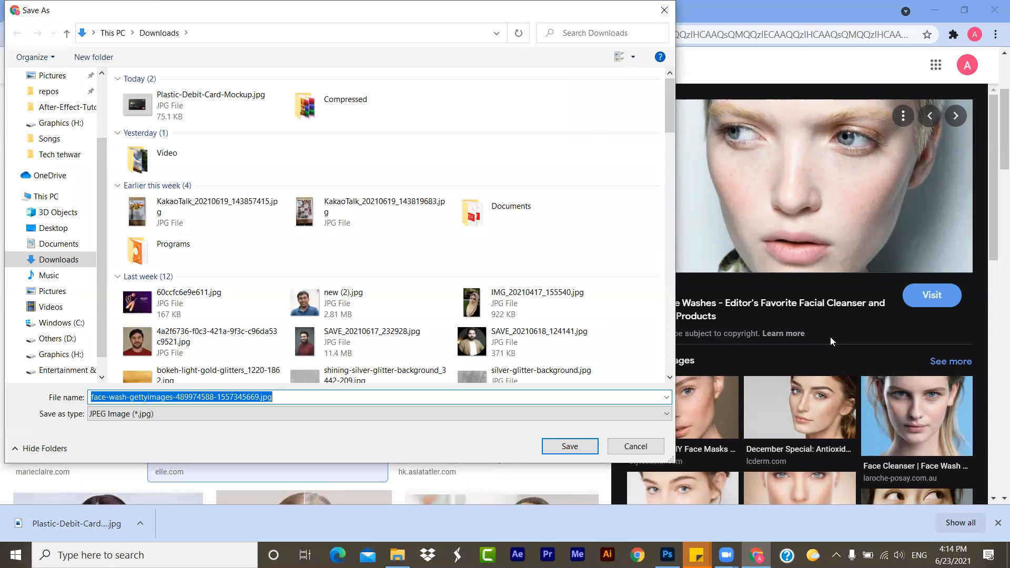
click(595, 445)
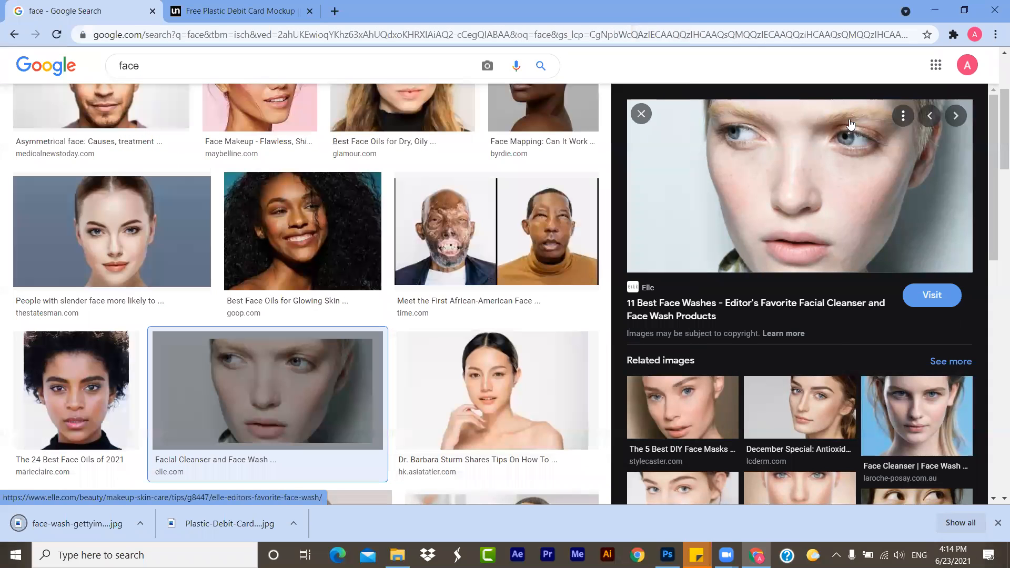
- Place the downloaded face photo in the Photoshop document, scaled to 24% so it covers the full canvas height
drag(79, 523, 521, 431)
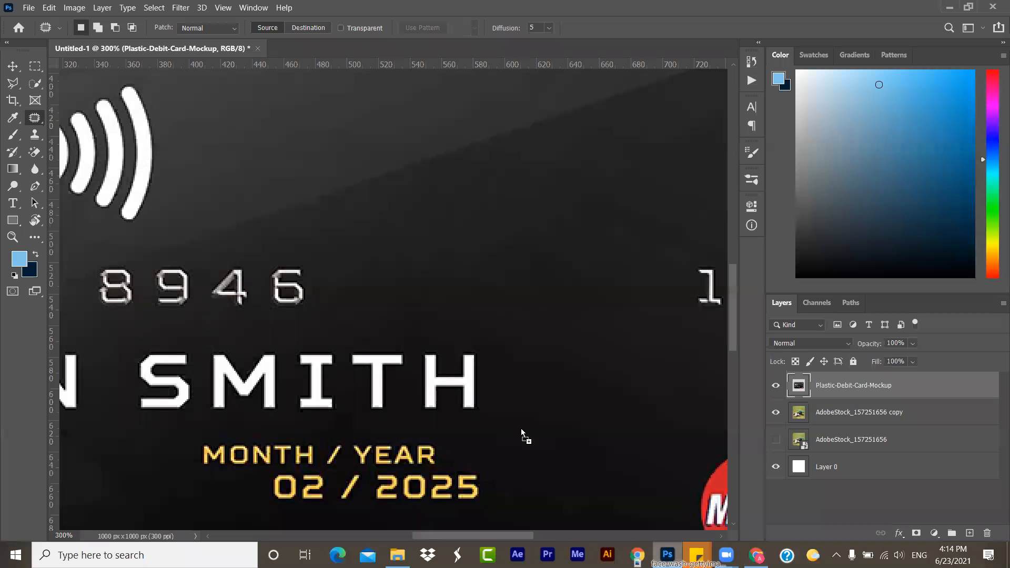
drag(443, 404, 444, 404)
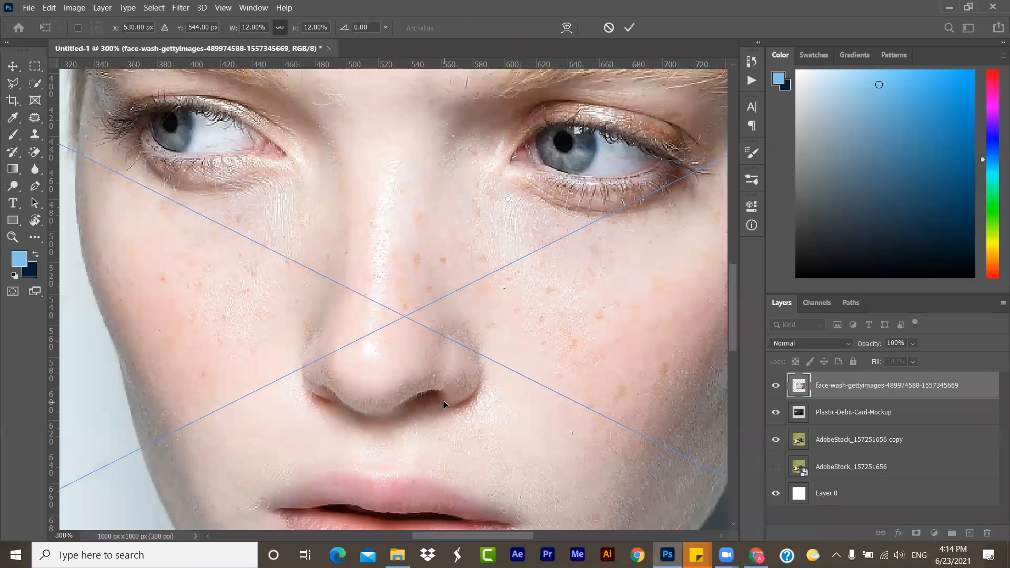
key(ctrl+0)
drag(411, 206, 388, 76)
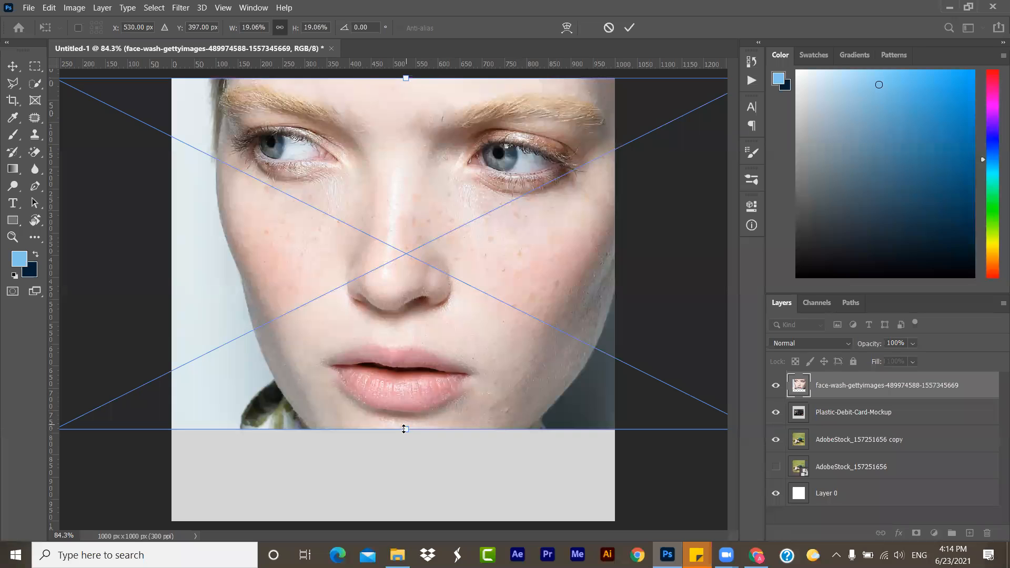
drag(403, 430, 407, 520)
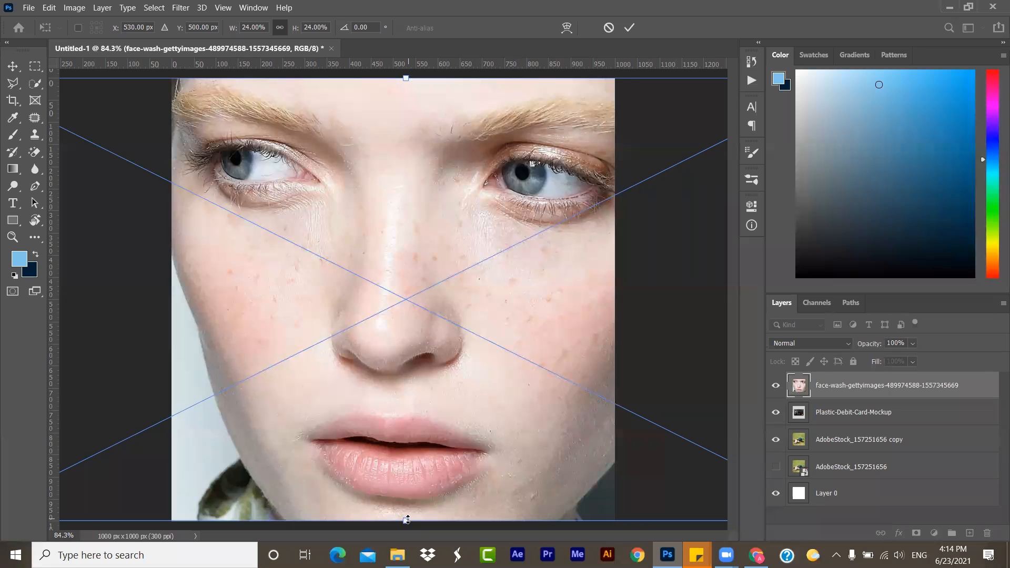
key(ctrl+0)
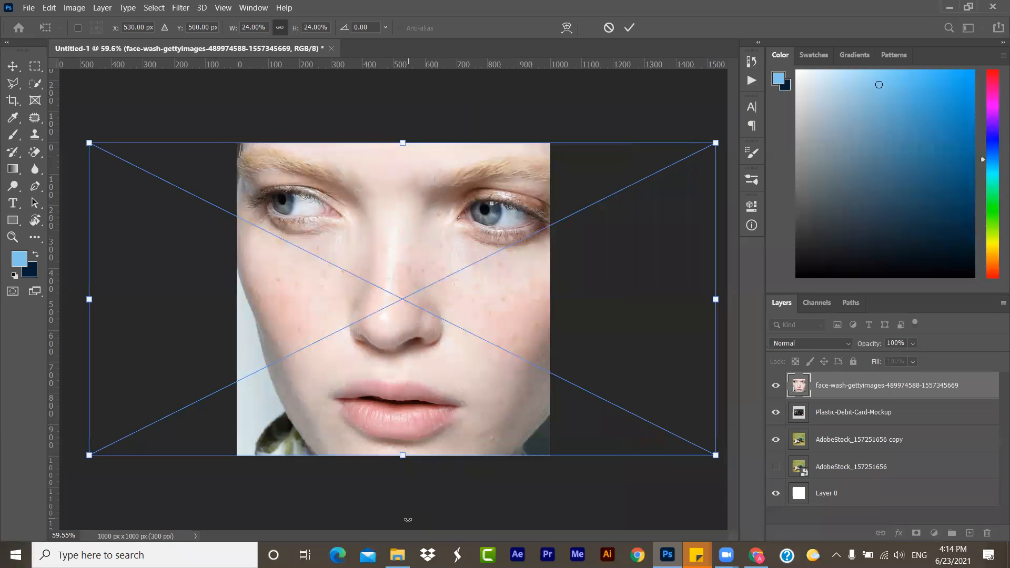
key(Return)
key(j)
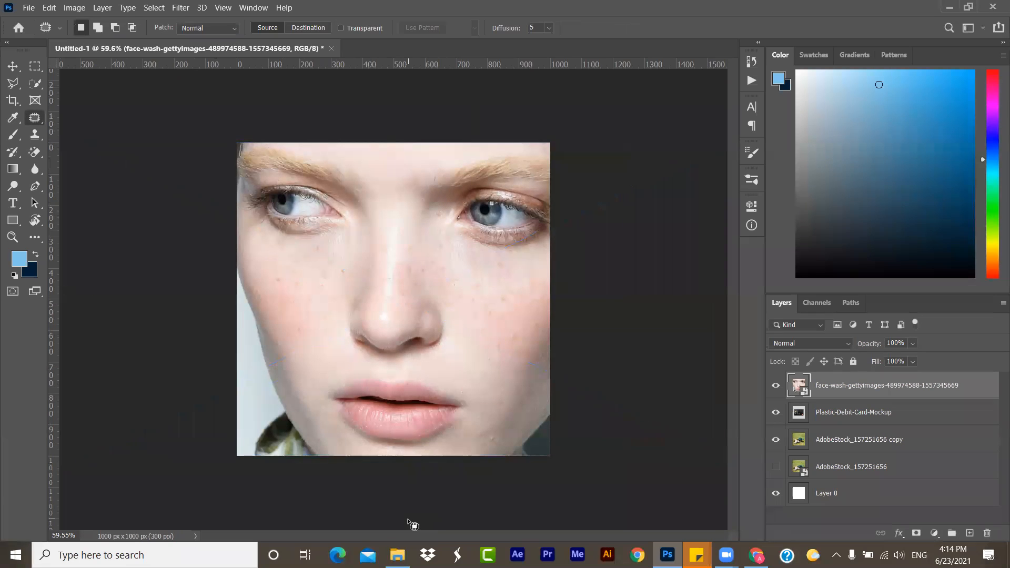
- Hide the Plastic-Debit-Card-Mockup and AdobeStock_157251656 copy layers, keeping the original AdobeStock_157251656 layer hidden
key(ctrl+plus)
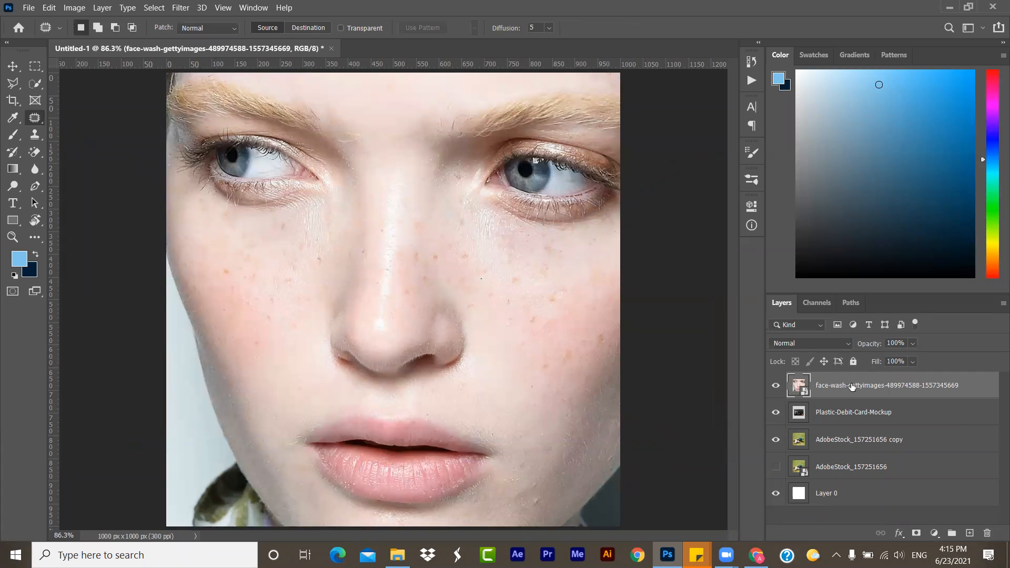
click(776, 466)
click(781, 465)
click(776, 412)
click(776, 439)
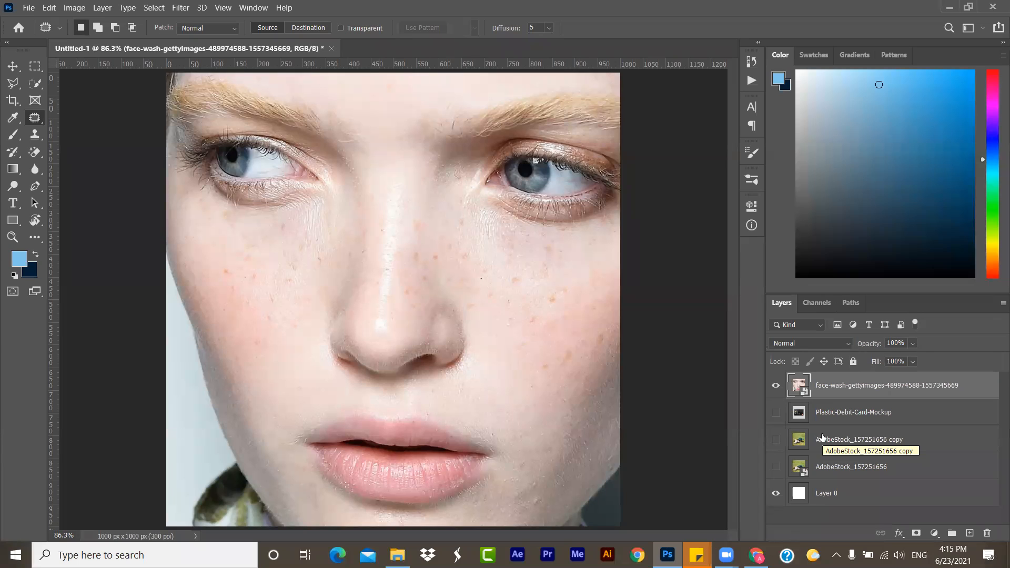
- Rasterize the face photo layer and activate the Healing Brush tool
right_click(866, 386)
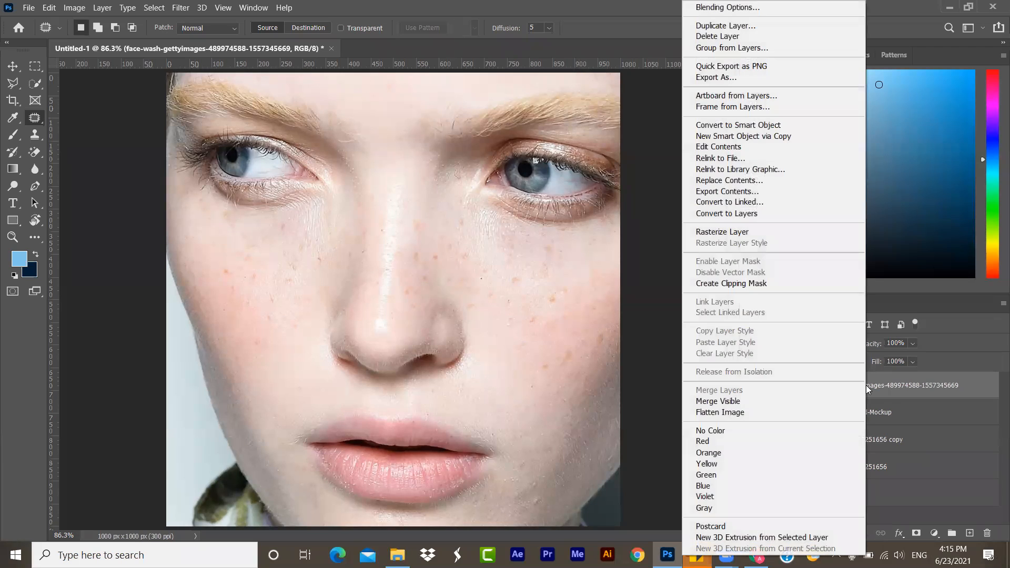
click(756, 231)
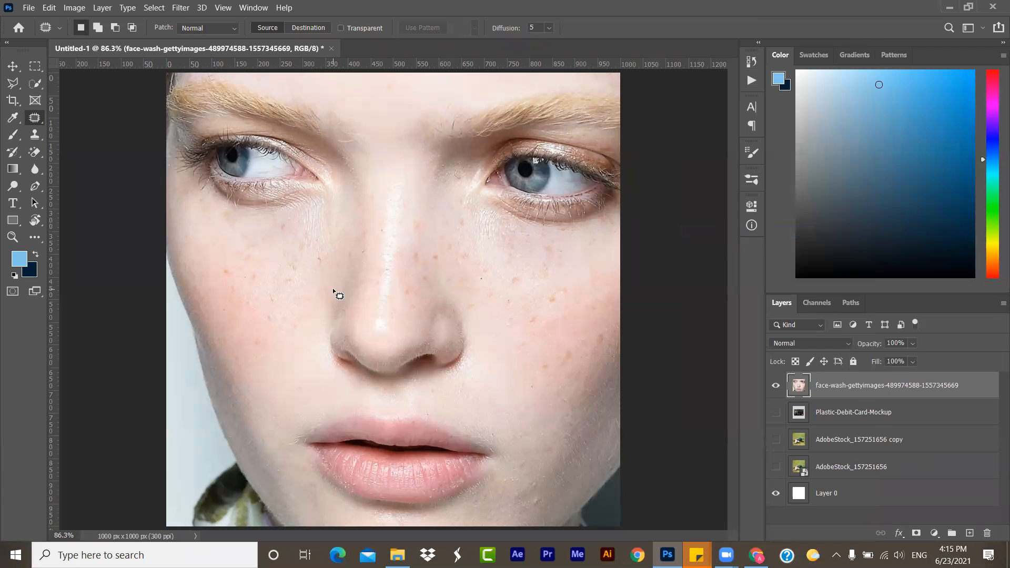
right_click(38, 121)
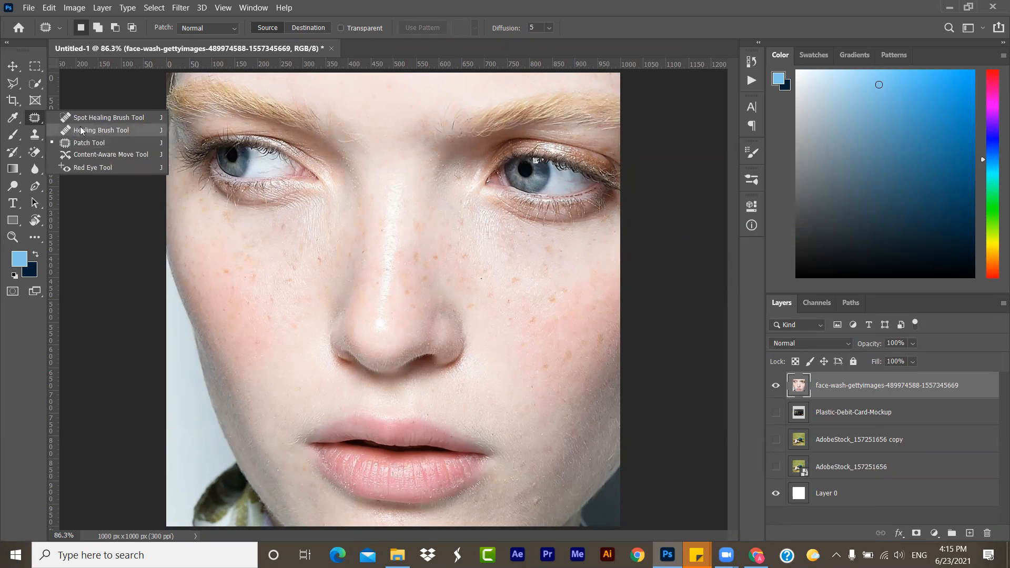
click(81, 130)
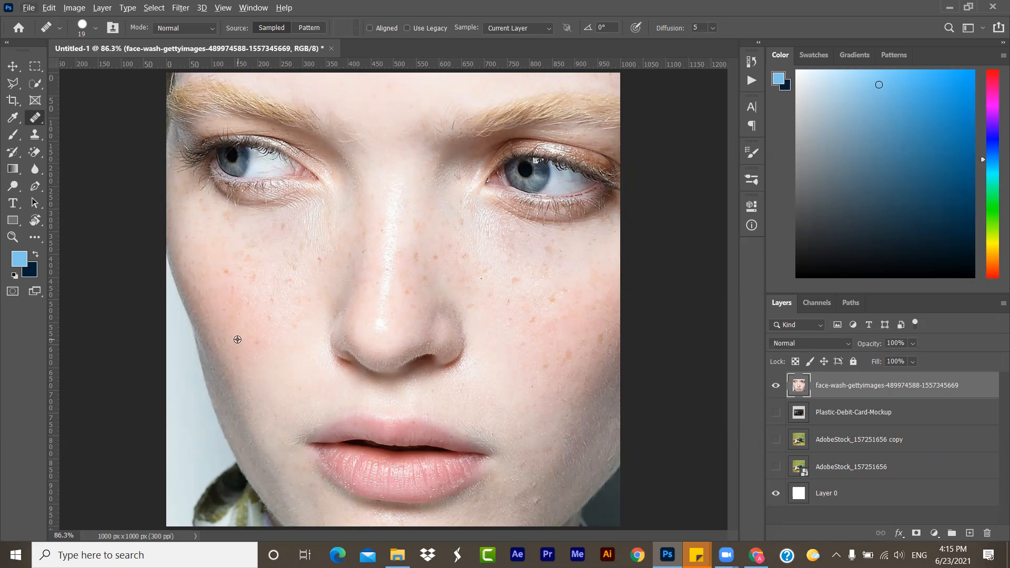
- Sample clear skin on the cheek at the image's left and paint over the freckles there with the 19-pixel Healing Brush
alt+click(237, 340)
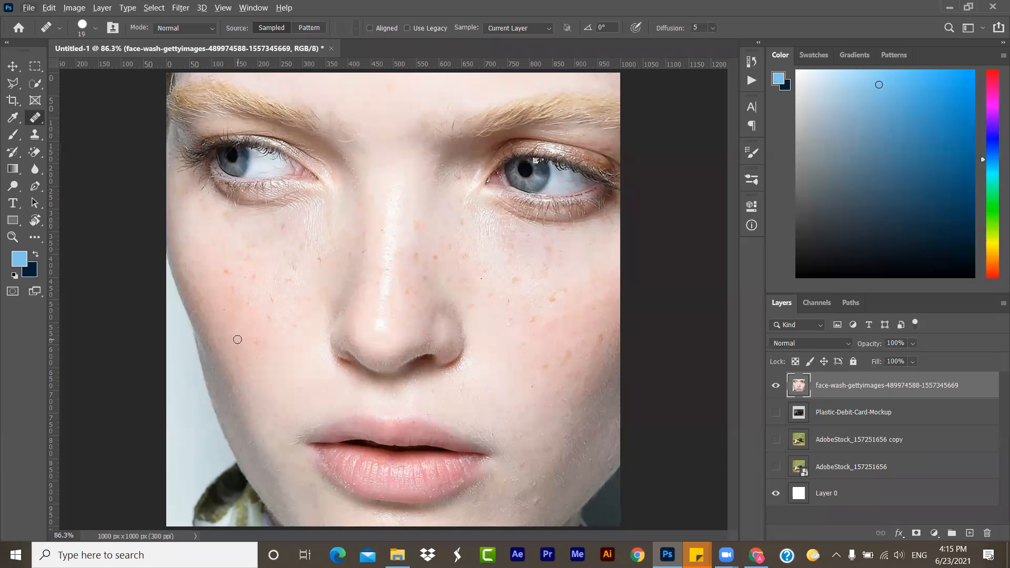
click(230, 285)
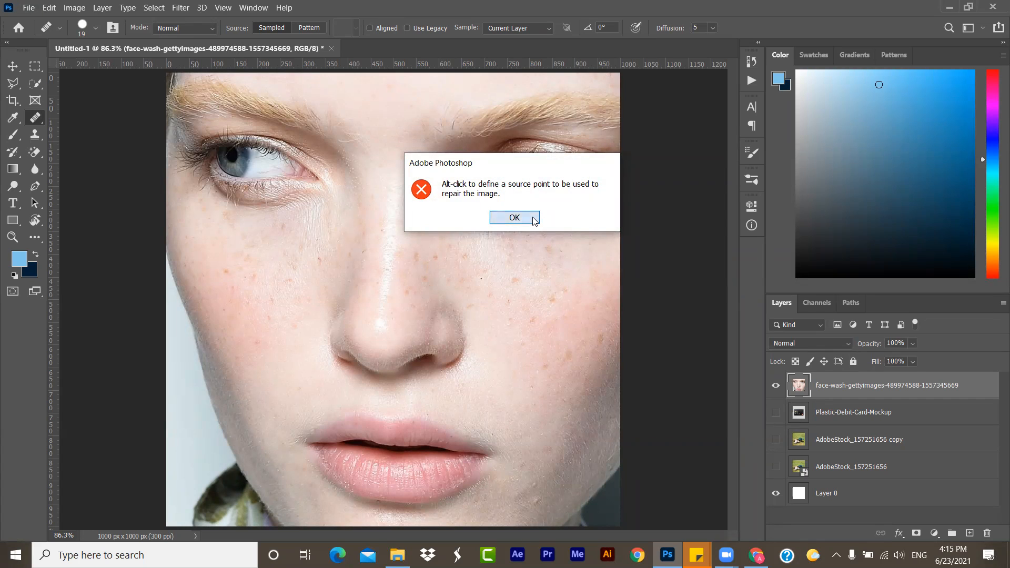
click(514, 217)
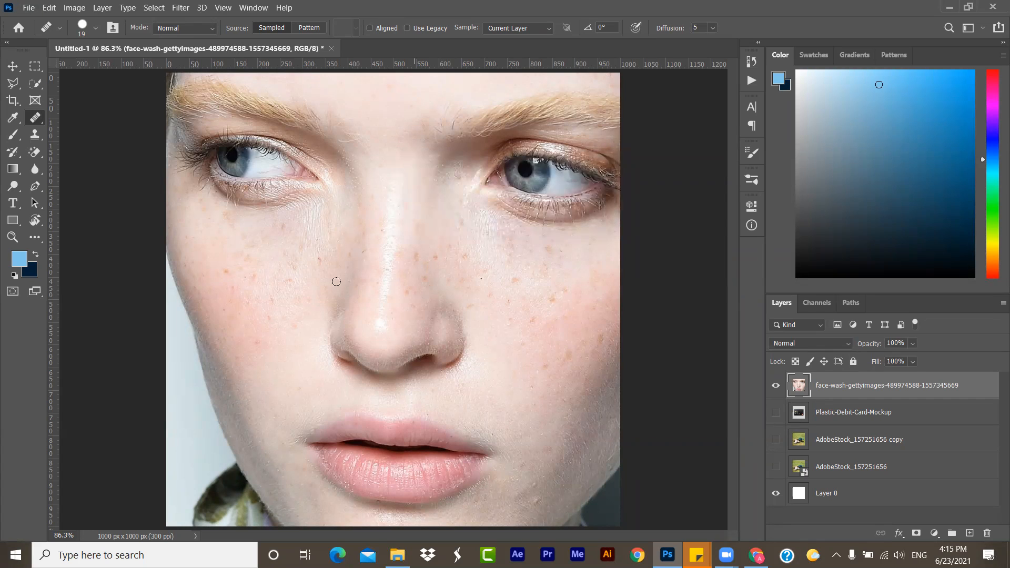
alt+click(248, 316)
mouse_move(225, 267)
mouse_down()
mouse_move(233, 287)
mouse_move(221, 303)
mouse_move(245, 289)
mouse_move(233, 322)
mouse_move(269, 324)
mouse_move(225, 342)
mouse_move(241, 332)
mouse_move(228, 350)
mouse_move(252, 334)
mouse_move(261, 339)
mouse_move(244, 353)
mouse_move(265, 340)
mouse_move(236, 356)
mouse_move(261, 359)
mouse_move(228, 362)
mouse_move(230, 340)
mouse_move(247, 344)
mouse_move(258, 304)
mouse_move(294, 289)
mouse_move(289, 311)
mouse_move(301, 304)
mouse_move(272, 310)
mouse_move(300, 288)
mouse_move(259, 306)
mouse_move(302, 262)
mouse_move(258, 300)
mouse_move(287, 276)
mouse_move(307, 287)
mouse_move(289, 323)
mouse_move(308, 306)
mouse_move(298, 323)
mouse_move(277, 336)
mouse_move(234, 312)
mouse_move(238, 284)
mouse_move(247, 301)
mouse_move(258, 270)
mouse_move(261, 288)
mouse_move(262, 270)
mouse_move(273, 278)
mouse_move(243, 260)
mouse_move(304, 317)
mouse_move(272, 297)
mouse_move(289, 309)
mouse_move(282, 330)
mouse_move(251, 240)
mouse_move(242, 284)
mouse_move(266, 237)
mouse_move(244, 251)
mouse_move(244, 225)
mouse_move(219, 218)
mouse_move(255, 264)
mouse_move(230, 277)
mouse_move(263, 299)
mouse_up()
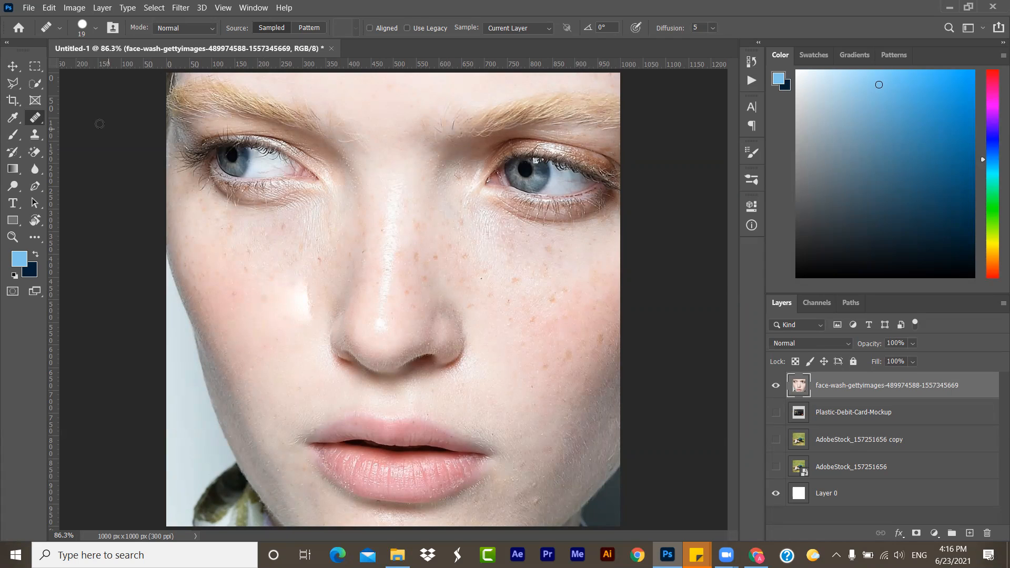
- Inspect the healed cheek beside the nose at 200% zoom
click(35, 66)
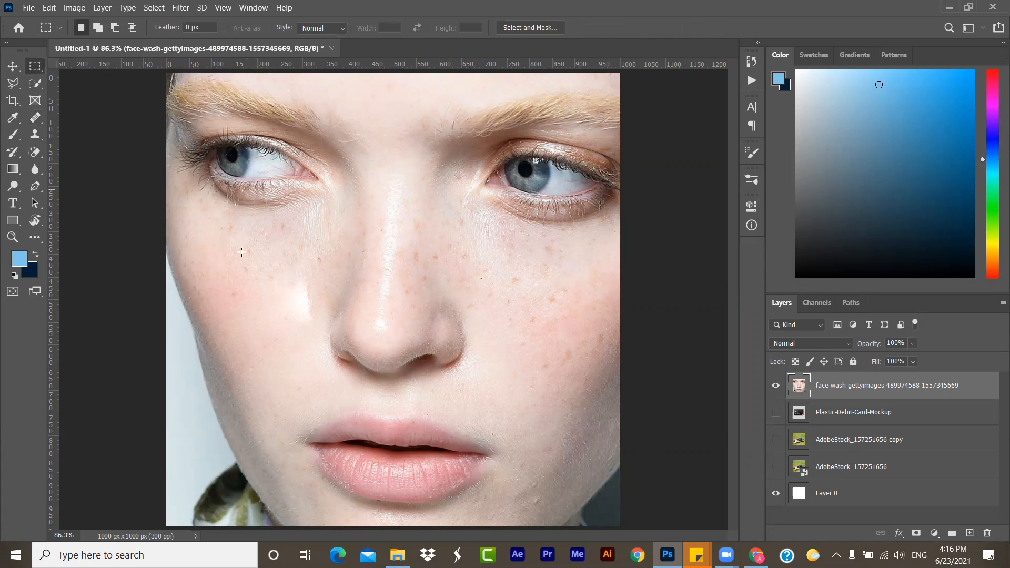
click(13, 238)
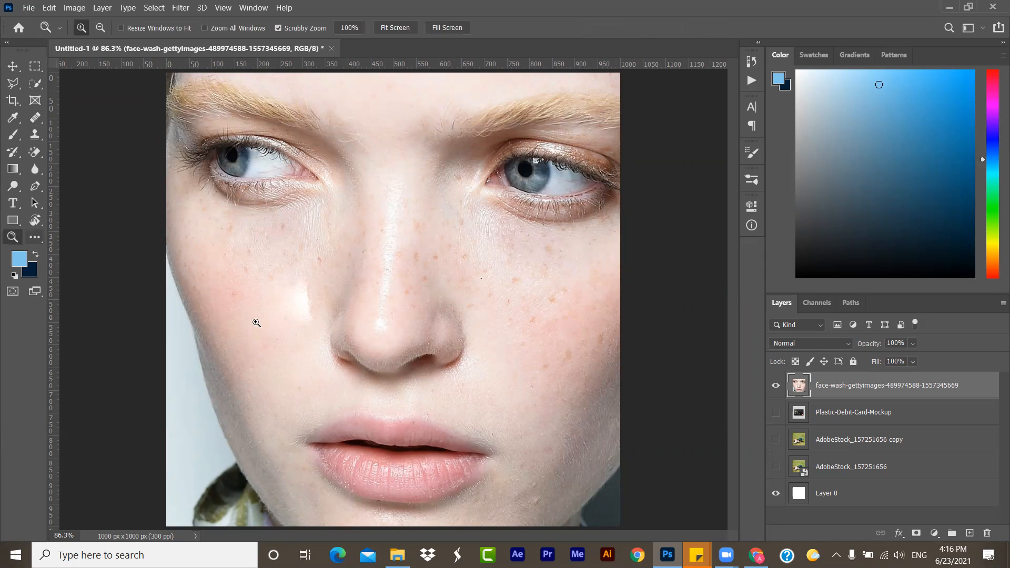
click(256, 323)
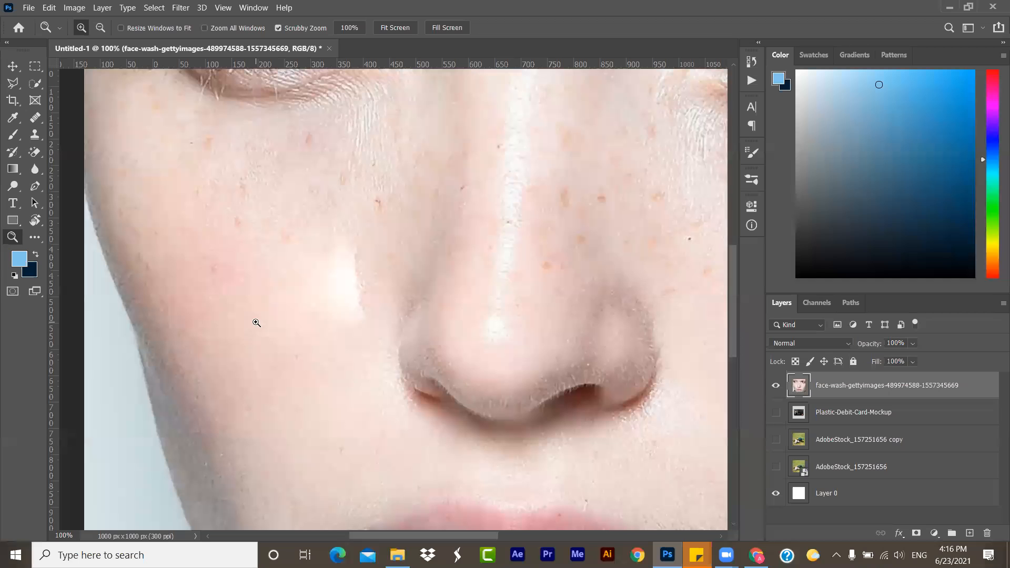
click(256, 322)
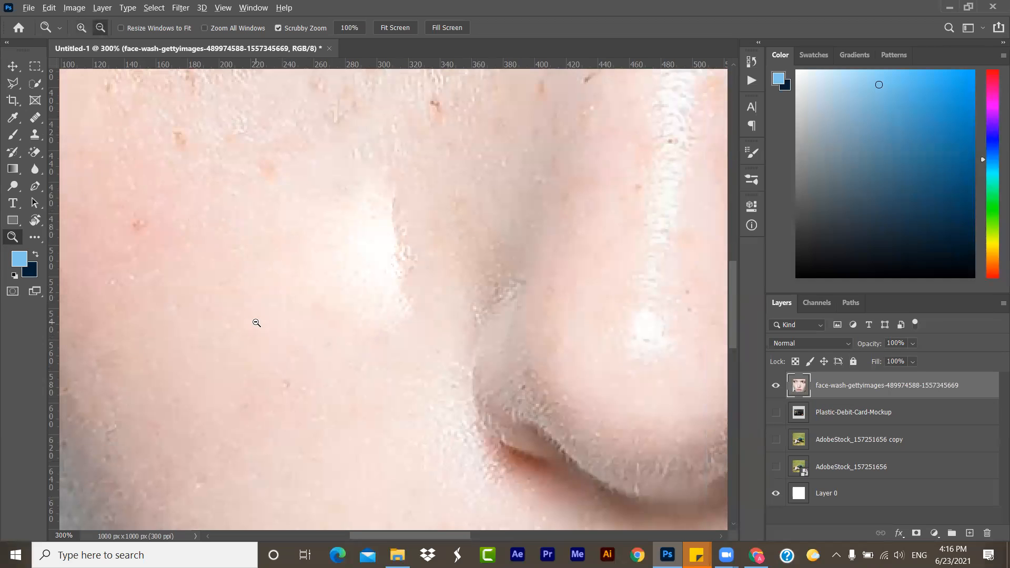
alt+click(256, 323)
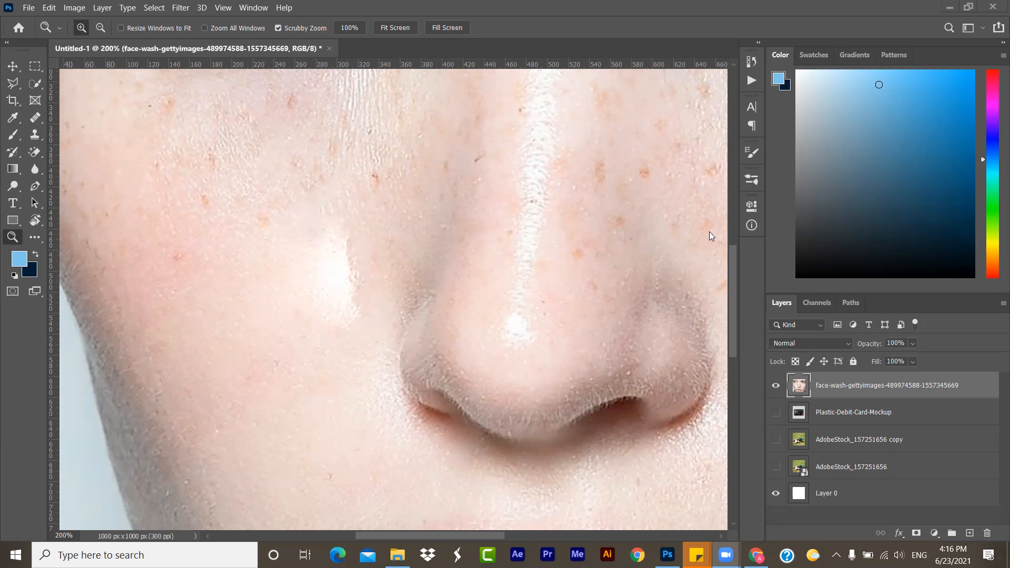
- Sample clear skin below the nose with the Healing Brush and paint over the bright patch on the cheek beside the nose
scroll(419, 405, down, 1)
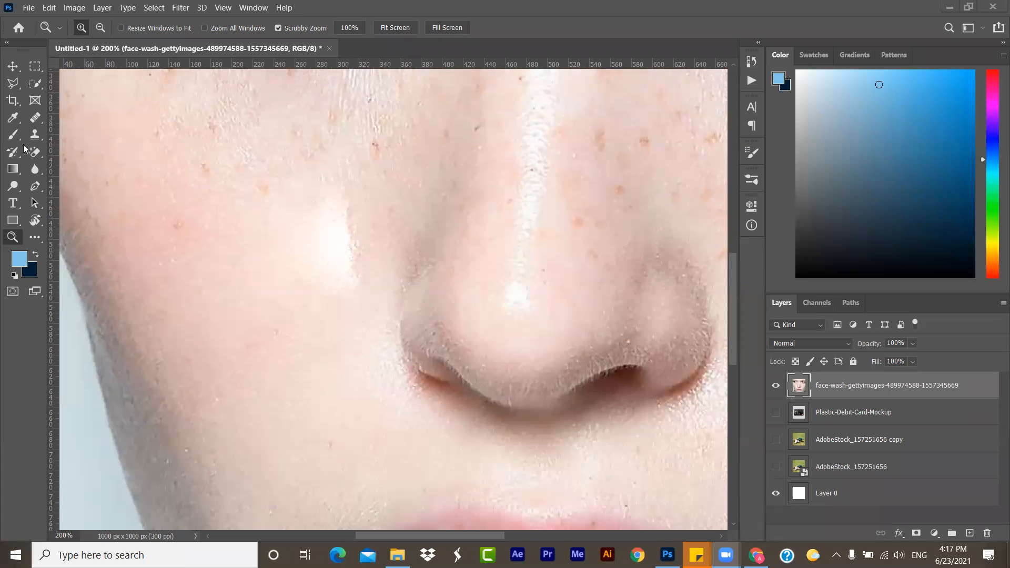
click(40, 124)
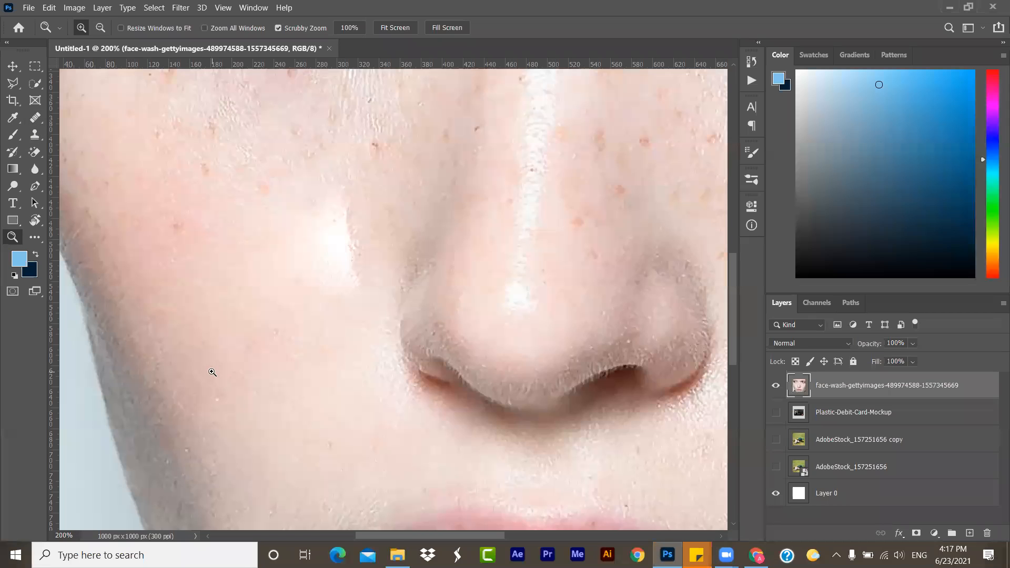
key(alt)
click(31, 120)
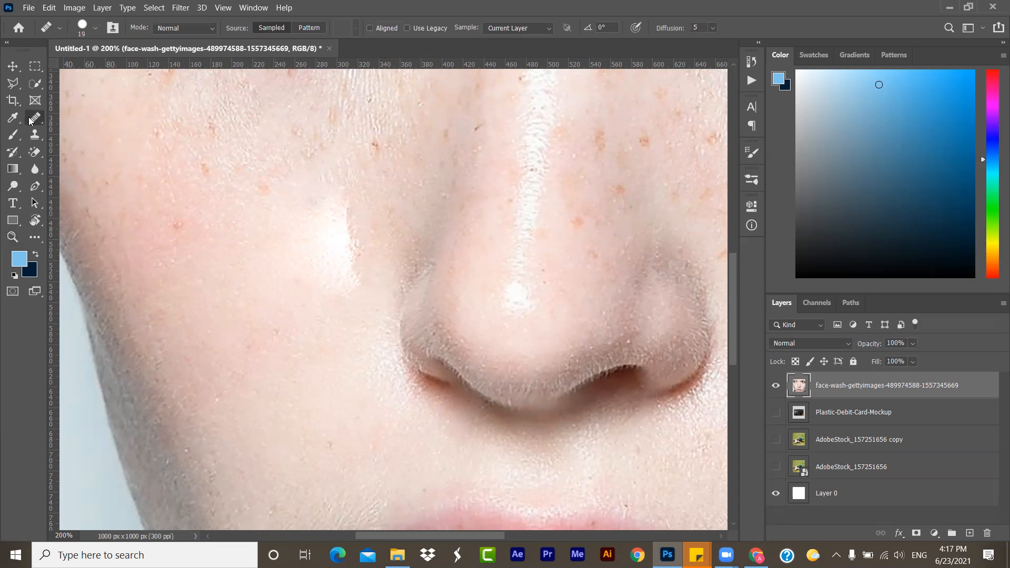
click(149, 248)
key(alt)
alt+click(391, 441)
click(322, 280)
click(328, 246)
mouse_move(342, 209)
mouse_down()
mouse_move(329, 243)
mouse_move(348, 244)
mouse_move(333, 230)
mouse_move(355, 248)
mouse_move(335, 219)
mouse_move(352, 303)
mouse_move(355, 258)
mouse_move(367, 295)
mouse_move(314, 279)
mouse_move(325, 295)
mouse_move(338, 253)
mouse_move(315, 294)
mouse_move(334, 231)
mouse_move(304, 279)
mouse_move(353, 223)
mouse_move(307, 256)
mouse_move(340, 273)
mouse_move(309, 289)
mouse_move(345, 258)
mouse_move(288, 284)
mouse_move(303, 290)
mouse_move(223, 231)
mouse_move(271, 274)
mouse_up()
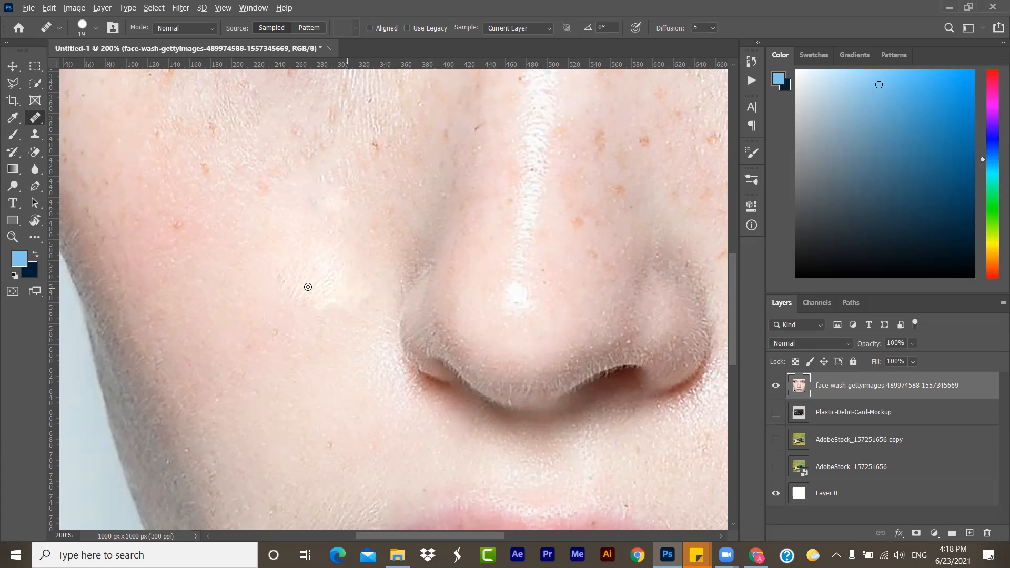
- Sample the white highlight on the nose and paint it as a long streak onto the cheek with the Healing Brush
alt+click(516, 282)
mouse_move(255, 317)
mouse_down()
mouse_move(273, 214)
mouse_move(252, 347)
mouse_move(289, 168)
mouse_move(257, 314)
mouse_move(277, 159)
mouse_move(254, 251)
mouse_move(257, 317)
mouse_move(260, 198)
mouse_move(221, 322)
mouse_move(258, 265)
mouse_move(275, 214)
mouse_move(259, 358)
mouse_move(282, 254)
mouse_move(263, 362)
mouse_move(249, 307)
mouse_move(257, 360)
mouse_move(252, 245)
mouse_move(248, 323)
mouse_move(267, 211)
mouse_move(289, 154)
mouse_move(272, 172)
mouse_move(273, 144)
mouse_move(281, 170)
mouse_move(284, 106)
mouse_move(252, 156)
mouse_move(298, 78)
mouse_move(273, 139)
mouse_move(230, 143)
mouse_move(279, 110)
mouse_move(308, 142)
mouse_move(269, 141)
mouse_move(262, 98)
mouse_move(273, 91)
mouse_move(285, 109)
mouse_move(276, 144)
mouse_move(299, 147)
mouse_up()
click(303, 349)
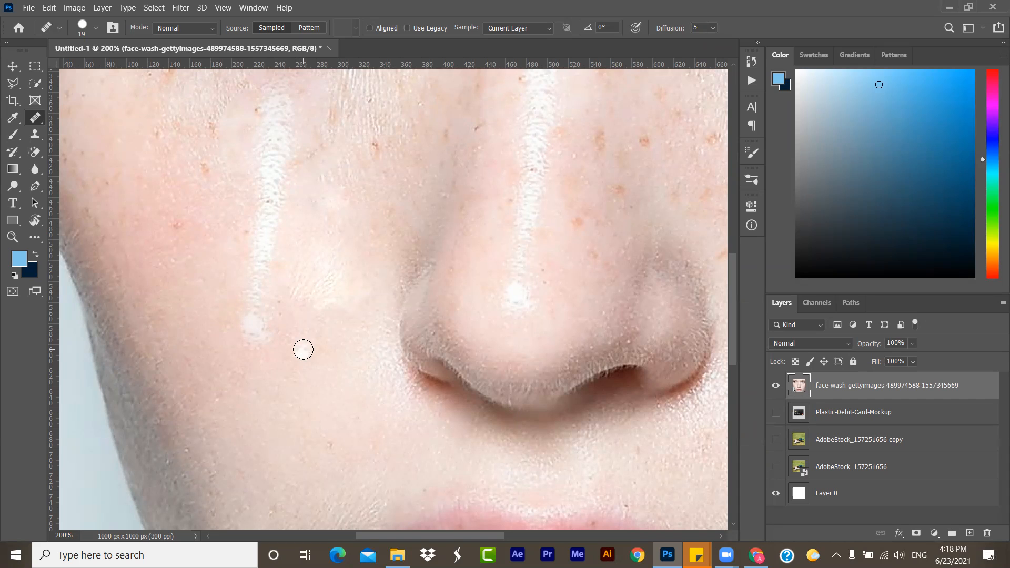
click(828, 22)
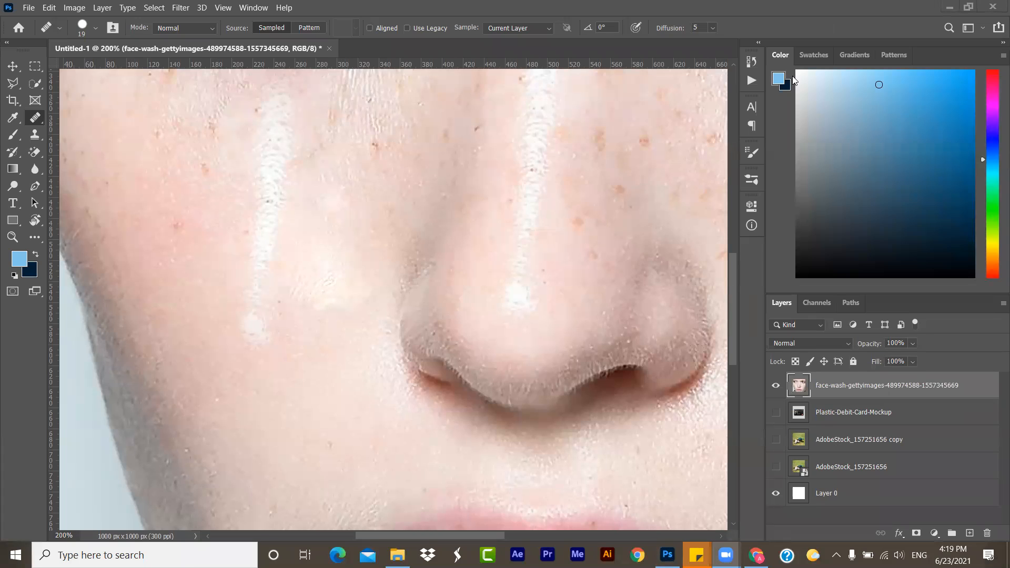
scroll(440, 195, right, 1)
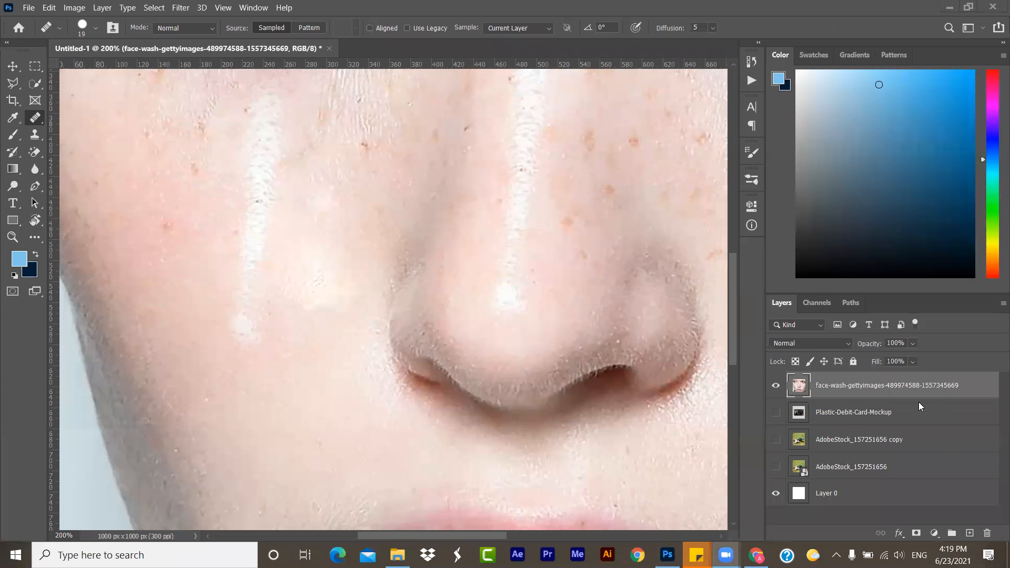
- Delete the retouched face layer and place a fresh copy of face-wash-gettyimages-489974588-1557345669.jpg from the Downloads folder
drag(916, 392, 986, 533)
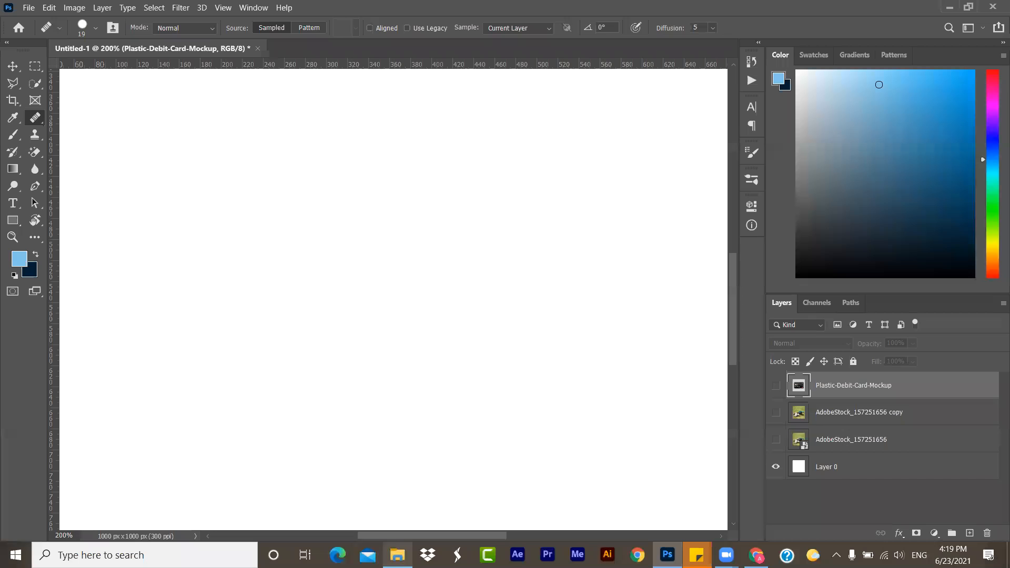
click(397, 555)
scroll(415, 304, up, 5)
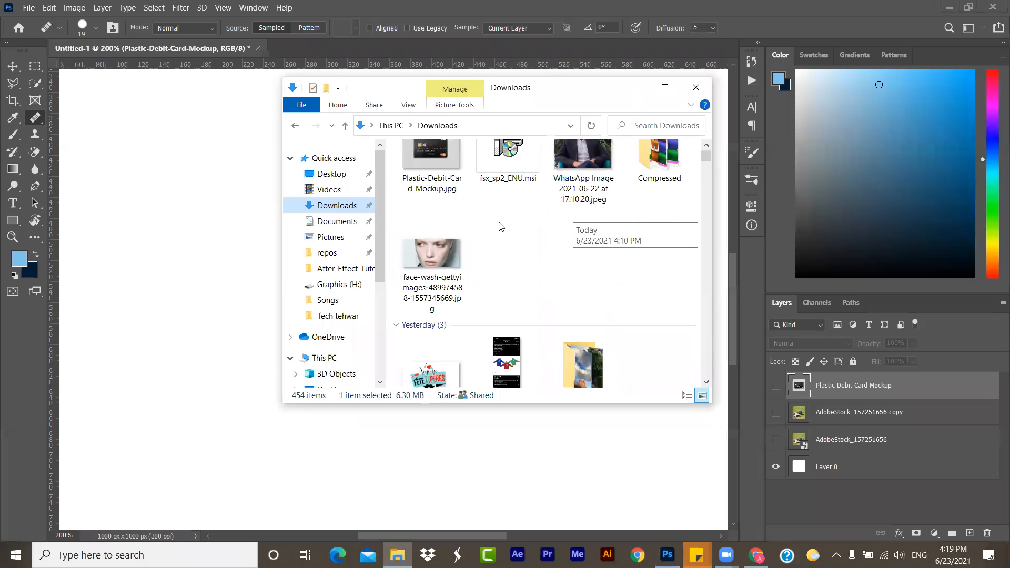
drag(415, 304, 199, 324)
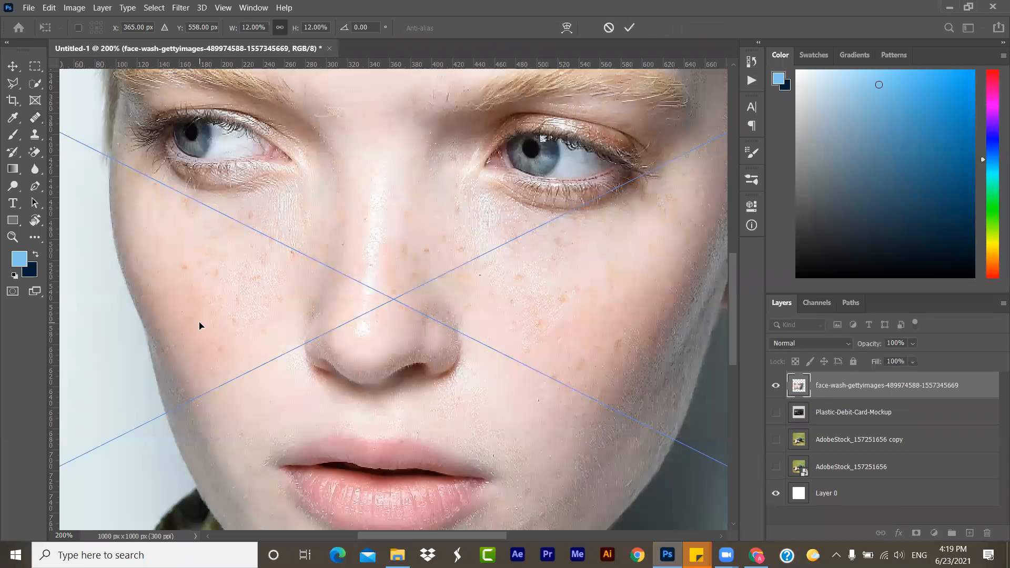
- Scale the placed face photo to 24% so it fills the canvas height and commit the placement
key(ctrl+0)
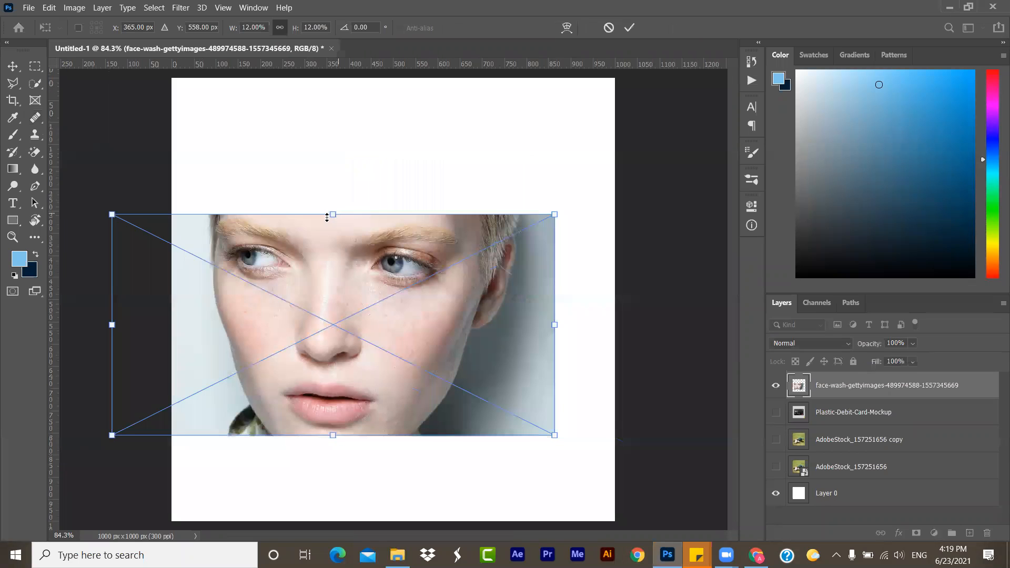
drag(333, 214, 373, 78)
mouse_move(337, 434)
mouse_down()
mouse_move(337, 541)
mouse_move(338, 522)
mouse_up()
key(Return)
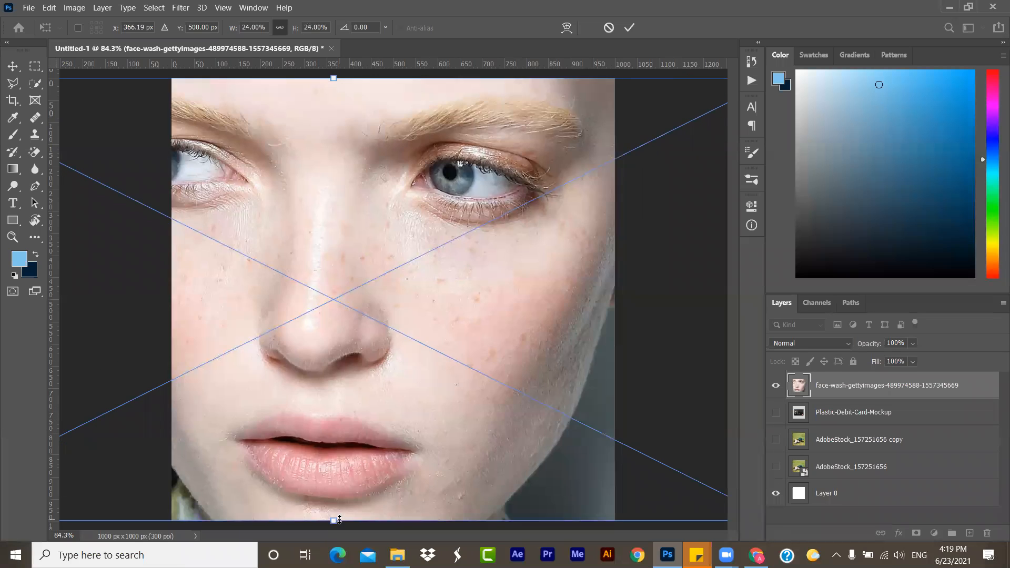
- Rasterize the newly placed face photo layer
key(j)
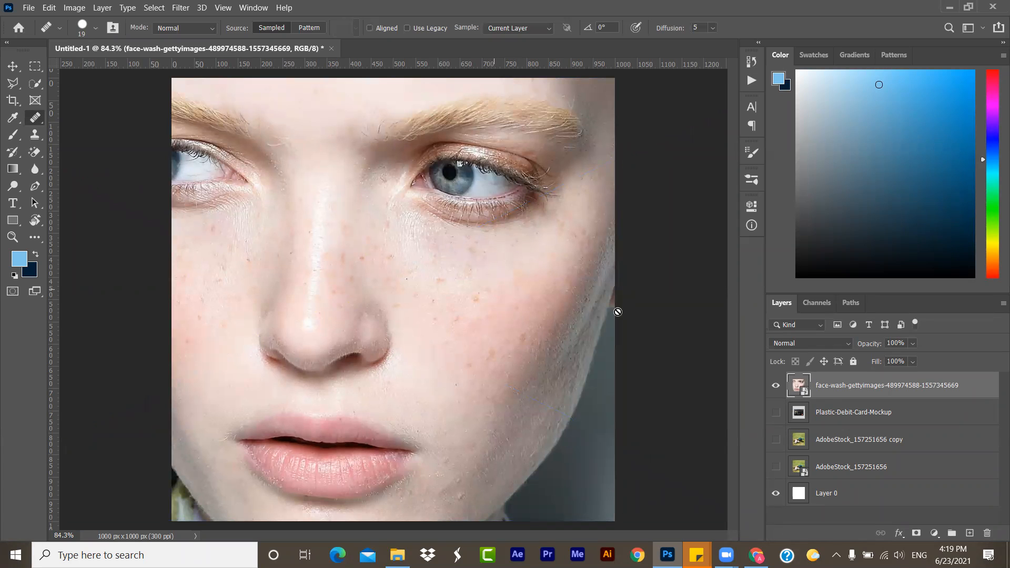
right_click(827, 394)
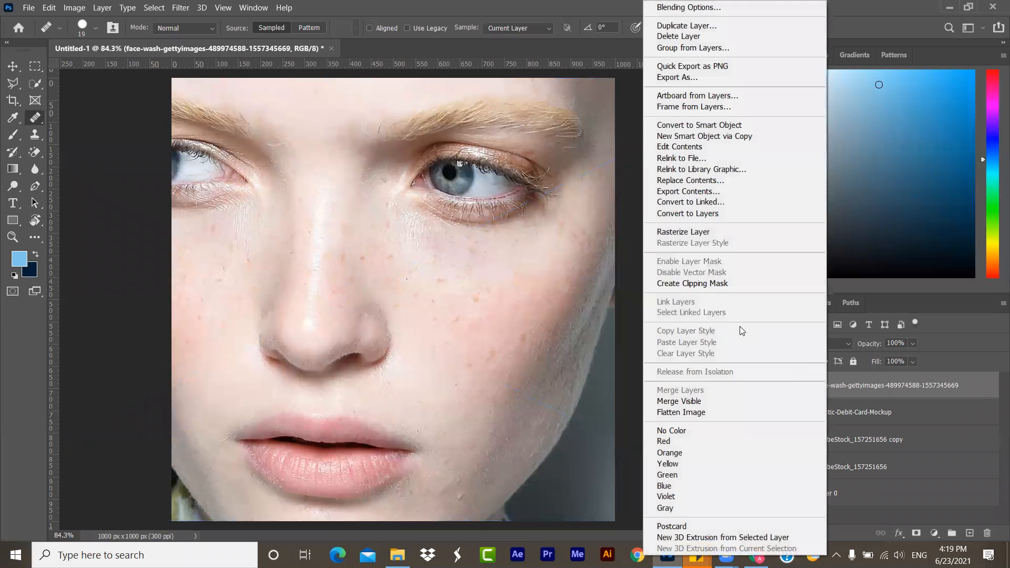
click(718, 231)
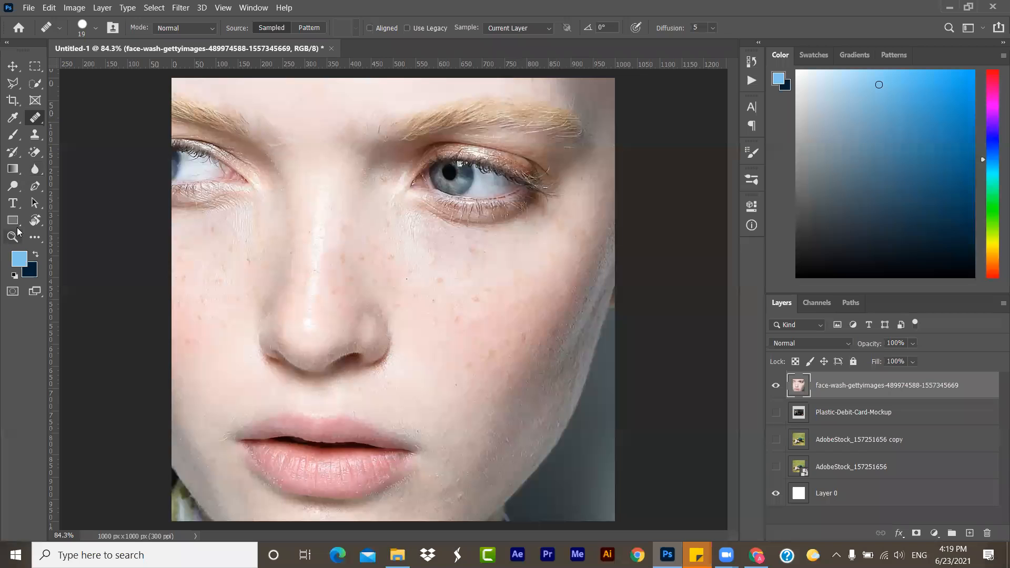
- Activate the Spot Healing Brush for the cheek beside the nose, try it on one freckle and undo that stroke
click(15, 236)
click(413, 233)
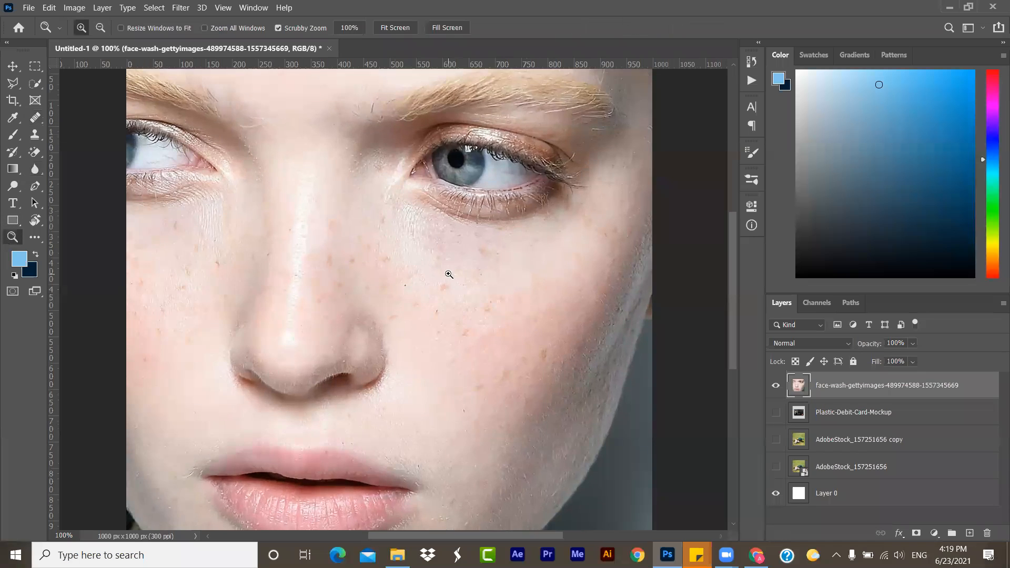
click(449, 274)
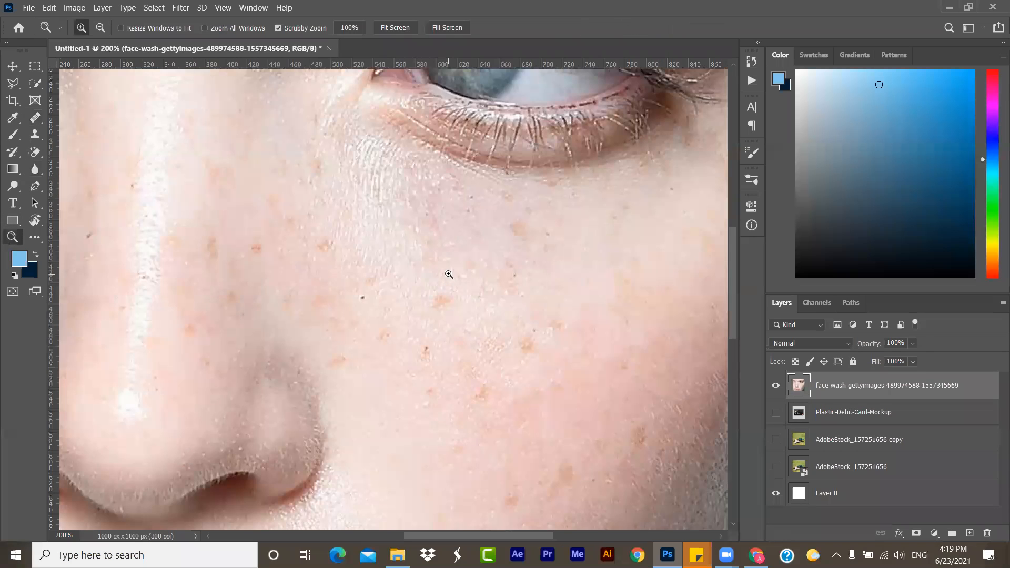
click(36, 117)
right_click(36, 118)
click(67, 119)
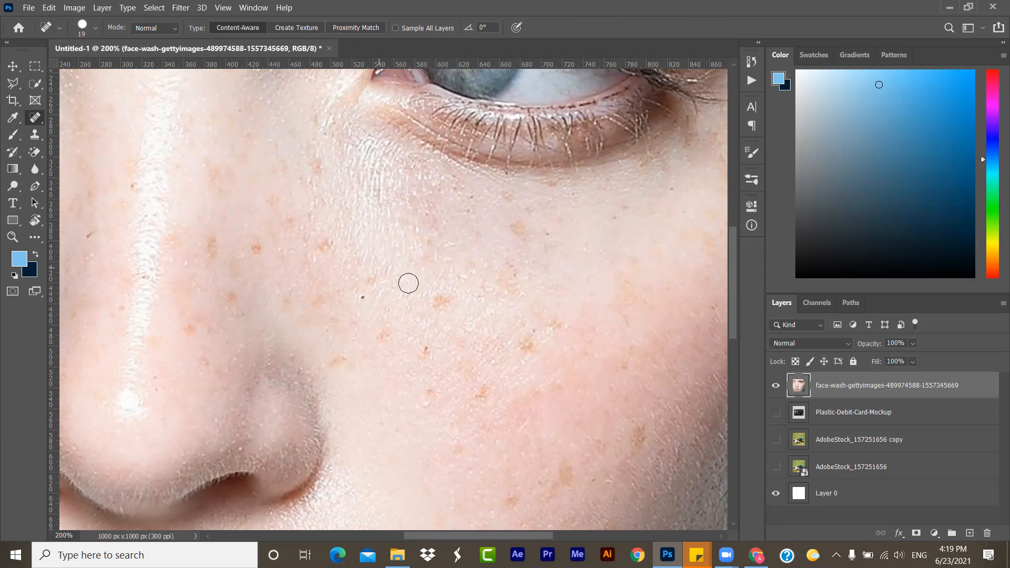
click(440, 301)
key(ctrl+z)
- Duplicate the face photo layer and hide the original beneath the copy
drag(903, 395, 969, 532)
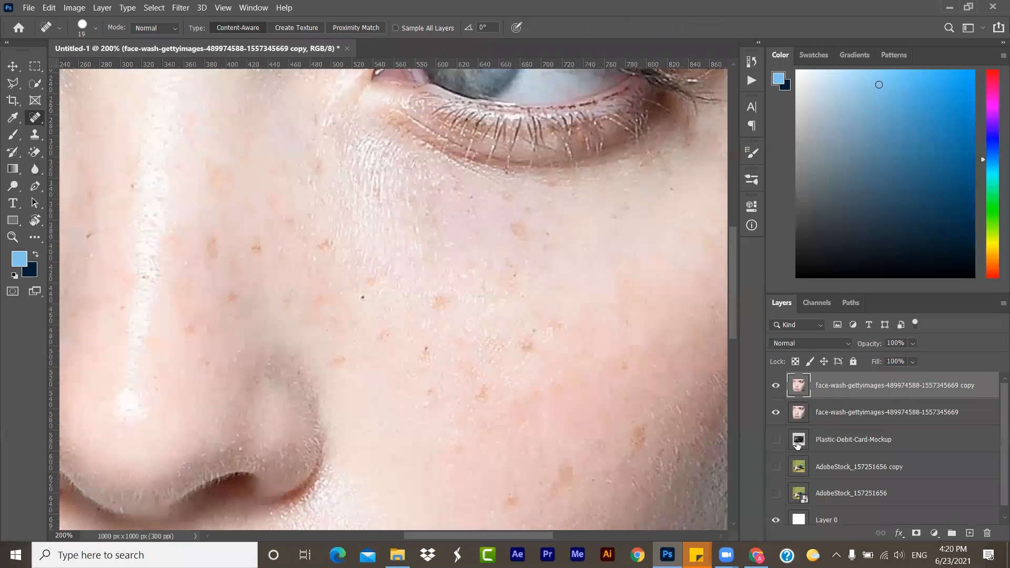
click(772, 414)
- Set the Spot Healing Brush size to 21 pixels and remove the freckles between the nose and the inner eye
click(94, 27)
drag(128, 52, 110, 53)
text(21)
key(Return)
click(323, 246)
click(370, 282)
click(311, 298)
click(257, 247)
click(317, 167)
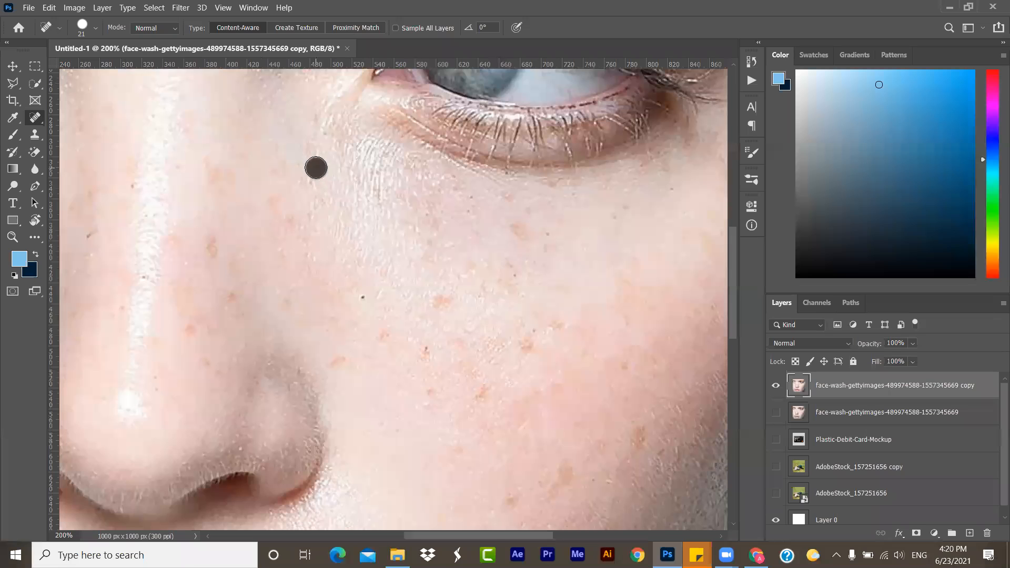
click(273, 199)
- Remove the freckles across the middle of the cheek beside the nose with the Spot Healing Brush
click(435, 303)
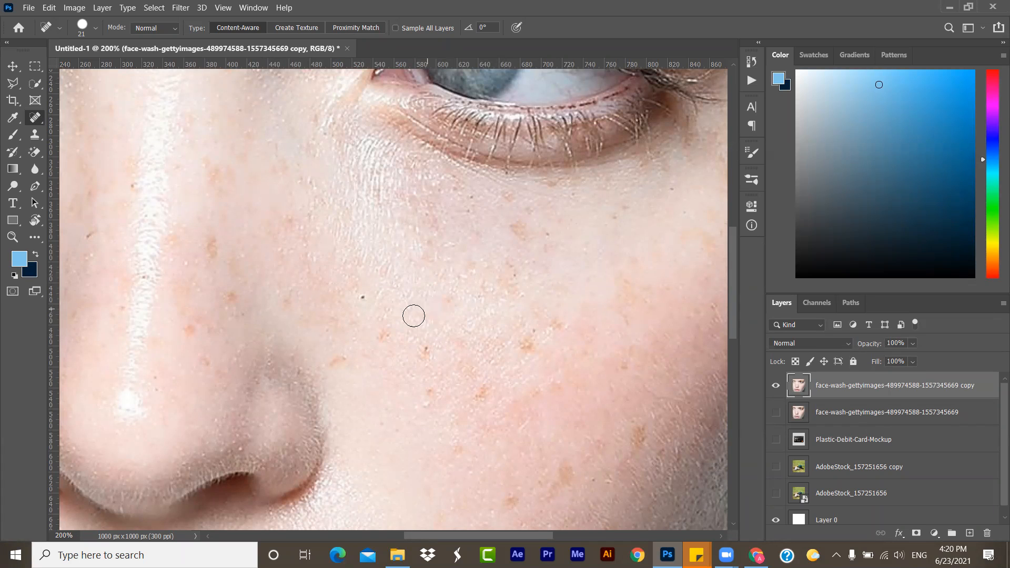
click(380, 335)
click(333, 360)
click(432, 356)
click(430, 399)
click(487, 395)
click(531, 344)
click(459, 364)
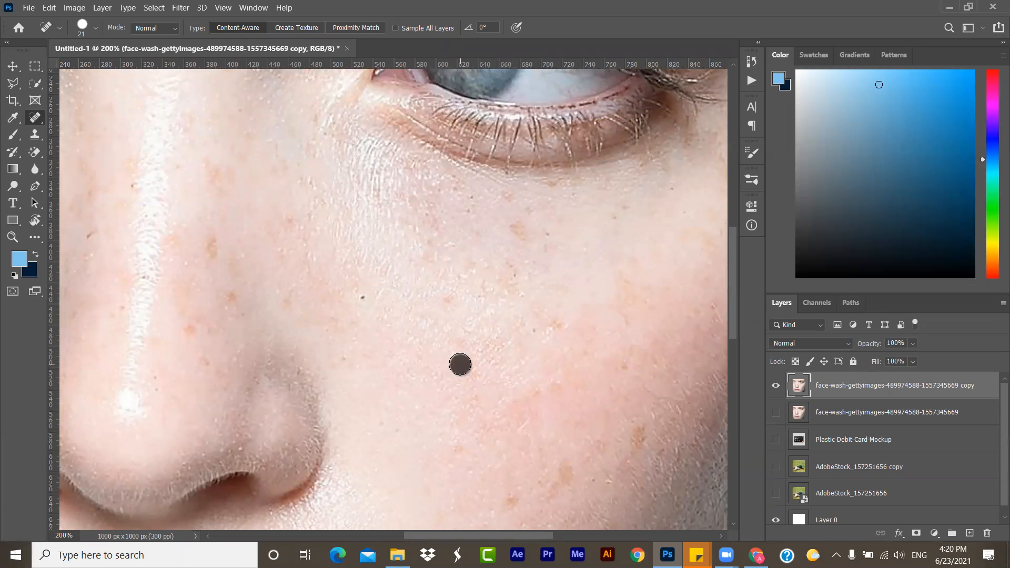
click(461, 348)
click(450, 296)
- Remove the freckles just below the eye with the Spot Healing Brush
click(518, 227)
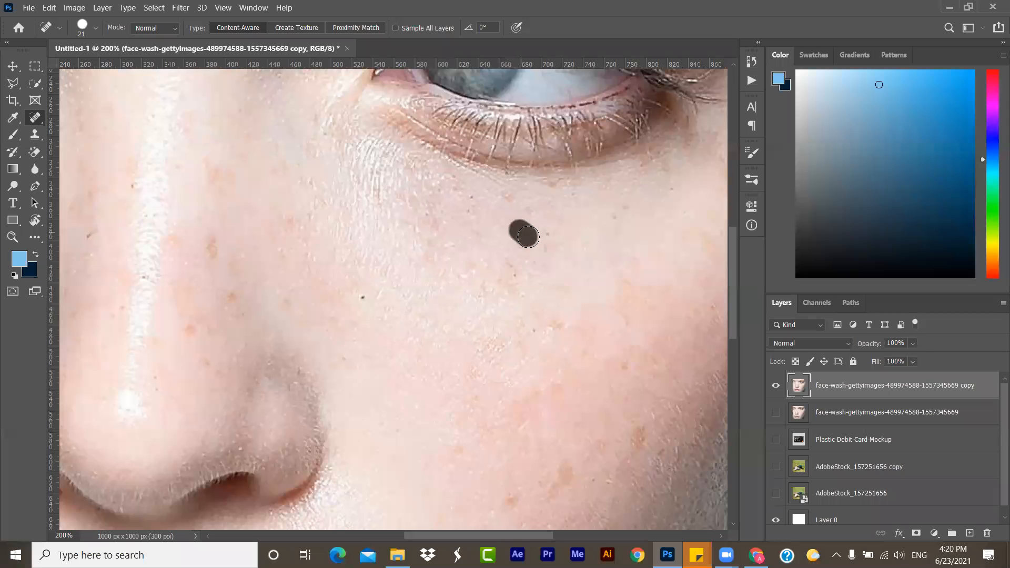
click(532, 209)
click(501, 193)
click(422, 258)
- Remove the freckles on the side of the nose with the Spot Healing Brush
click(215, 254)
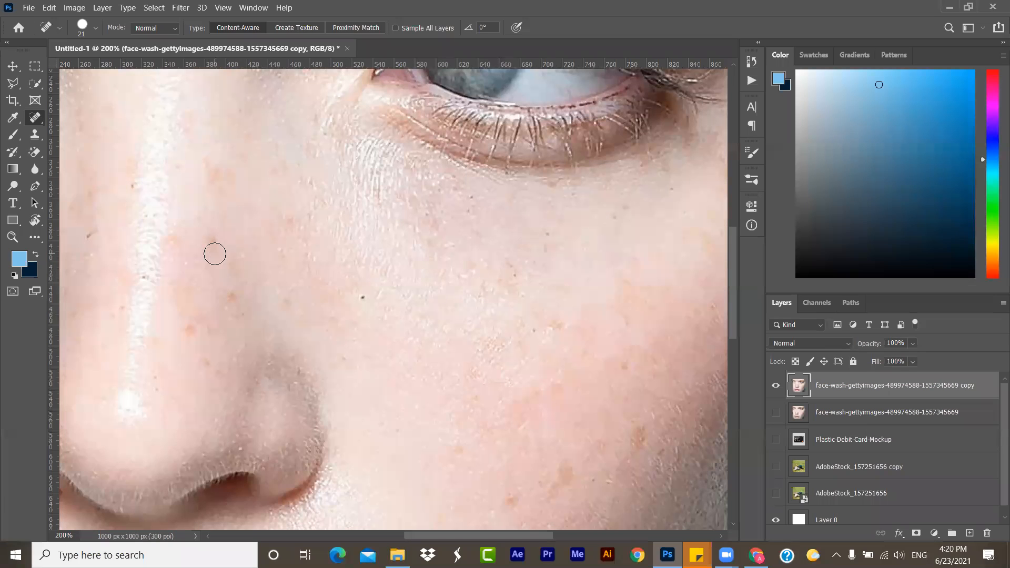
click(237, 298)
click(190, 331)
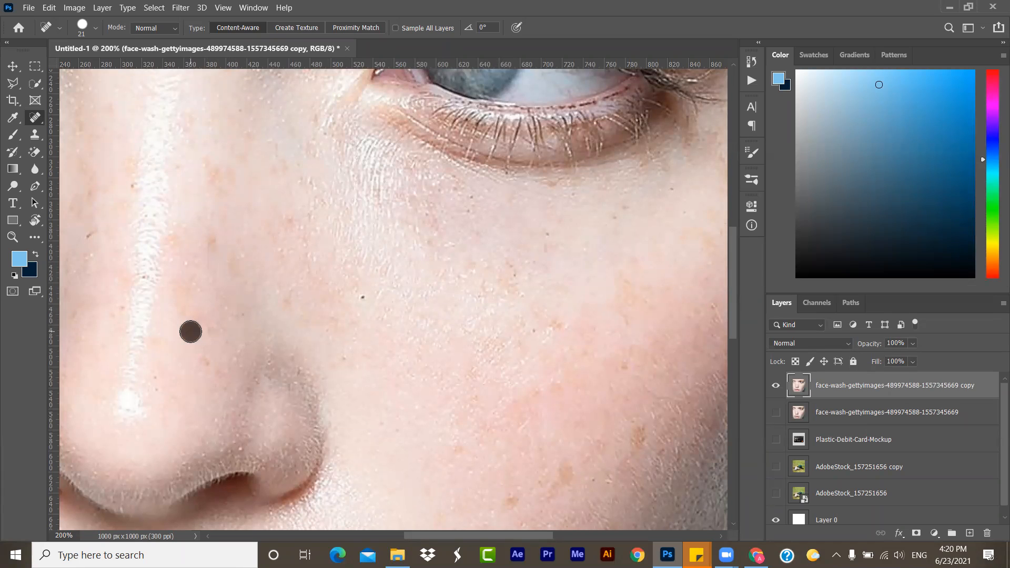
click(204, 361)
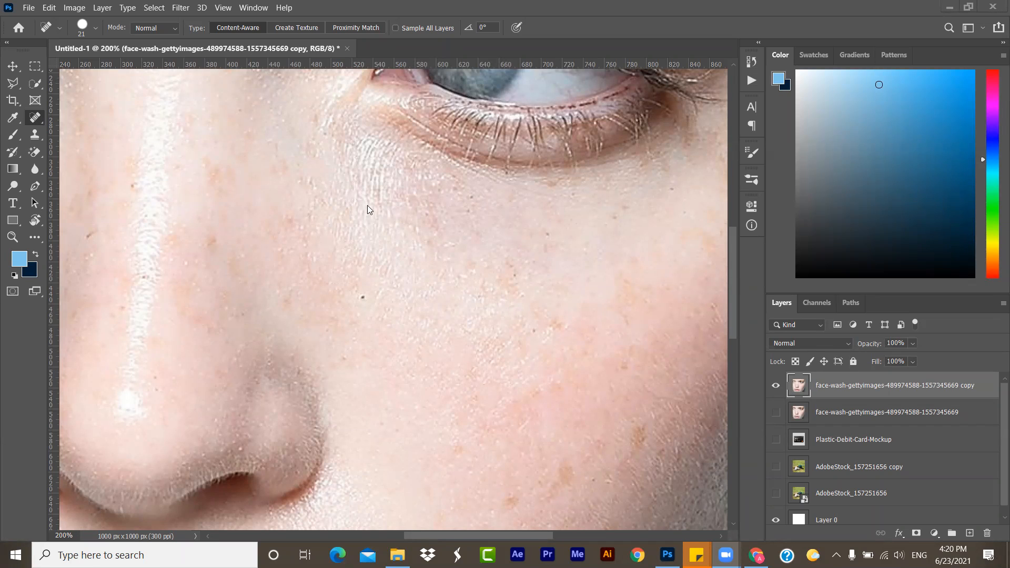
click(213, 243)
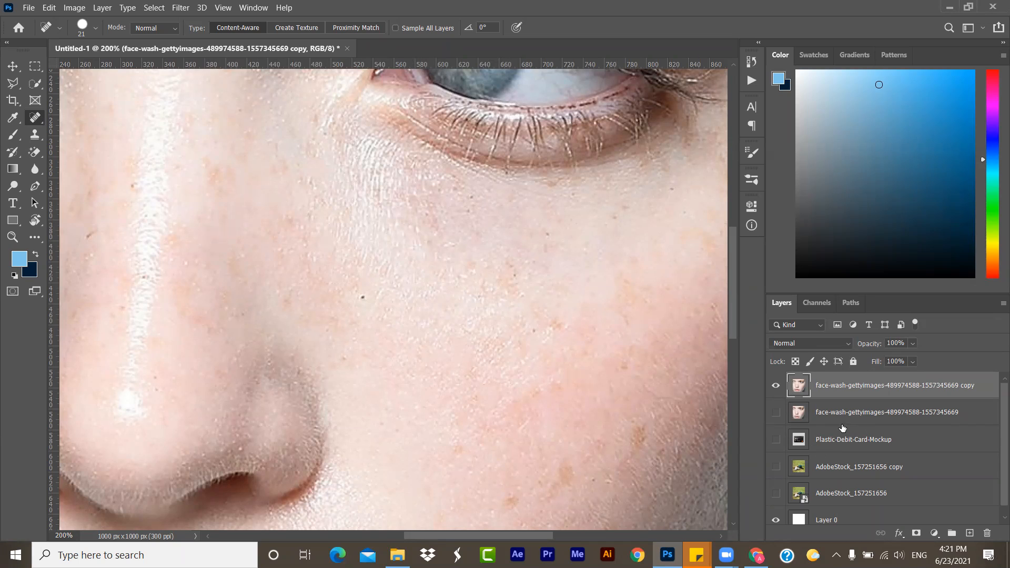
- Show the original face layer and toggle the copy's visibility to compare the skin before and after healing
click(776, 412)
click(776, 385)
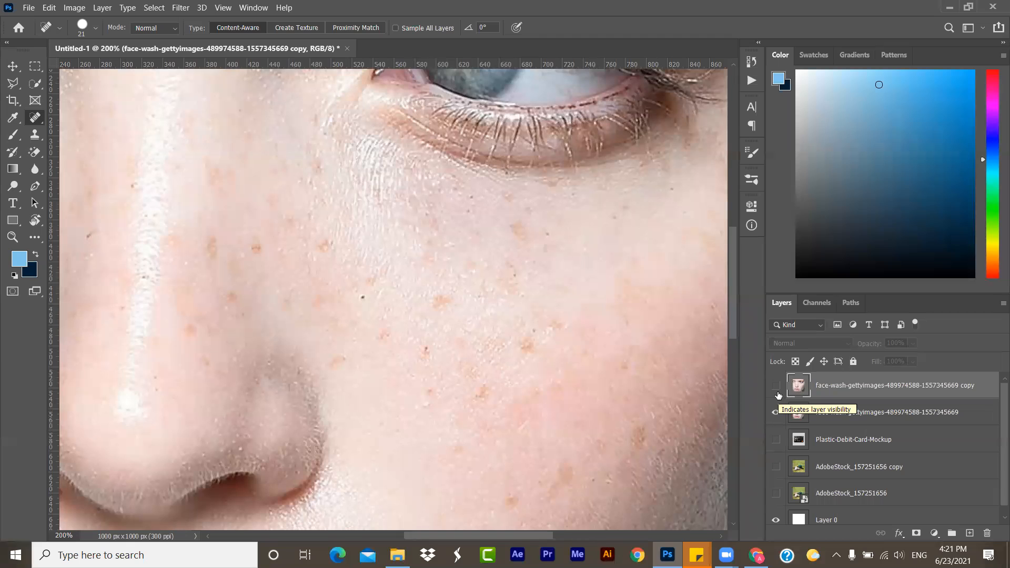
click(777, 388)
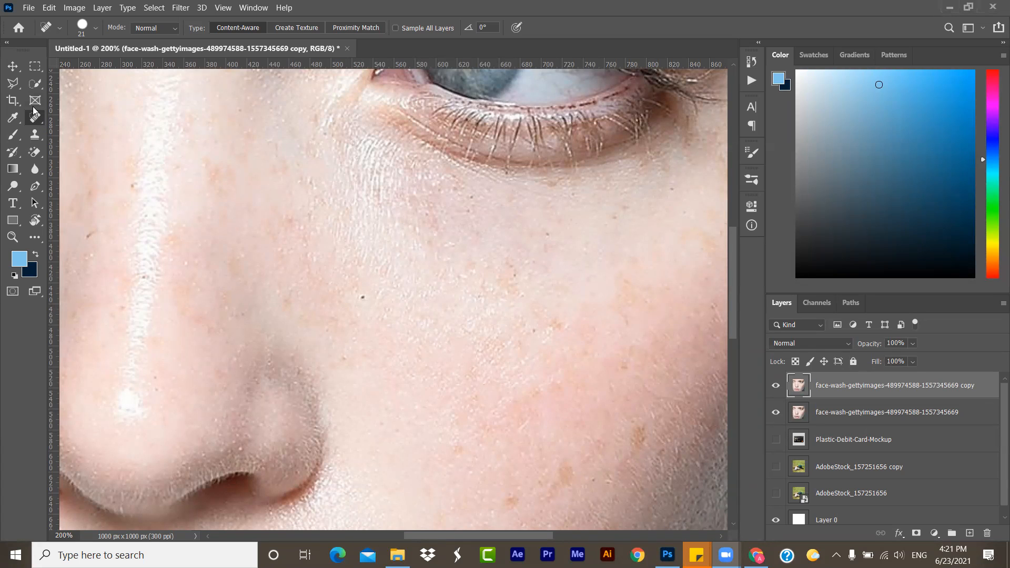
- Look through the healing and Eyedropper tool groups and switch to the Brush tool
right_click(37, 122)
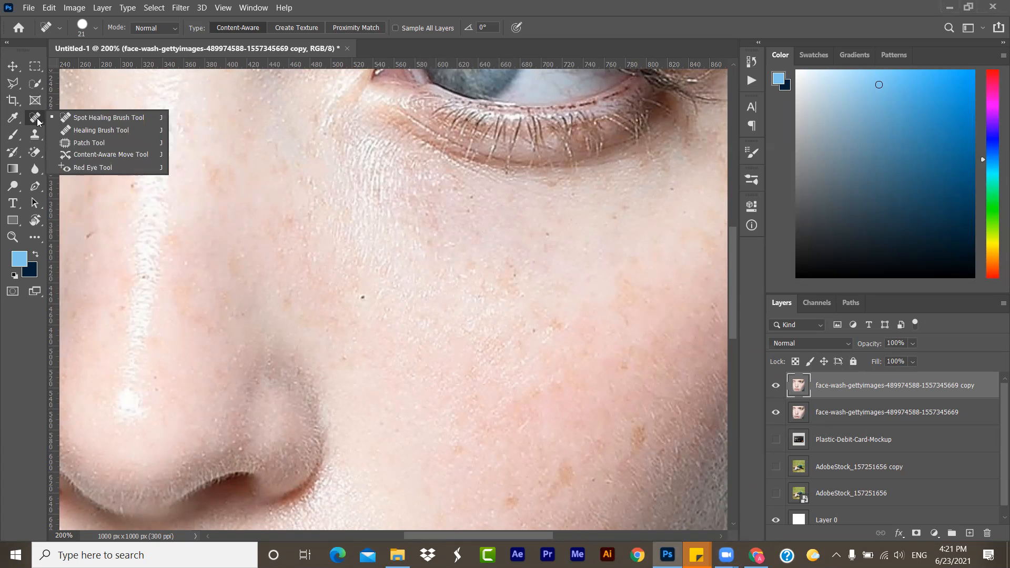
click(38, 122)
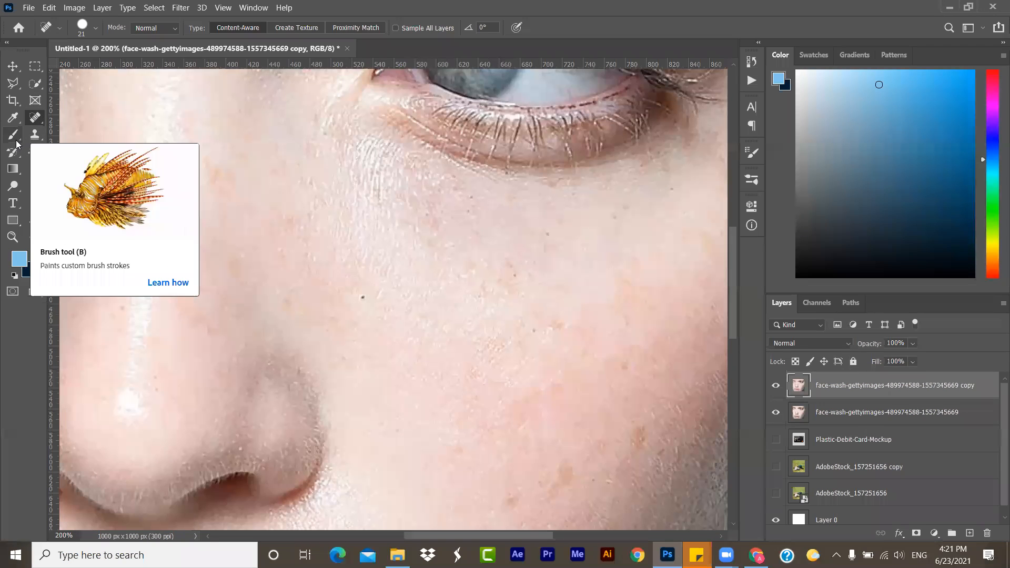
click(17, 142)
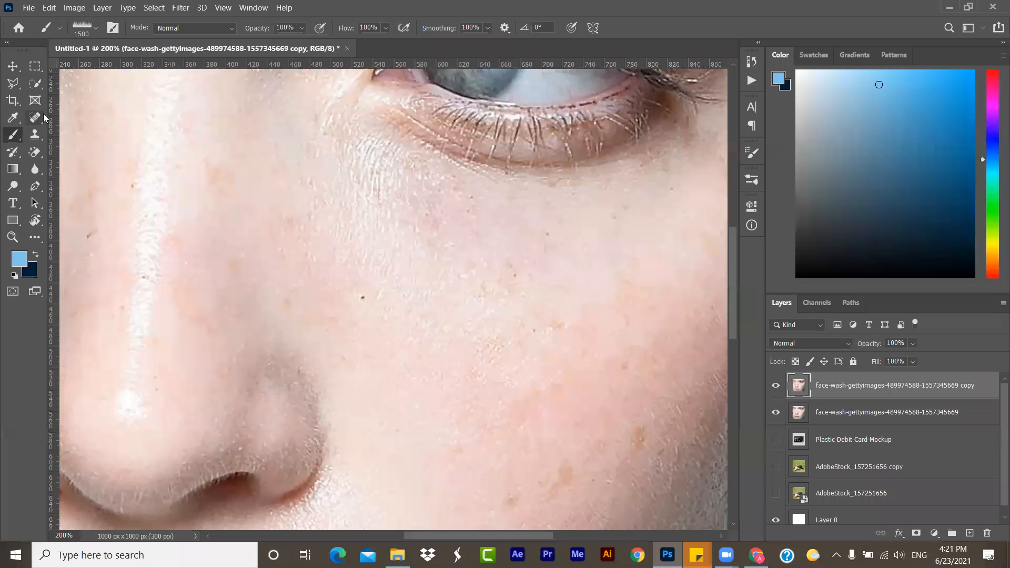
click(36, 122)
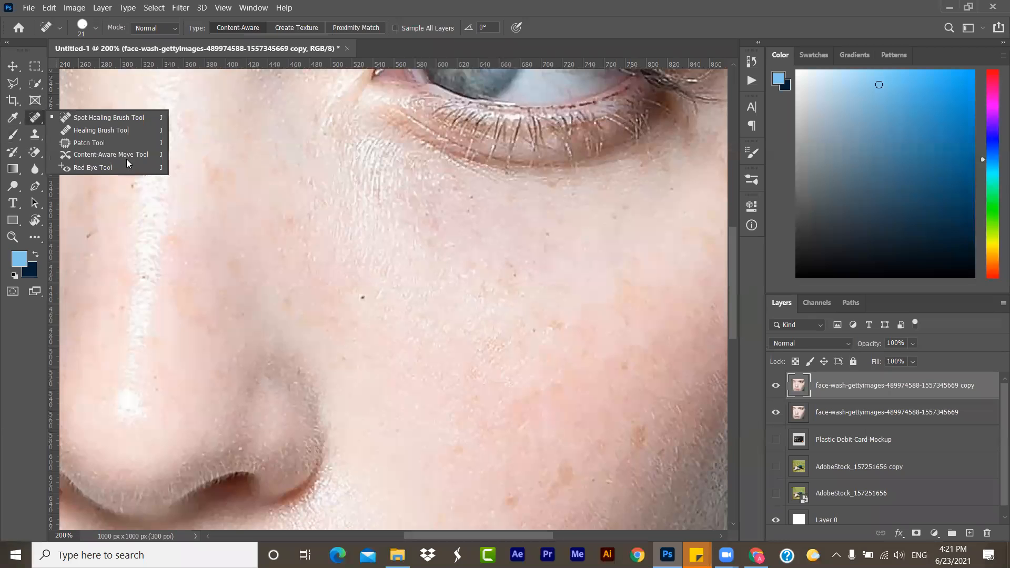
click(13, 118)
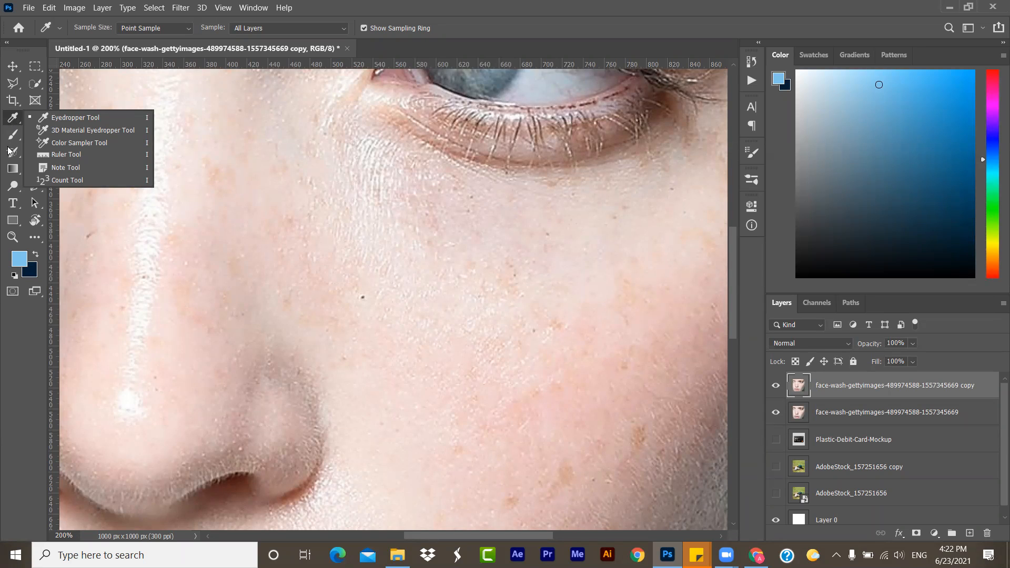
click(22, 138)
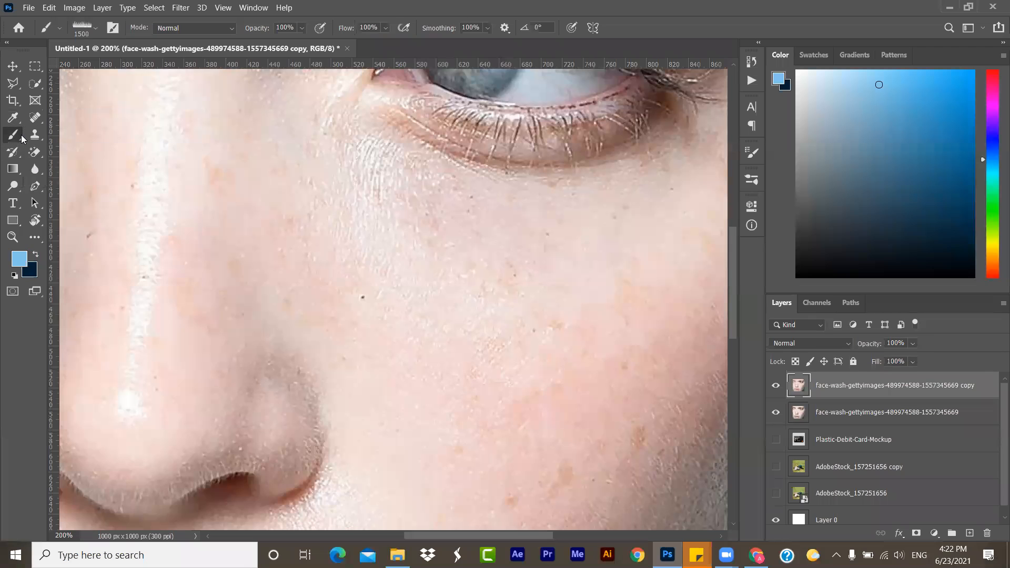
- Stamp light blue grass over the face with the 1500 px Brush on the copied photo layer
click(22, 138)
click(22, 138)
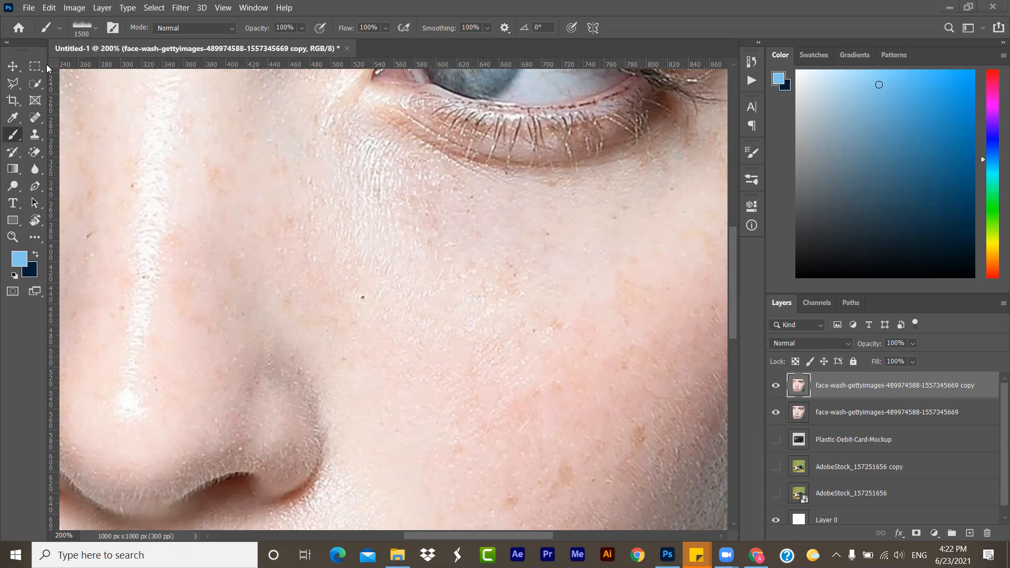
click(230, 251)
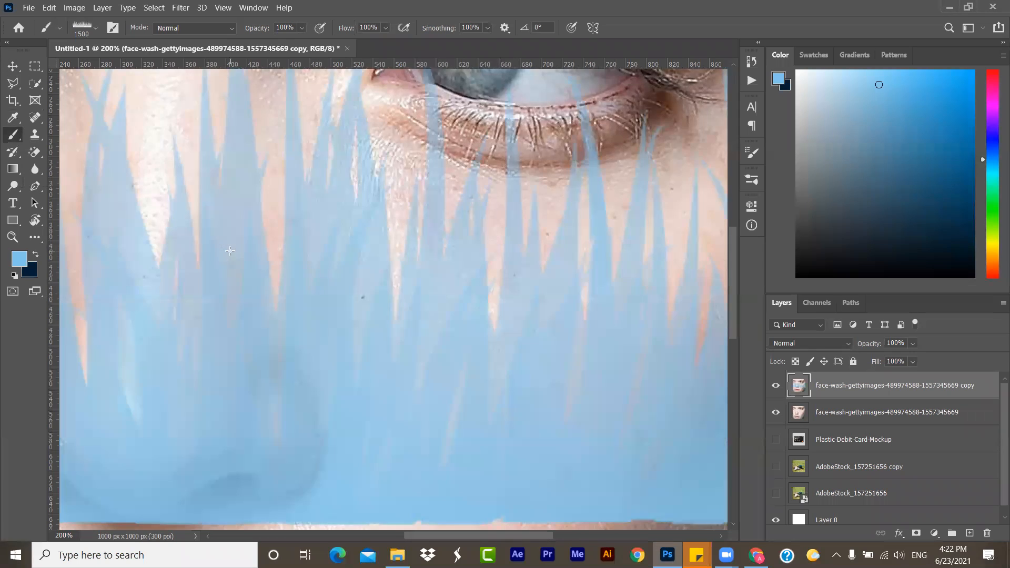
key(ctrl+0)
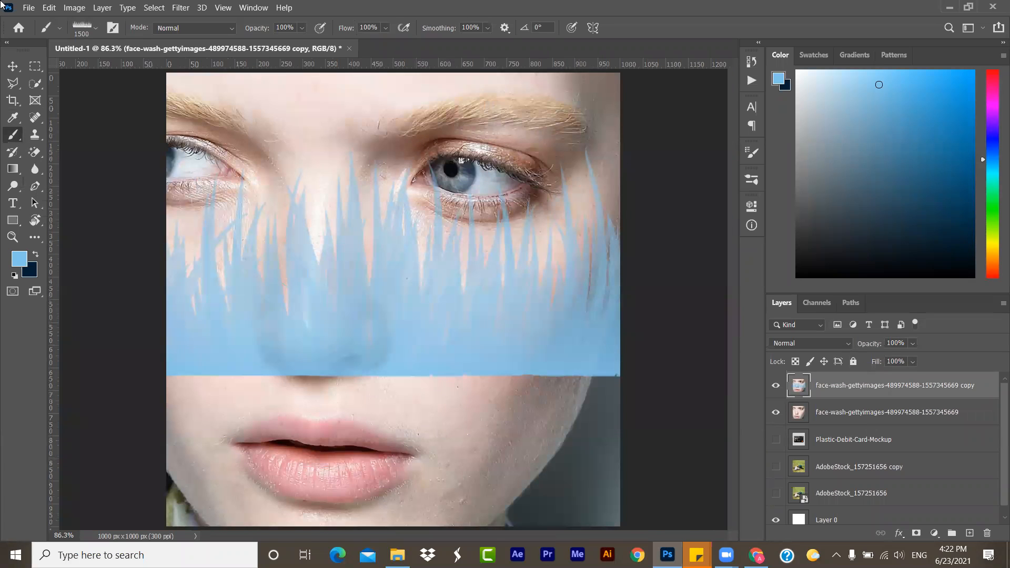
- Delete every photo and mockup layer above Layer 0, keeping only the white Layer 0
click(15, 66)
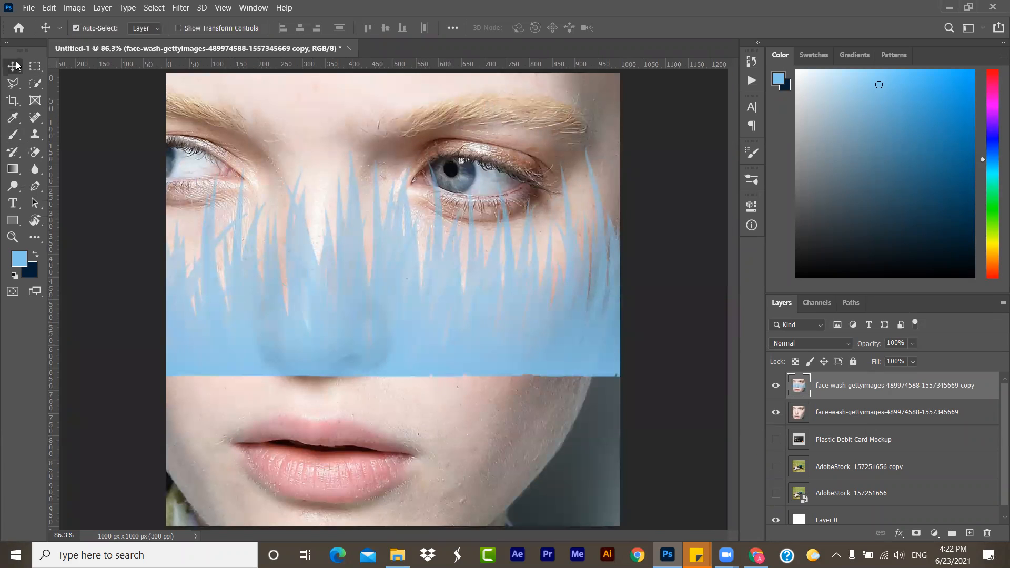
shift+click(858, 496)
key(Delete)
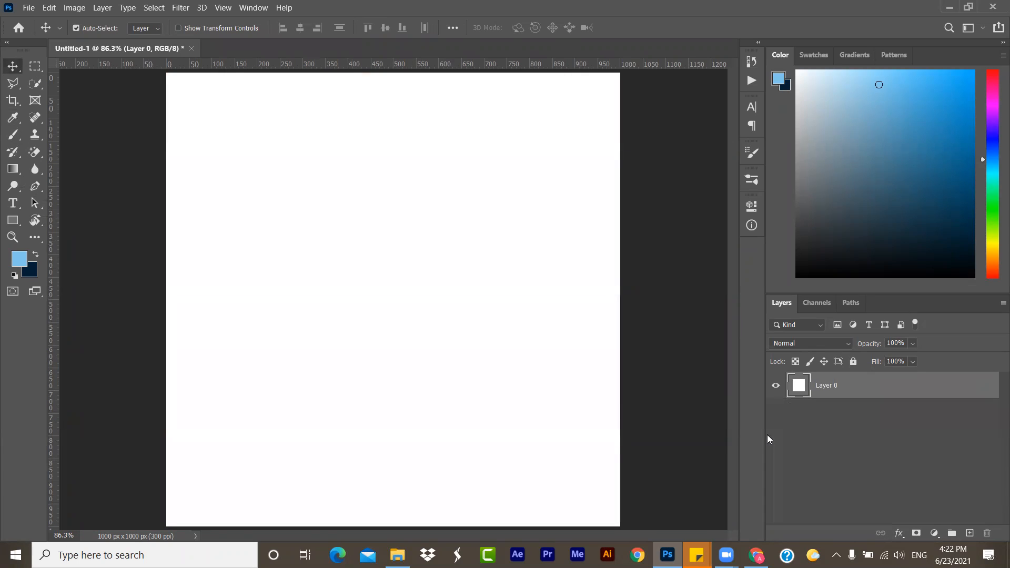
- Keep the dark navy 001e36, choose the Gradient tool with a colour-to-transparent gradient, and swap navy into the foreground
click(33, 270)
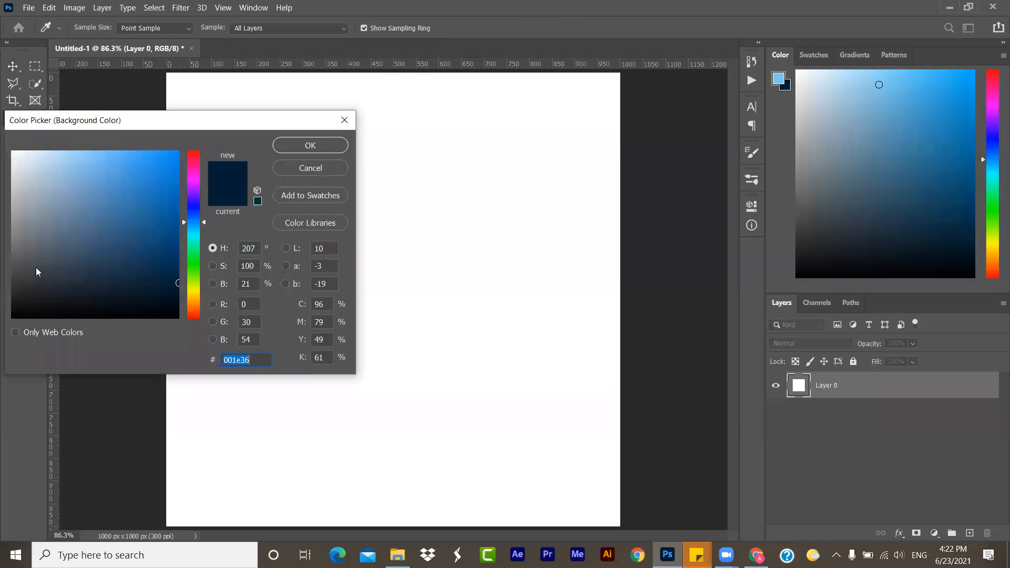
click(328, 152)
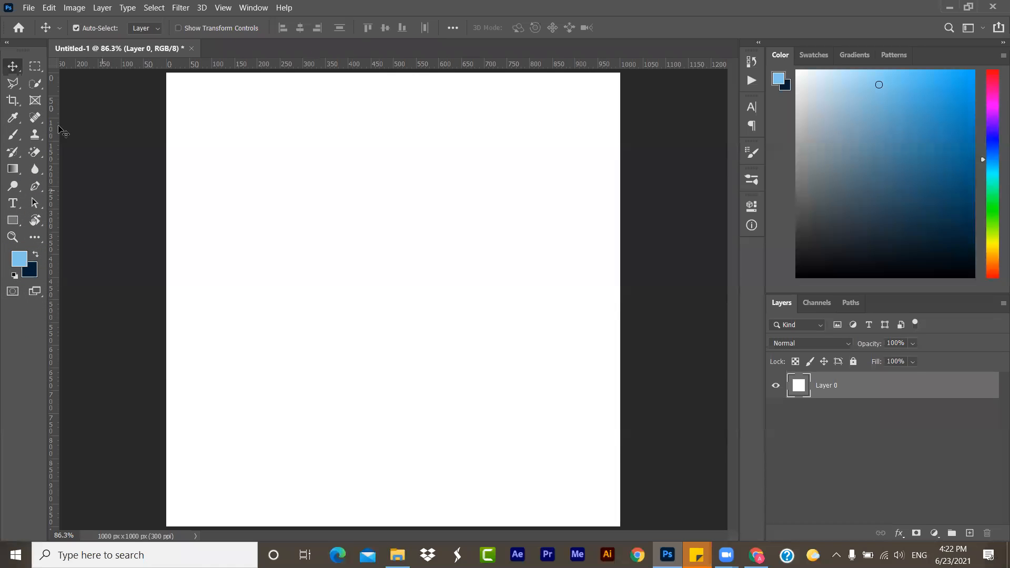
click(16, 172)
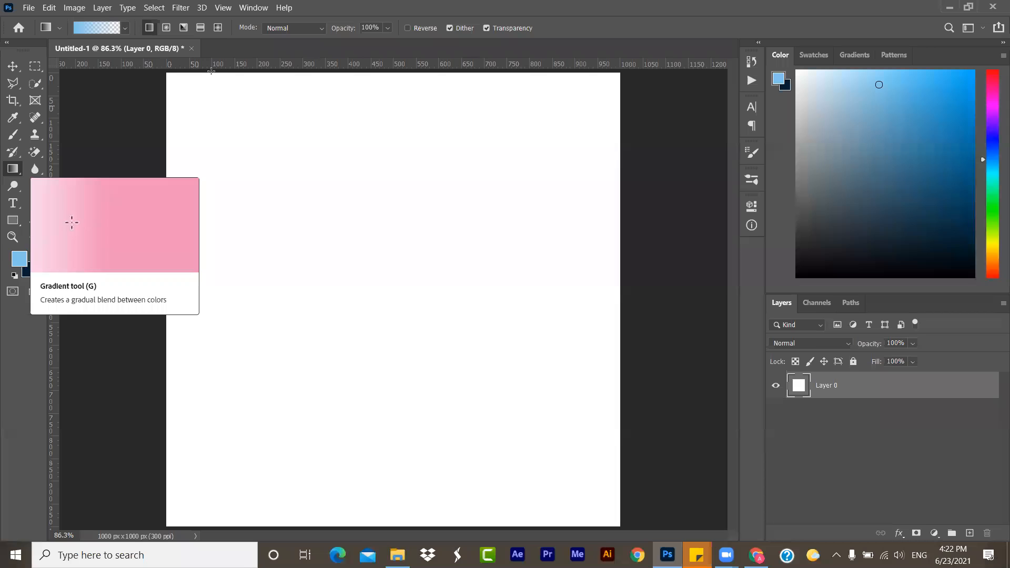
click(120, 29)
click(120, 29)
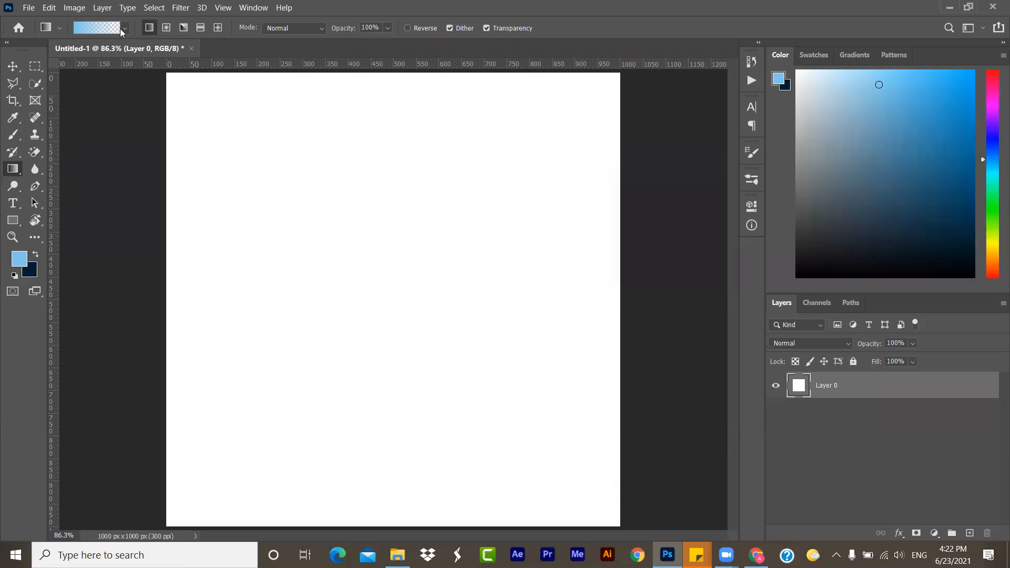
click(36, 255)
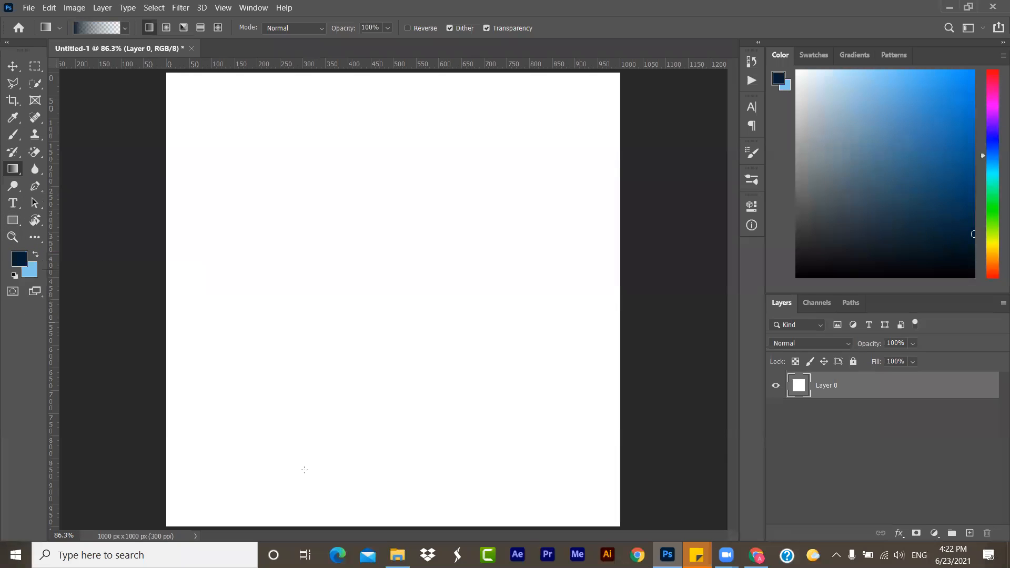
- Try a navy gradient directly on Layer 0 from the canvas's bottom edge upward, and undo it
drag(383, 528, 387, 181)
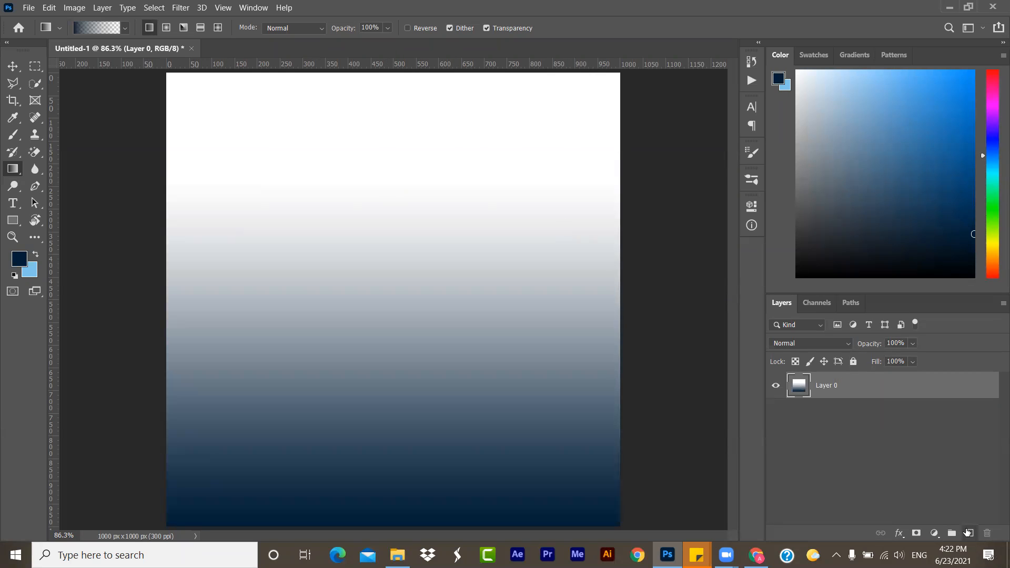
click(968, 533)
key(ctrl+z)
key(ctrl+z)
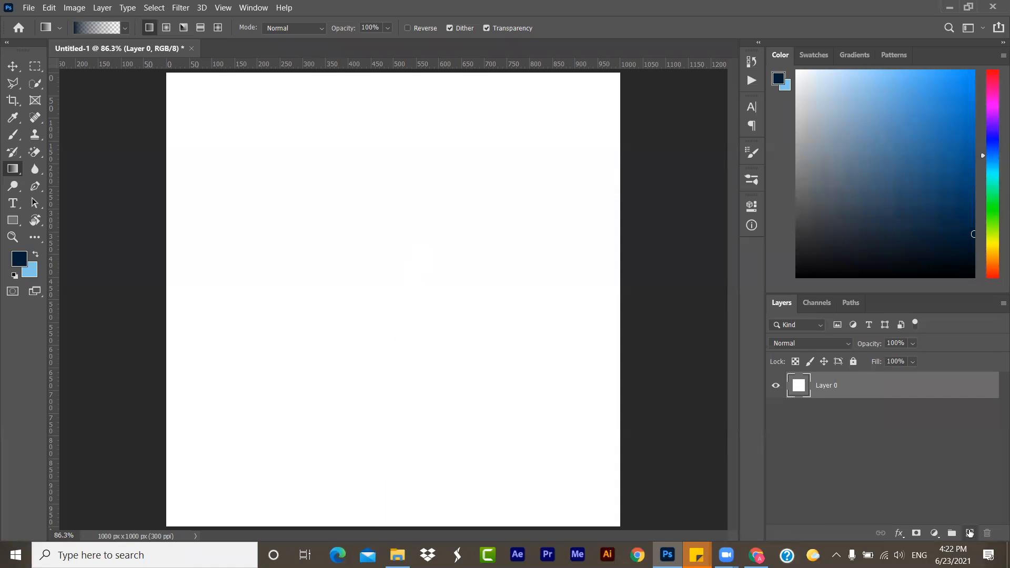
- Draw a navy-to-transparent gradient from the canvas's bottom edge upward on a new layer, and add another empty layer above it
click(969, 533)
drag(374, 528, 386, 217)
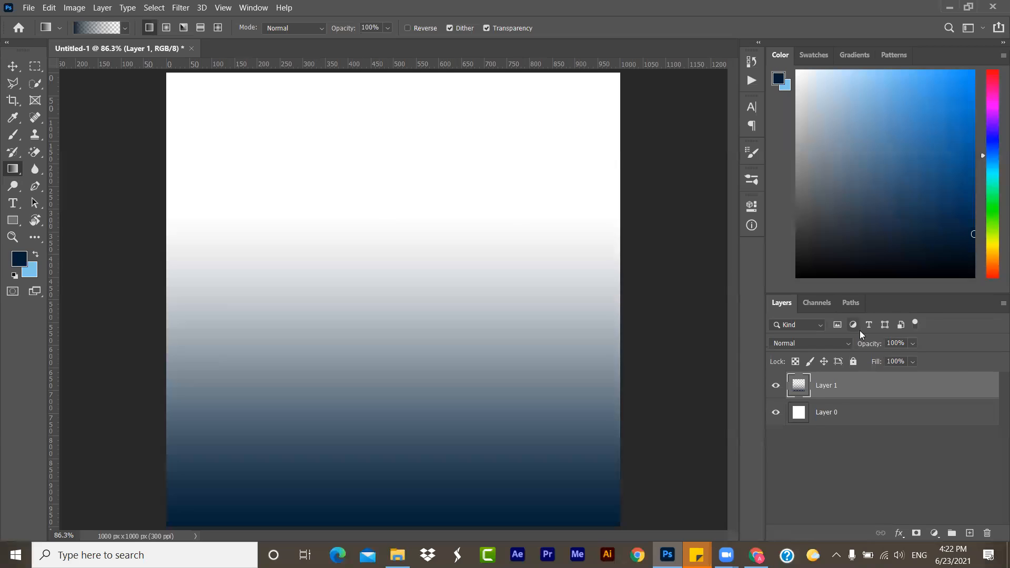
click(970, 532)
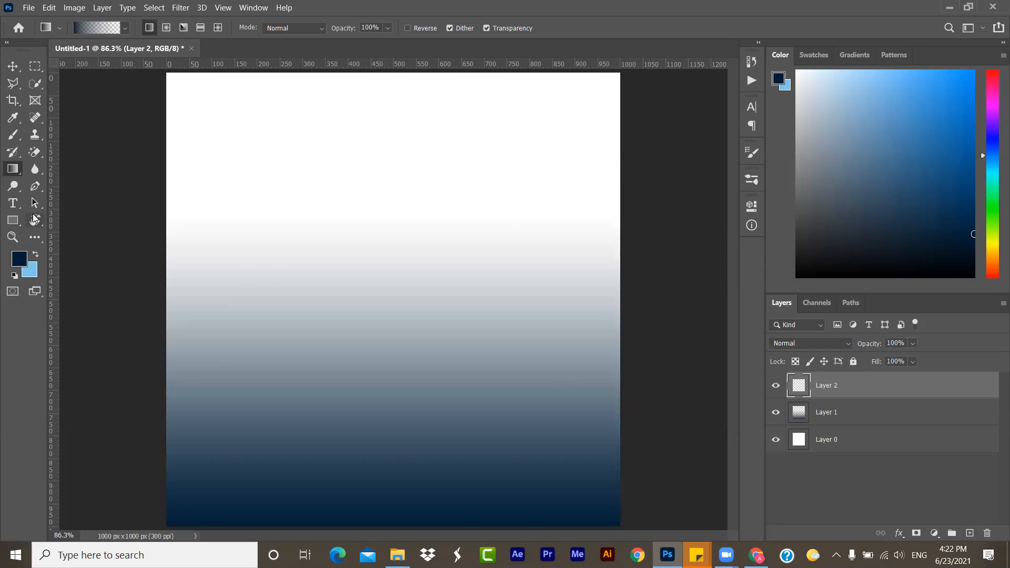
click(16, 261)
click(15, 261)
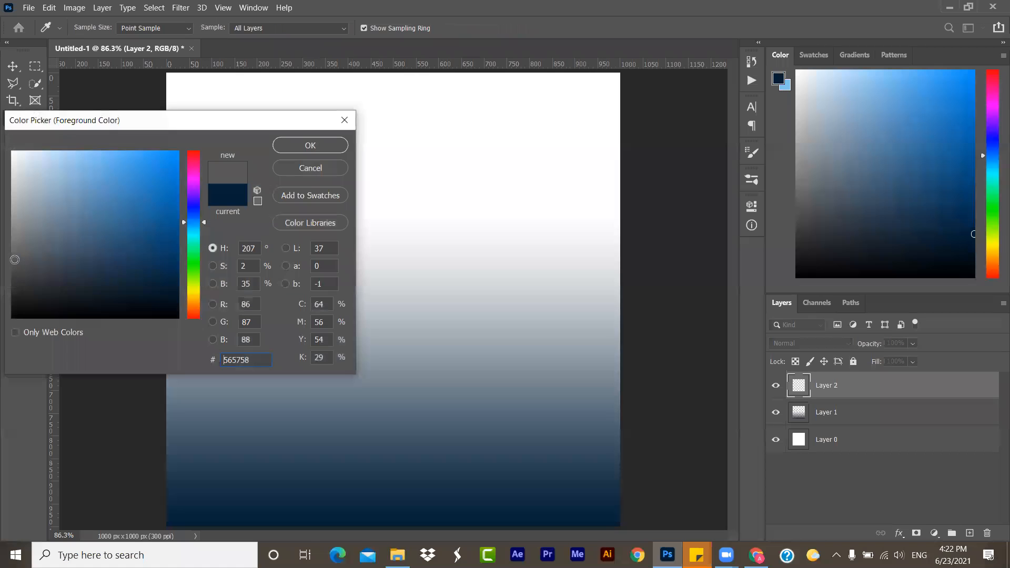
click(99, 241)
key(Return)
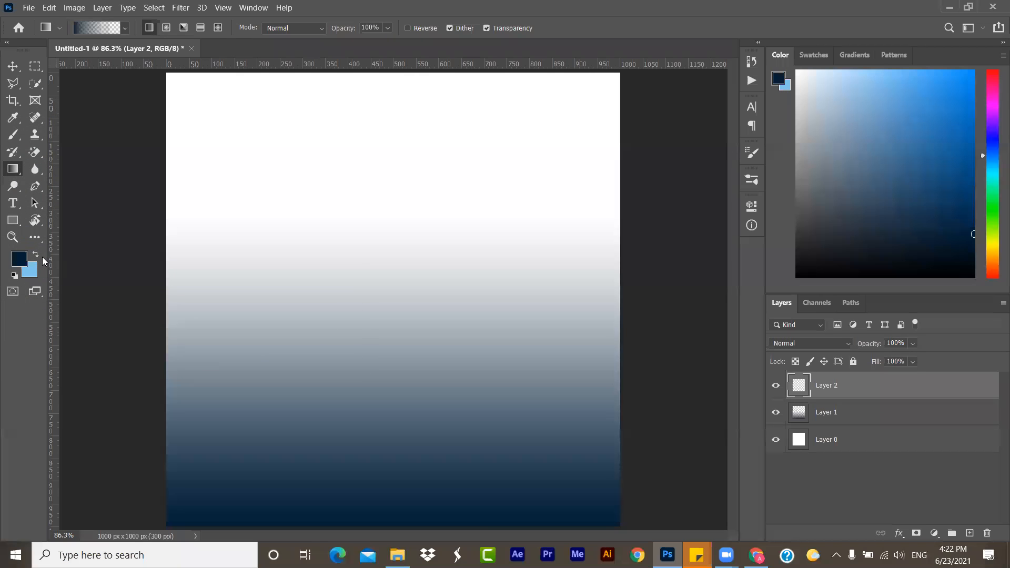
- With navy as the background colour, set the foreground to purple 6a0073 and draw a gradient from the canvas's top edge downward on Layer 2
click(13, 263)
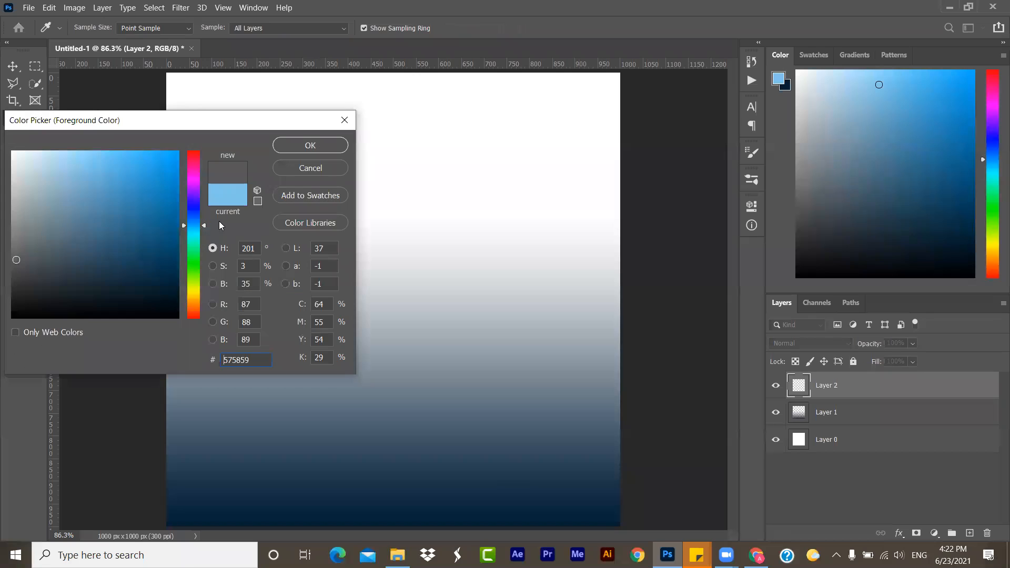
click(196, 182)
drag(167, 179, 191, 241)
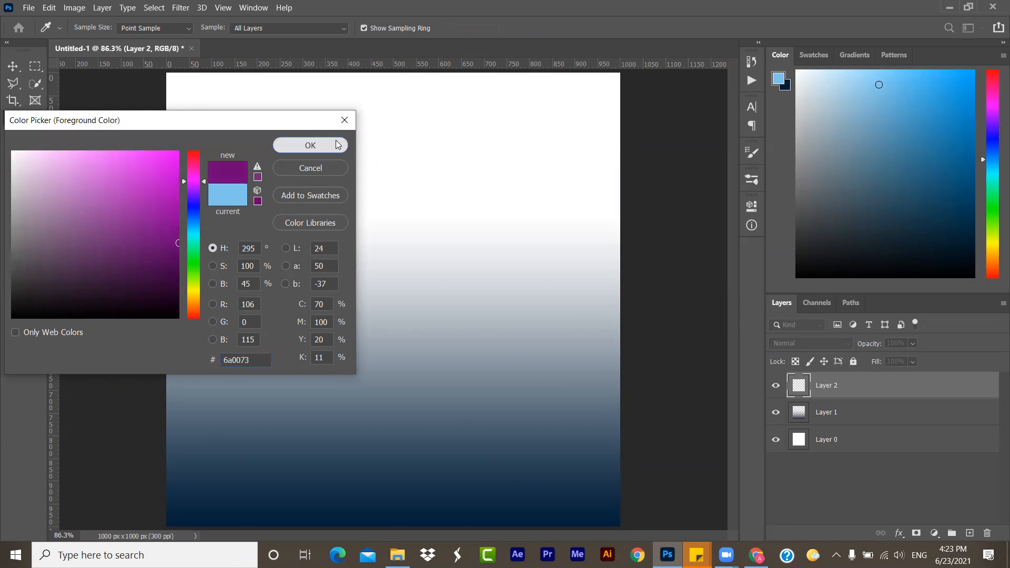
click(336, 141)
drag(357, 72, 357, 454)
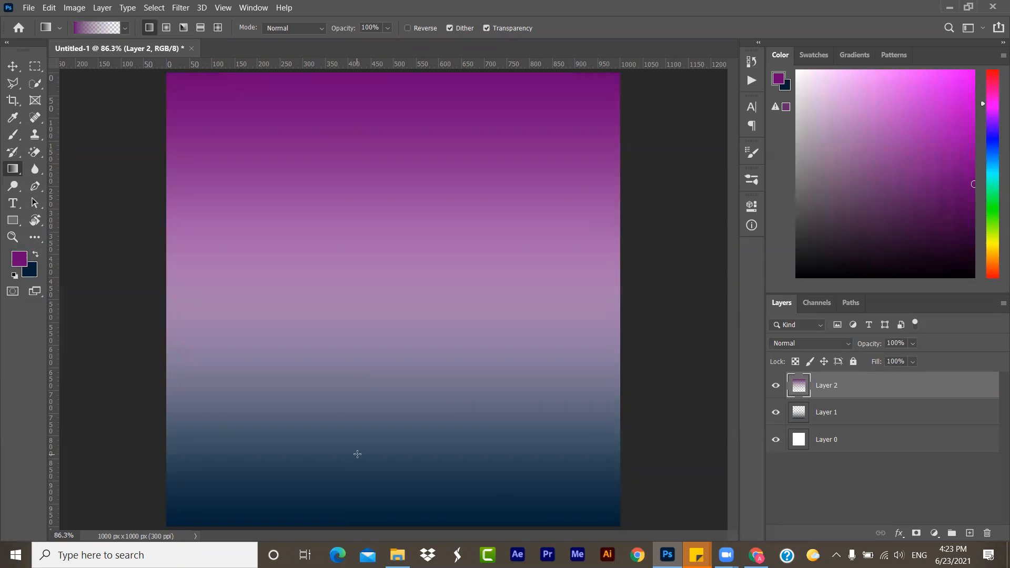
- Swap navy back to the foreground and draw a diagonal gradient on a new layer from the canvas's bottom-right corner toward the upper left
click(35, 255)
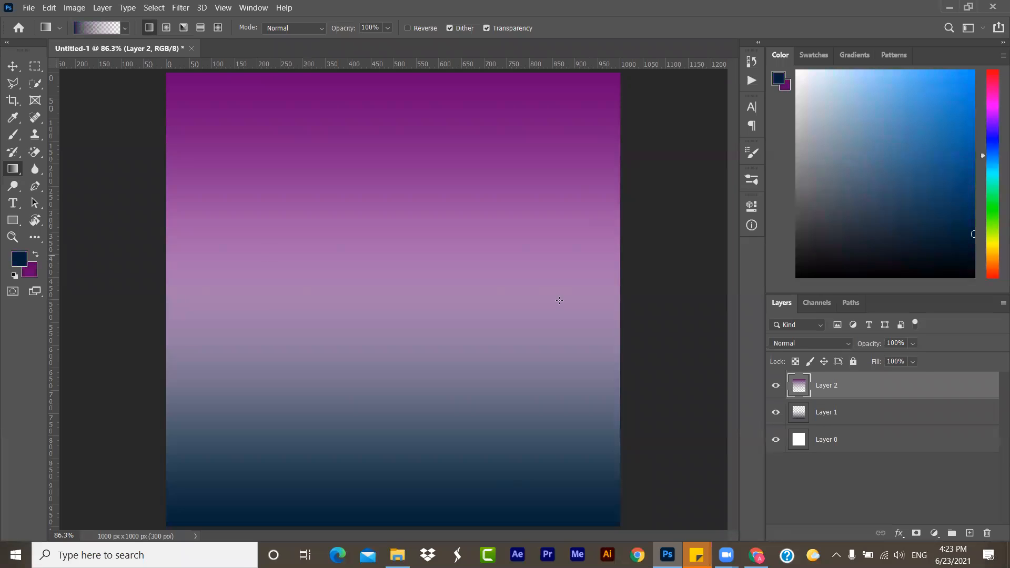
click(968, 534)
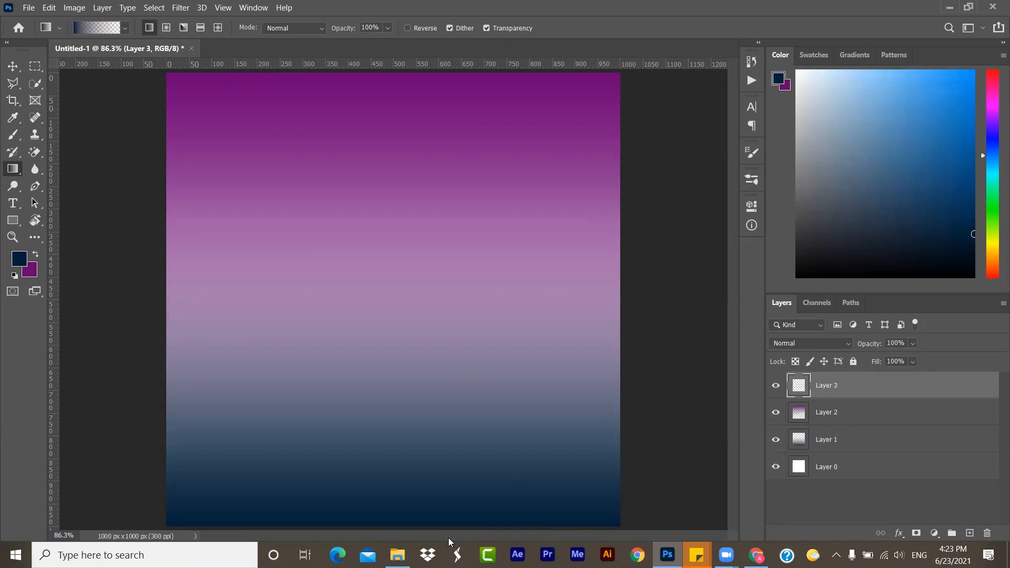
drag(630, 525, 279, 287)
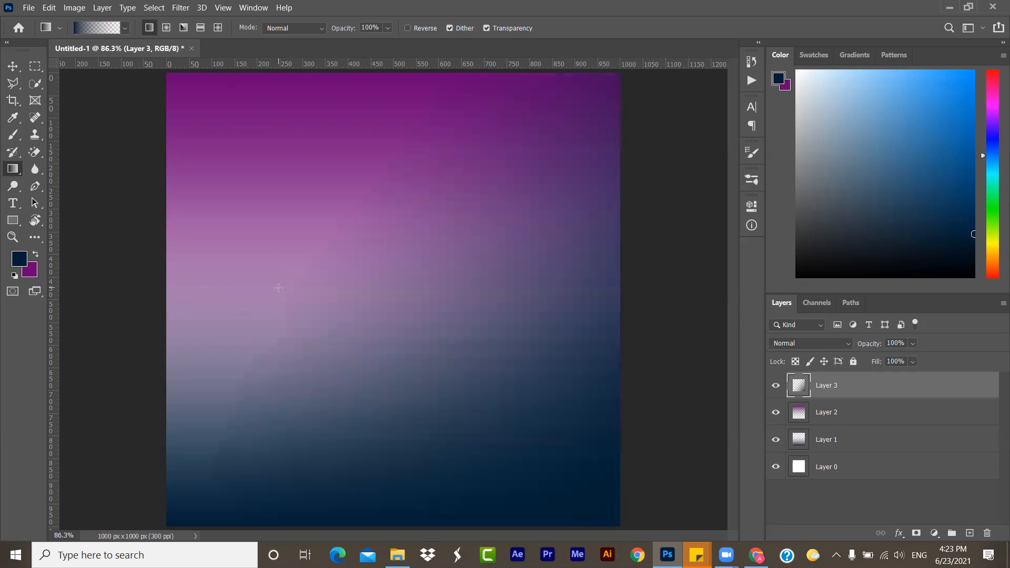
click(13, 67)
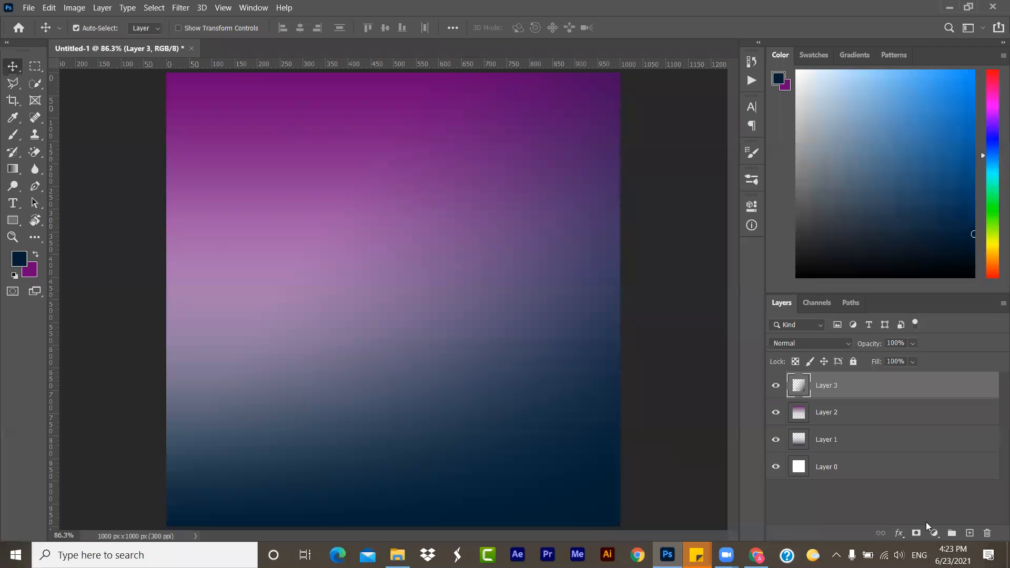
- Add a new layer and draw a circle about 140 px wide in the canvas's upper-right area with the Ellipse Tool
click(970, 533)
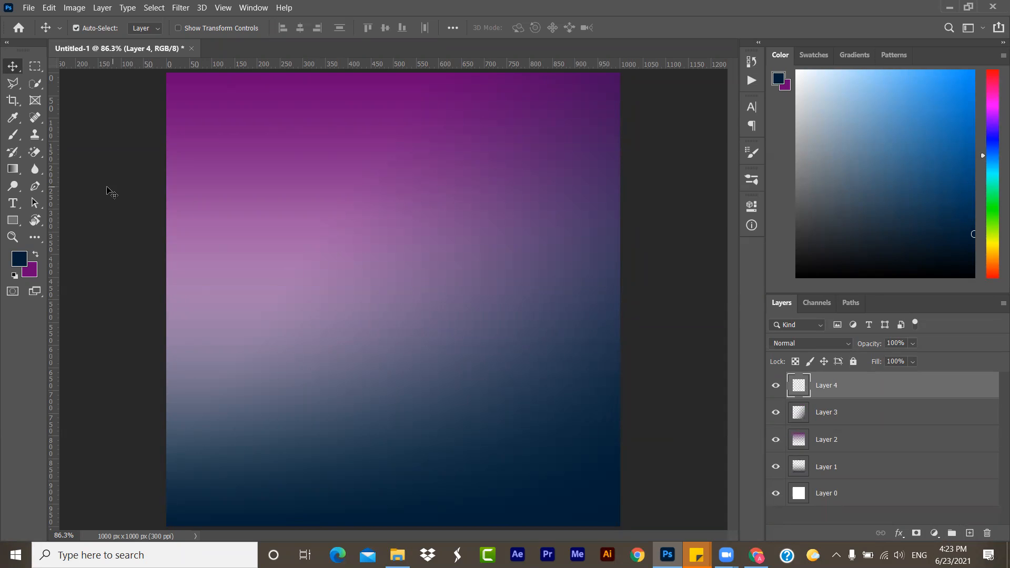
click(15, 220)
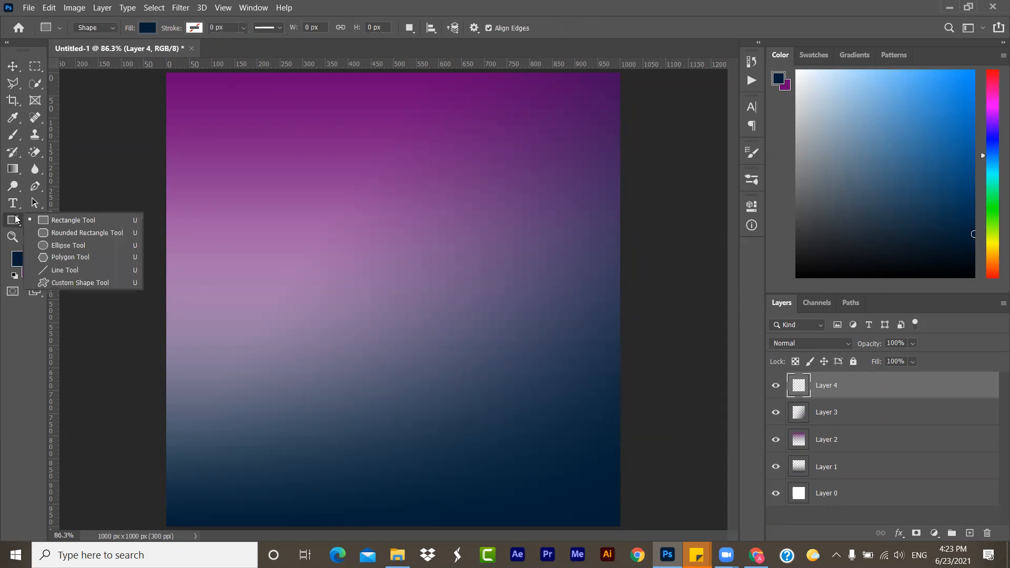
click(53, 246)
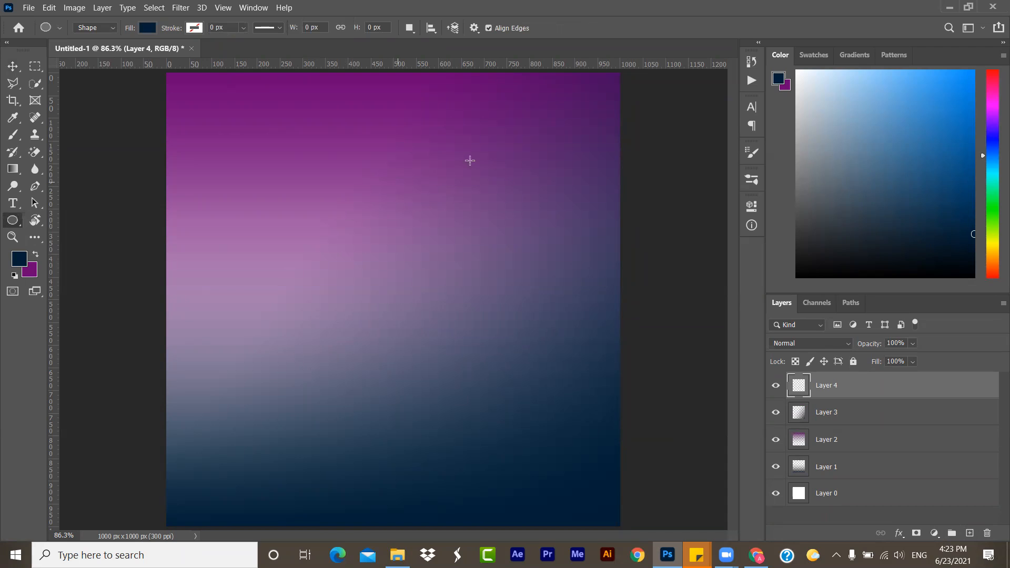
drag(508, 122, 573, 186)
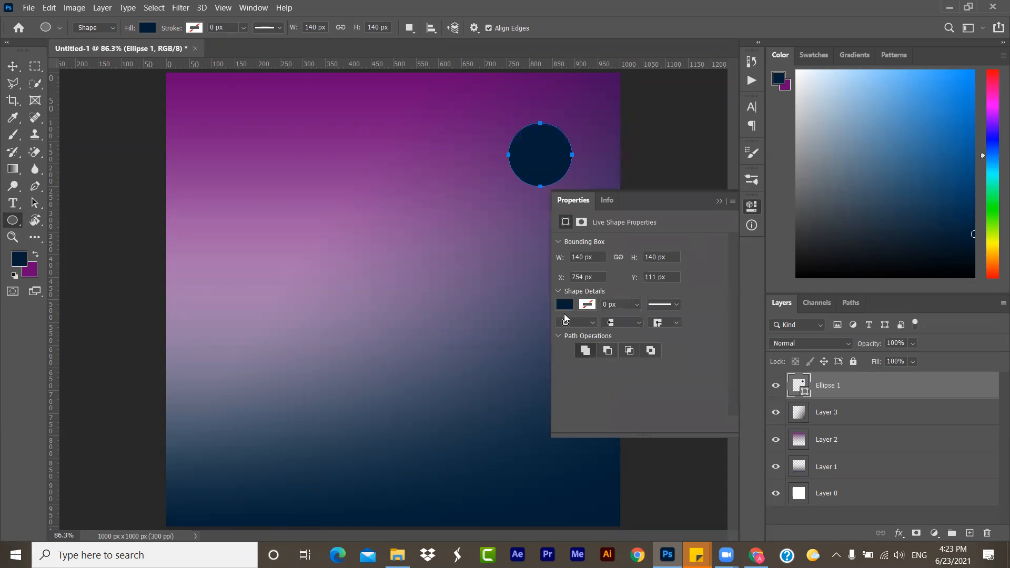
- Change the circle's fill to a custom pale yellow for a moon, and return to the Move tool
click(566, 305)
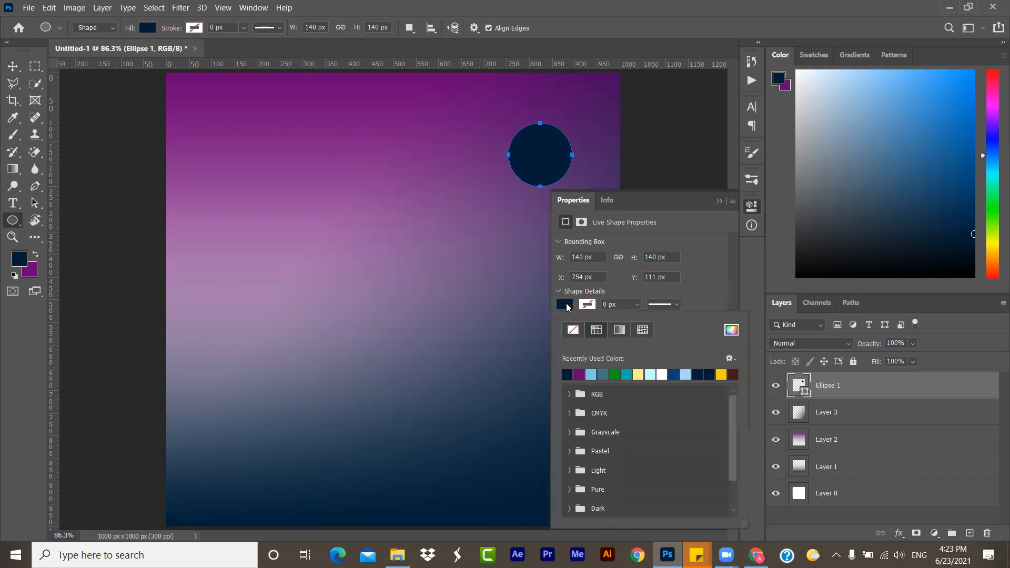
click(732, 332)
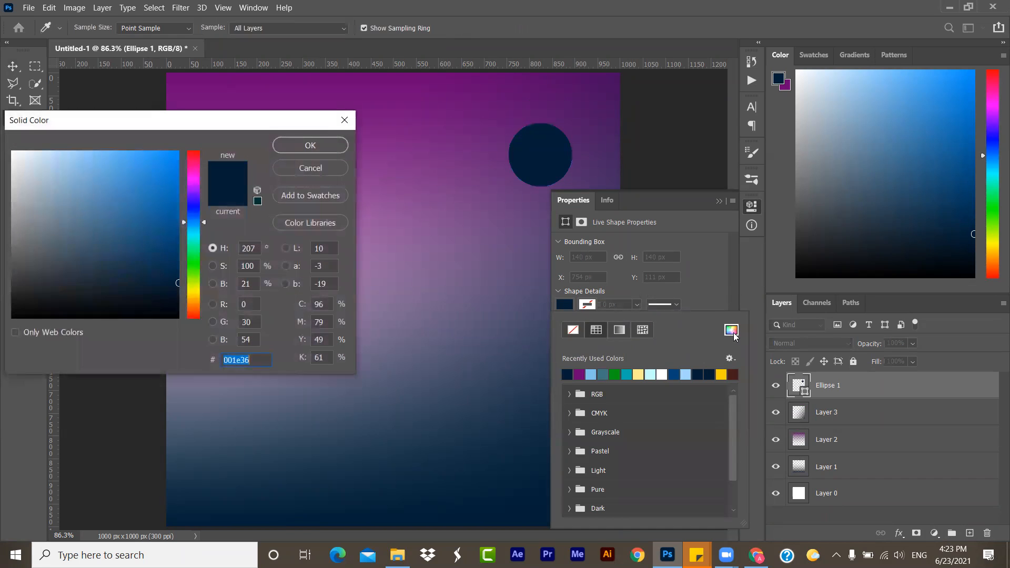
click(191, 291)
click(172, 265)
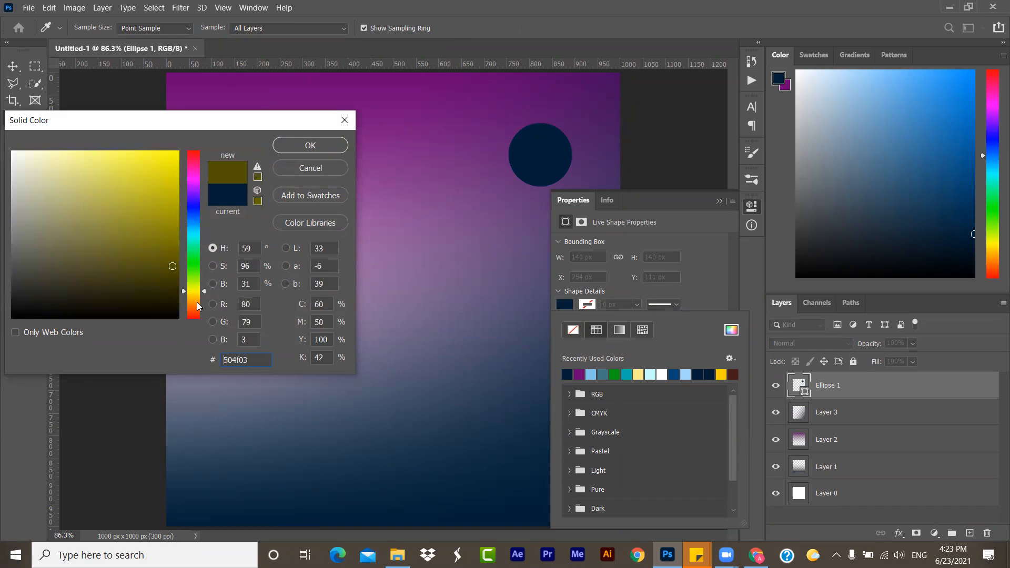
click(195, 294)
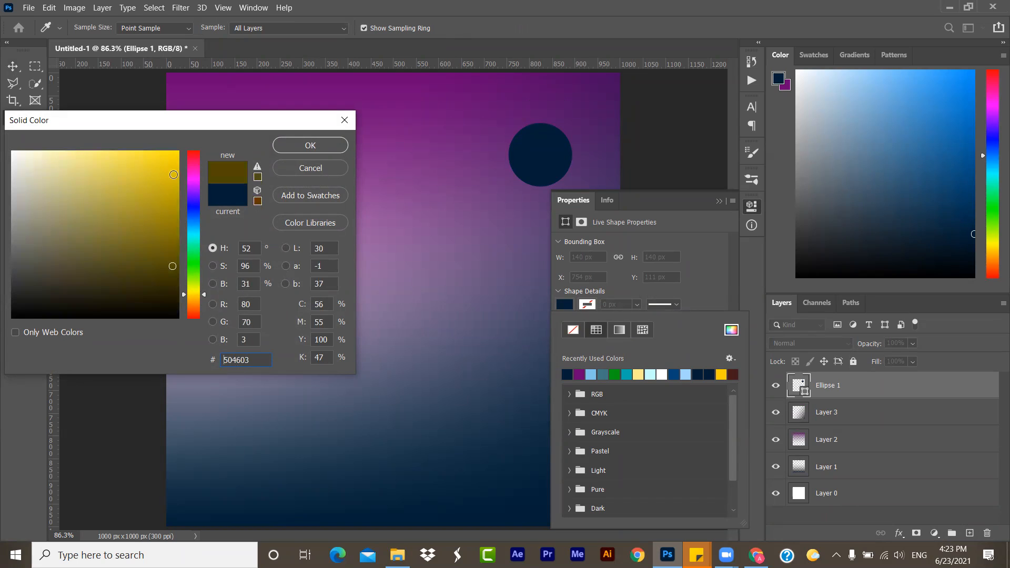
drag(174, 175, 187, 144)
drag(113, 154, 61, 152)
click(321, 144)
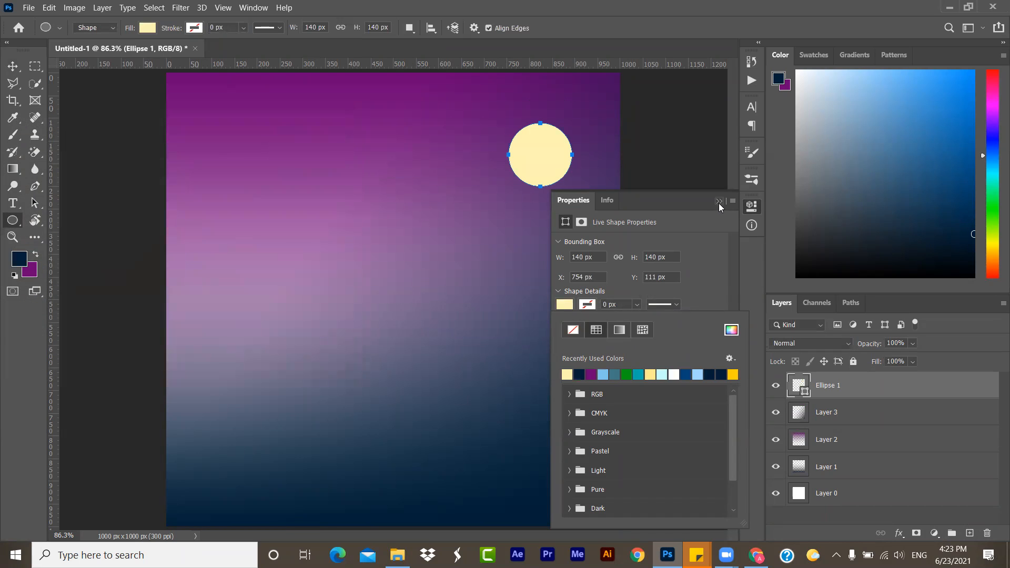
click(718, 202)
click(718, 202)
click(12, 65)
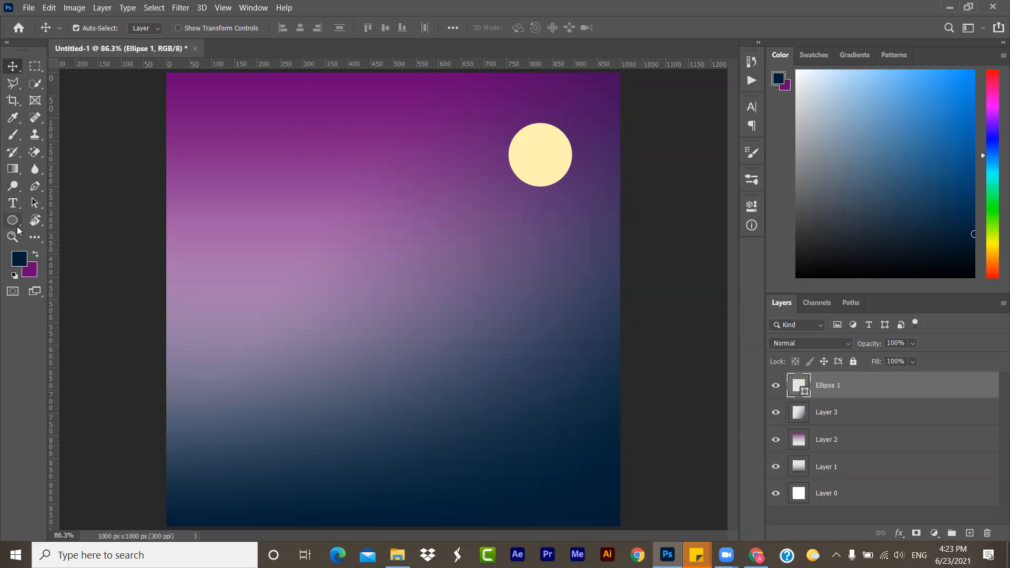
- Add a new layer above the moon and choose a Hard Round Pressure brush from the General Brushes group for the Brush tool
click(12, 134)
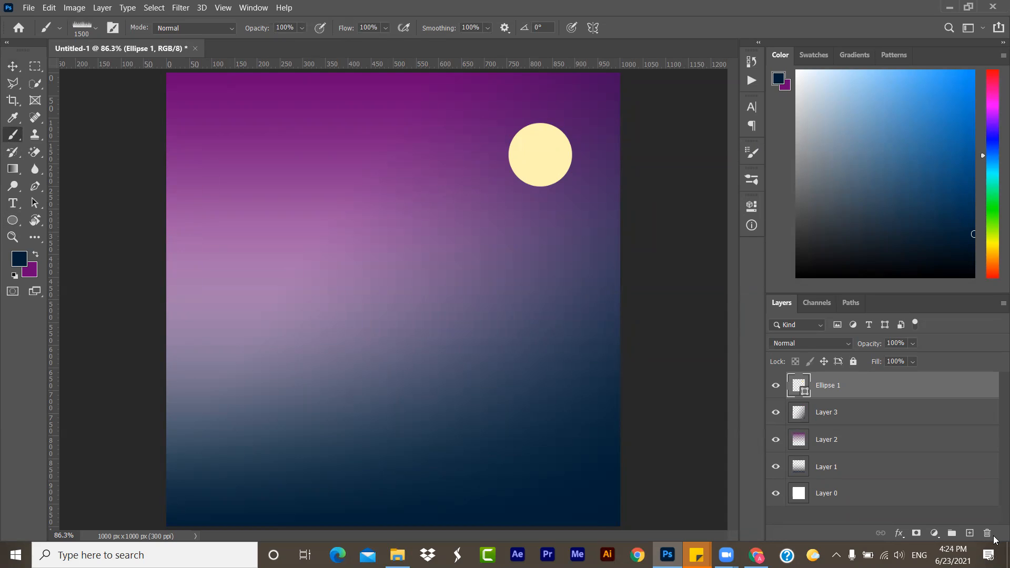
click(969, 532)
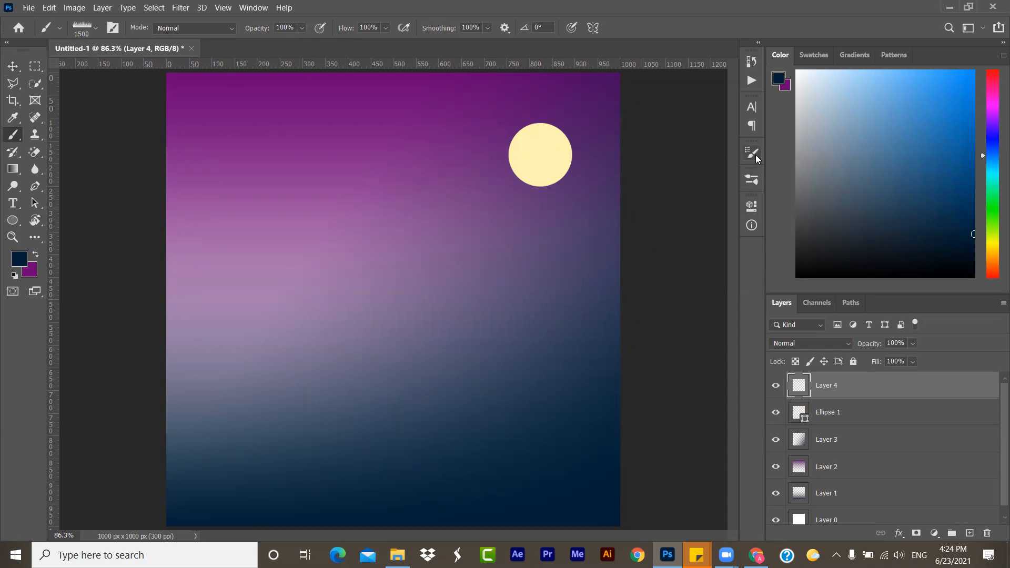
click(752, 180)
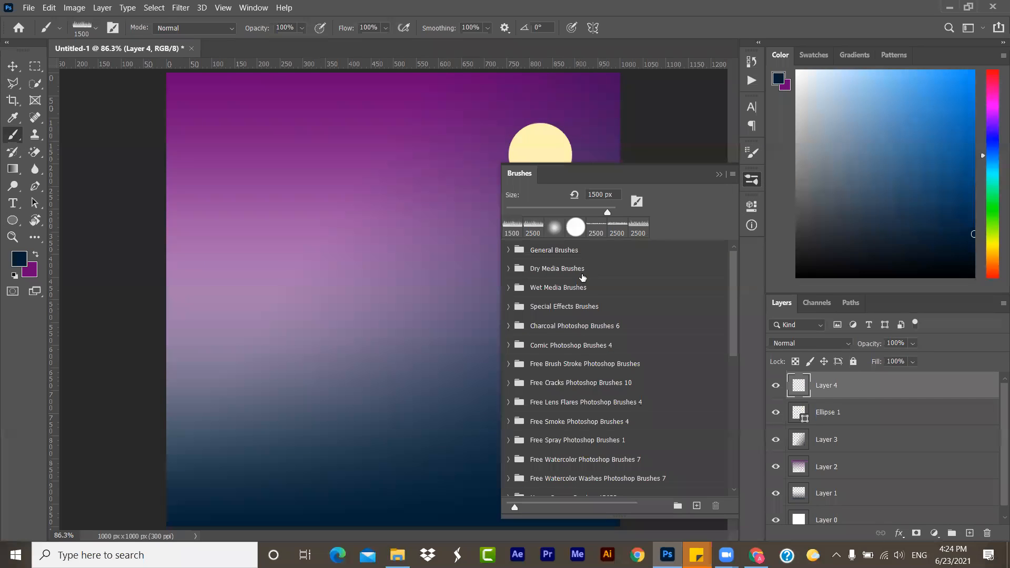
click(508, 250)
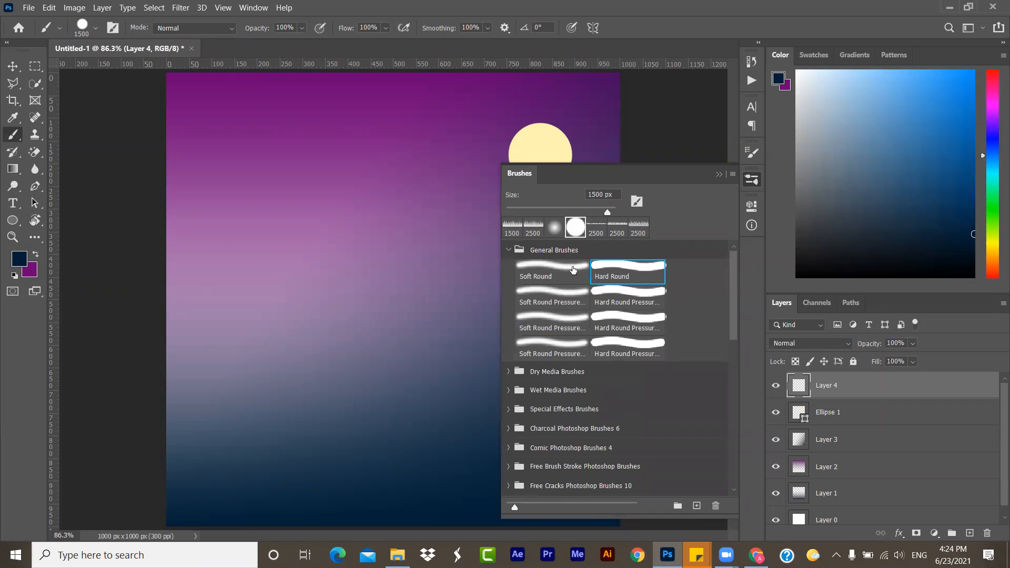
click(569, 268)
click(626, 297)
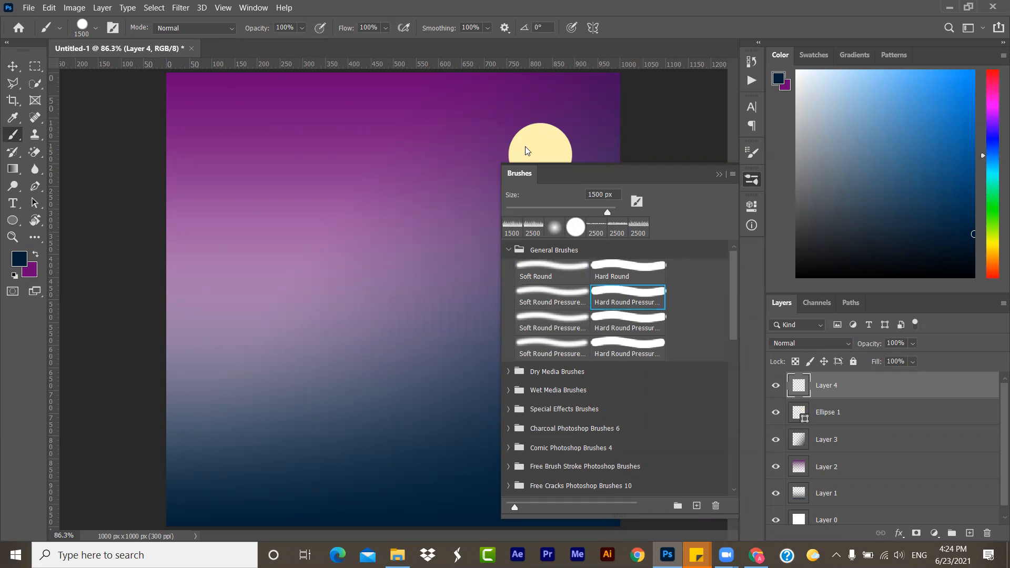
- Test the hard round brush at 58 px with freehand navy strokes across the sky, and undo them
drag(606, 209, 538, 211)
click(261, 189)
mouse_move(261, 189)
mouse_down()
mouse_move(363, 207)
mouse_move(240, 426)
mouse_move(464, 378)
mouse_move(455, 145)
mouse_up()
mouse_move(327, 156)
mouse_down()
mouse_move(225, 130)
mouse_move(348, 116)
mouse_move(440, 149)
mouse_move(386, 198)
mouse_move(274, 174)
mouse_move(383, 237)
mouse_move(396, 266)
mouse_up()
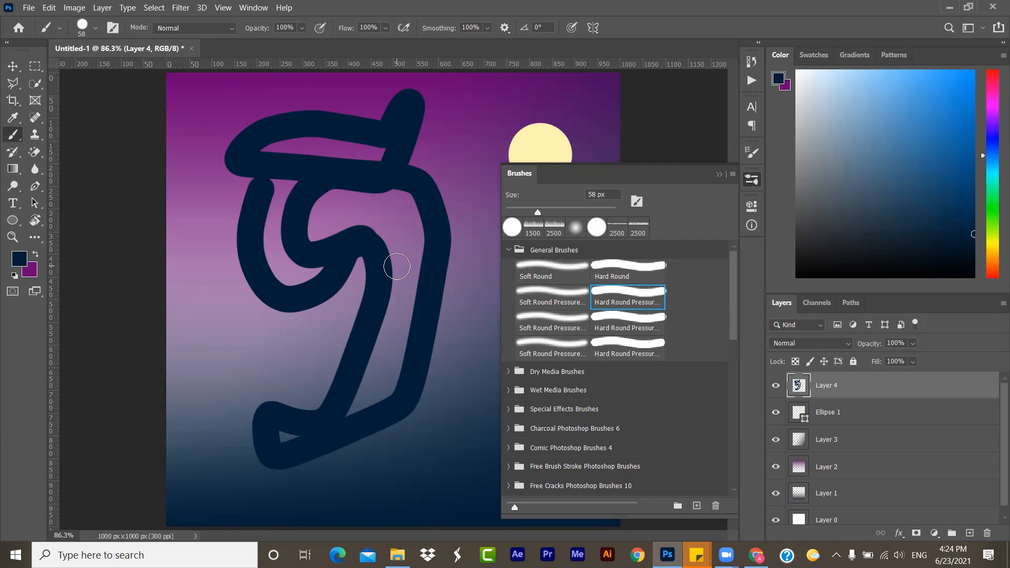
key(ctrl+z)
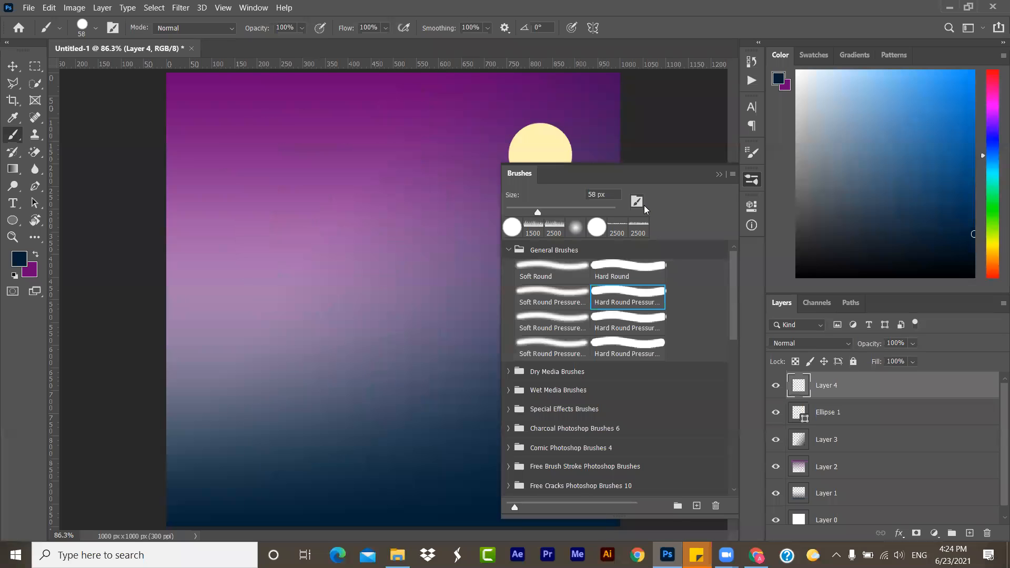
- Select brush 6 from the Grass Photoshop Brushes 3 group
click(508, 250)
scroll(594, 371, down, 5)
scroll(594, 371, down, 3)
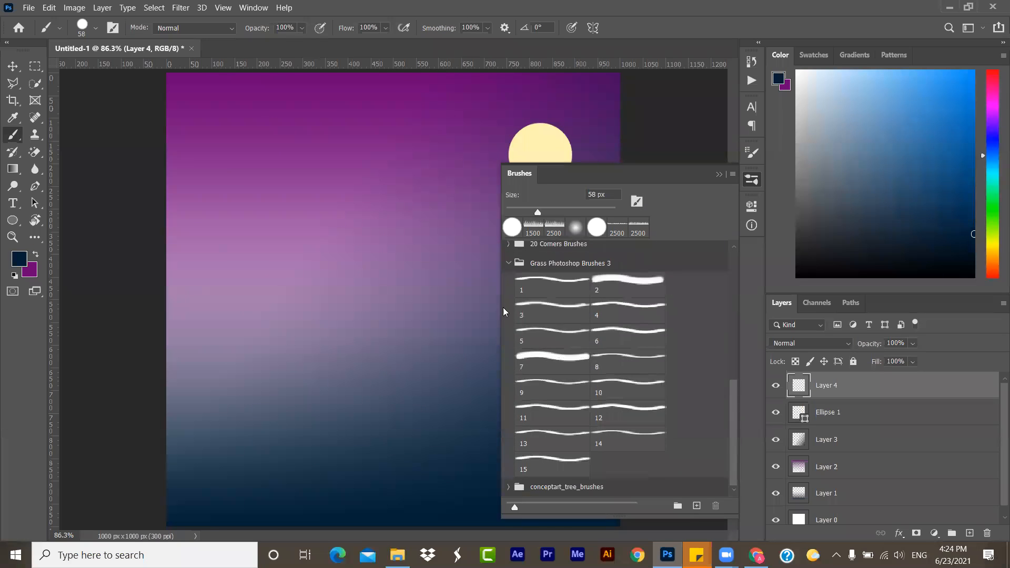
click(508, 264)
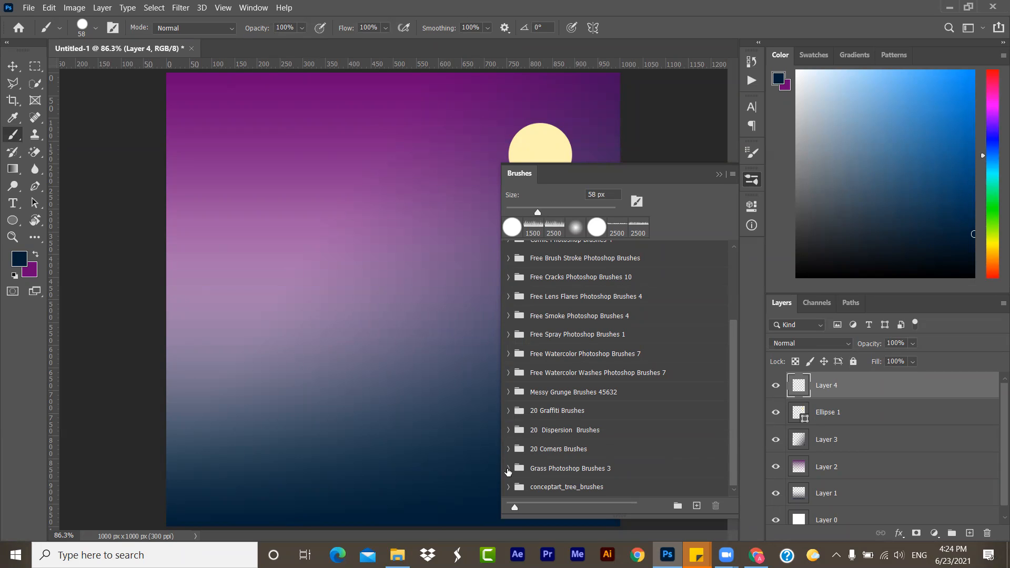
click(508, 469)
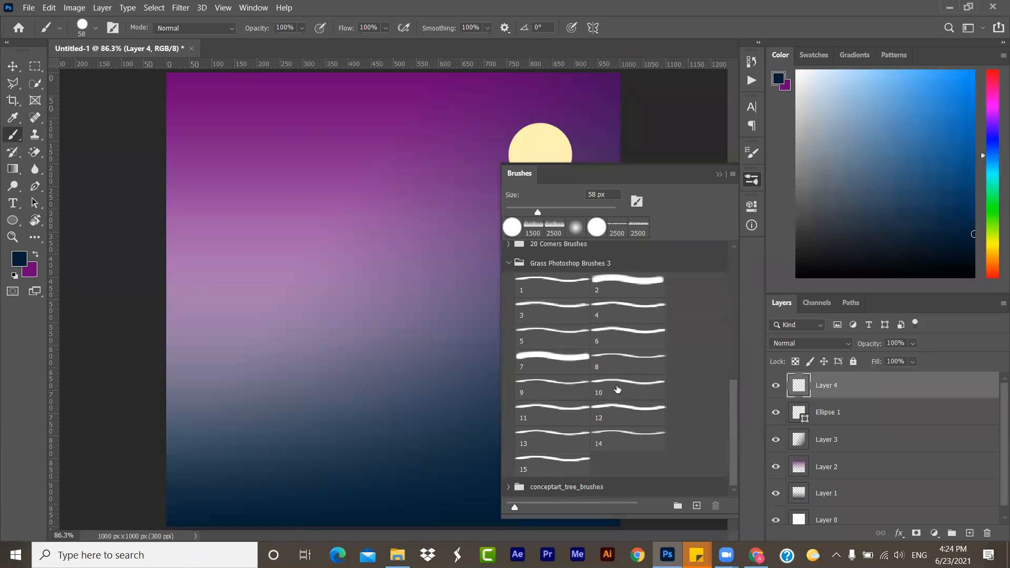
click(618, 389)
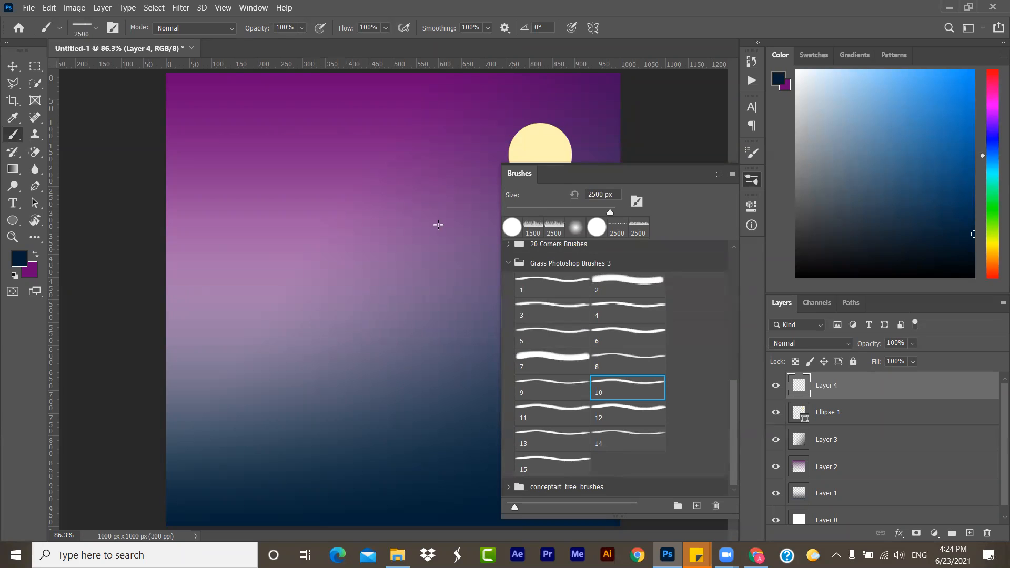
click(591, 210)
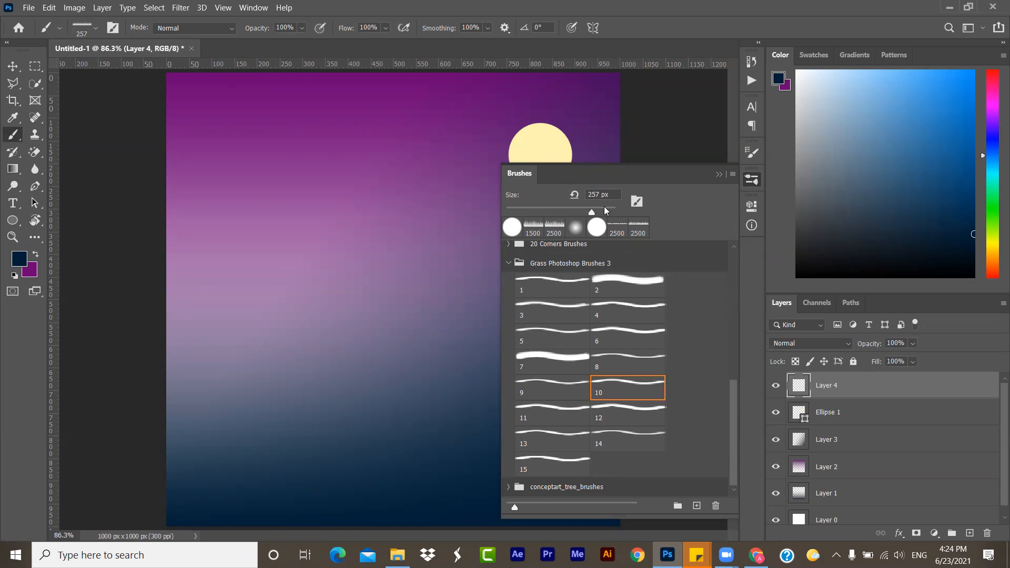
click(633, 331)
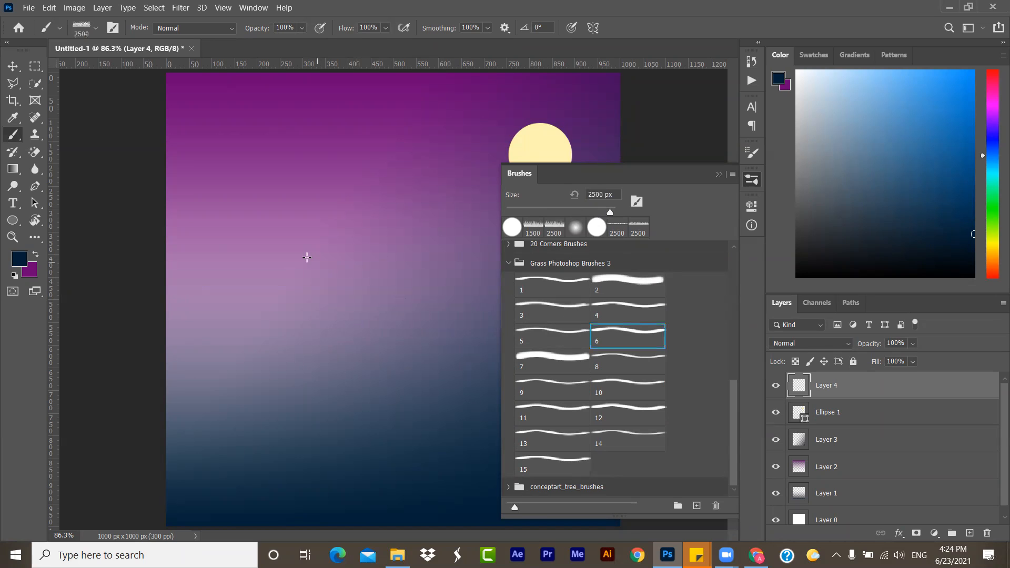
- Try a single stamp of grass brush 6 at 2500 px on the middle of the canvas, and undo it
click(347, 252)
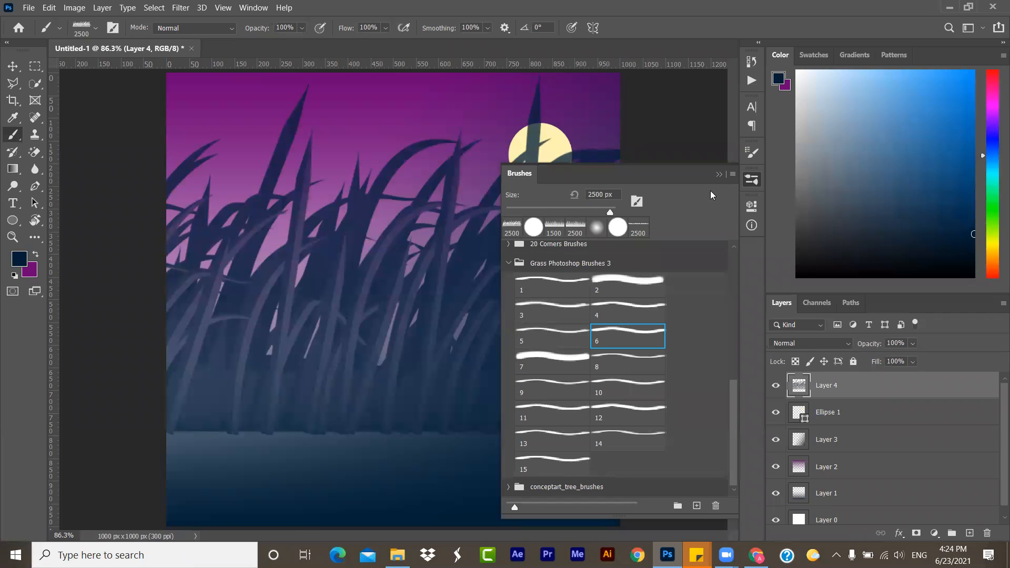
click(718, 173)
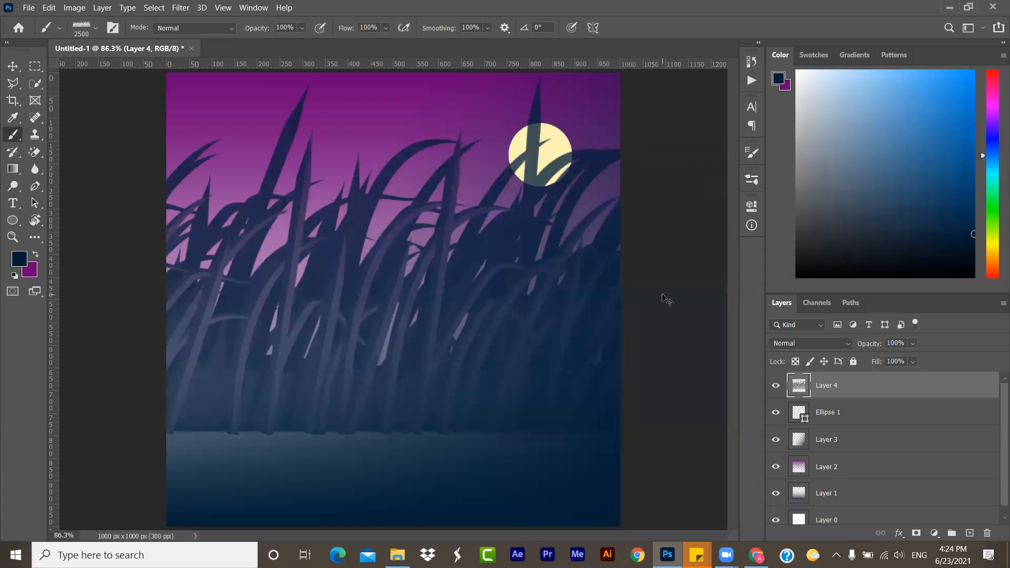
key(ctrl+z)
- Reduce the grass brush to 1228 px, stamp navy grass once along the canvas's bottom edge, and return to the Move tool
click(755, 179)
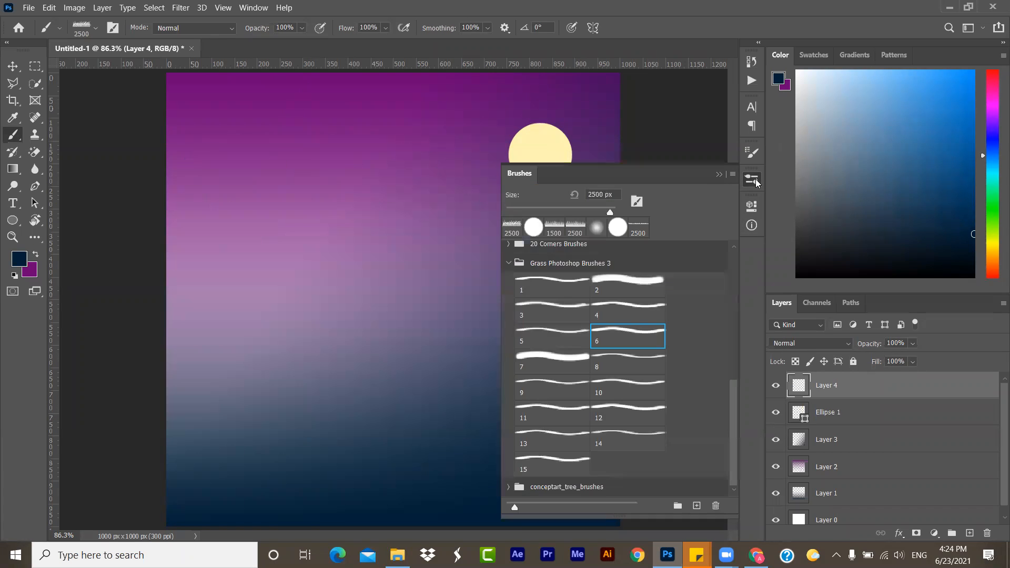
drag(604, 209, 607, 210)
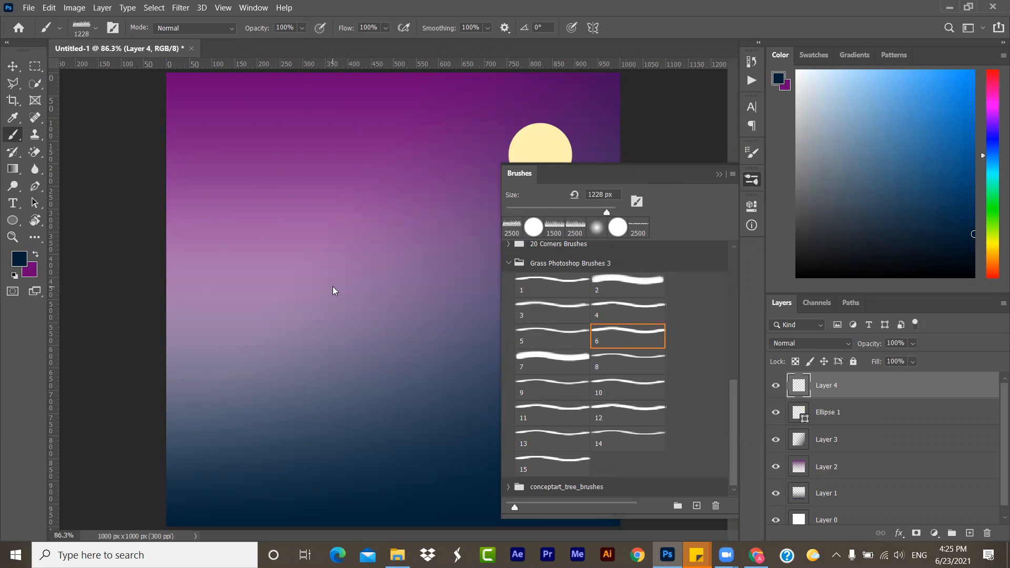
click(718, 175)
click(411, 453)
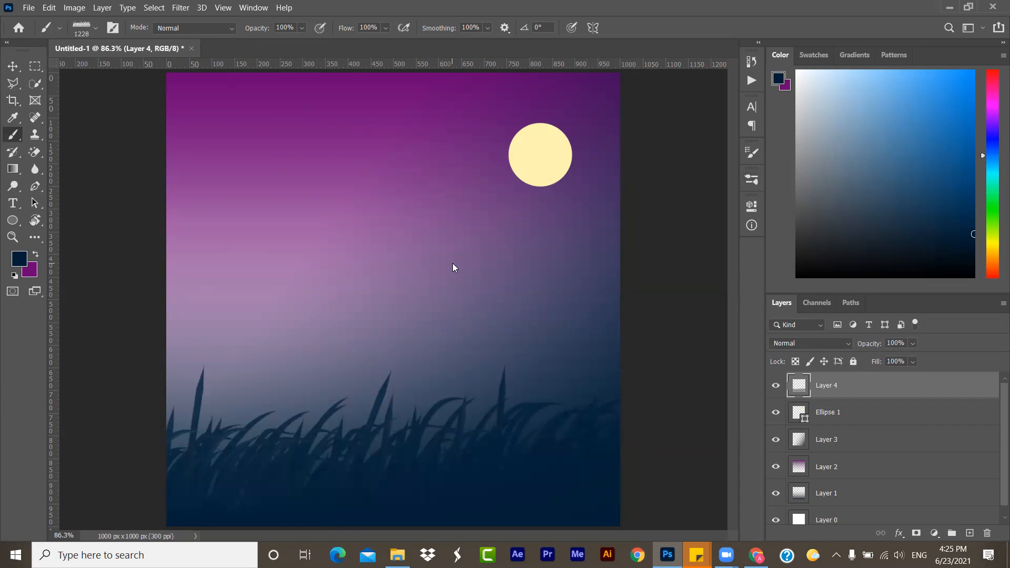
click(12, 66)
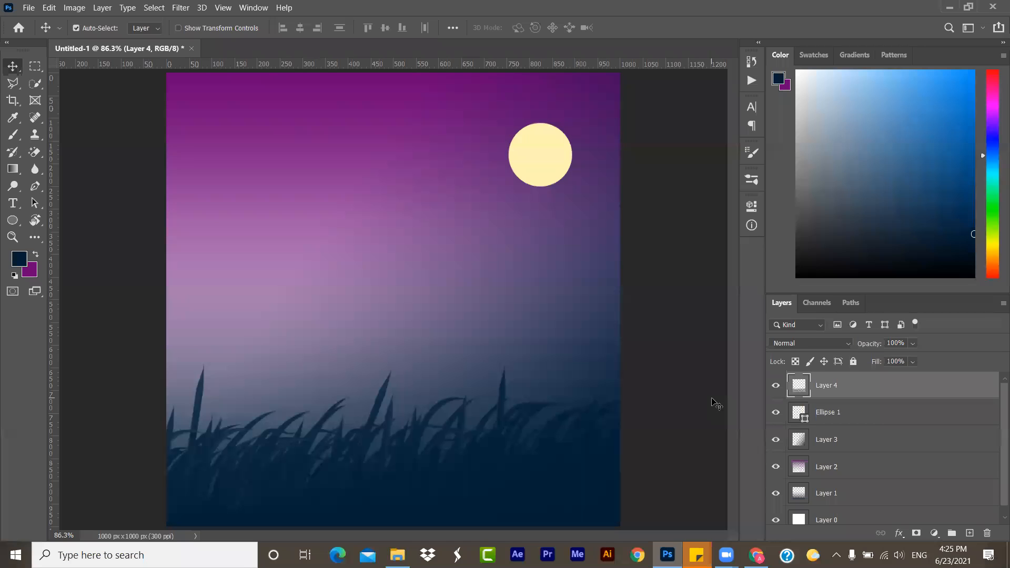
- Add a new layer, place it directly beneath the grass layer, and activate the Brush tool
click(970, 533)
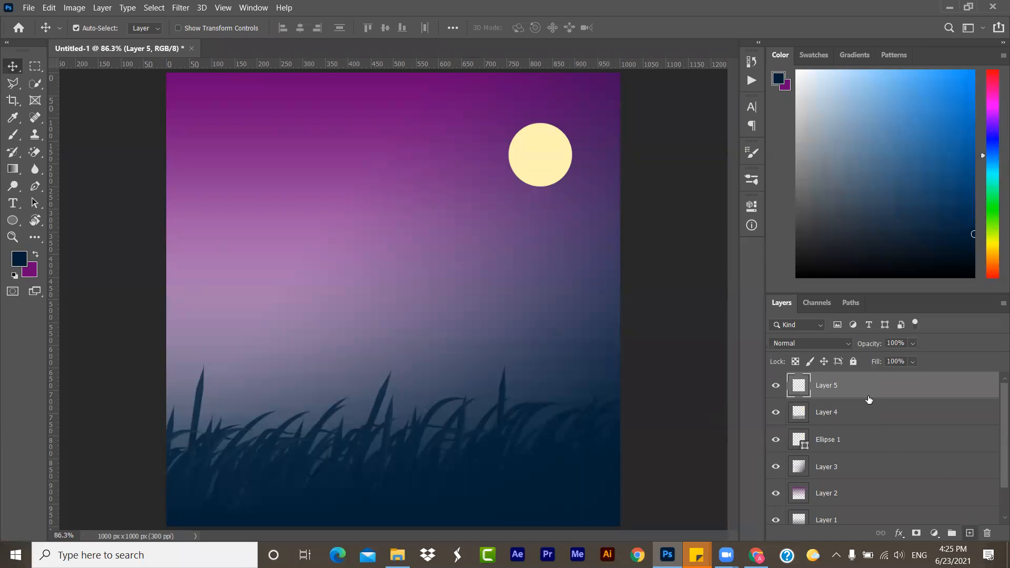
drag(868, 396, 826, 416)
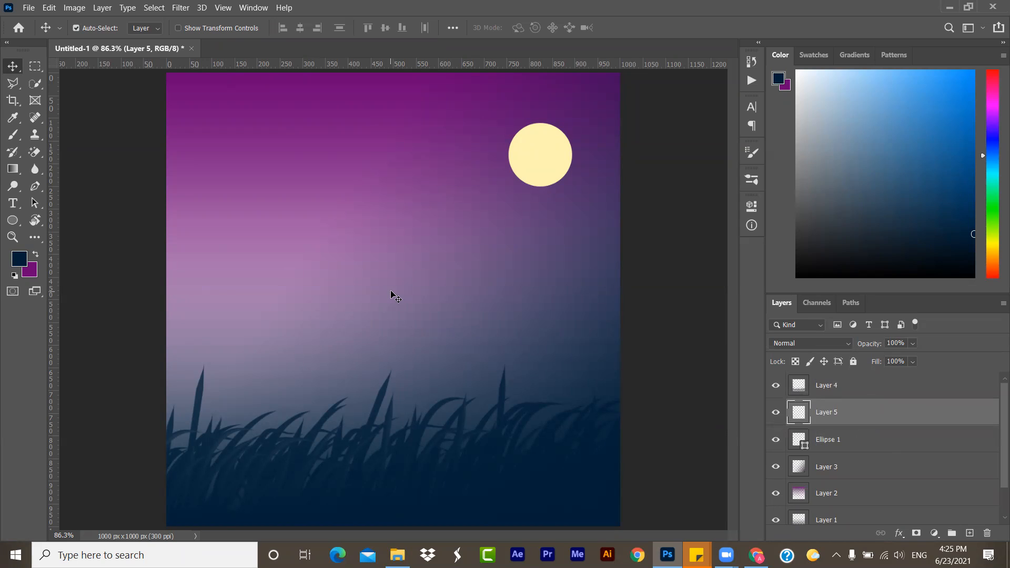
click(13, 136)
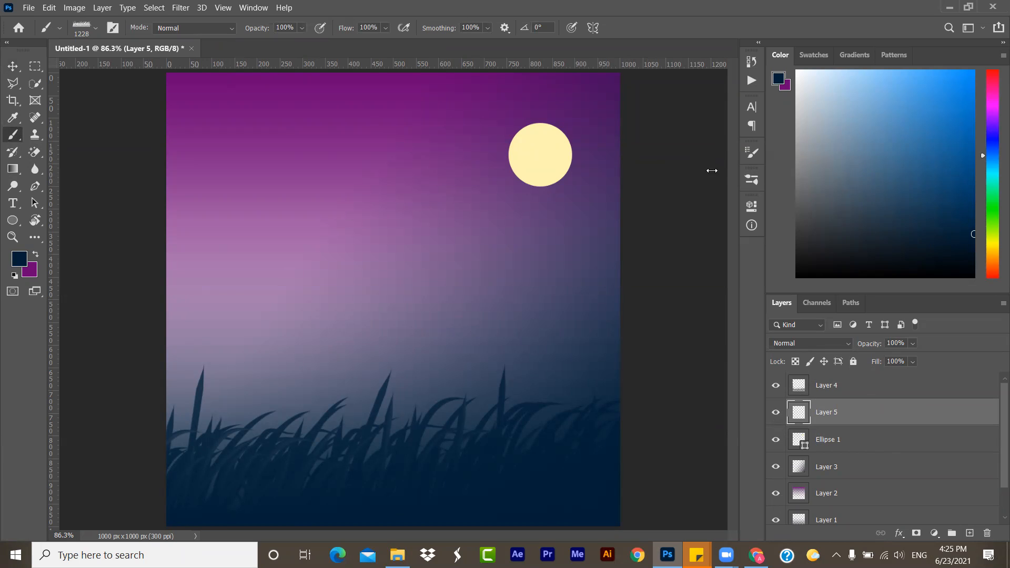
- Choose the Hard Round brush at 56 px with 100% hardness and paint one navy dot in the sky's upper-left area
click(59, 28)
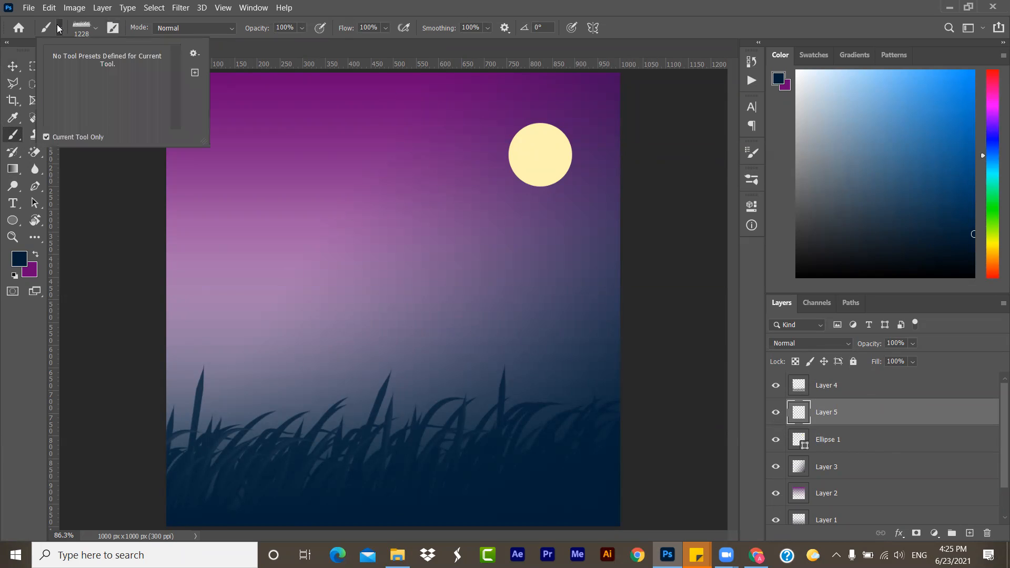
click(95, 28)
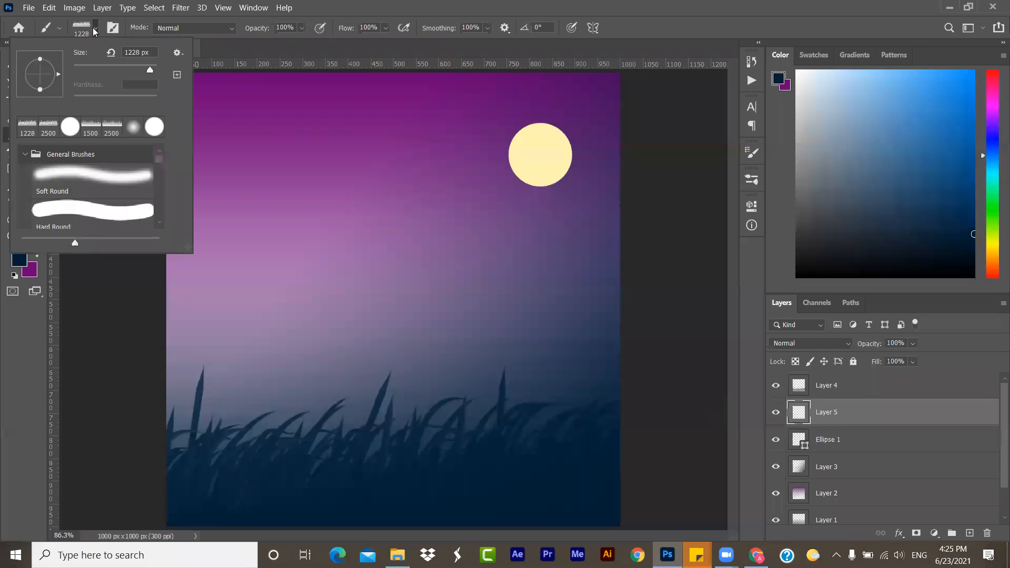
click(88, 211)
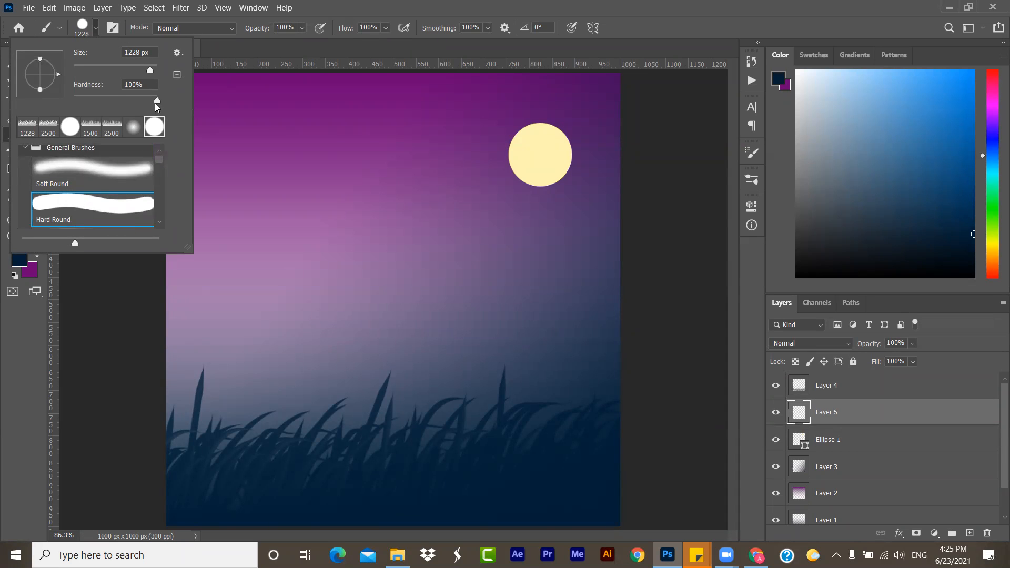
drag(157, 103, 148, 103)
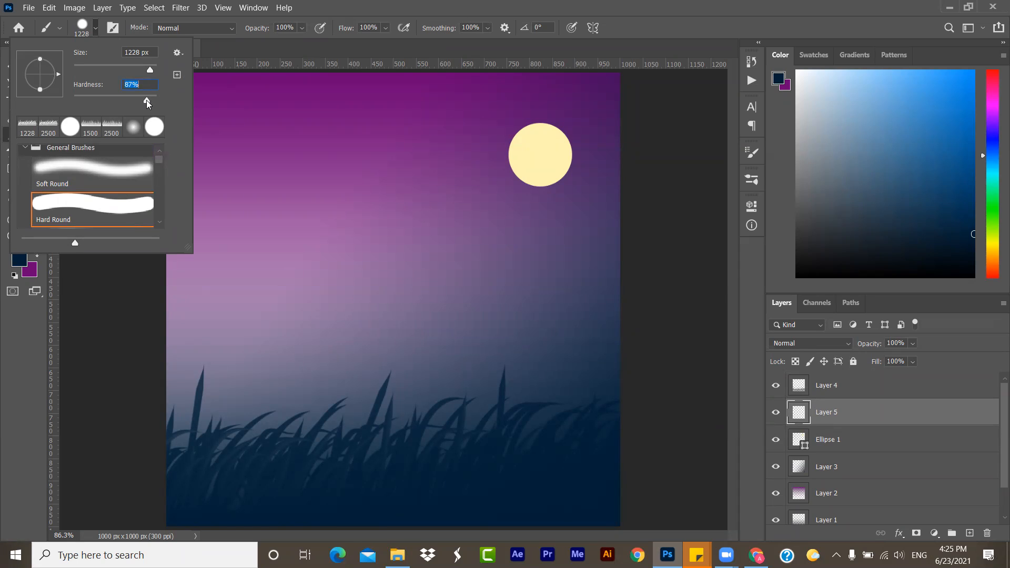
drag(151, 70, 98, 70)
mouse_move(147, 101)
mouse_down()
mouse_move(80, 99)
mouse_move(159, 104)
mouse_move(121, 87)
mouse_move(73, 86)
mouse_move(199, 81)
mouse_up()
key(Tab)
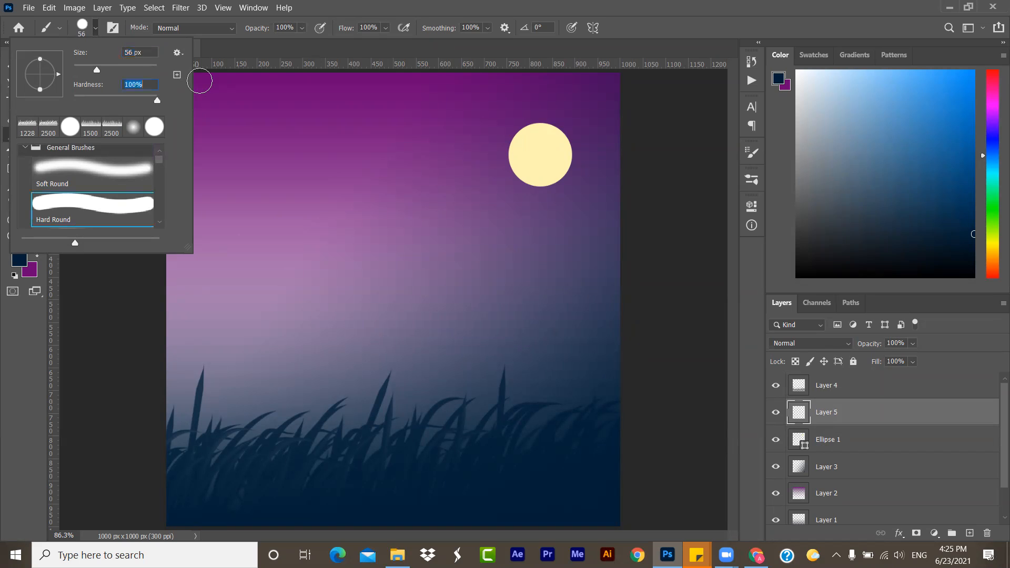
click(259, 170)
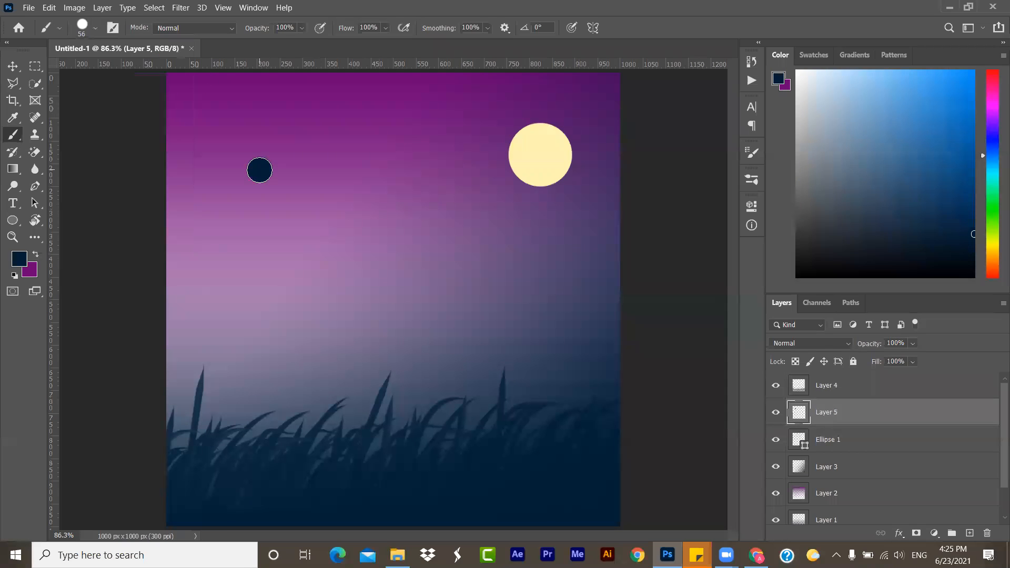
- Set the brush hardness to 0% and paint a soft dot just above the hard-edged one
click(96, 28)
drag(157, 103, 69, 103)
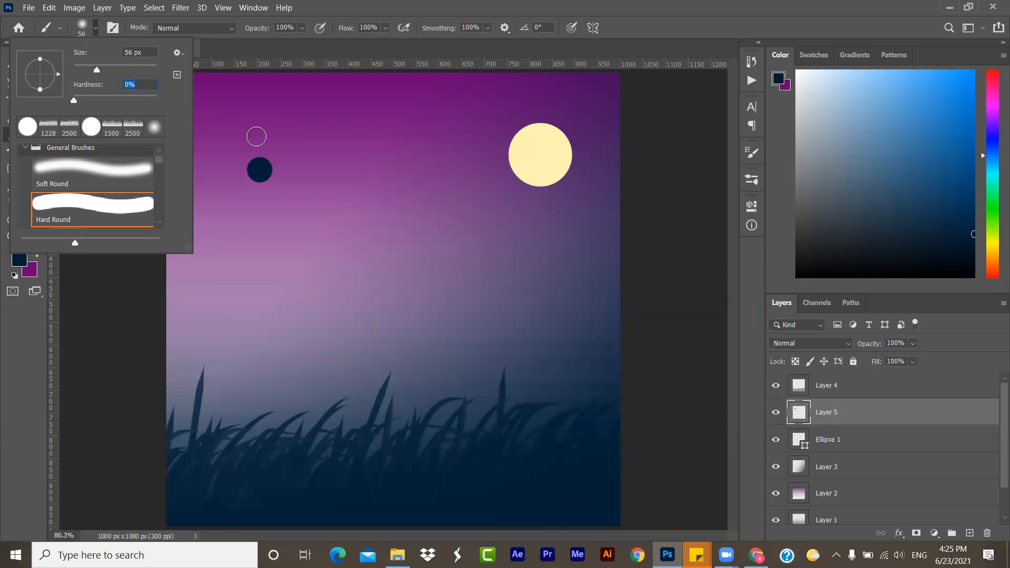
click(256, 136)
click(256, 137)
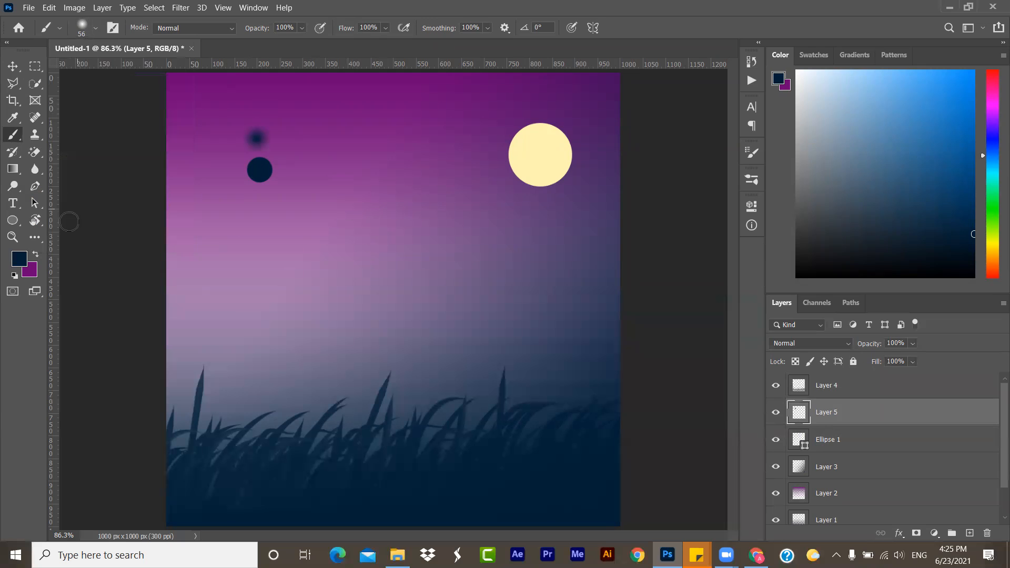
- Compare the edges of the soft and hard dots up close, then return to the full canvas with the Move tool active
click(12, 237)
click(256, 139)
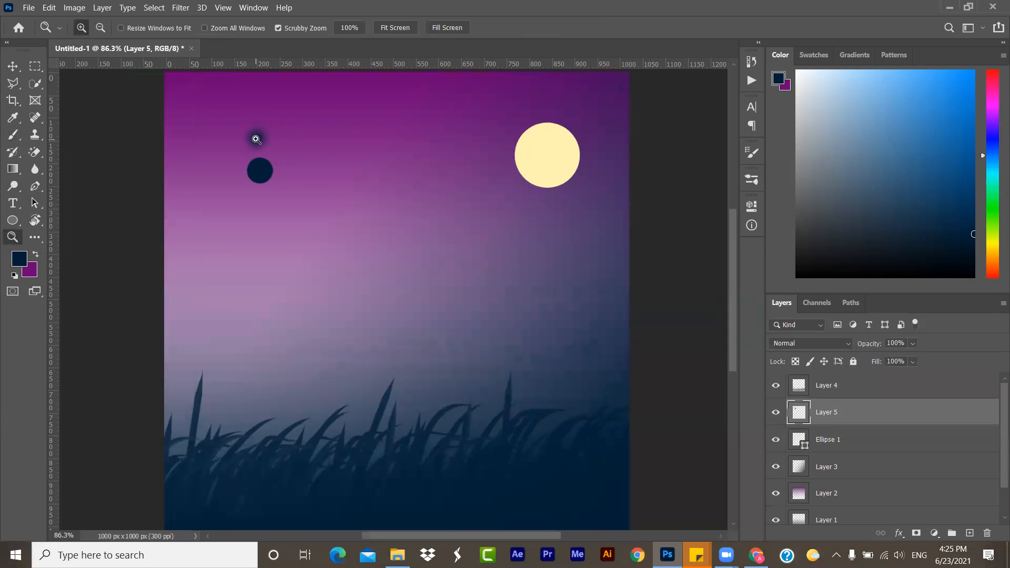
click(256, 139)
click(256, 139)
scroll(257, 139, up, 1)
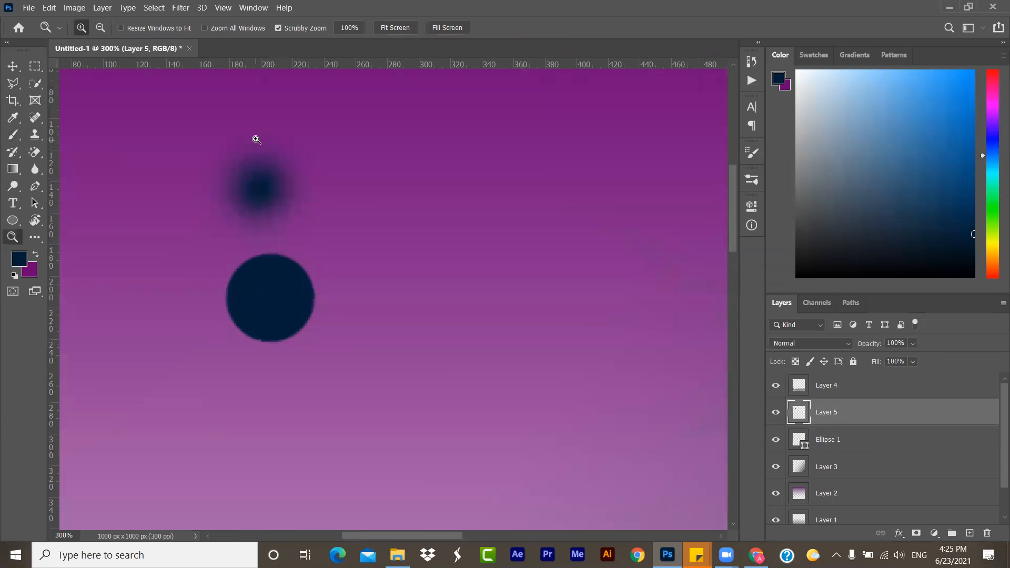
click(22, 66)
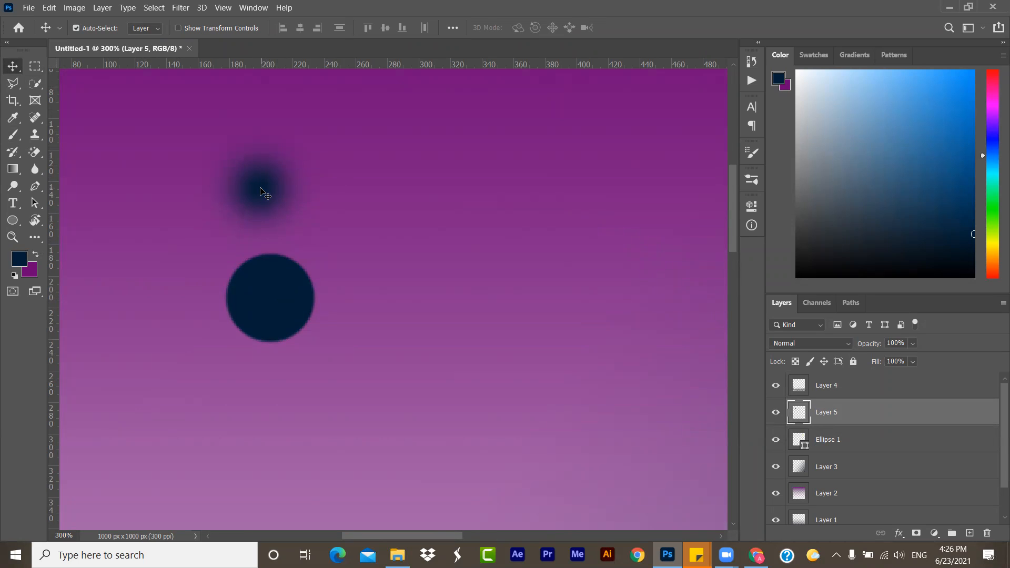
key(ctrl+0)
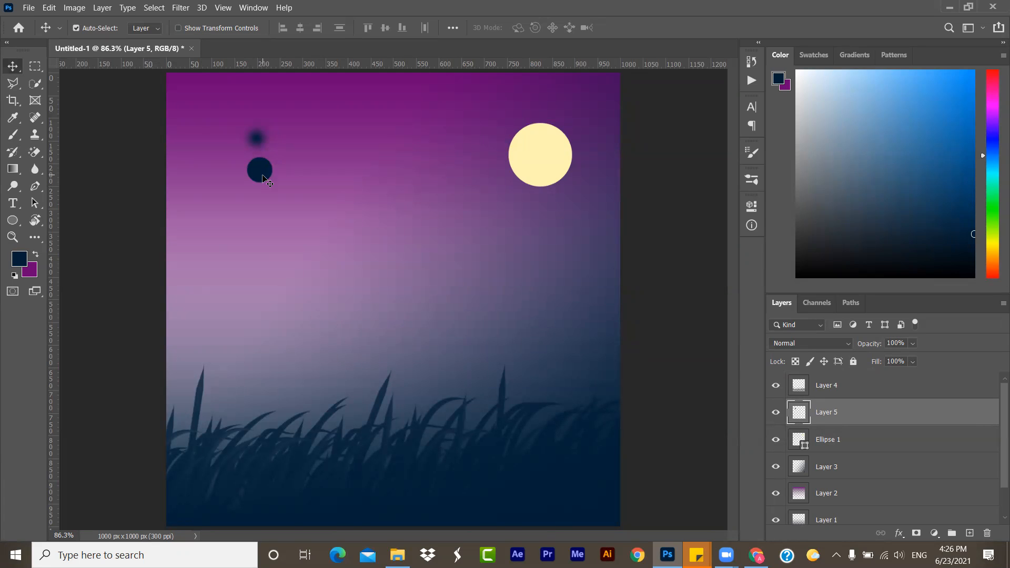
- Delete the layer with the test dots and add a fresh layer between the moon and the grass for the Brush tool
key(Delete)
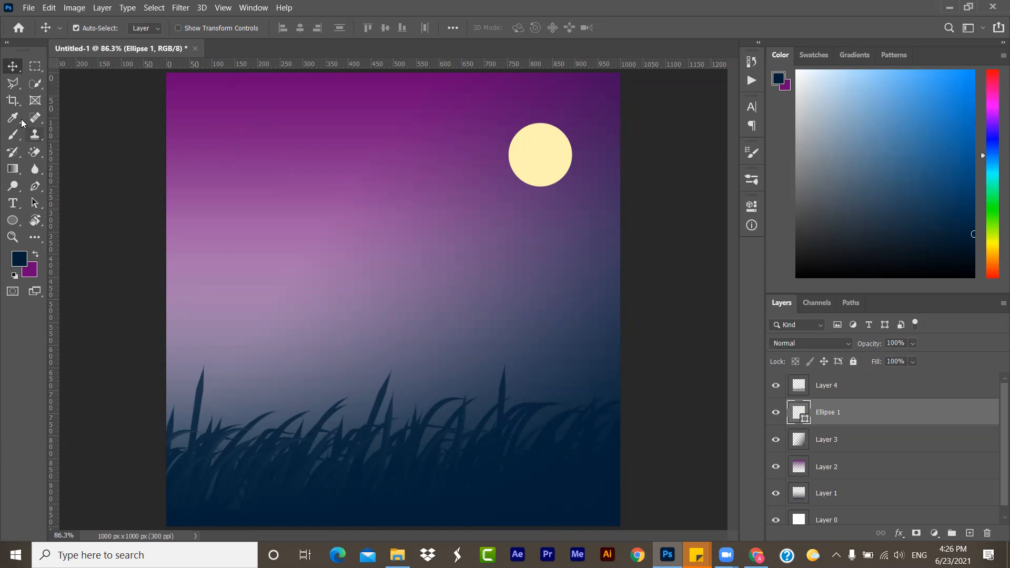
click(14, 135)
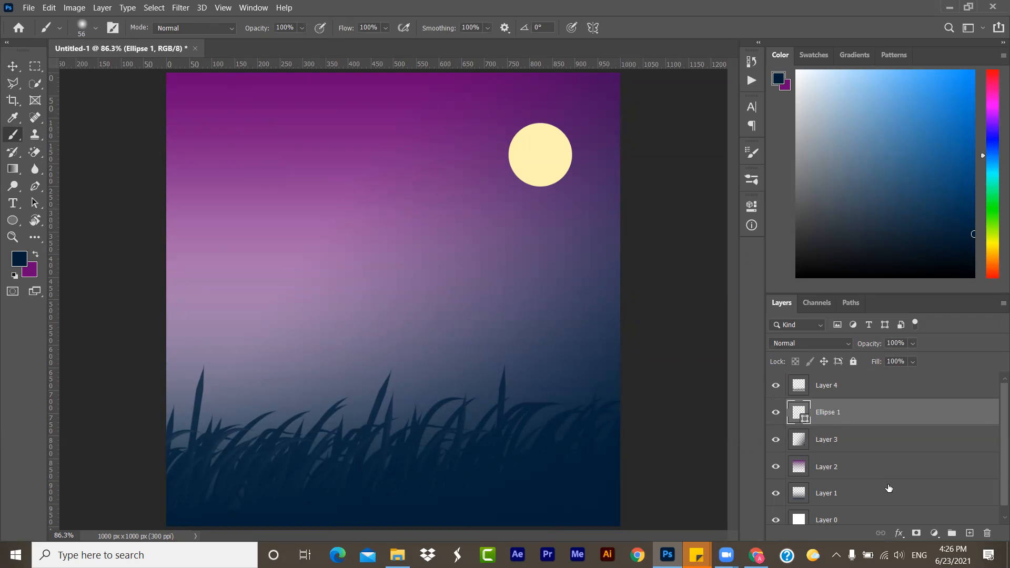
click(969, 533)
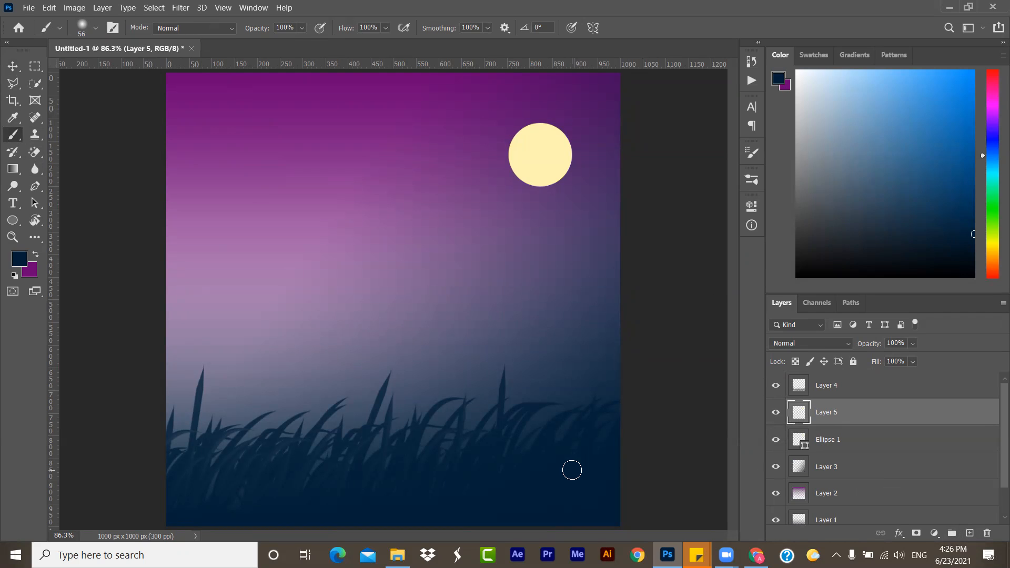
- Set the foreground colour to a near-black navy, #000a12, for painting on the new layer
click(775, 386)
click(776, 386)
double_click(20, 260)
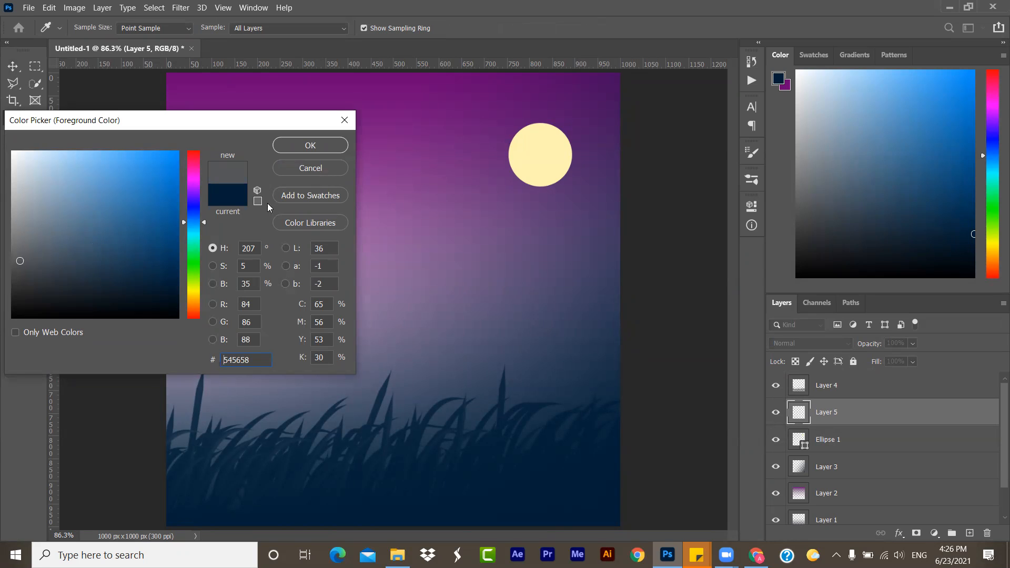
click(310, 168)
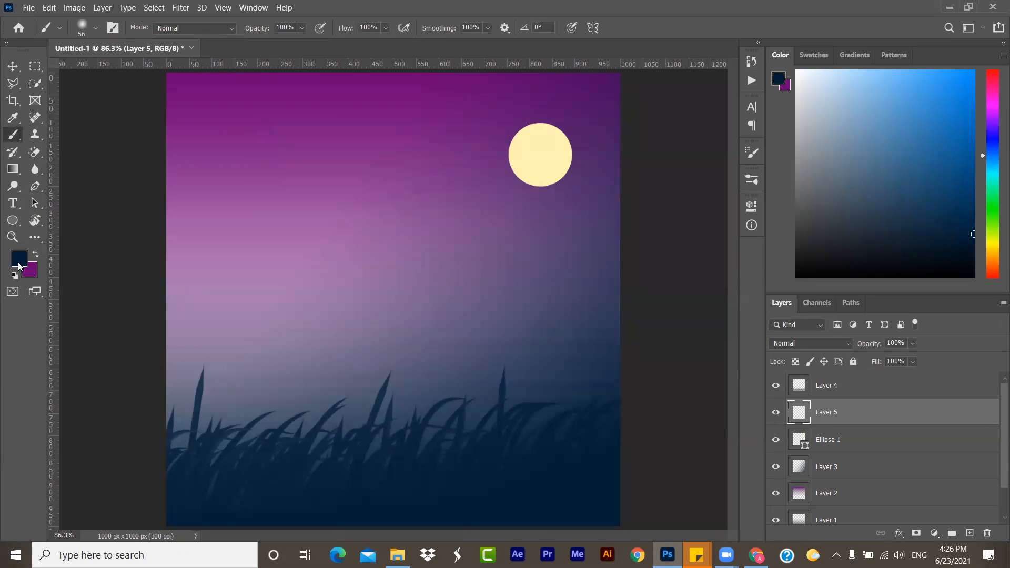
double_click(19, 265)
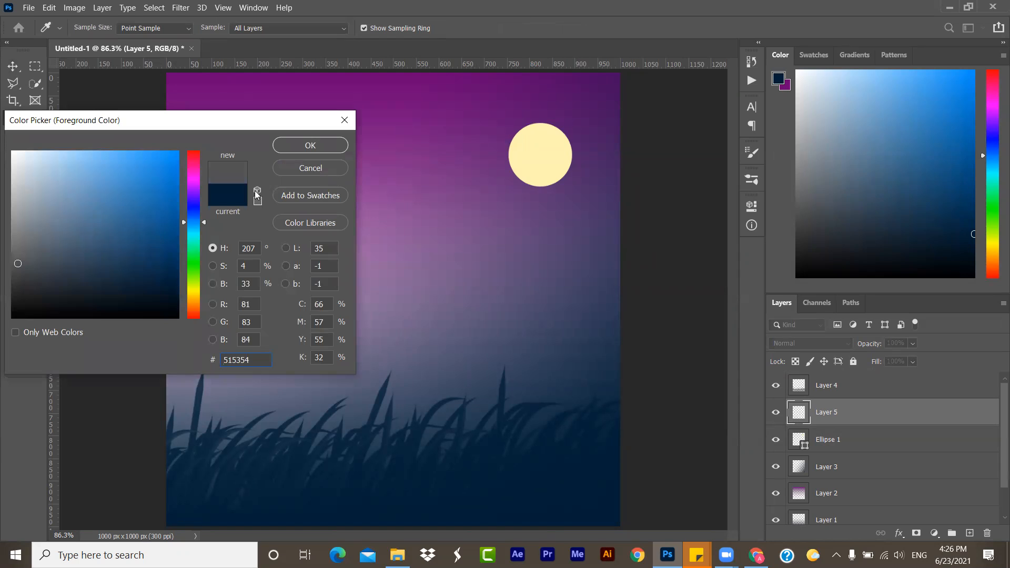
click(236, 201)
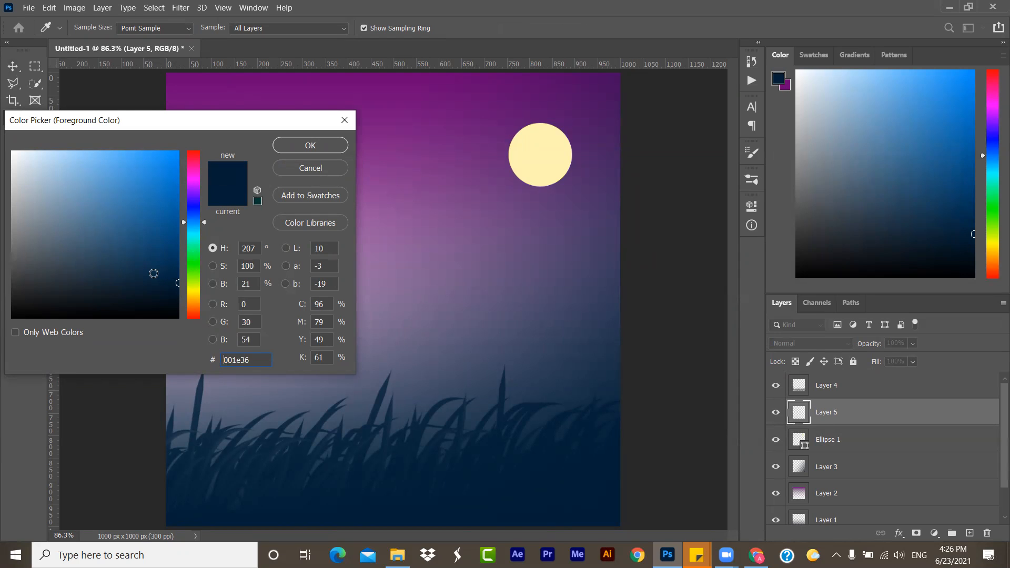
mouse_move(178, 279)
mouse_down()
mouse_move(179, 266)
mouse_move(180, 306)
mouse_up()
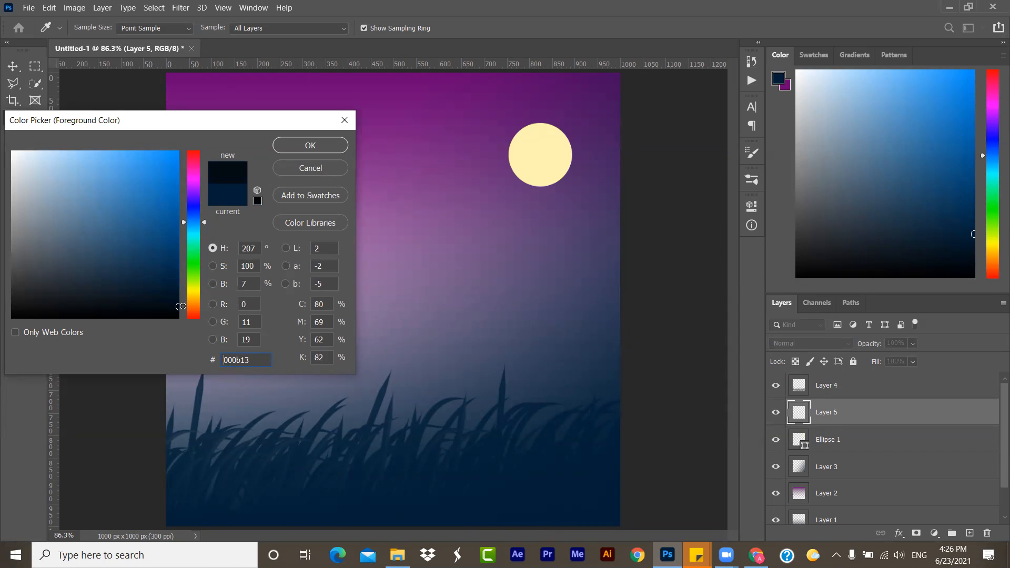
click(330, 148)
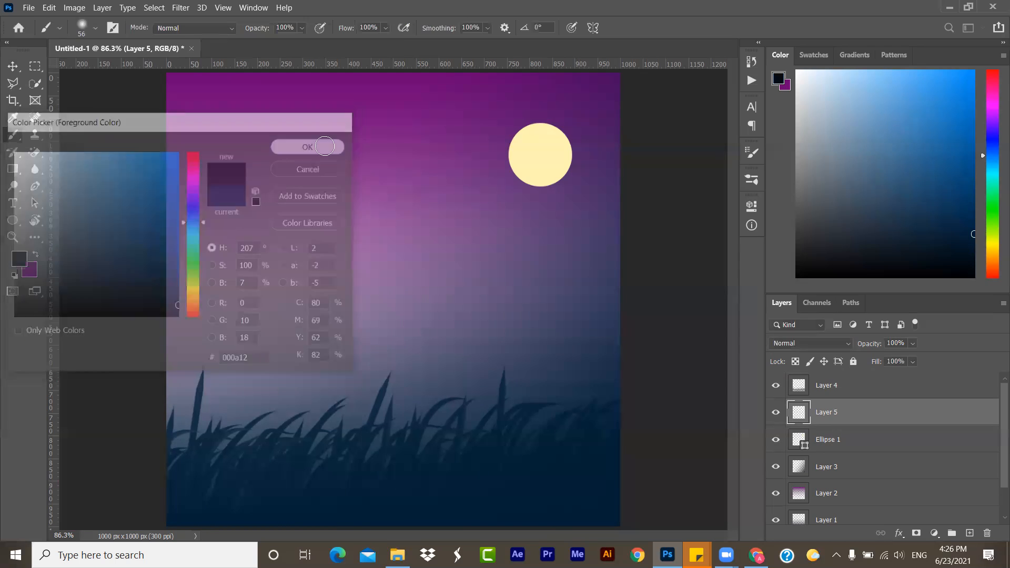
mouse_move(151, 340)
mouse_down()
mouse_move(390, 392)
mouse_move(361, 389)
mouse_up()
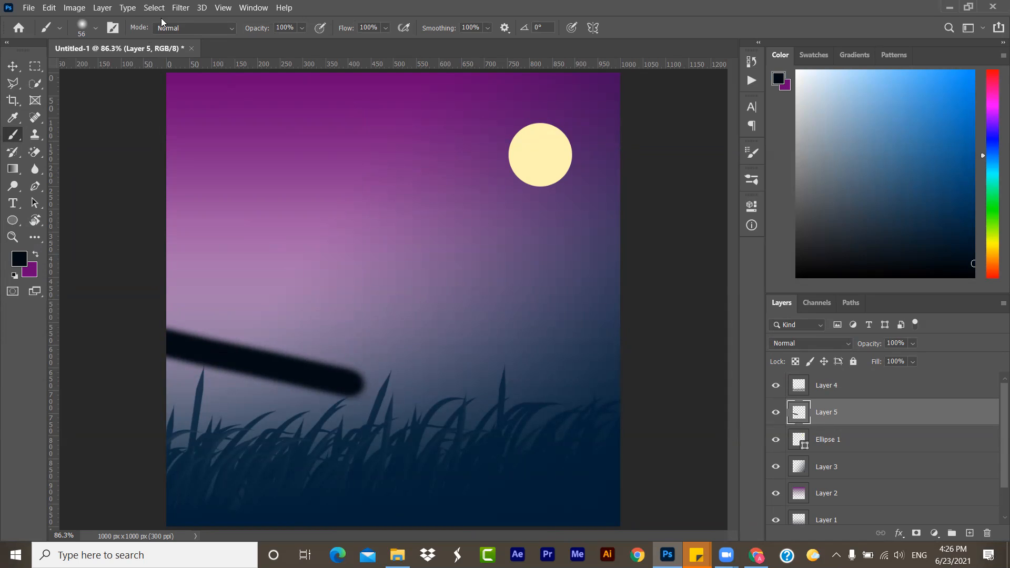
click(96, 28)
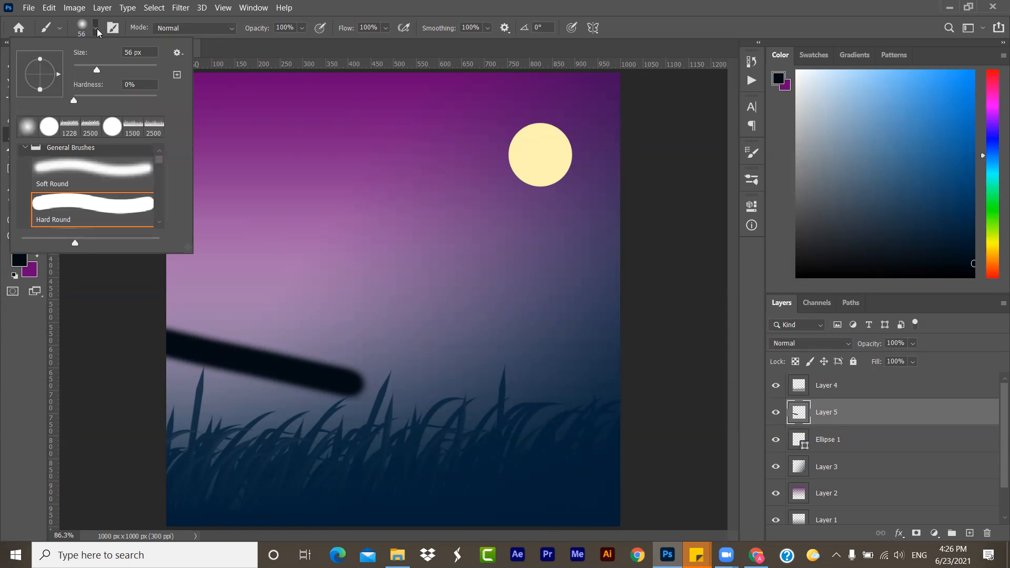
click(97, 29)
key(ctrl+z)
- Set the brush hardness to 100% and its size to 37 px
click(97, 29)
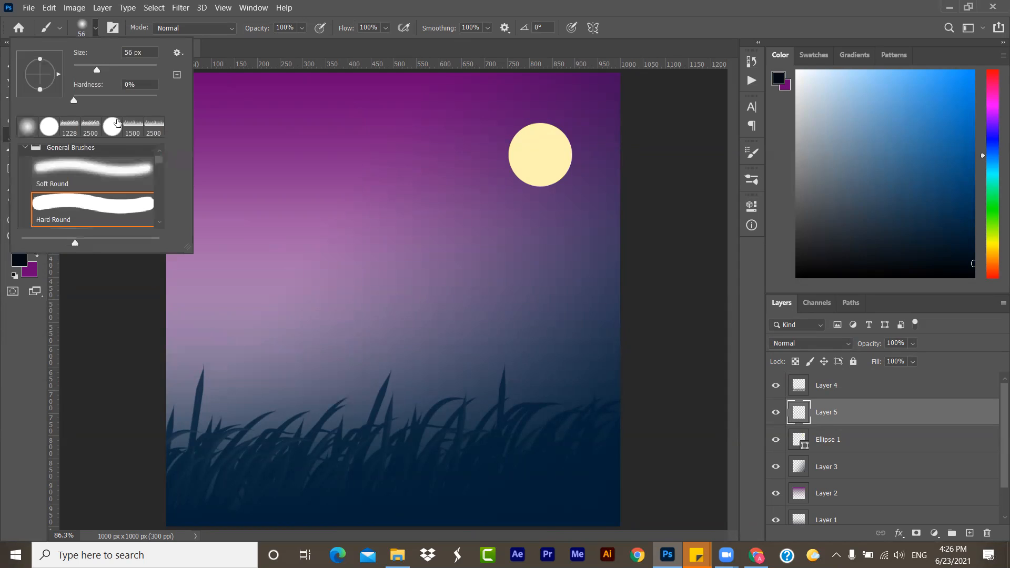
drag(135, 95, 157, 97)
click(126, 83)
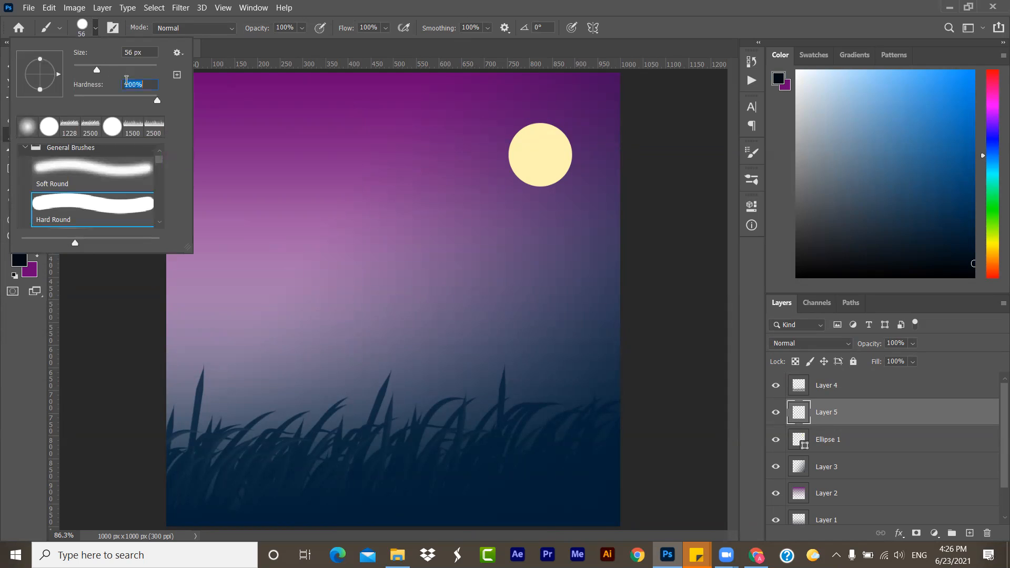
drag(98, 73, 91, 72)
- Paint the outline of a hill sloping down from the canvas's left edge into the grass and begin filling its left side
click(145, 292)
mouse_move(144, 292)
mouse_down()
mouse_move(469, 428)
mouse_move(247, 492)
mouse_up()
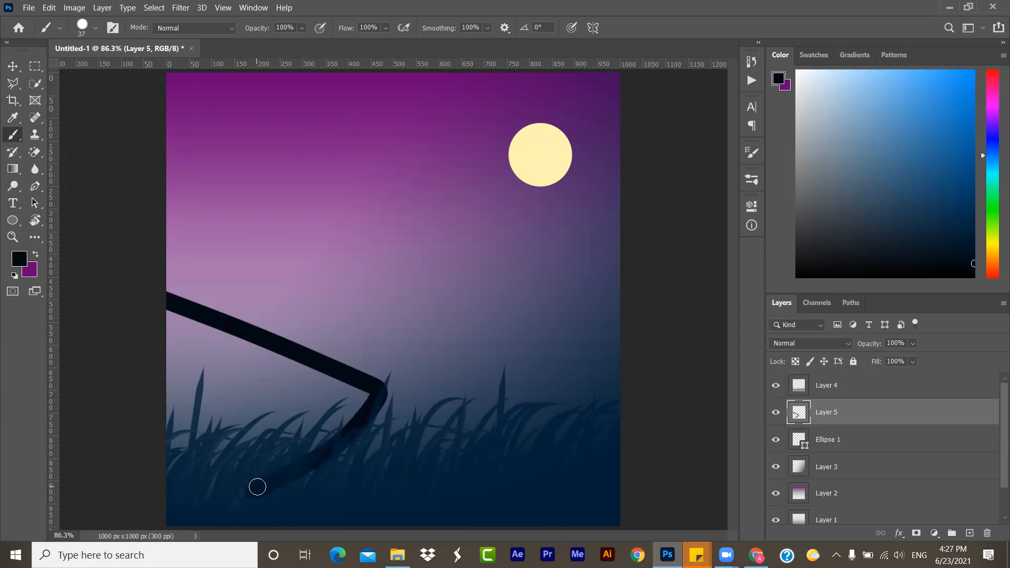
mouse_move(225, 515)
mouse_down()
mouse_move(264, 454)
mouse_move(177, 526)
mouse_move(263, 447)
mouse_move(137, 535)
mouse_up()
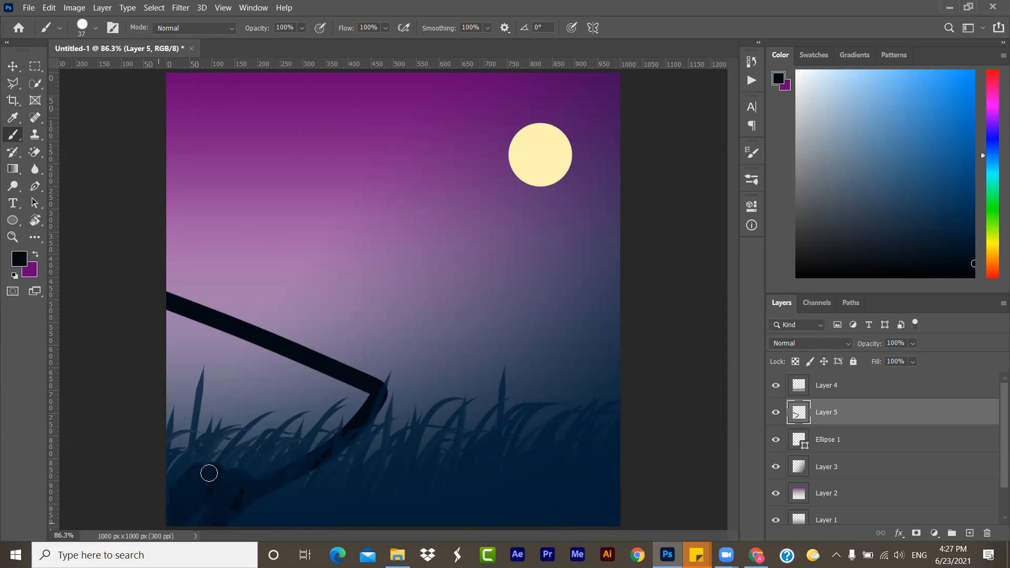
mouse_move(185, 514)
mouse_down()
mouse_move(169, 434)
mouse_move(163, 445)
mouse_move(171, 381)
mouse_move(171, 444)
mouse_up()
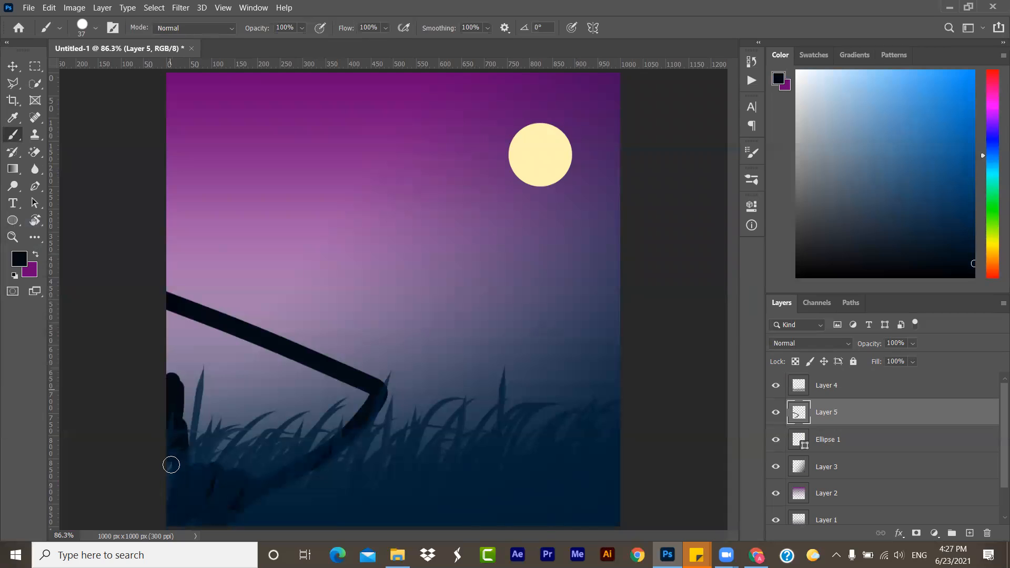
drag(196, 516, 196, 434)
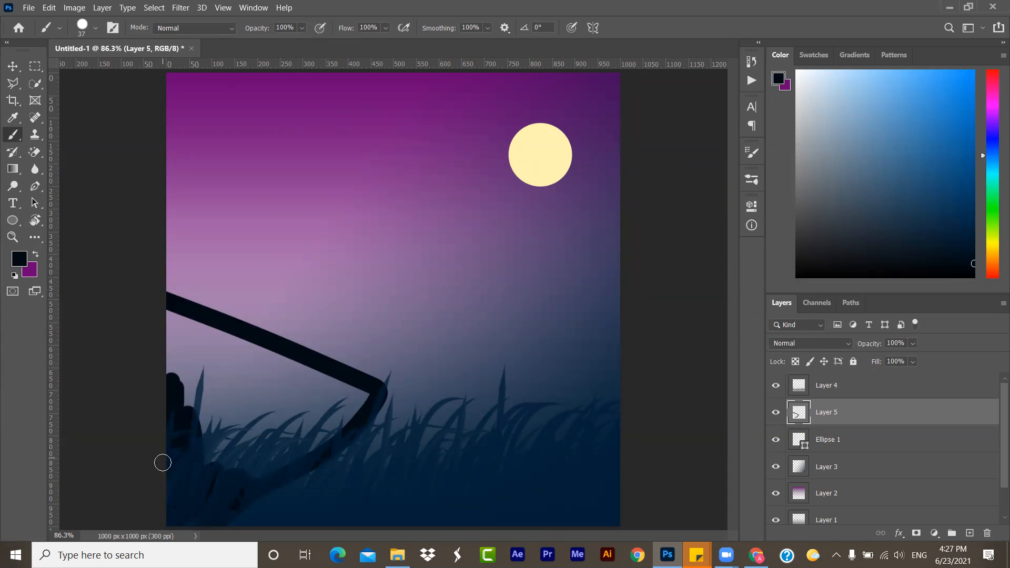
mouse_move(177, 358)
mouse_down()
mouse_move(171, 317)
mouse_move(170, 372)
mouse_move(167, 312)
mouse_up()
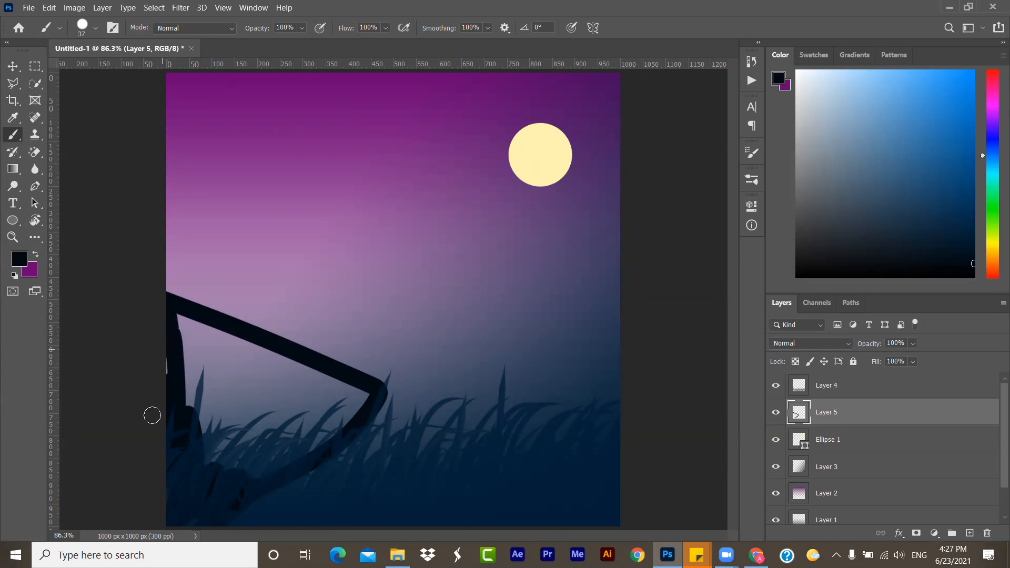
mouse_move(181, 418)
mouse_down()
mouse_move(202, 329)
mouse_move(210, 406)
mouse_move(172, 307)
mouse_move(211, 340)
mouse_move(171, 307)
mouse_move(194, 333)
mouse_up()
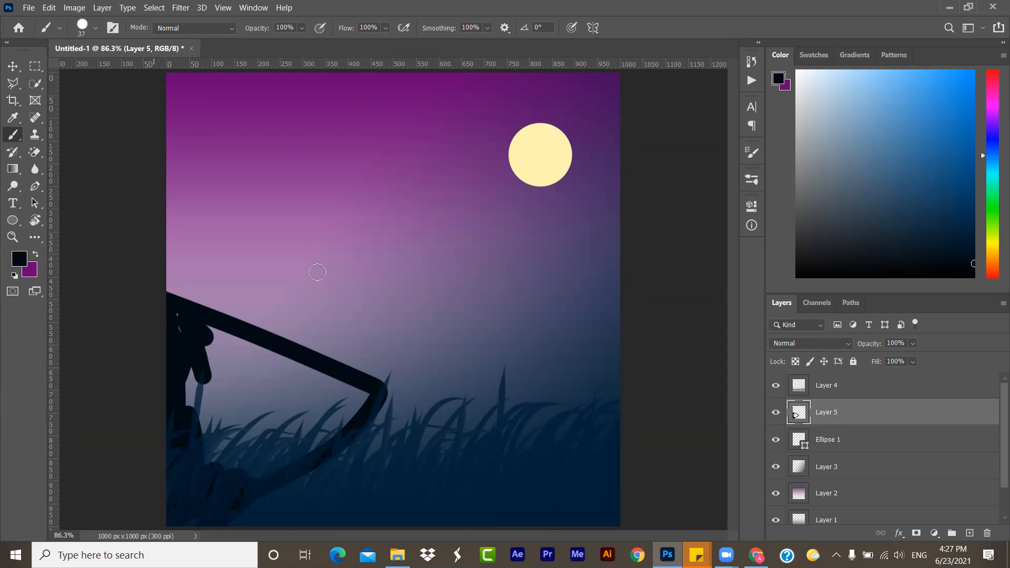
- Enlarge the brush to 230 px, fill in the dark hill and extend it across to a rise at the canvas's right edge
alt+right_click(276, 420)
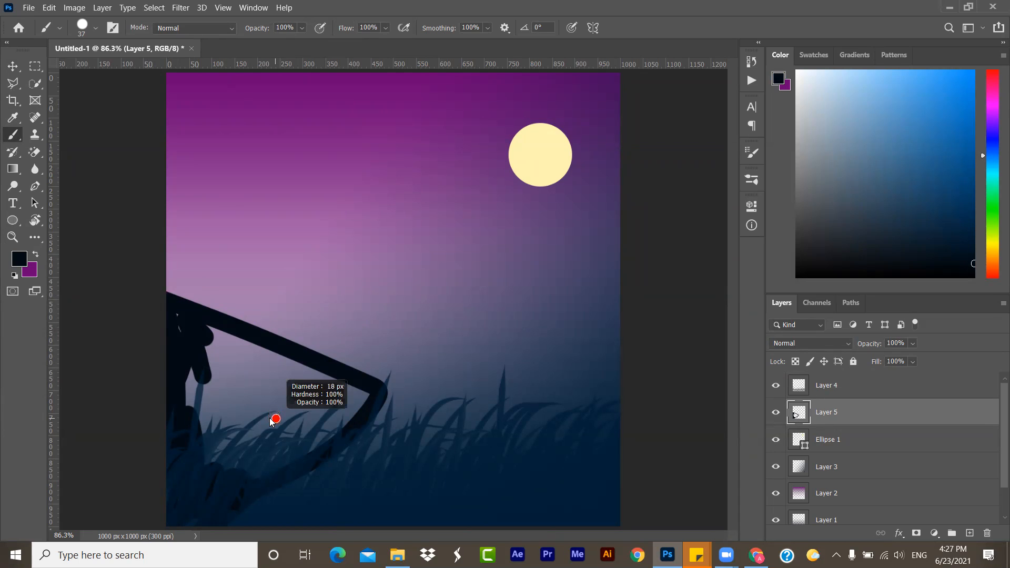
mouse_move(277, 419)
mouse_down()
mouse_move(303, 418)
mouse_move(241, 399)
mouse_move(351, 406)
mouse_move(209, 398)
mouse_move(322, 402)
mouse_move(315, 356)
mouse_move(330, 447)
mouse_move(339, 388)
mouse_move(331, 426)
mouse_move(304, 406)
mouse_move(289, 531)
mouse_move(474, 508)
mouse_move(228, 506)
mouse_up()
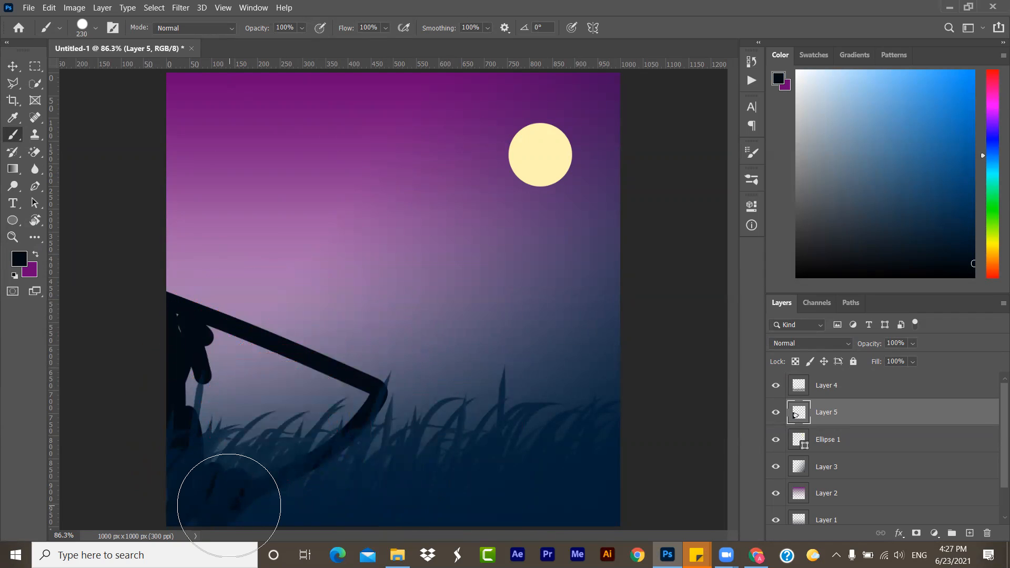
mouse_move(210, 401)
mouse_down()
mouse_move(157, 352)
mouse_move(337, 422)
mouse_move(155, 508)
mouse_move(311, 456)
mouse_move(344, 423)
mouse_move(428, 461)
mouse_move(655, 496)
mouse_up()
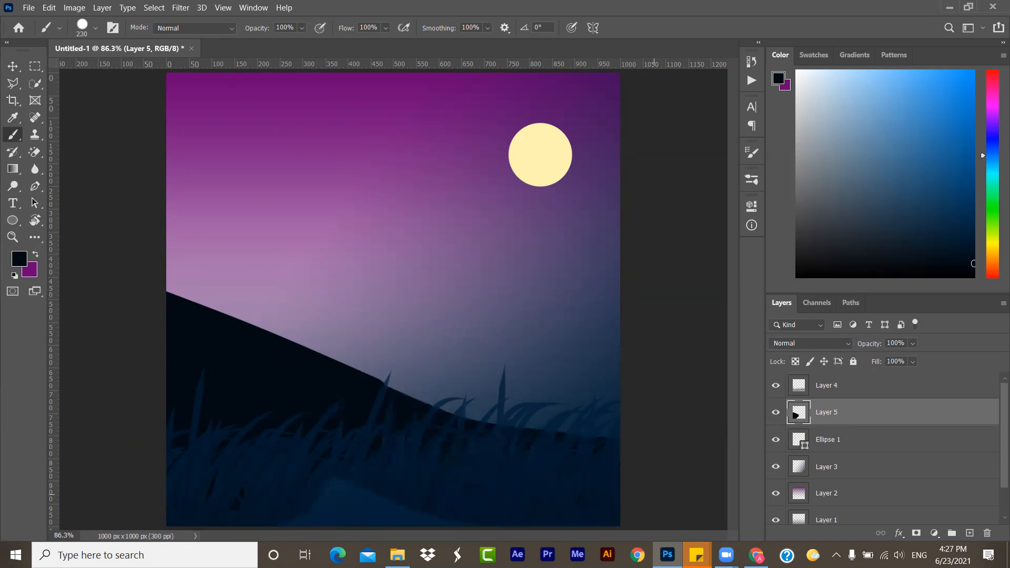
mouse_move(528, 476)
mouse_down()
mouse_move(627, 441)
mouse_move(657, 397)
mouse_move(680, 399)
mouse_up()
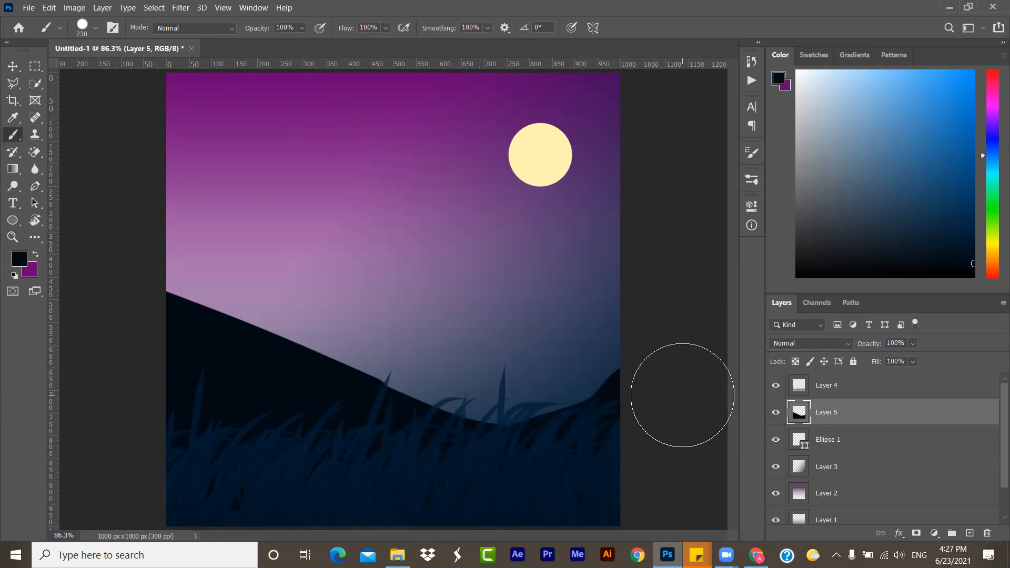
- Set the hill layer's blend mode to Luminosity
click(15, 68)
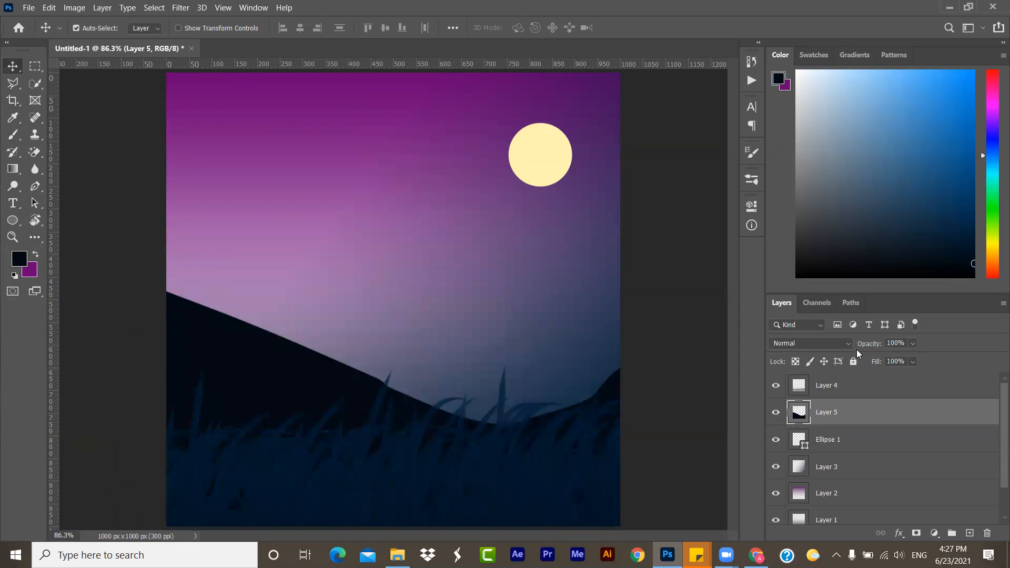
click(837, 345)
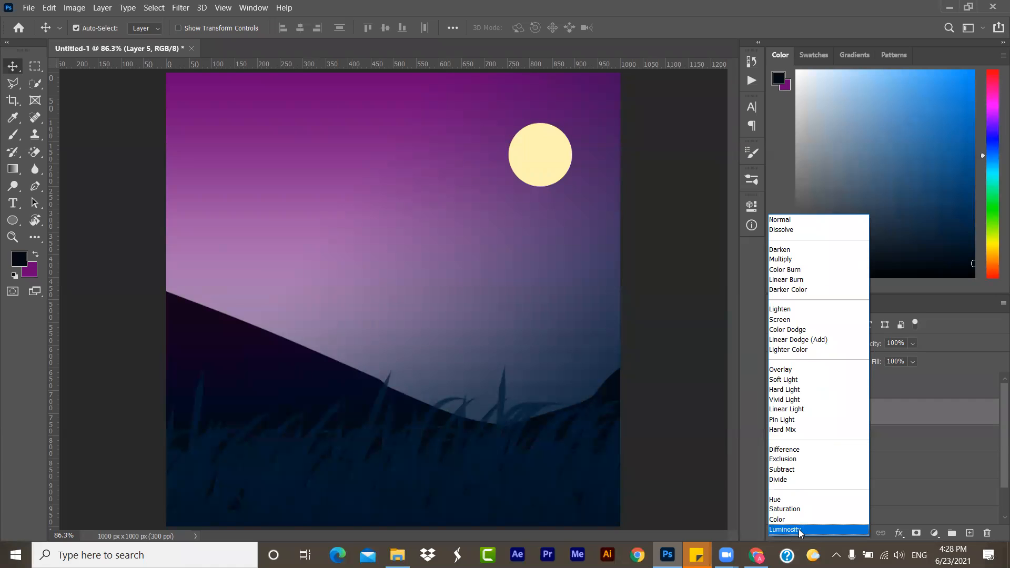
click(798, 530)
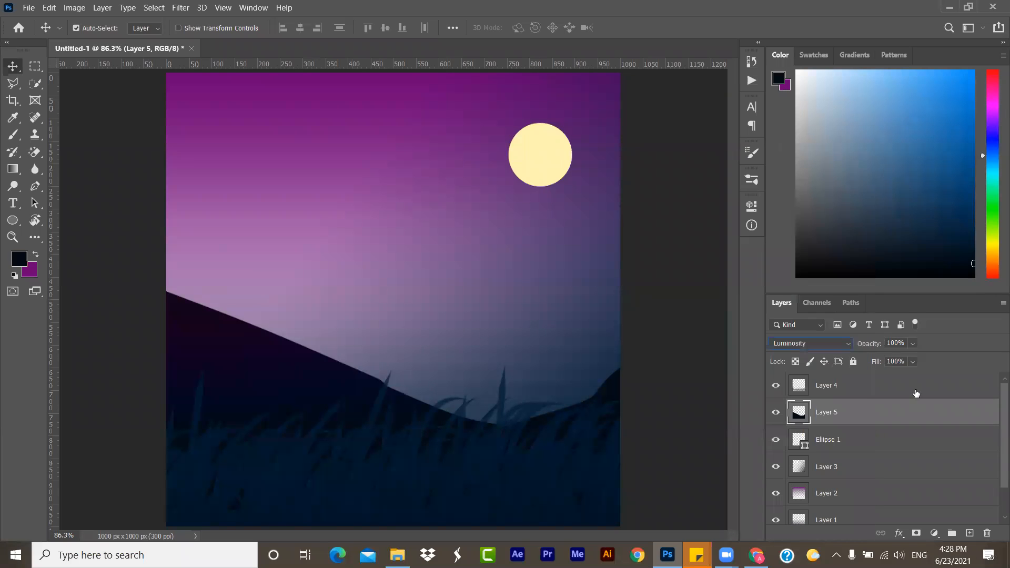
- Lower the hill layer's opacity gradually to 0%
click(913, 344)
drag(892, 356, 914, 358)
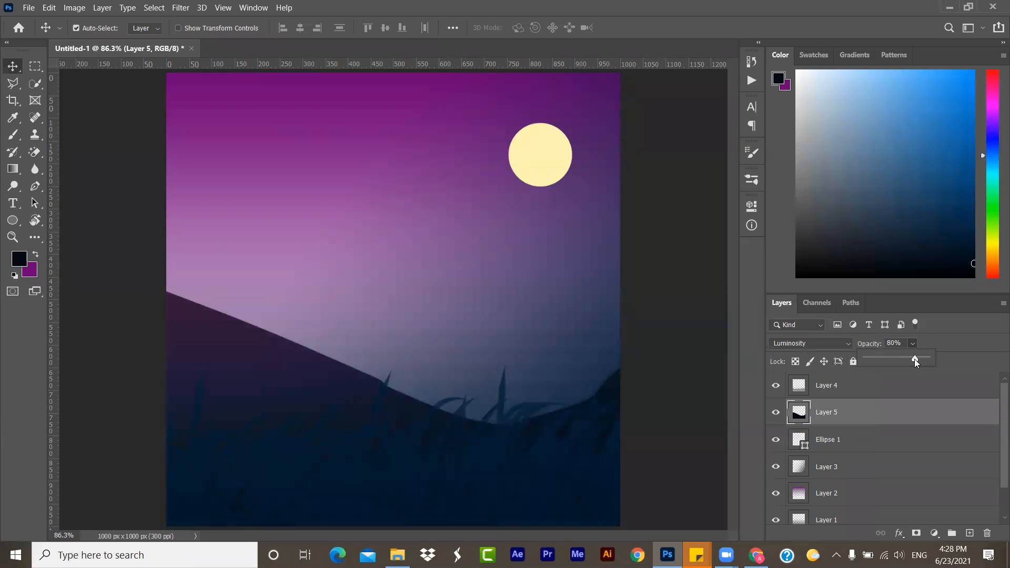
drag(914, 358, 876, 363)
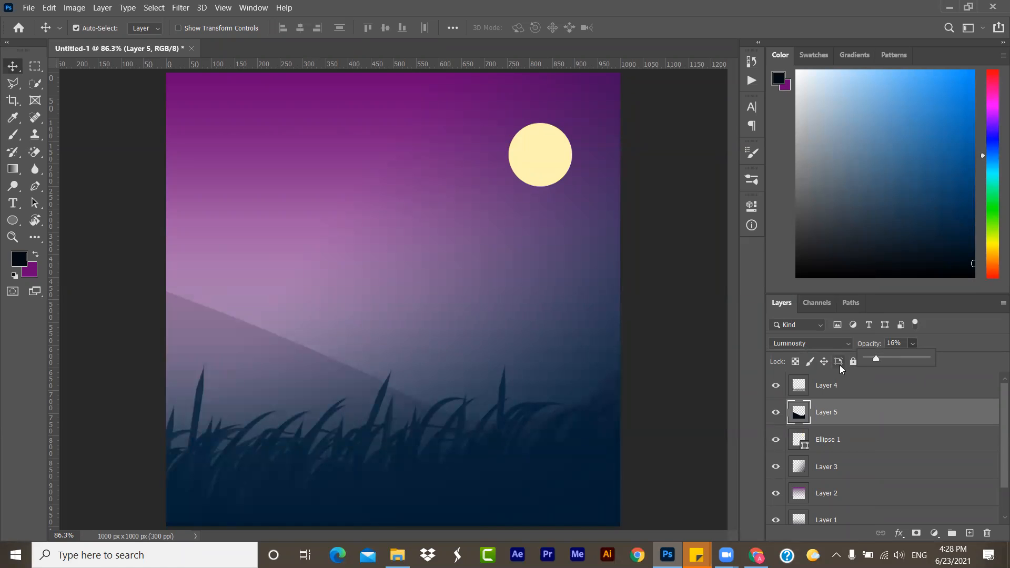
drag(879, 357, 842, 367)
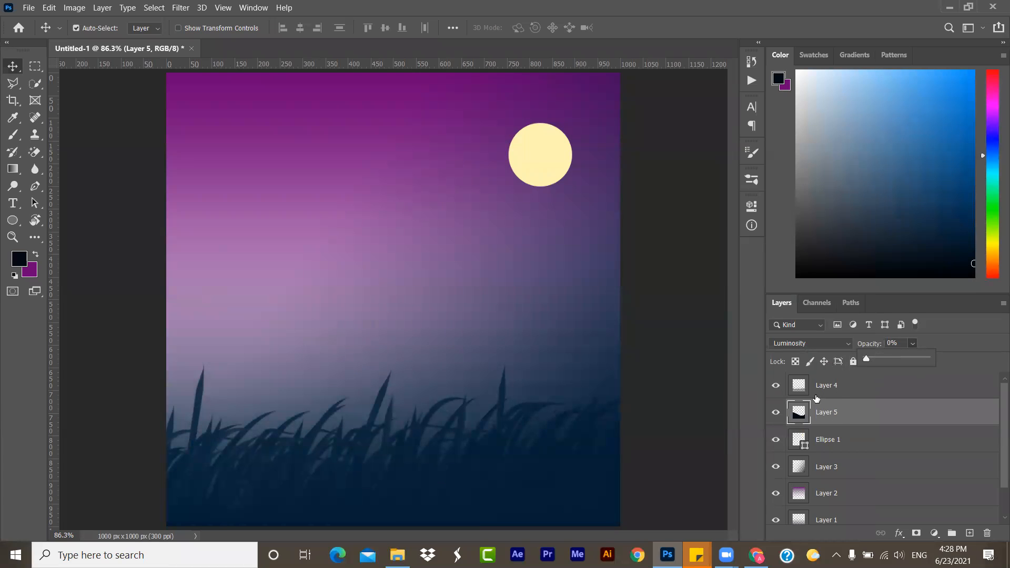
- Duplicate the grass layer twice to make the grass denser
click(827, 387)
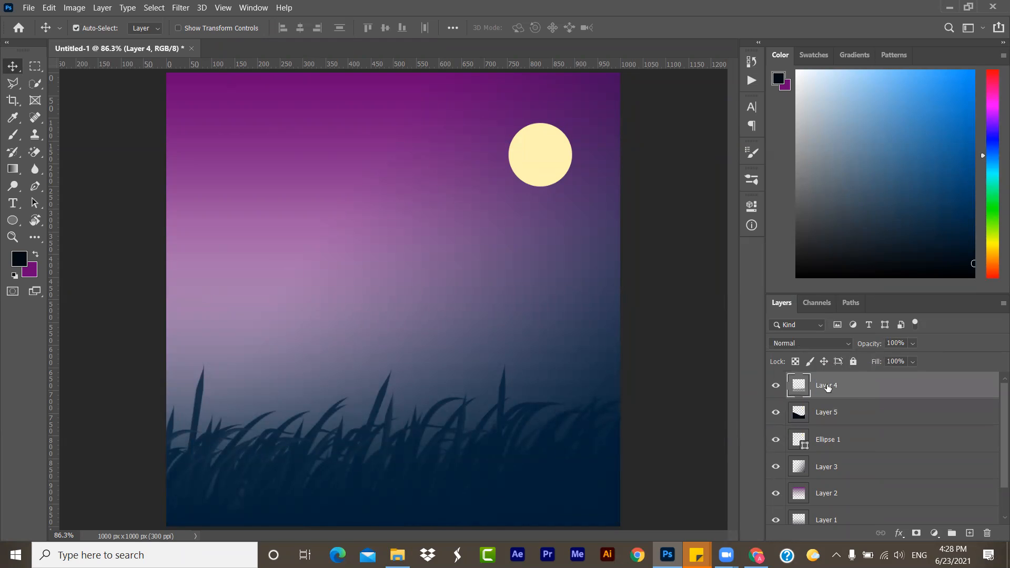
drag(827, 387, 969, 533)
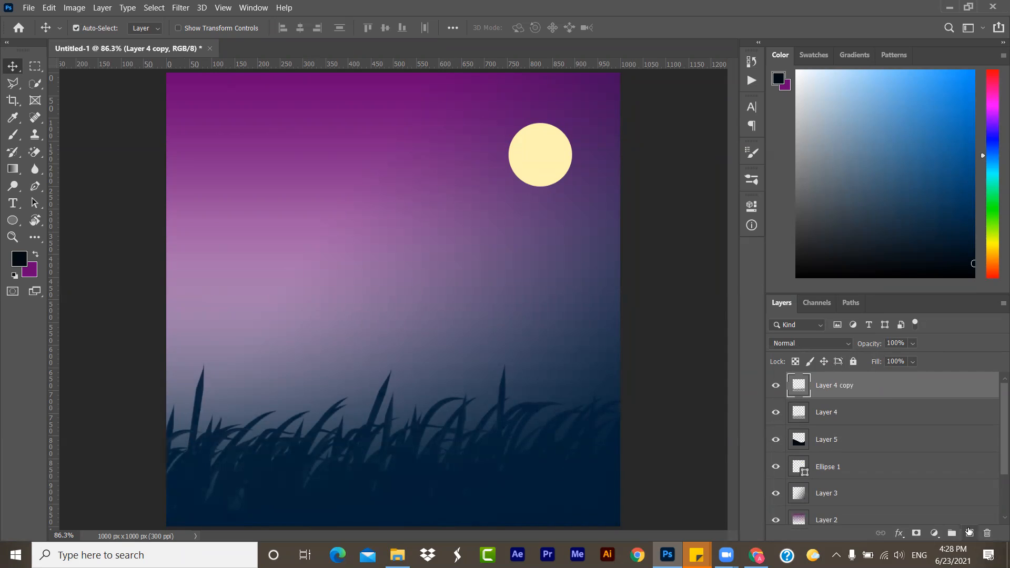
drag(878, 386, 971, 534)
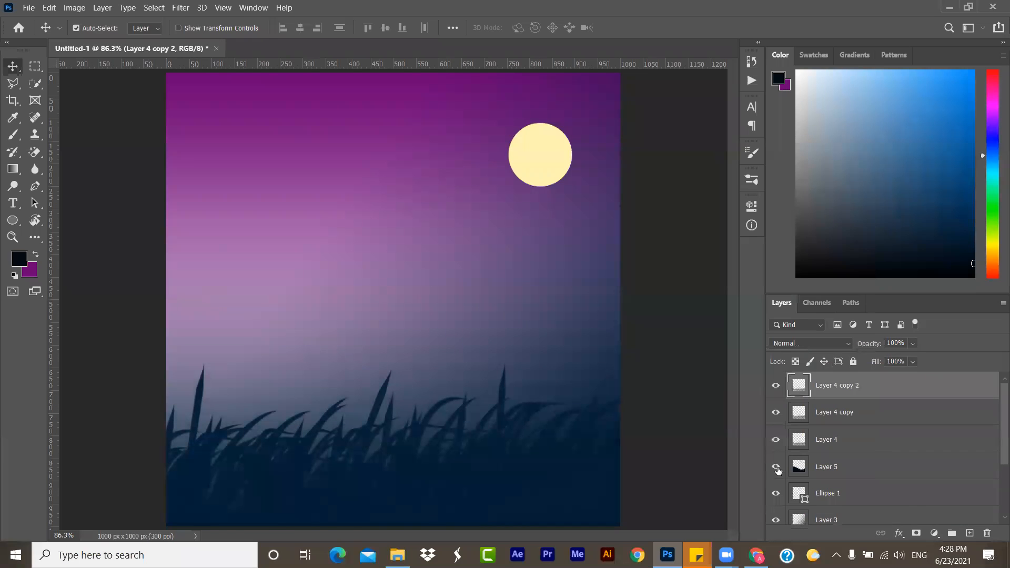
- Set the hill layer's opacity to 100%
click(826, 467)
click(913, 343)
drag(928, 359, 980, 355)
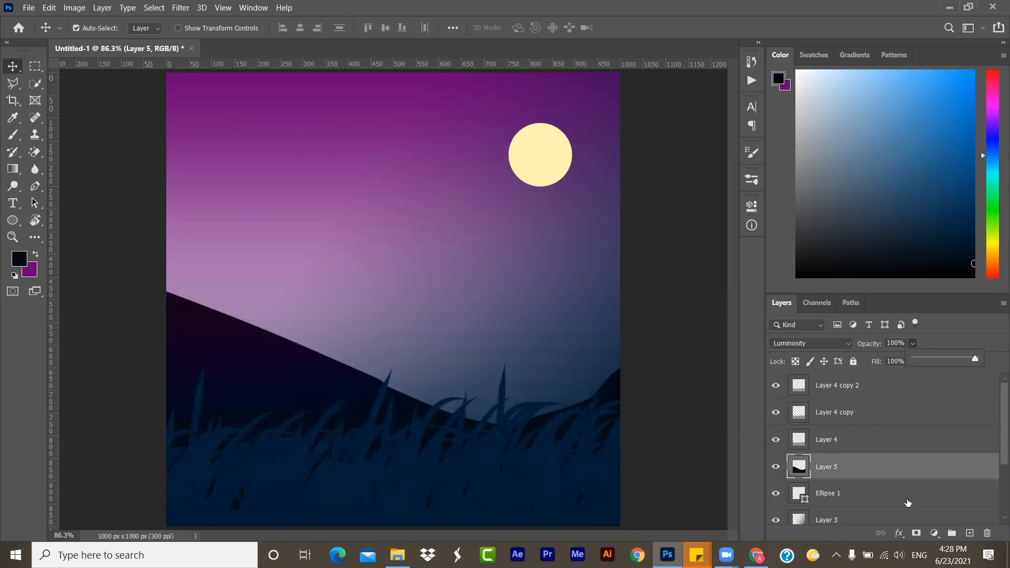
- Add a new layer above the hill and choose Tree Brush 5 from the conceptart_tree_brushes set
click(970, 533)
click(969, 533)
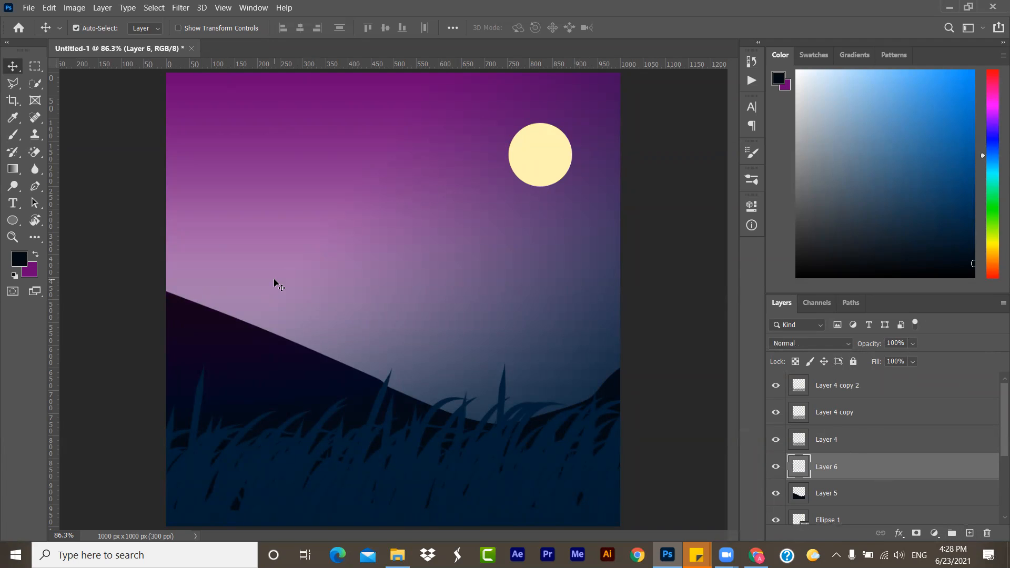
click(12, 135)
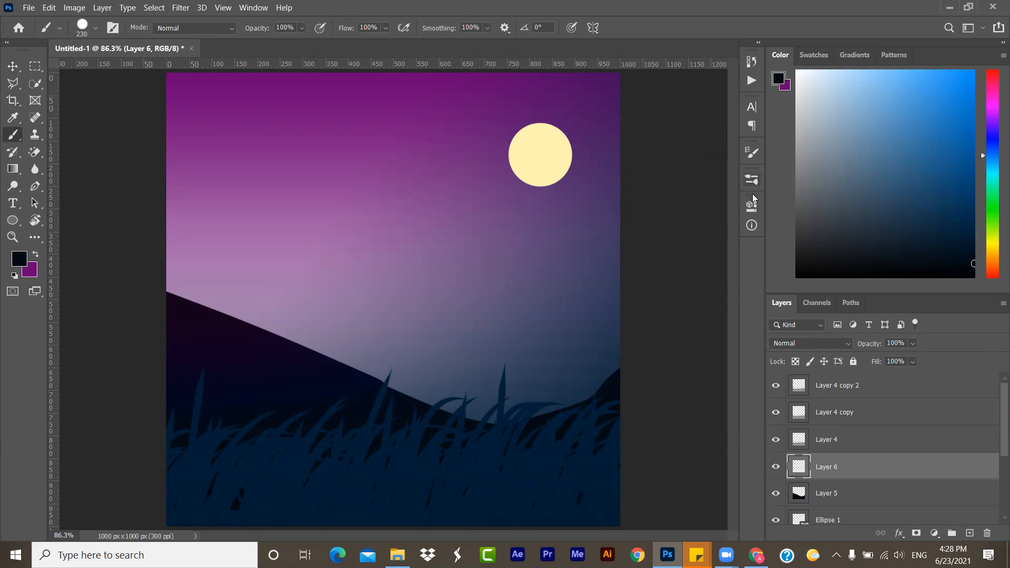
click(751, 179)
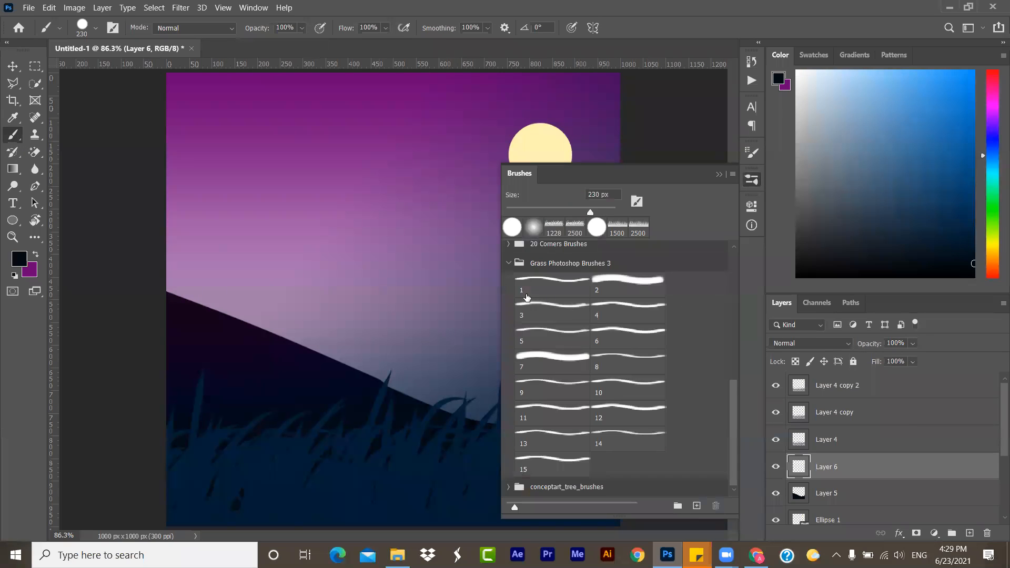
click(508, 263)
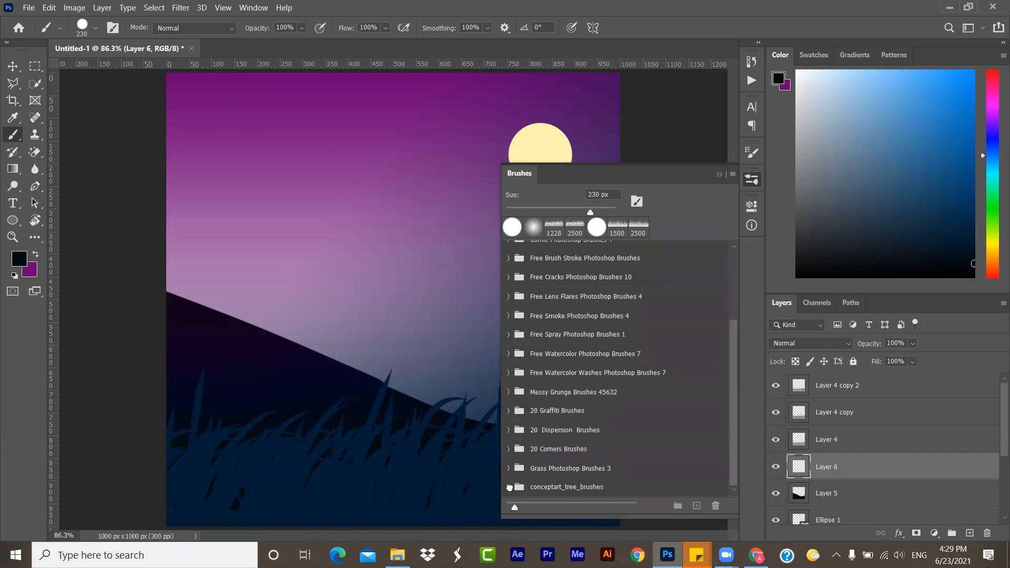
click(509, 487)
click(576, 440)
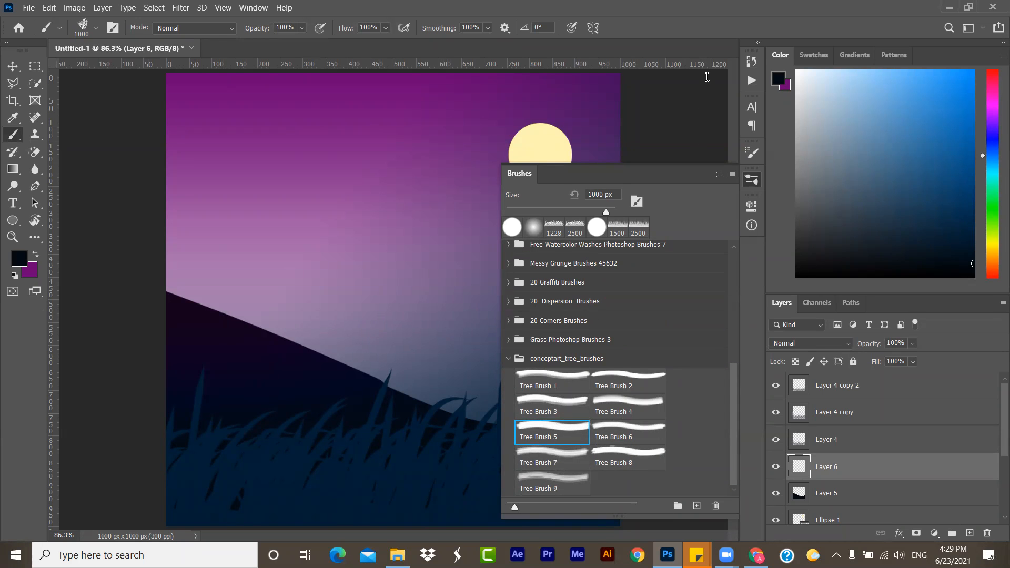
click(718, 174)
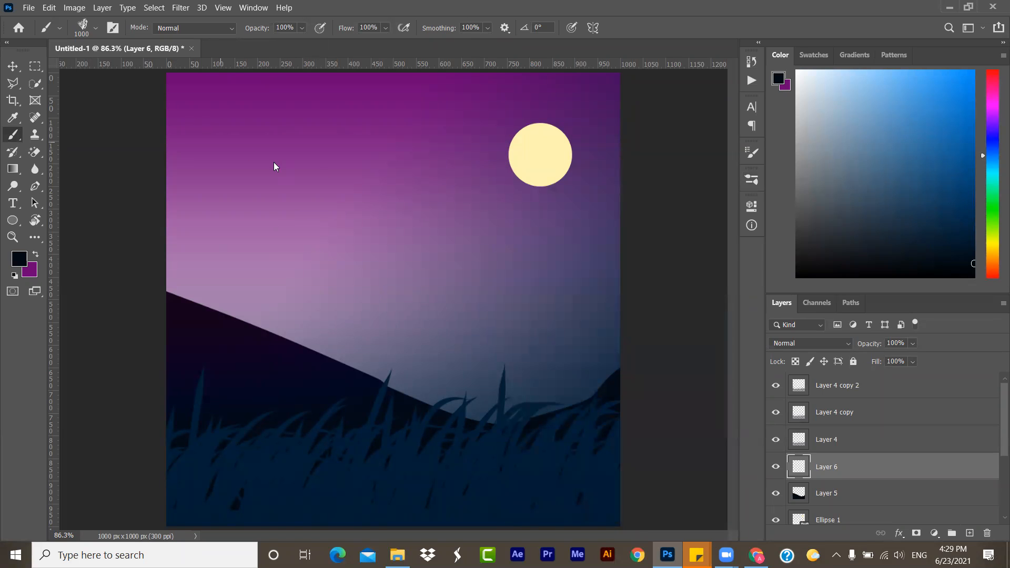
- Set the brush size to 600 px and stamp one tree on the dark hill and another at the canvas's right edge
right_click(337, 177)
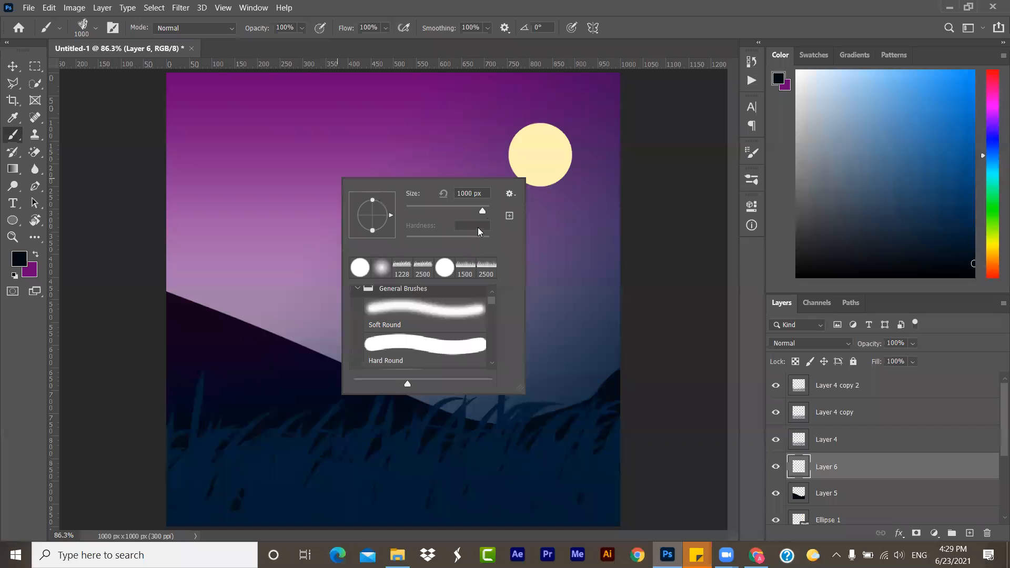
drag(482, 210, 476, 211)
text(600)
key(Return)
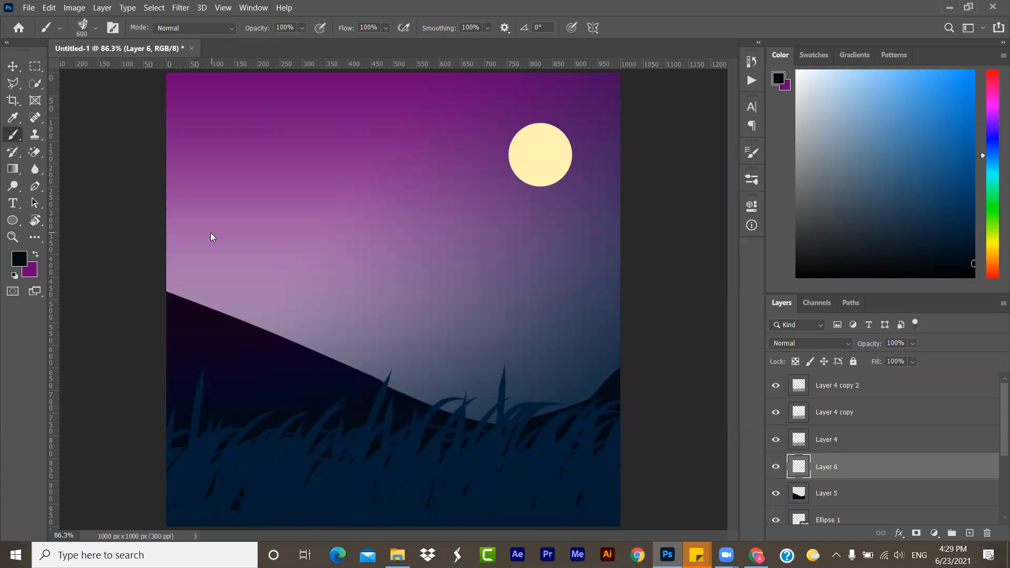
click(260, 253)
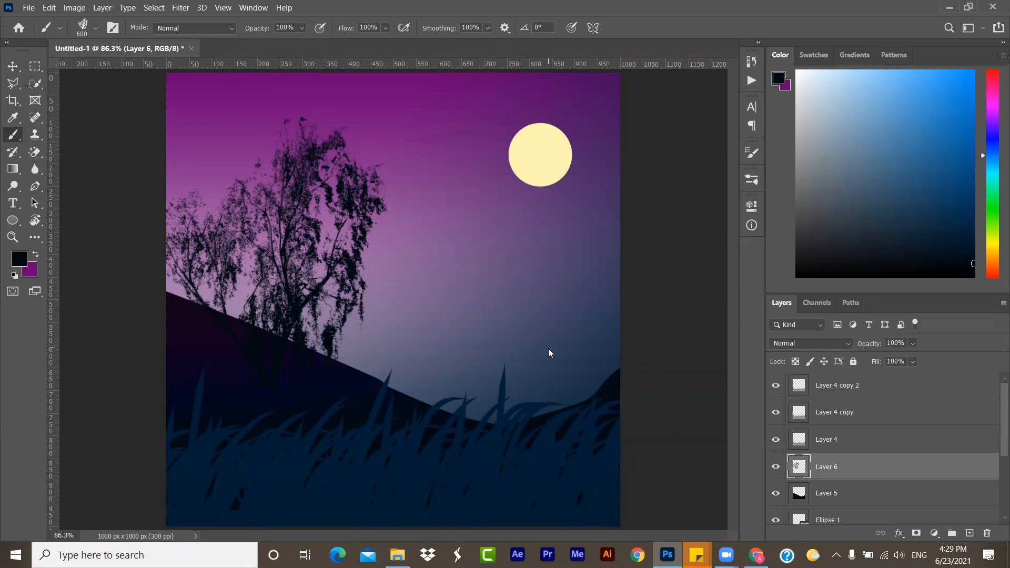
click(615, 330)
mouse_move(397, 555)
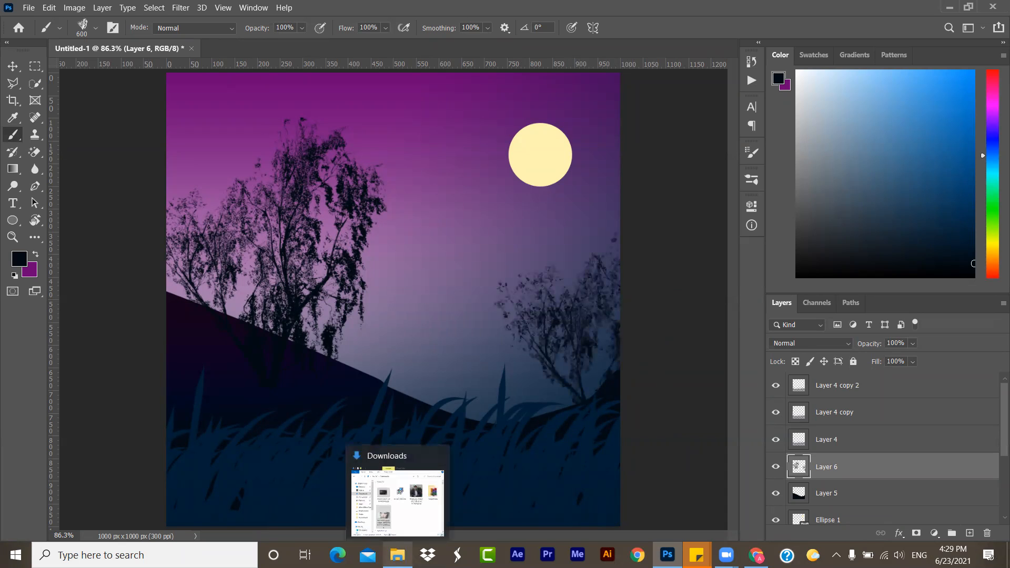
- Choose Tree Brush 4 at 650 px, stamp a conifer in front of the moon, and switch to the Move tool
click(752, 179)
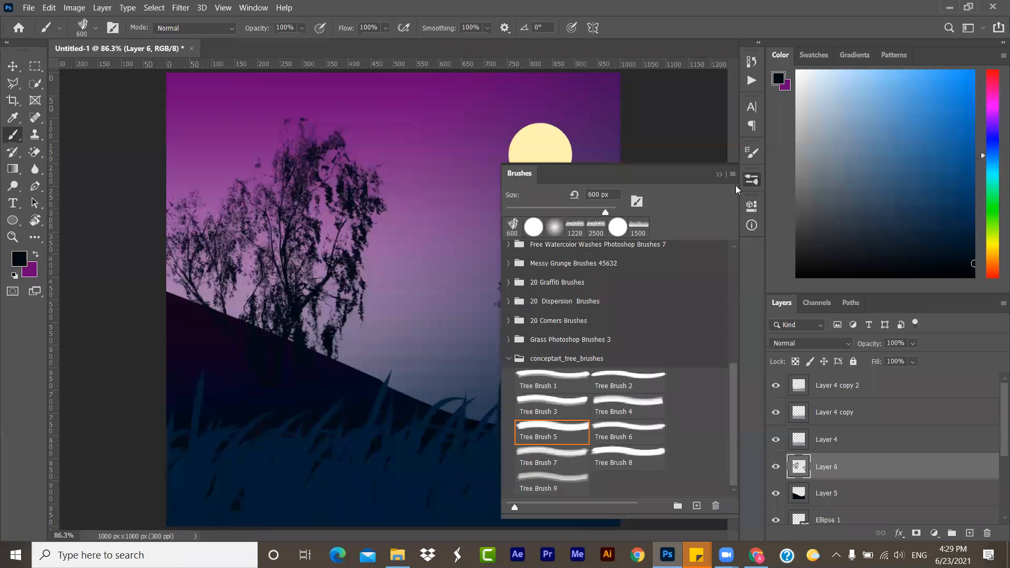
click(638, 409)
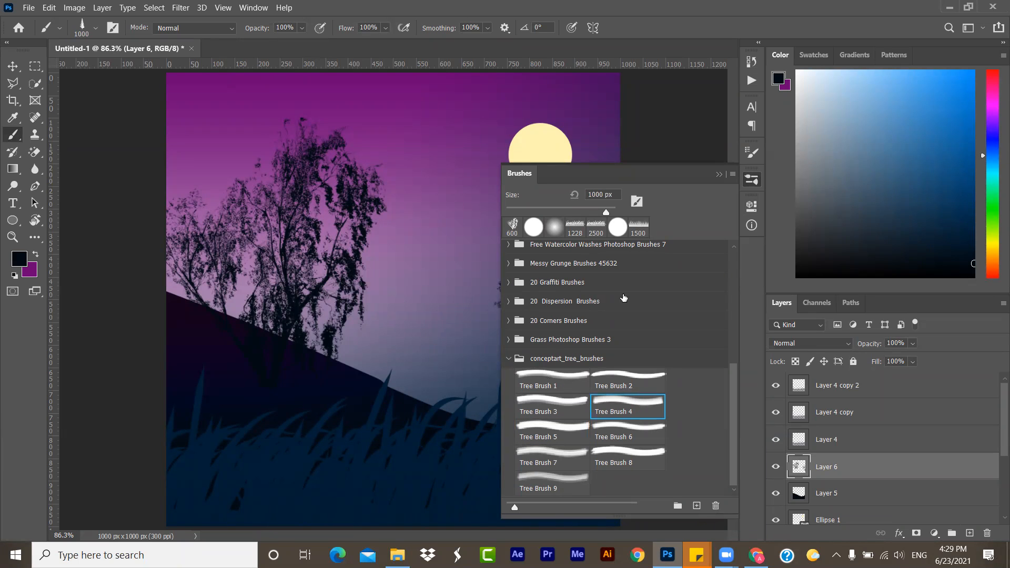
click(719, 174)
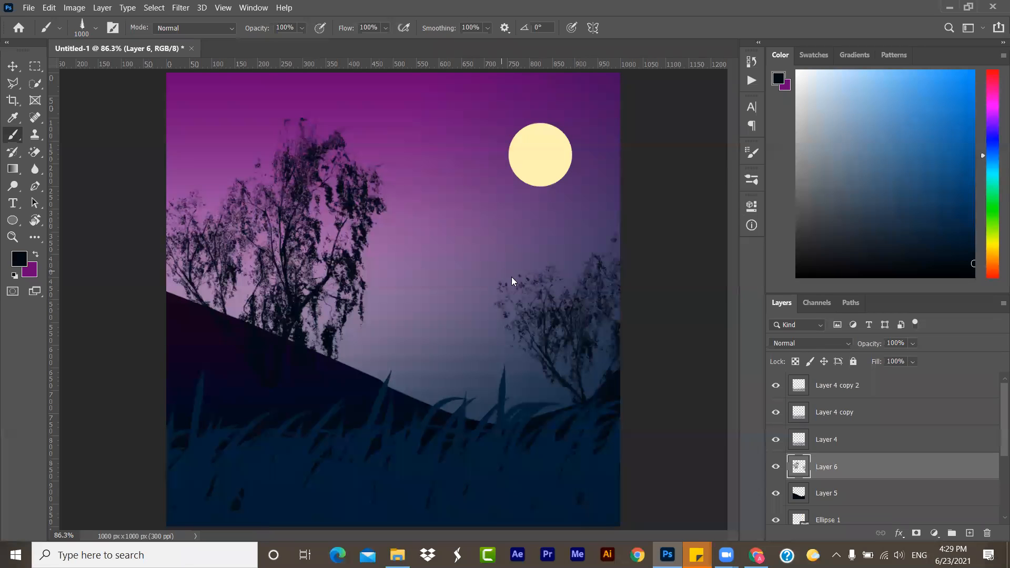
click(98, 29)
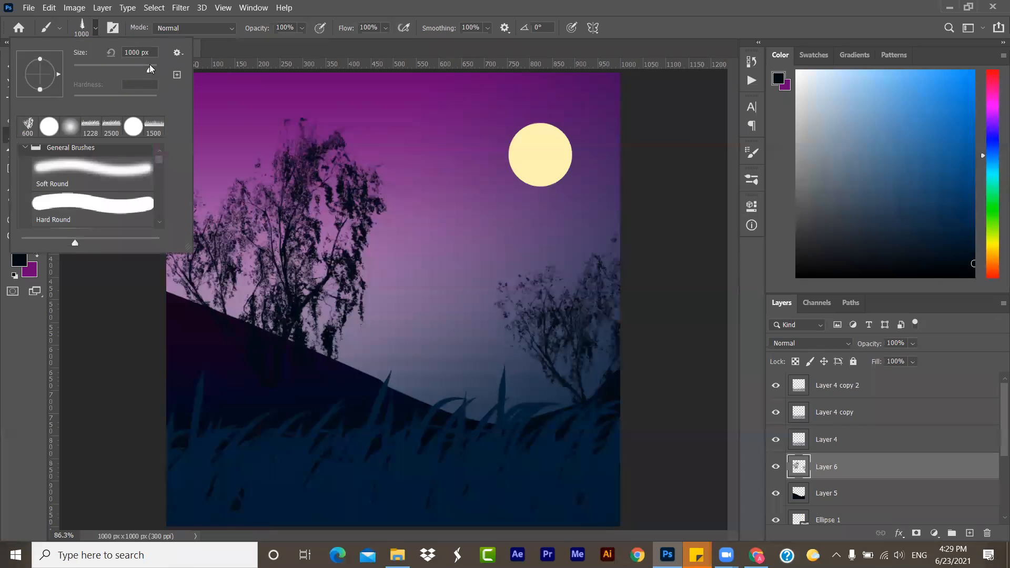
drag(152, 53, 116, 52)
text(650)
key(Return)
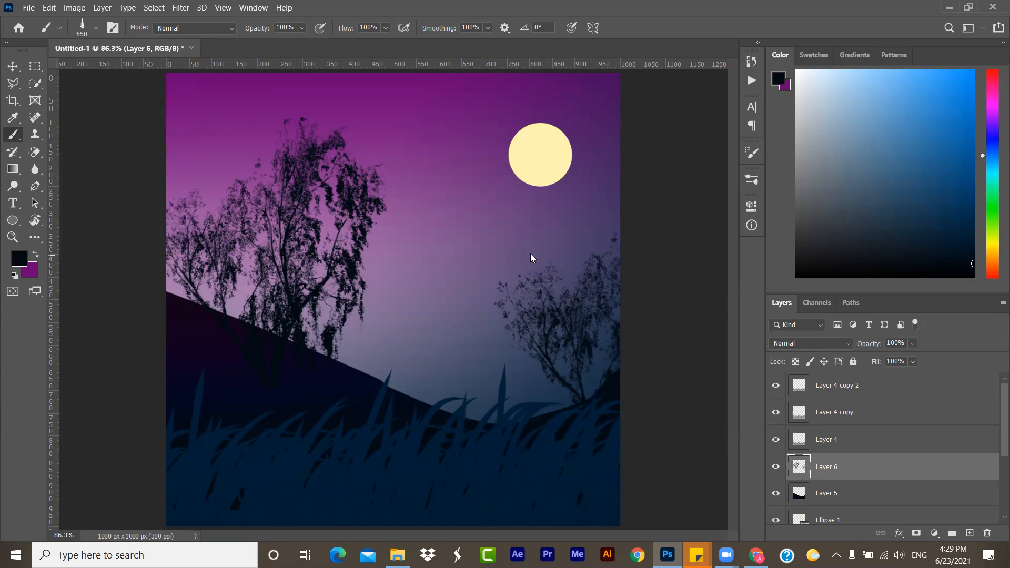
click(560, 264)
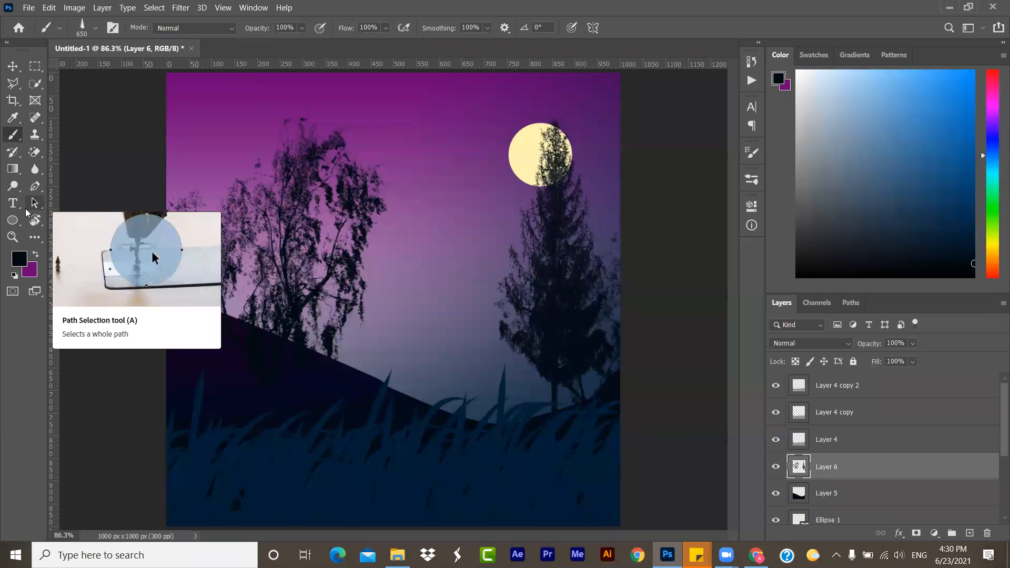
click(13, 67)
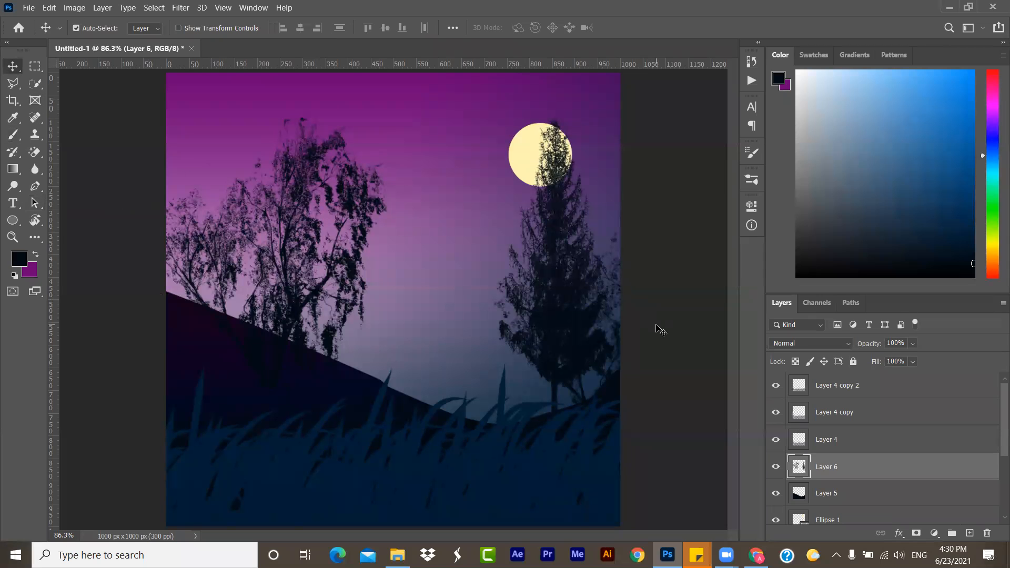
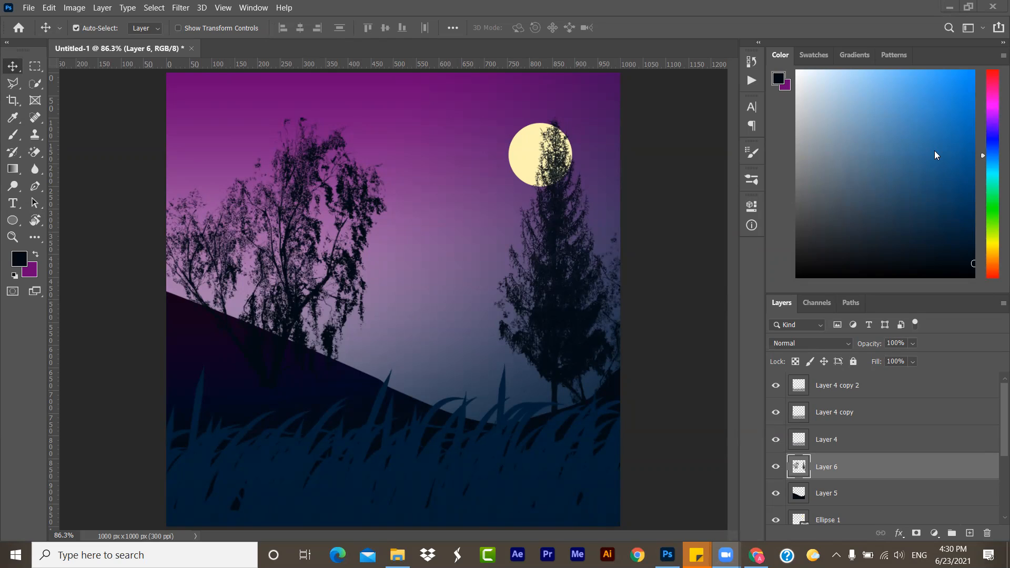
- Hide the tree layer, Layer 6, and show it again to compare the scene with and without trees
click(776, 468)
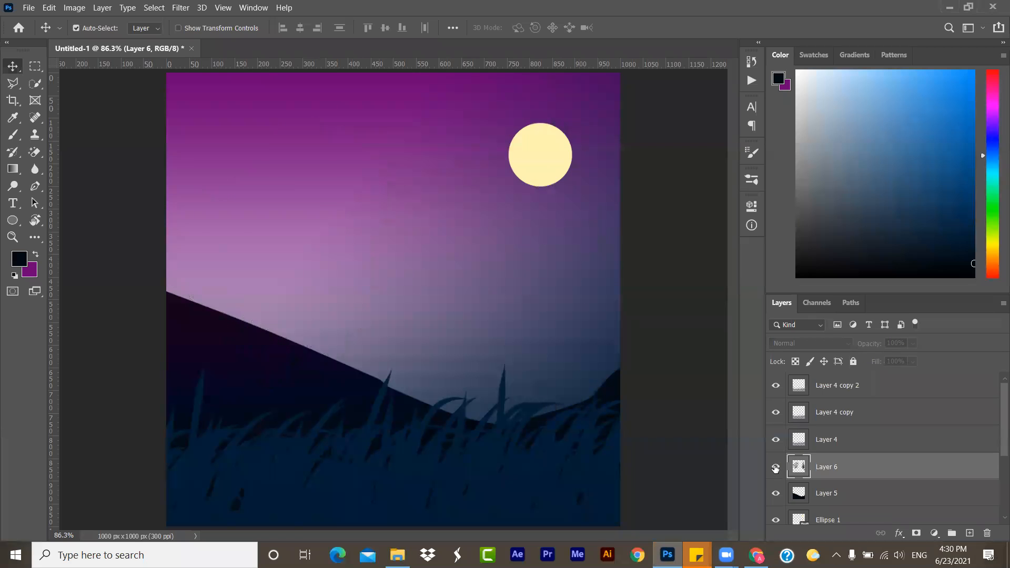
click(776, 468)
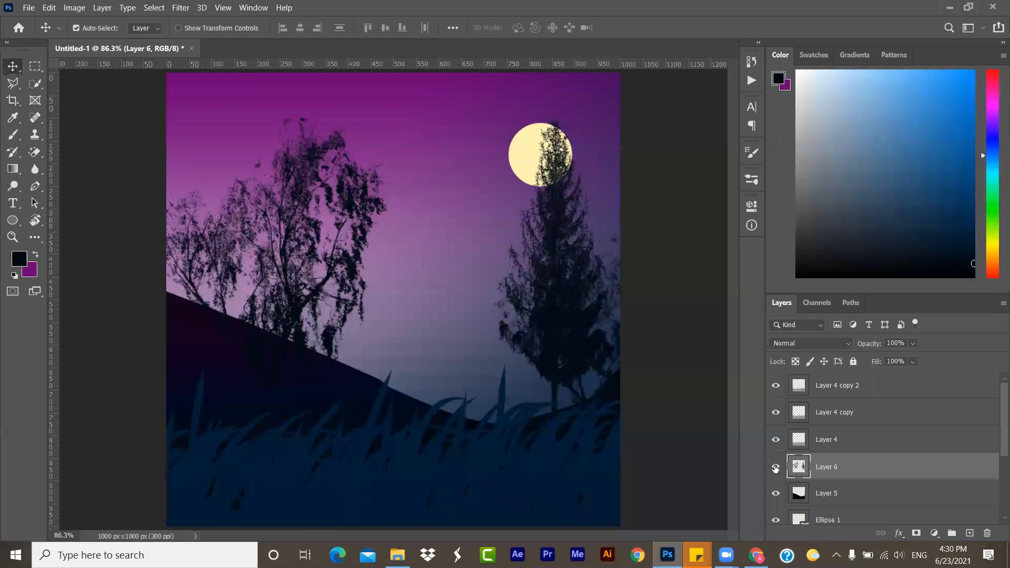
click(17, 86)
click(157, 99)
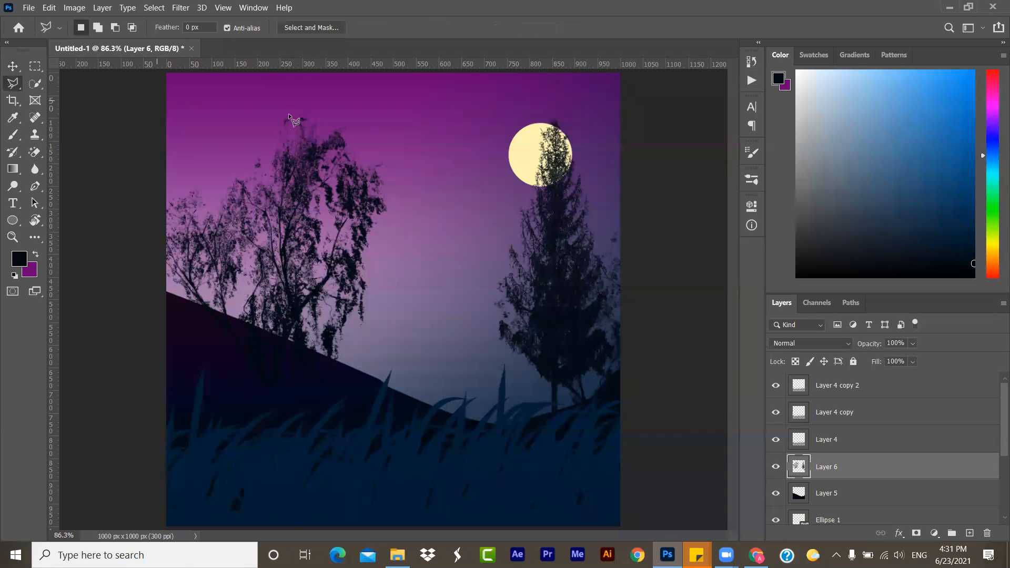
click(433, 103)
click(409, 311)
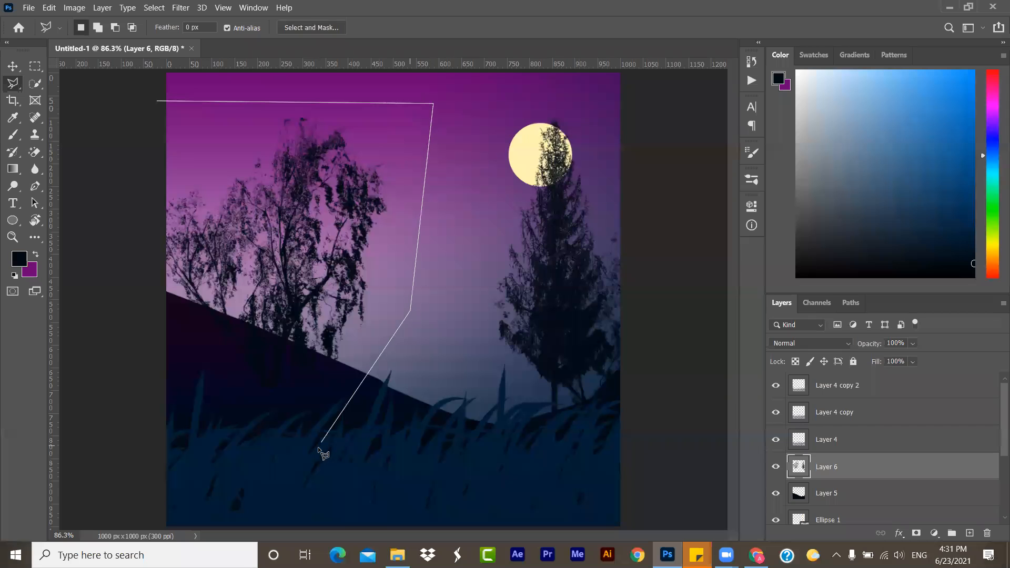
click(53, 422)
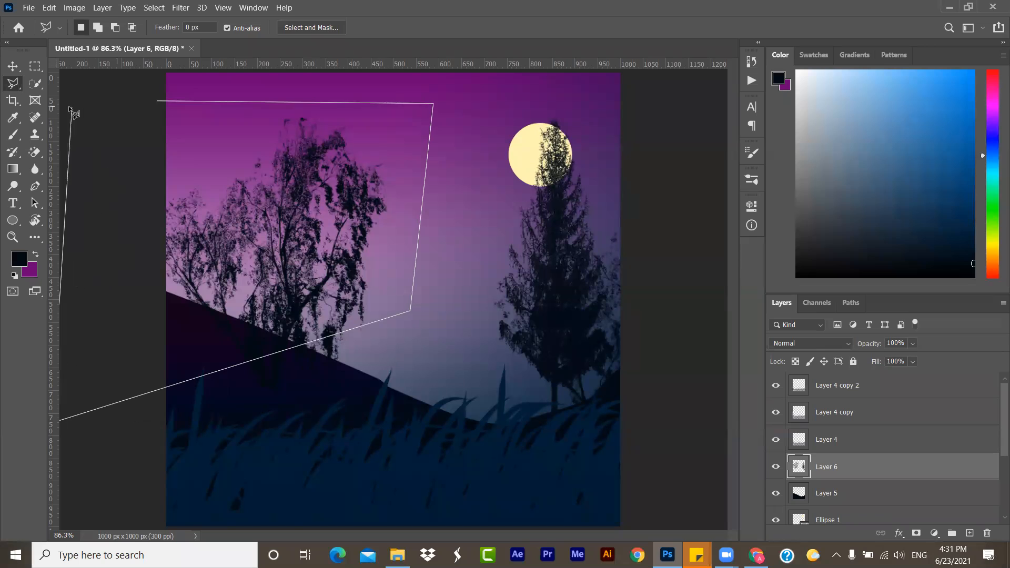
key(Escape)
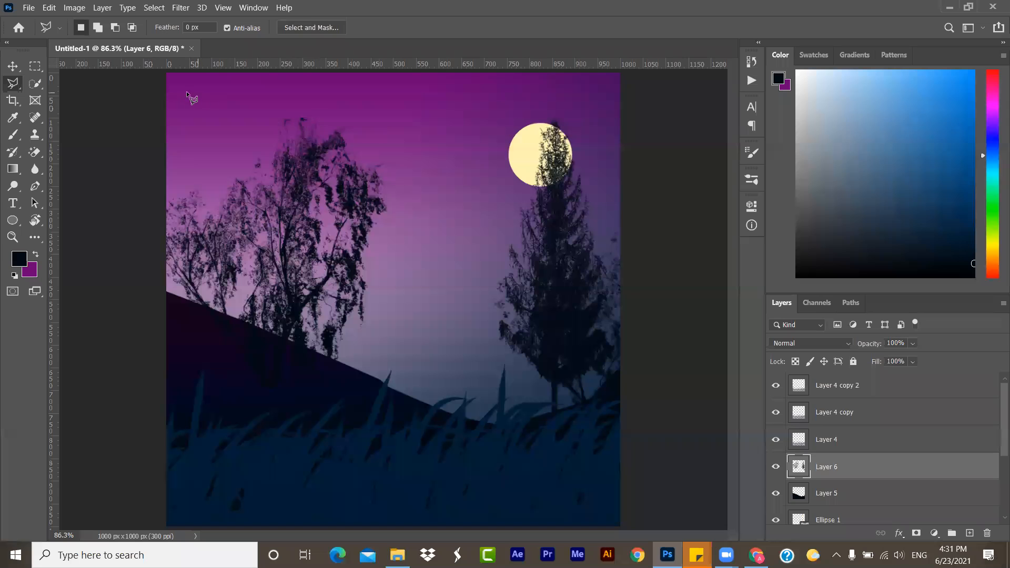
- Outline the leafy trees on the dark hill with the Polygonal Lasso and delete them from Layer 6
click(164, 89)
click(426, 109)
click(412, 371)
click(359, 476)
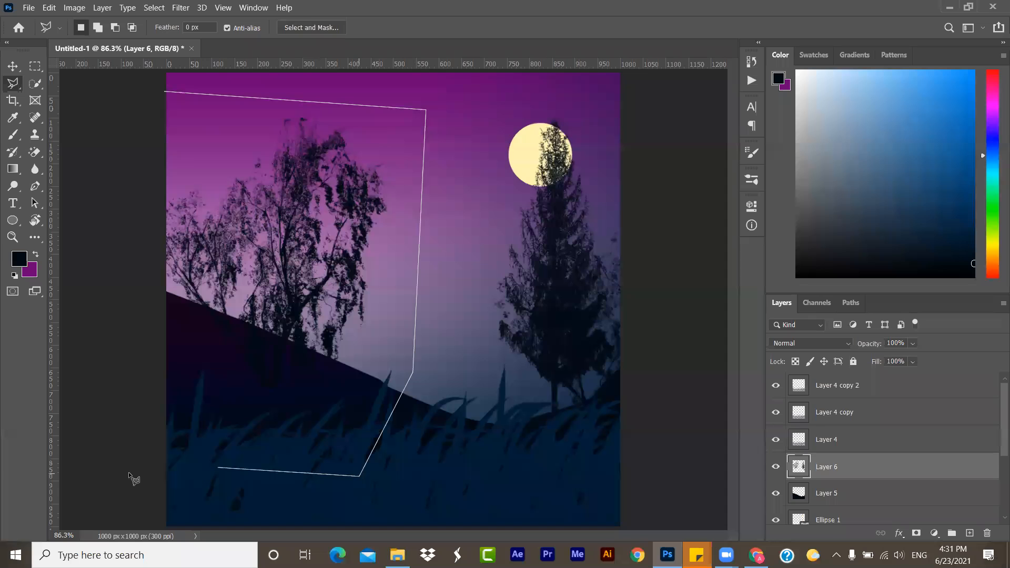
click(129, 474)
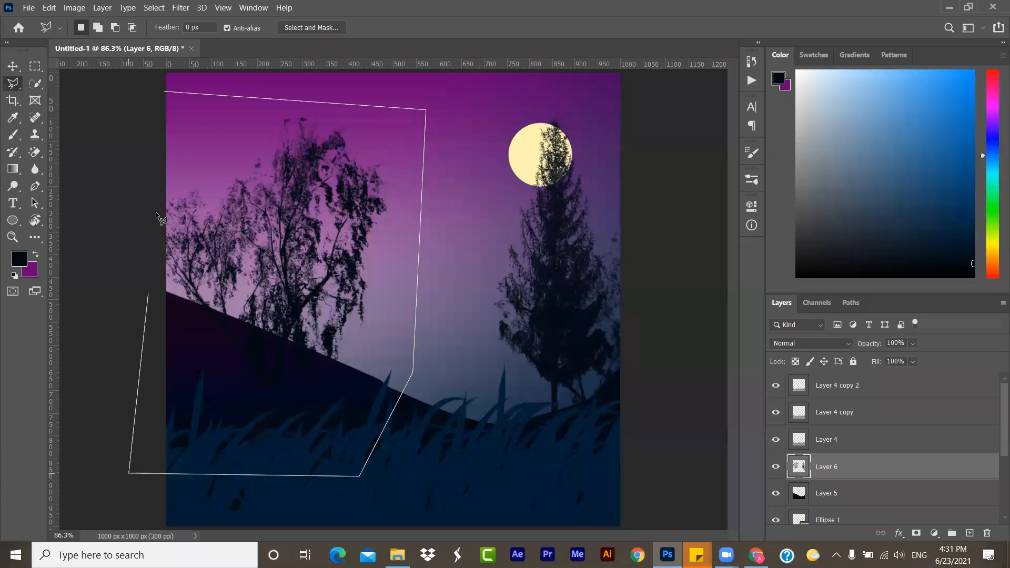
click(163, 93)
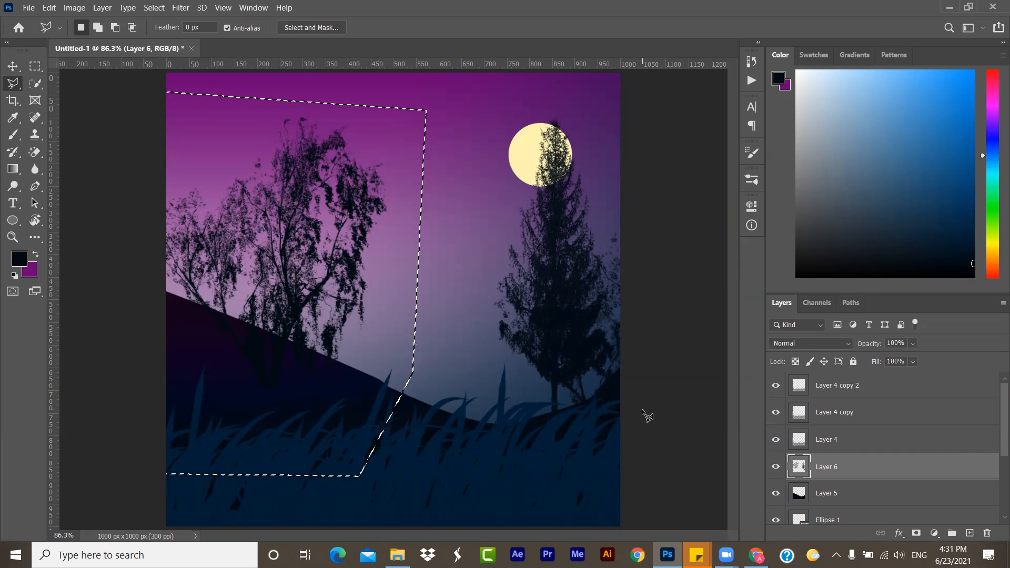
key(Delete)
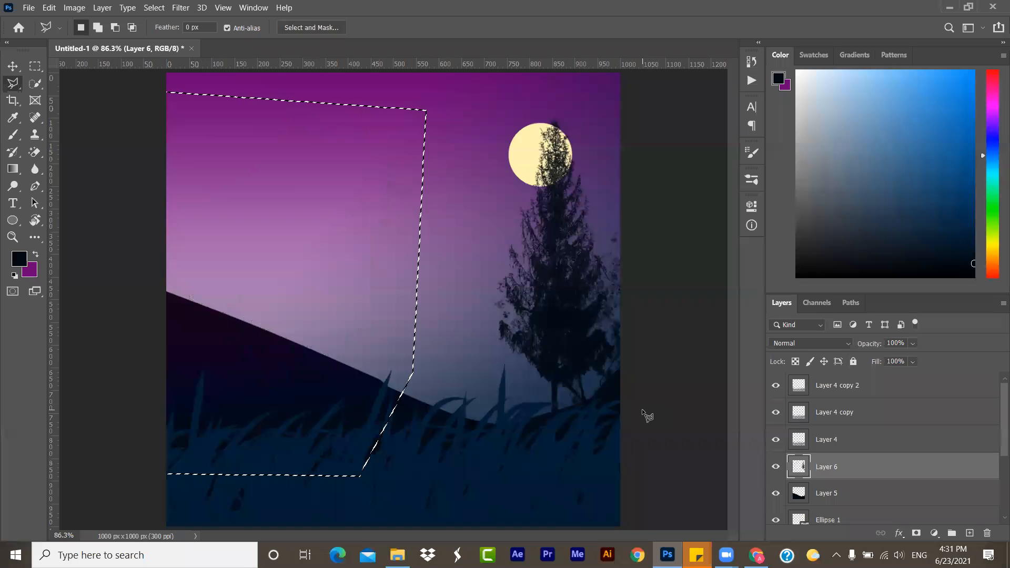
- Undo the tree deletion, clear the lasso selection and return to the Move tool
key(ctrl+z)
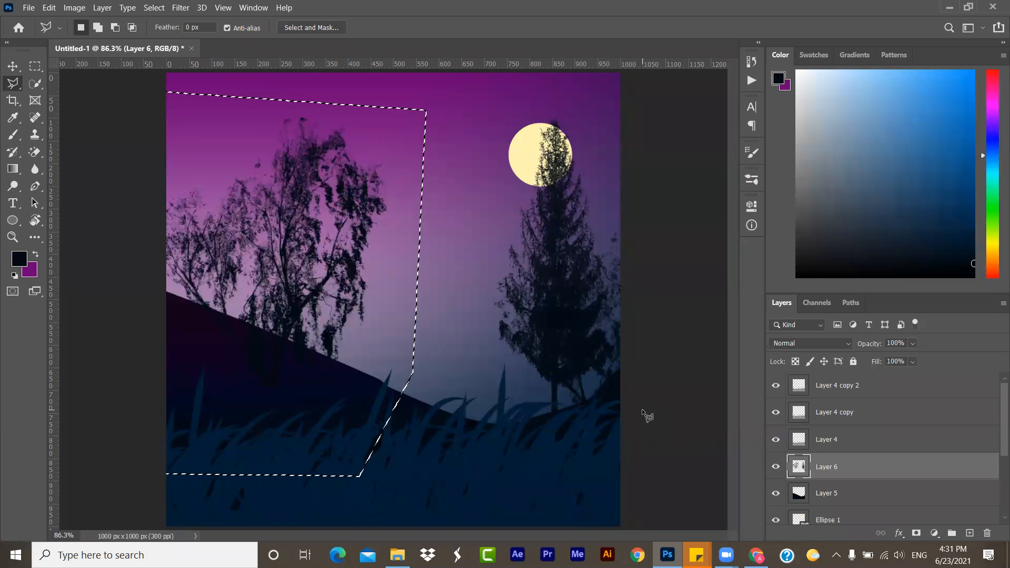
click(35, 66)
click(134, 186)
click(15, 68)
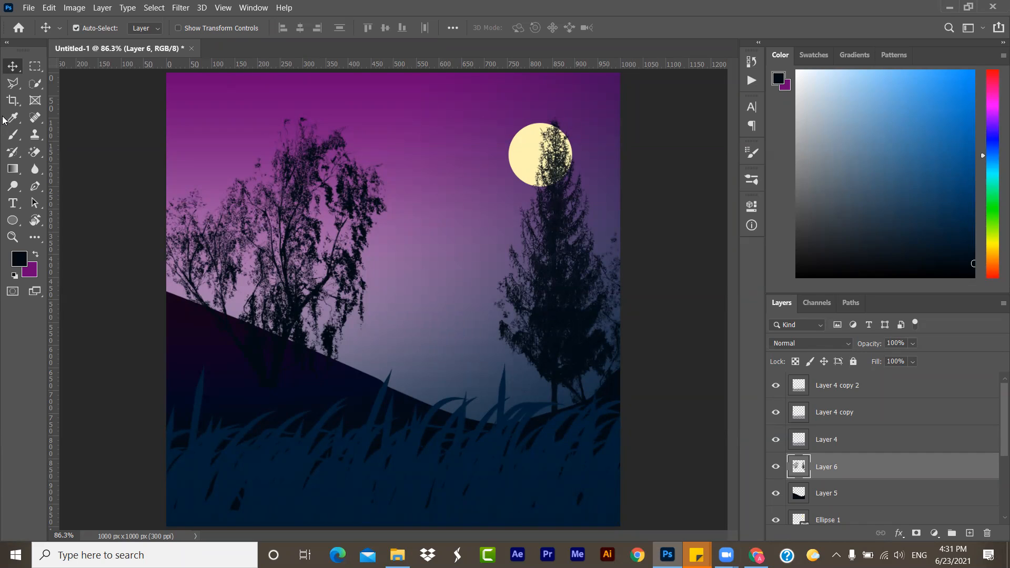
- Switch to the Pencil tool and duplicate the tree layer, Layer 6, and the grass layer, Layer 4
click(15, 136)
right_click(15, 138)
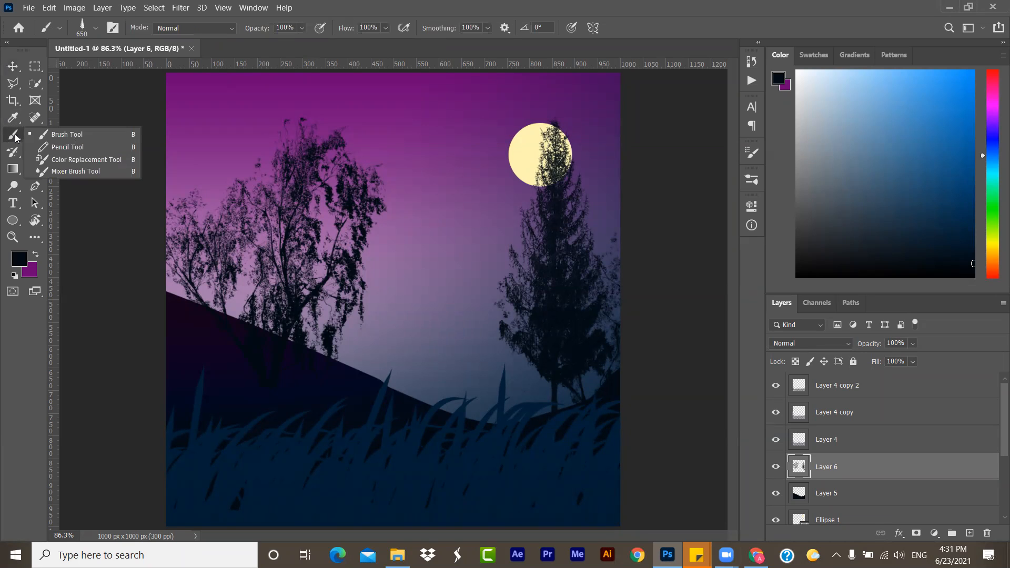
click(42, 147)
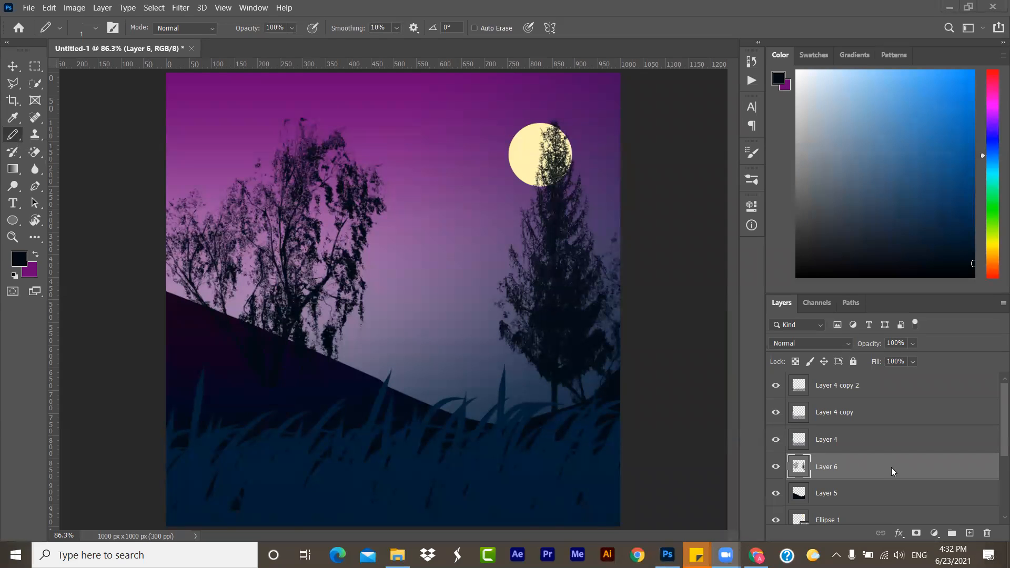
drag(891, 470, 971, 534)
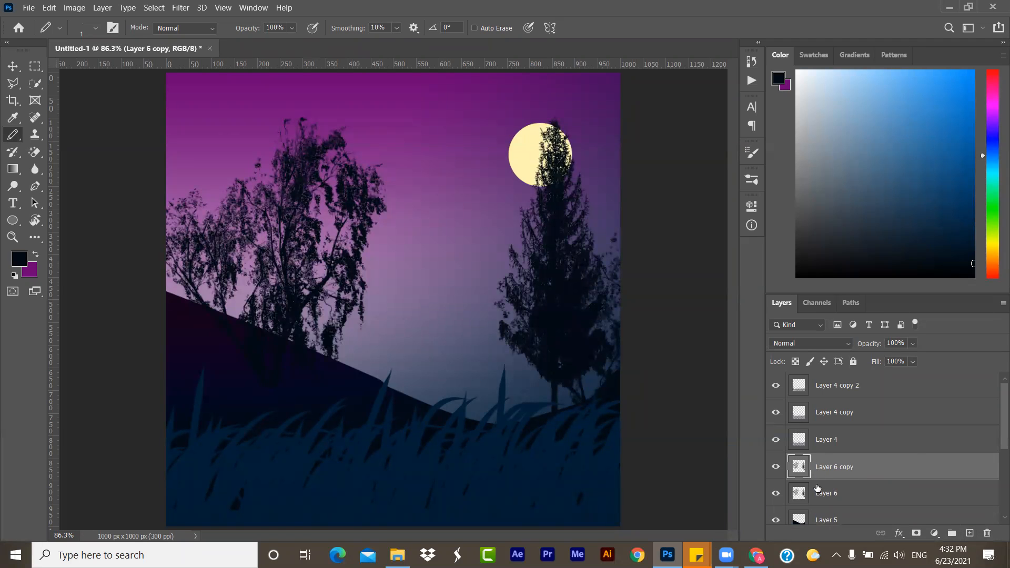
drag(912, 445, 970, 534)
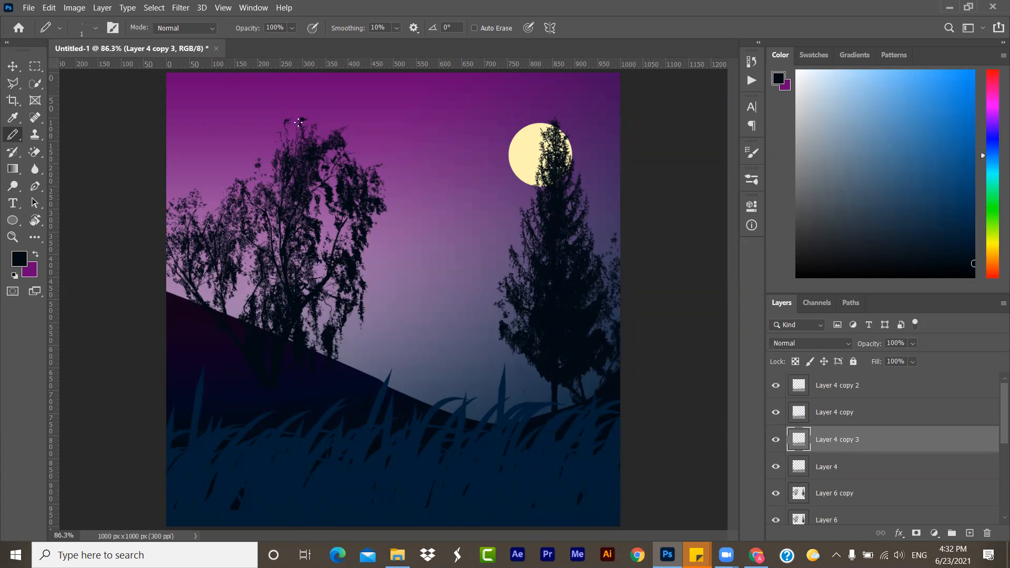
- Set the foreground color to white (ffffff) and dot three tiny stars across the upper sky with the 1 px Pencil
double_click(18, 258)
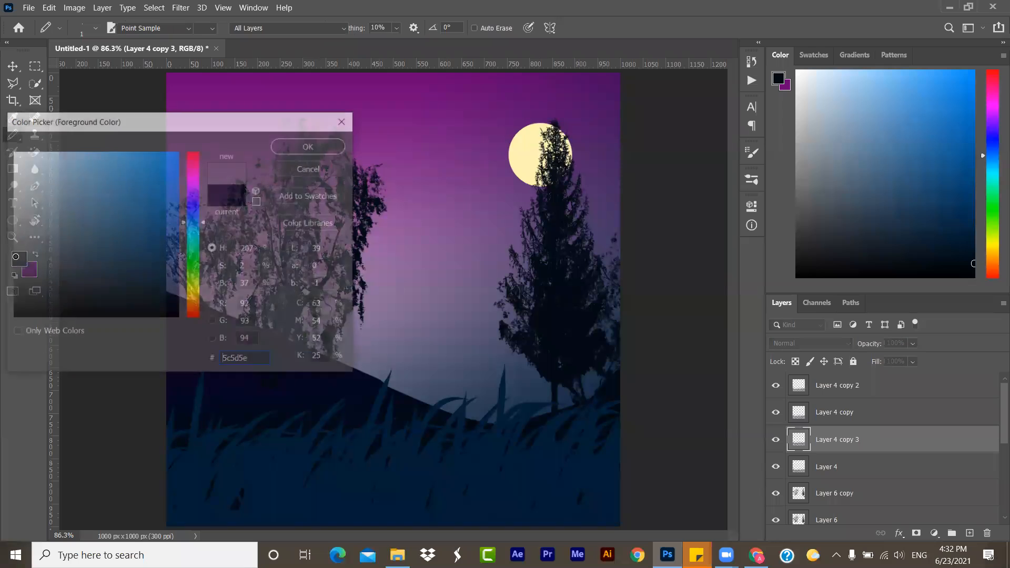
text(ffffff)
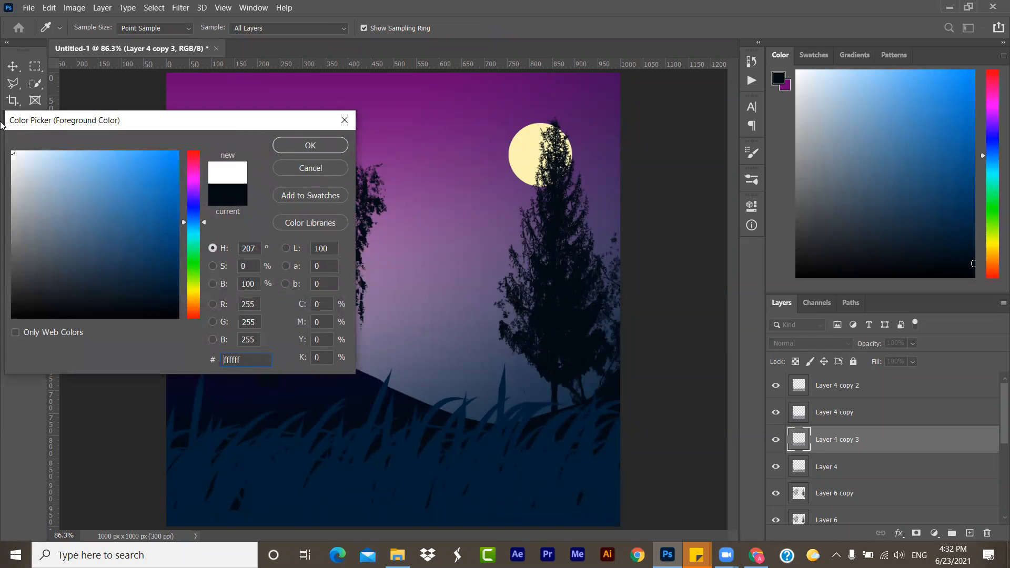
click(293, 145)
click(269, 101)
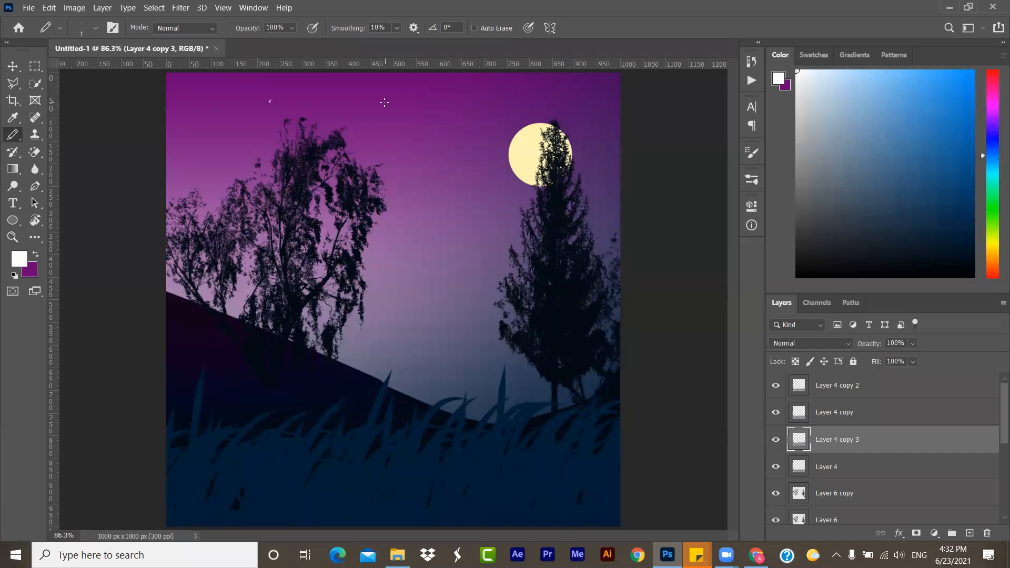
click(463, 96)
click(412, 132)
- Scribble thin white freehand loops across the sky, trees and moon with the 1 px Pencil
mouse_move(461, 166)
mouse_down()
mouse_move(444, 185)
mouse_move(395, 315)
mouse_move(479, 200)
mouse_move(442, 120)
mouse_move(167, 110)
mouse_up()
mouse_move(167, 156)
mouse_down()
mouse_move(566, 100)
mouse_move(618, 165)
mouse_up()
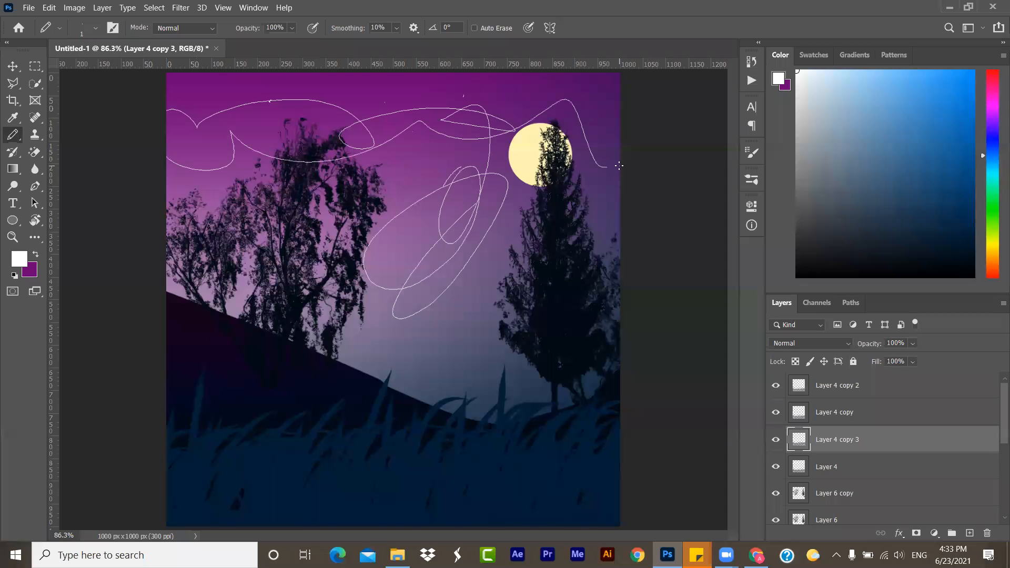
mouse_move(359, 112)
mouse_down()
mouse_move(478, 186)
mouse_move(390, 192)
mouse_up()
- Set the Pencil size to 130 px
click(96, 29)
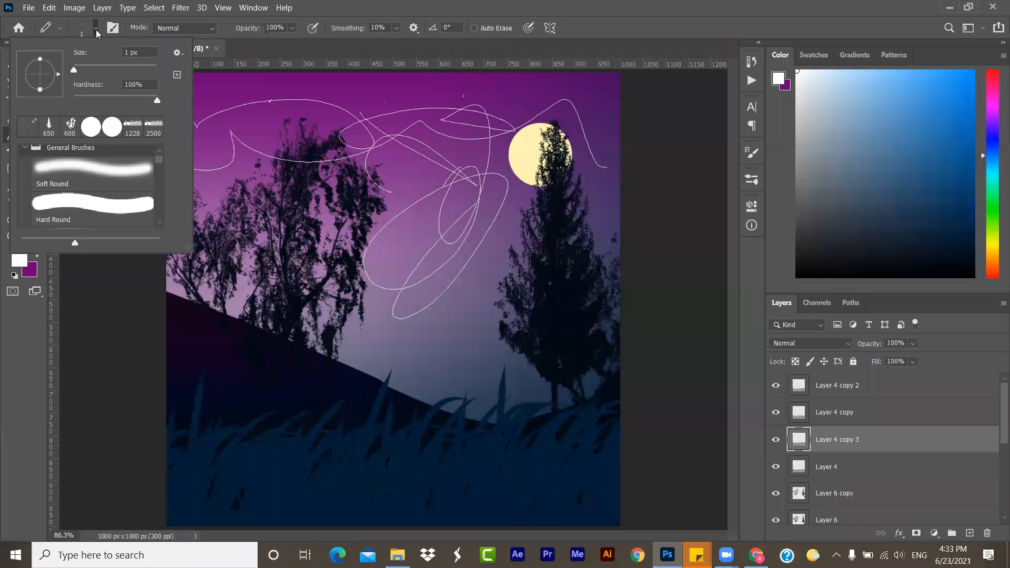
click(96, 29)
click(59, 27)
click(59, 28)
click(95, 29)
drag(94, 65, 117, 68)
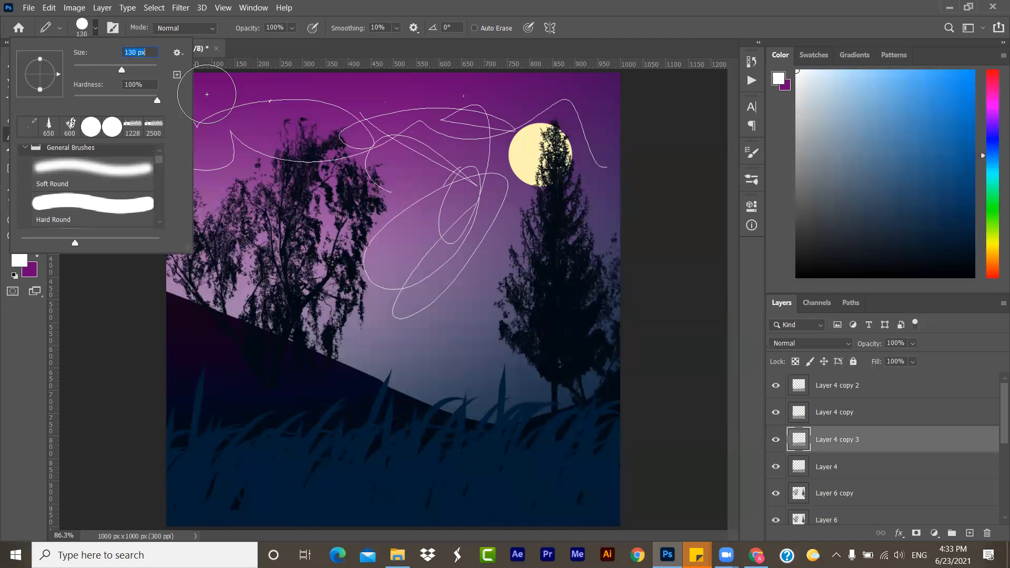
- Draw a thick white stroke across the upper sky, and undo it together with the earlier thin scribbles
click(265, 111)
mouse_move(265, 111)
mouse_down()
mouse_move(423, 93)
mouse_move(416, 219)
mouse_up()
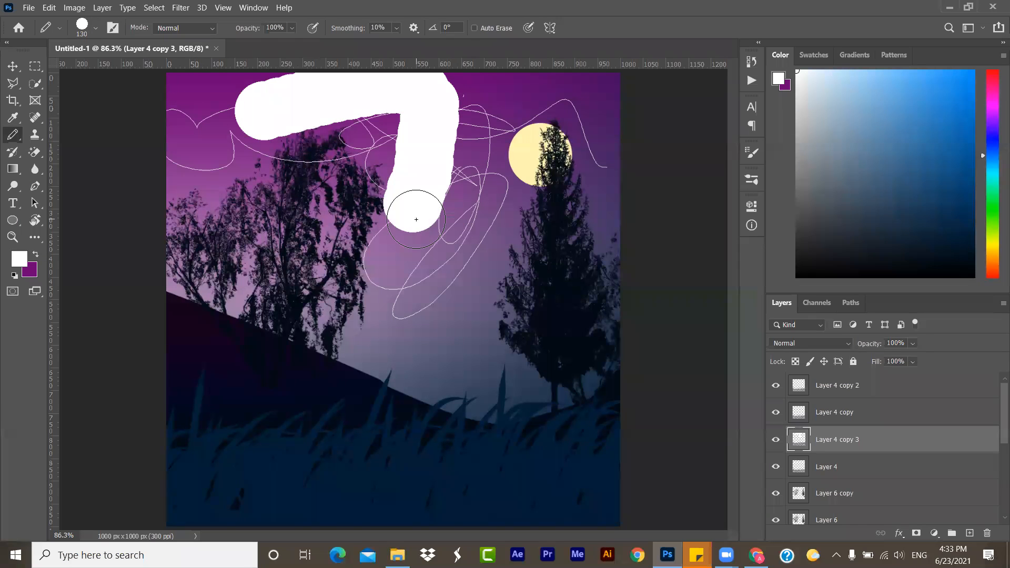
key(ctrl+z)
key(ctrl+z)
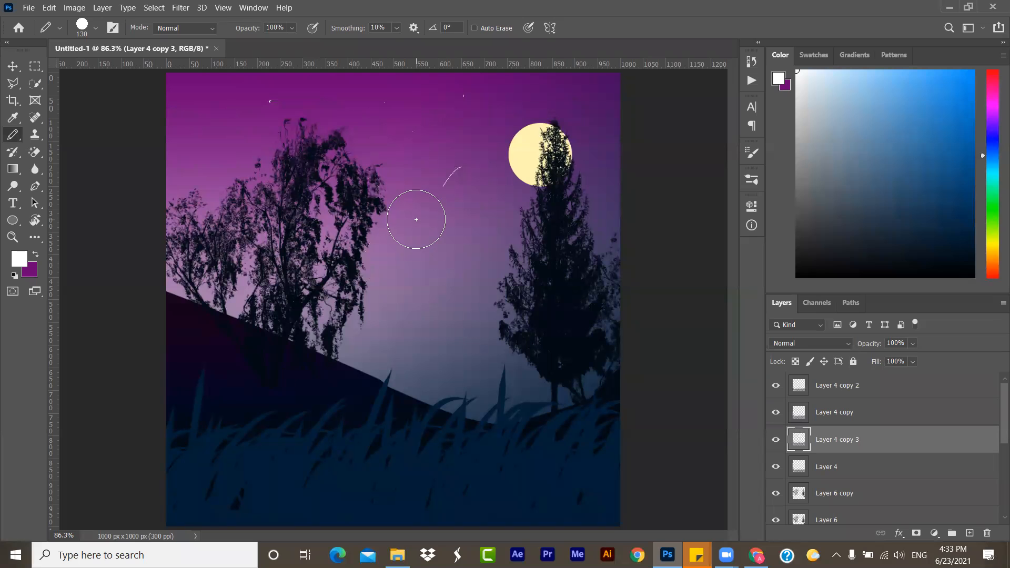
key(ctrl+z)
- Try to paint on Layer 4 copy 3 with the Clone Stamp tool and dismiss the resulting message
right_click(16, 144)
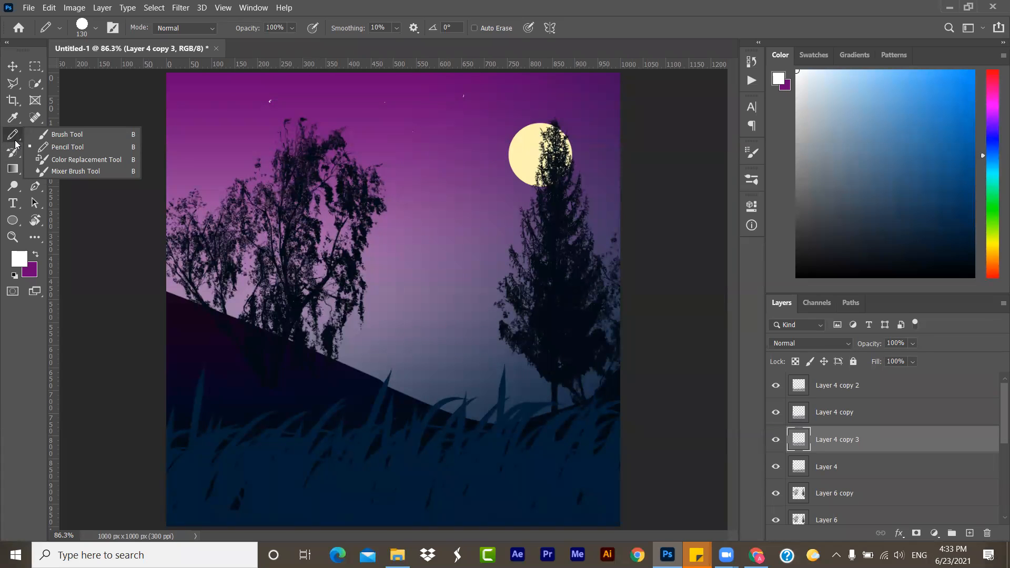
click(6, 415)
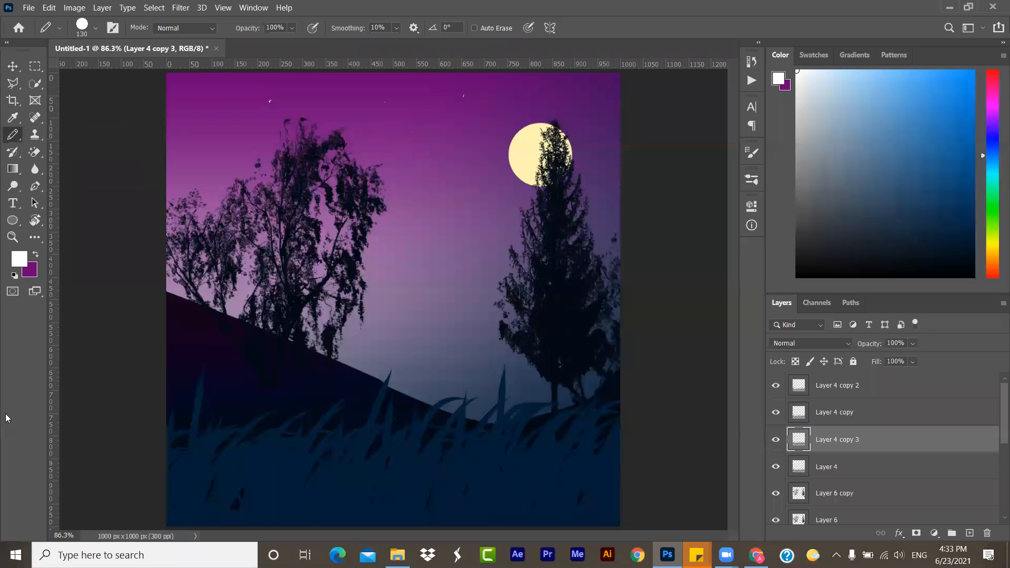
click(37, 143)
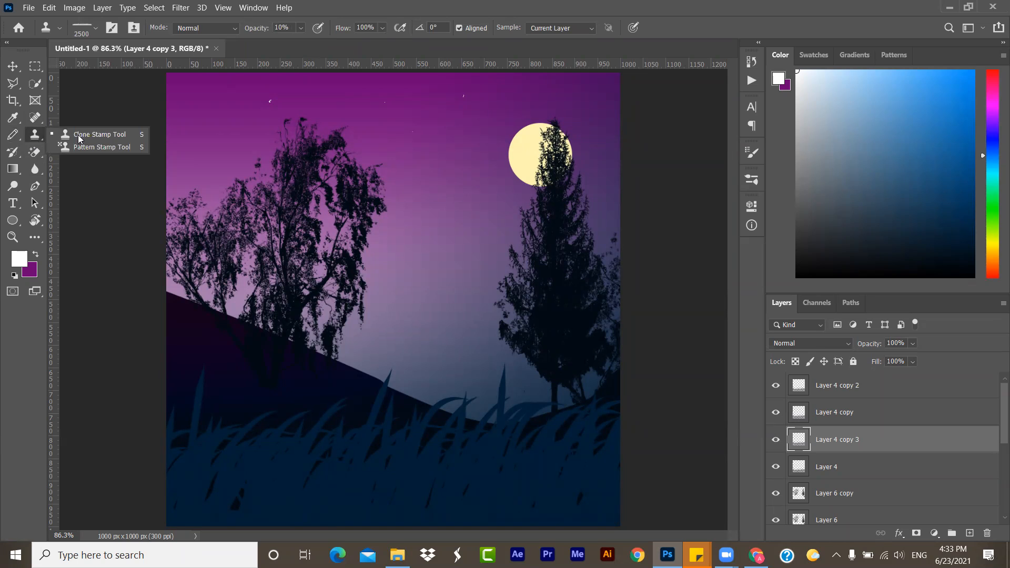
click(181, 135)
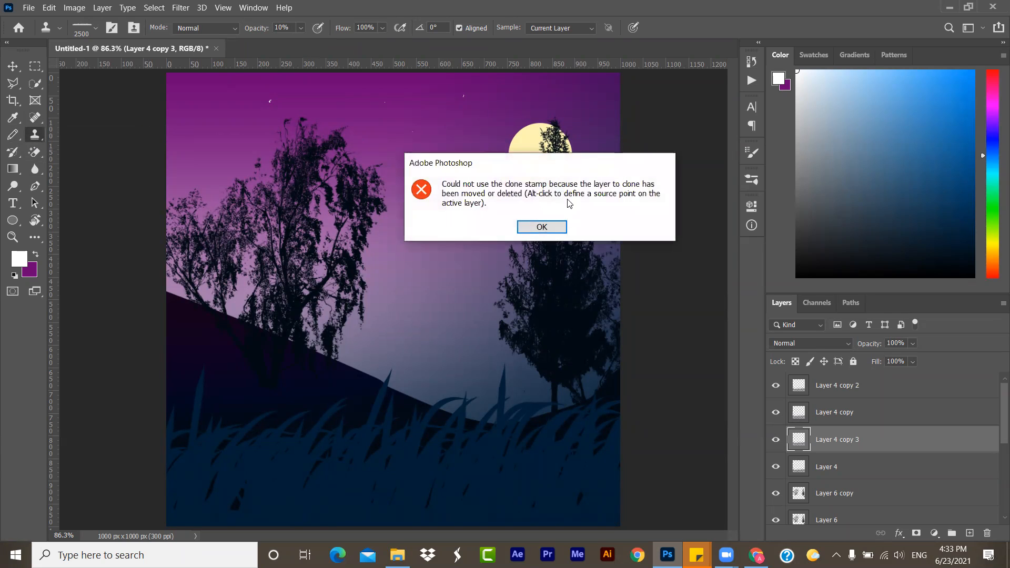
click(558, 228)
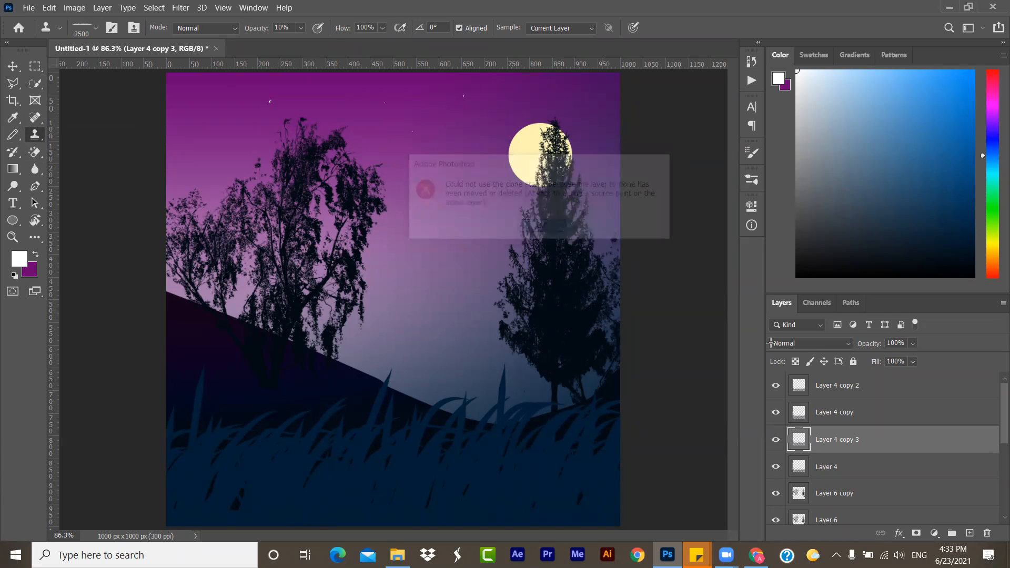
- Select the original tree layer, Layer 6, leaving its layer style settings unedited
scroll(882, 477, down, 5)
click(837, 378)
scroll(839, 382, up, 2)
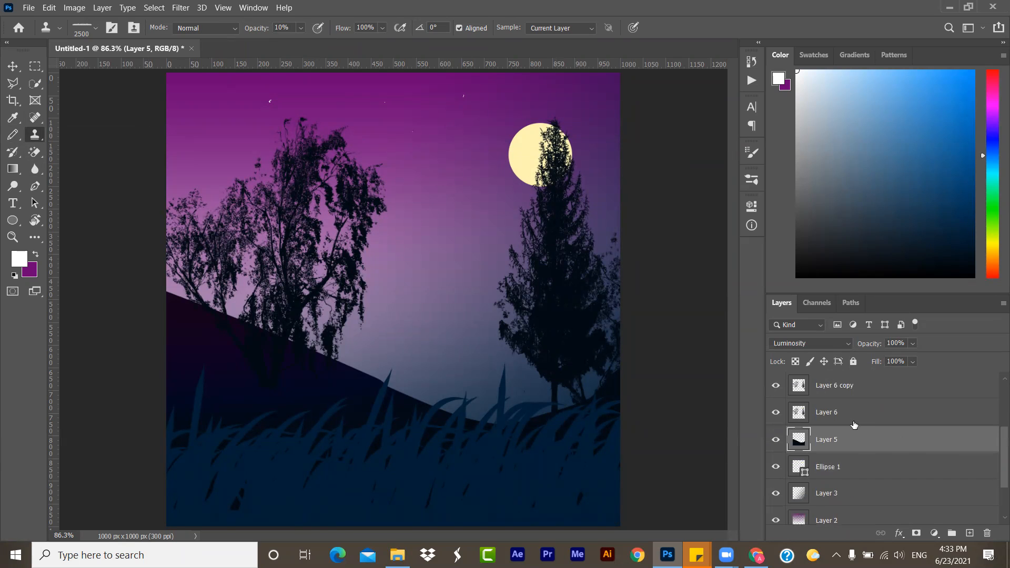
double_click(855, 421)
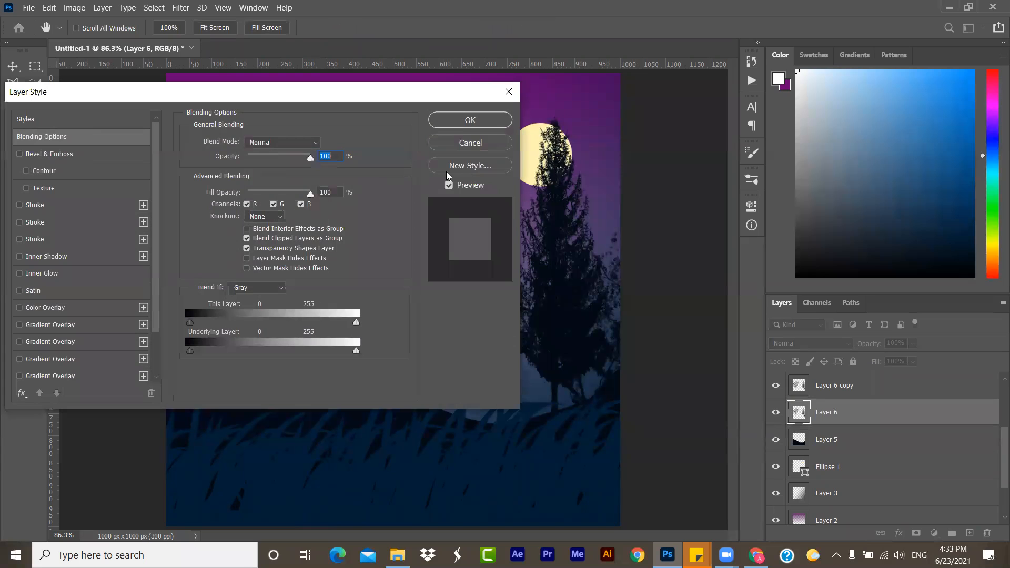
click(473, 144)
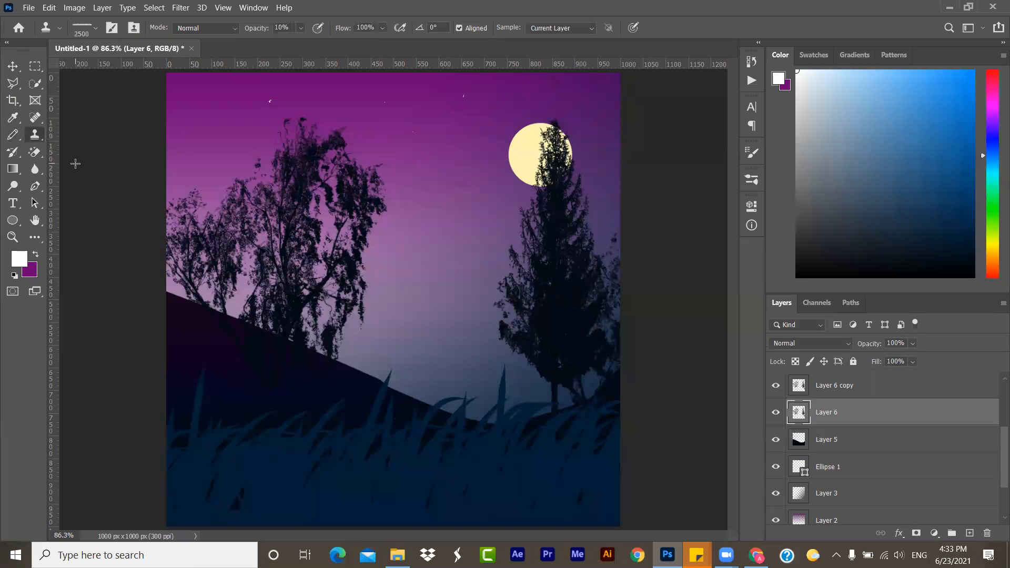
- Look at the Clone Stamp tool's variants and switch from the Pencil to the Brush tool
right_click(43, 137)
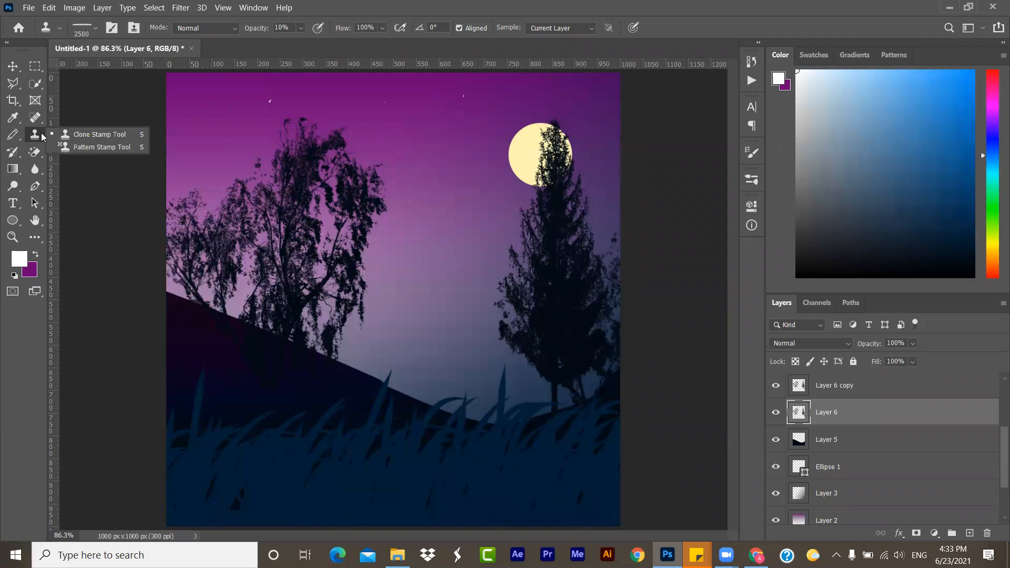
click(42, 135)
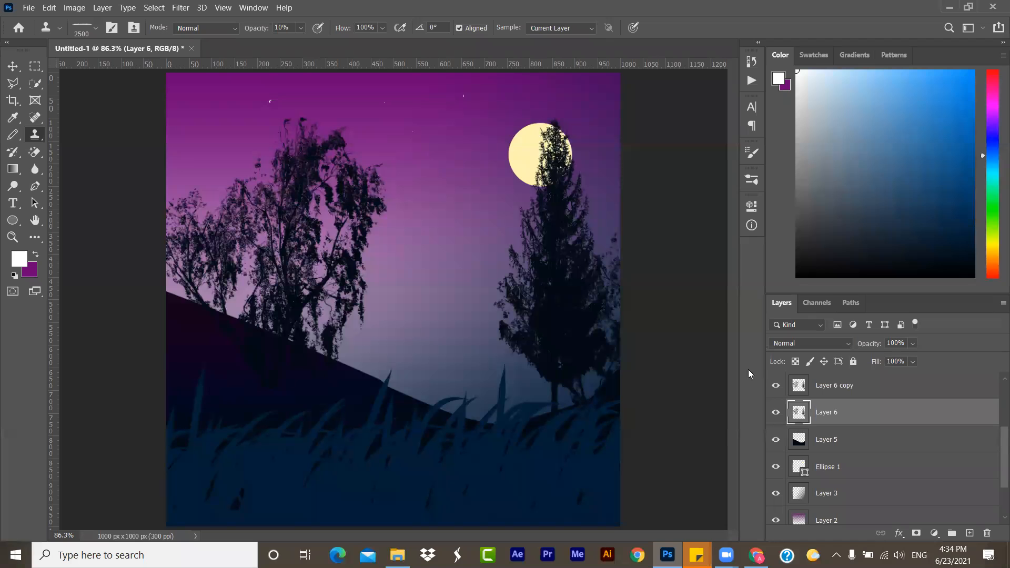
click(13, 135)
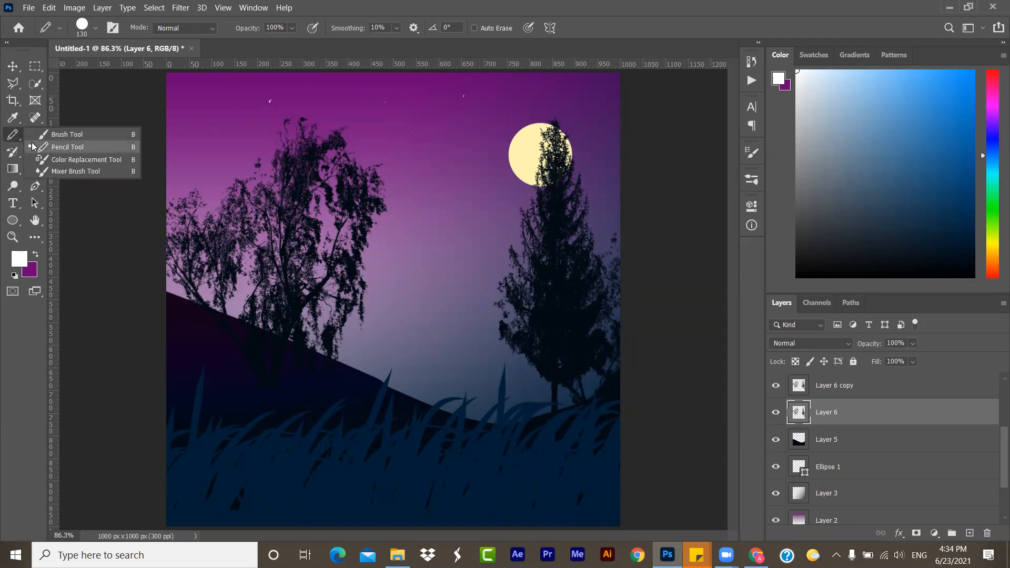
click(38, 134)
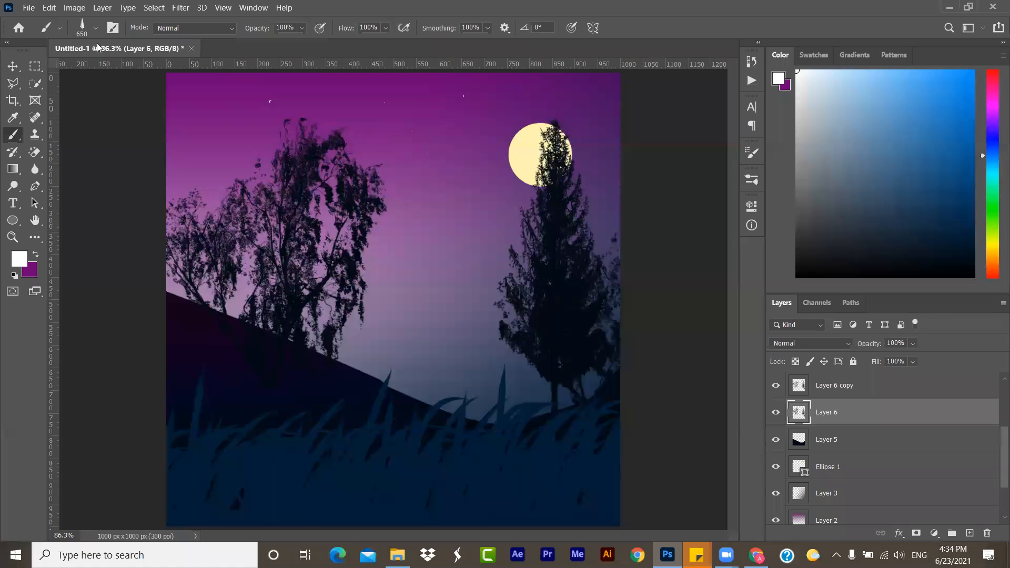
- Open the Brush tool's presets and collapse the General Brushes folder
click(96, 29)
click(96, 29)
click(95, 29)
click(96, 29)
click(96, 29)
click(96, 28)
click(95, 29)
click(95, 29)
click(96, 29)
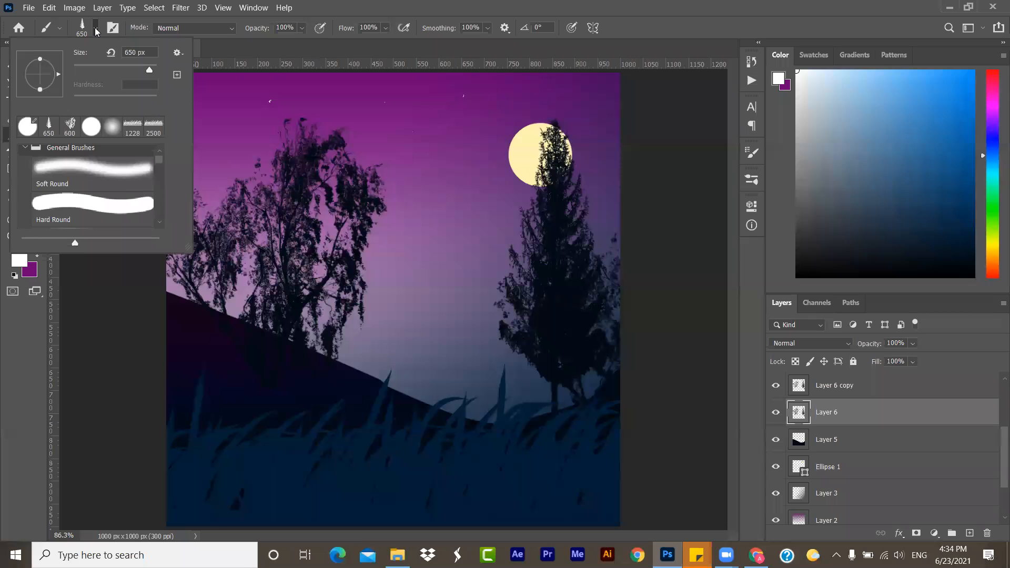
mouse_move(158, 160)
mouse_down()
mouse_move(160, 217)
mouse_move(149, 139)
mouse_up()
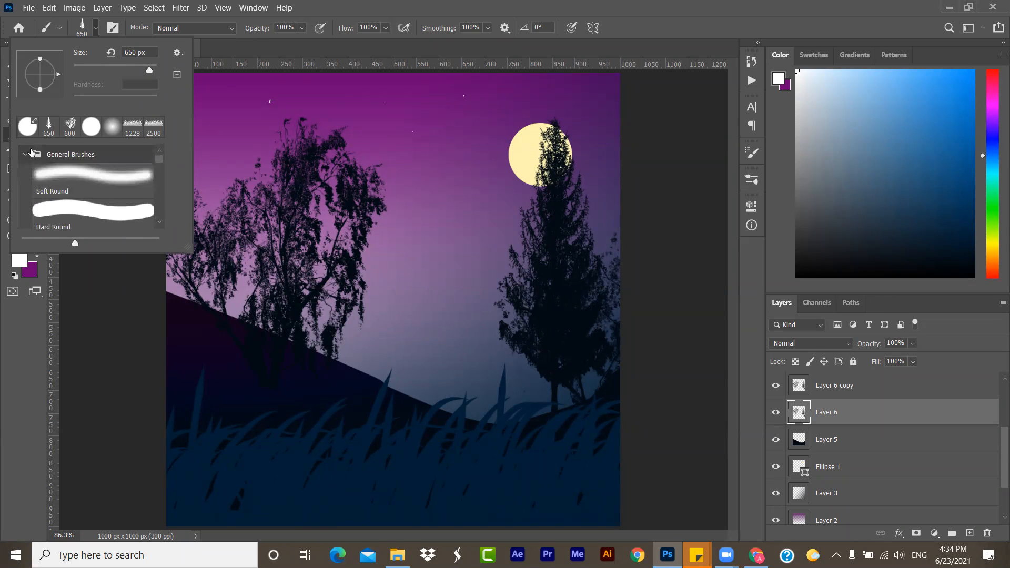
click(25, 155)
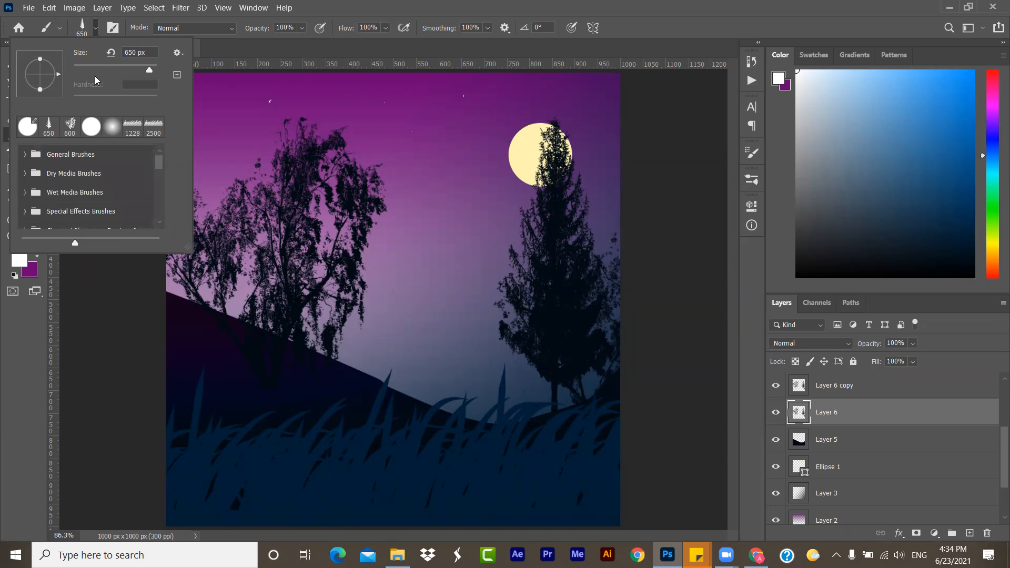
click(96, 29)
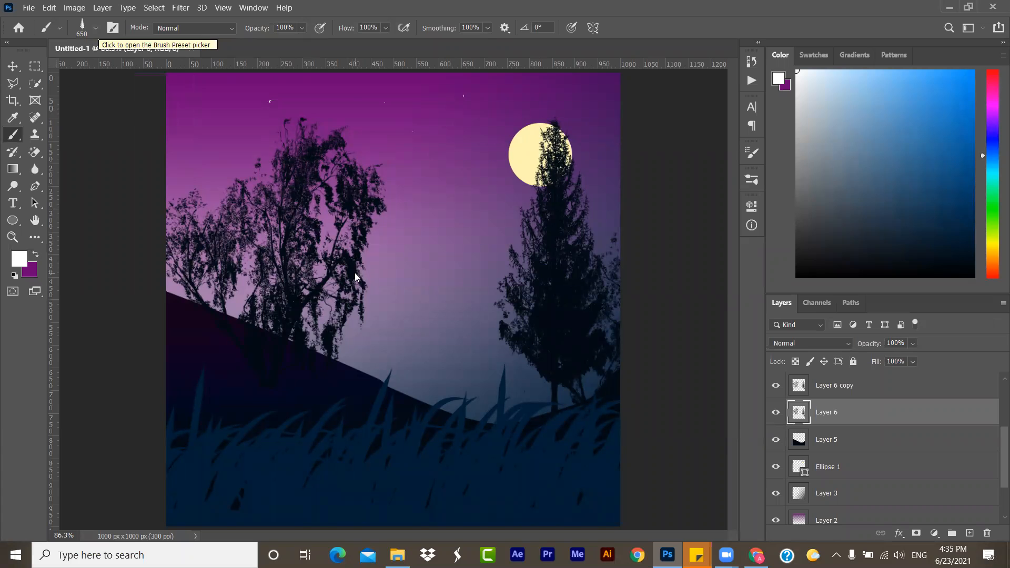
- Reduce the brush size to 394 px and look through the brush preset folders
key(alt)
mouse_move(356, 272)
mouse_down()
mouse_move(334, 271)
mouse_move(565, 313)
mouse_move(315, 247)
mouse_move(586, 292)
mouse_move(295, 263)
mouse_move(198, 234)
mouse_move(197, 202)
mouse_move(211, 268)
mouse_up()
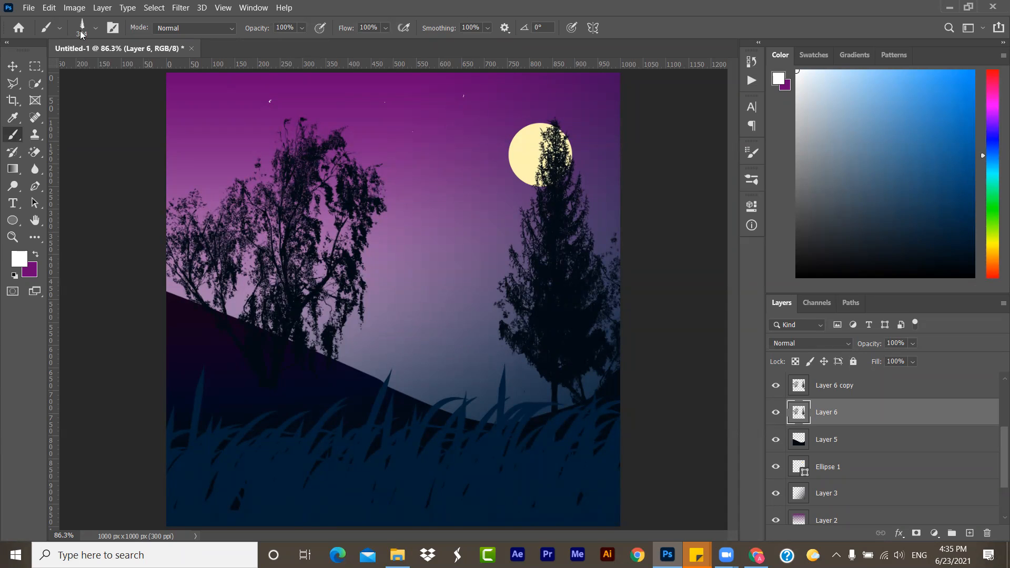
click(97, 29)
scroll(109, 222, down, 10)
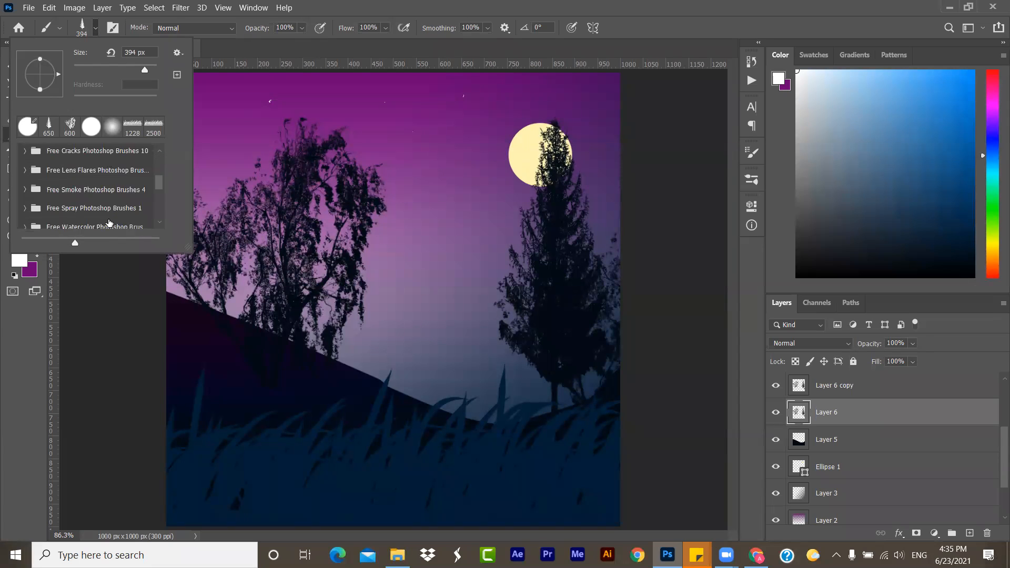
click(96, 29)
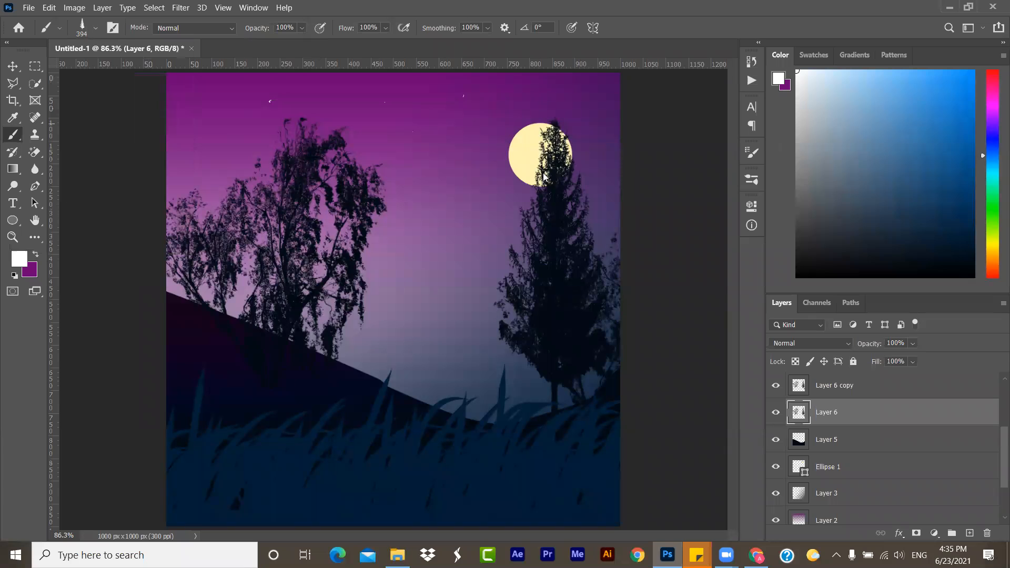
- Collapse the conceptart_tree_brushes folder and look through the full list of installed brush folders
click(752, 179)
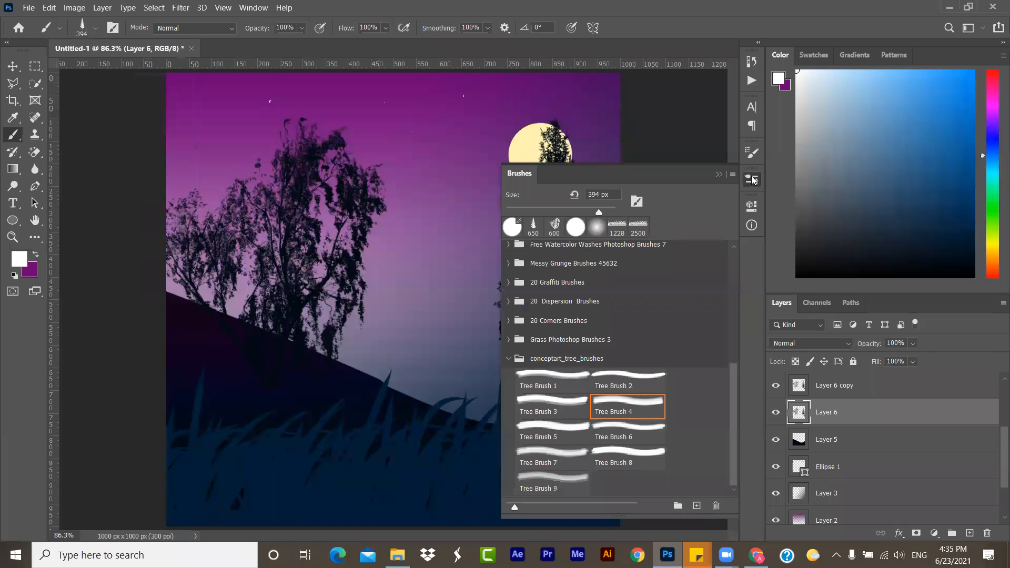
click(509, 358)
scroll(615, 359, up, 5)
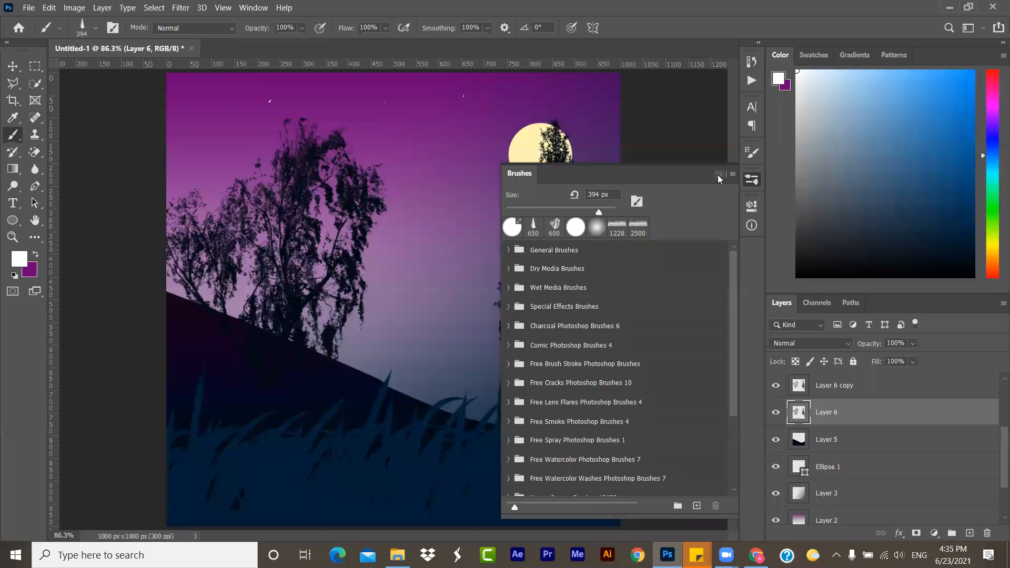
scroll(571, 456, down, 4)
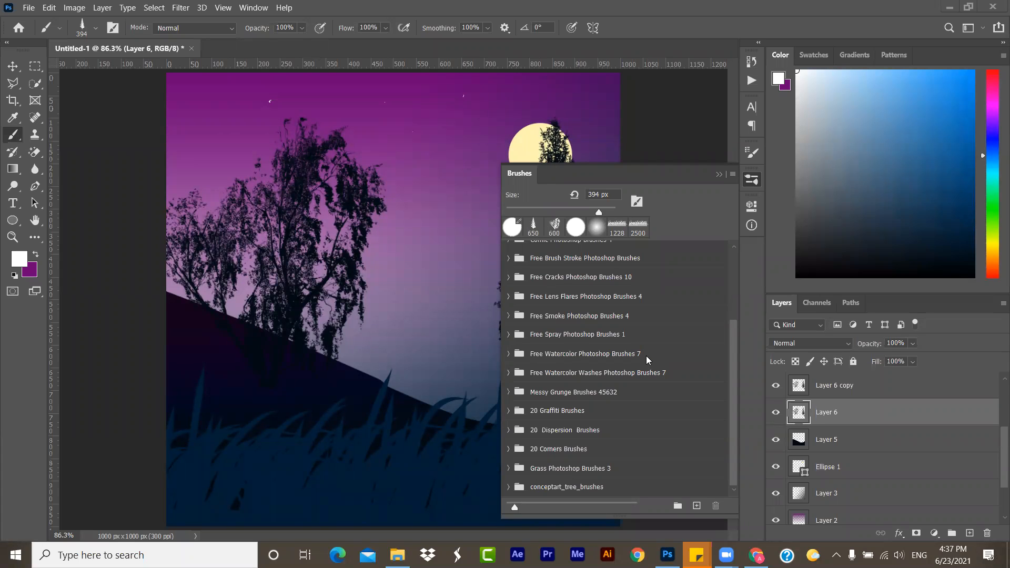
click(719, 176)
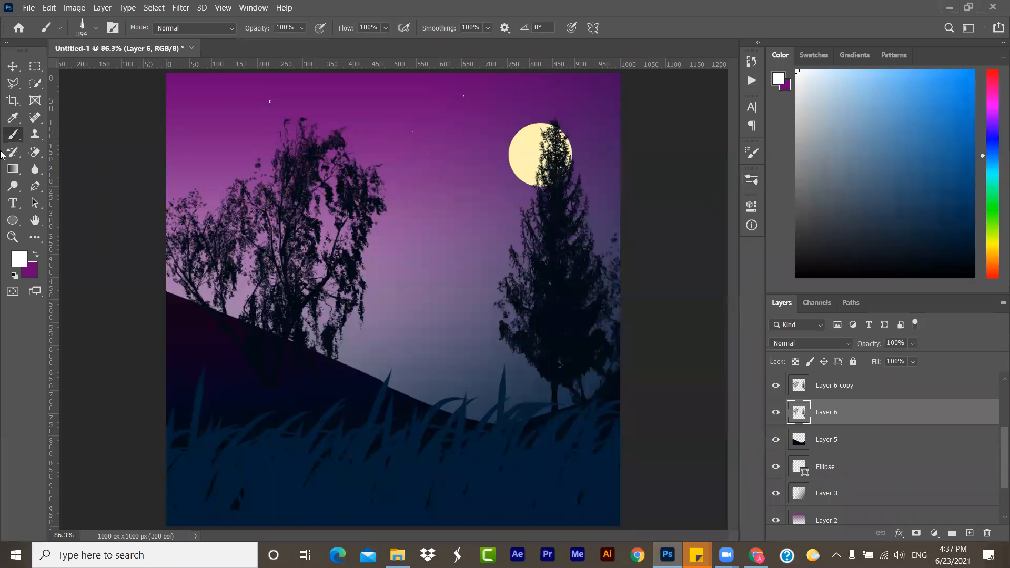
- Magnify the scene to 200% and reduce it back to 100% with the Zoom tool
click(35, 135)
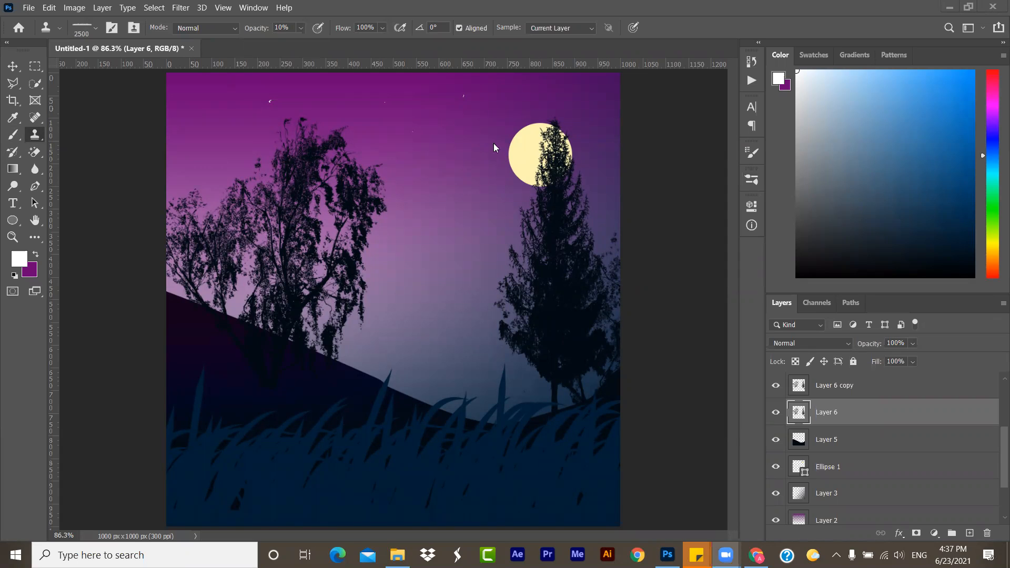
click(15, 236)
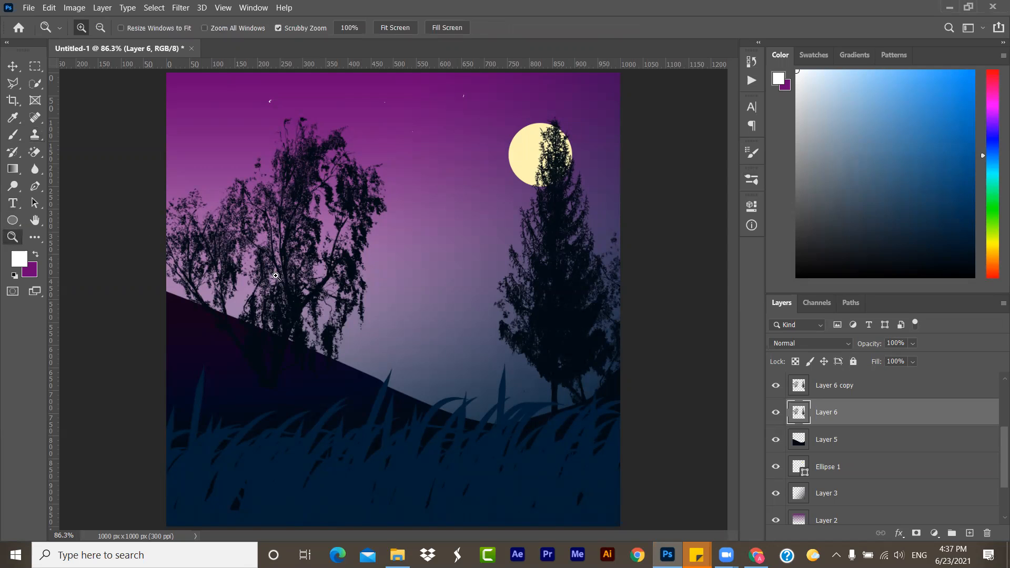
click(416, 292)
click(416, 292)
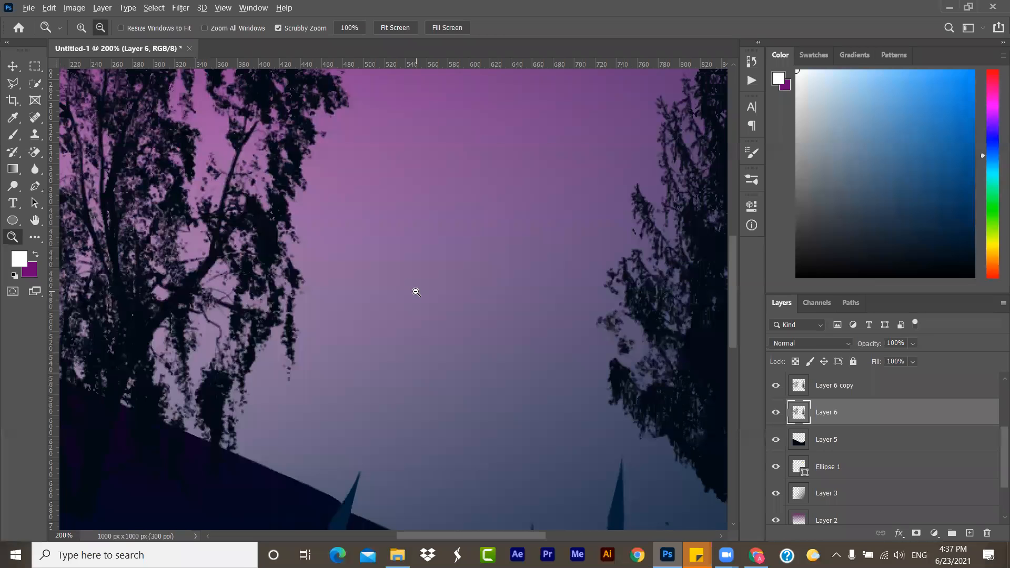
alt+click(416, 292)
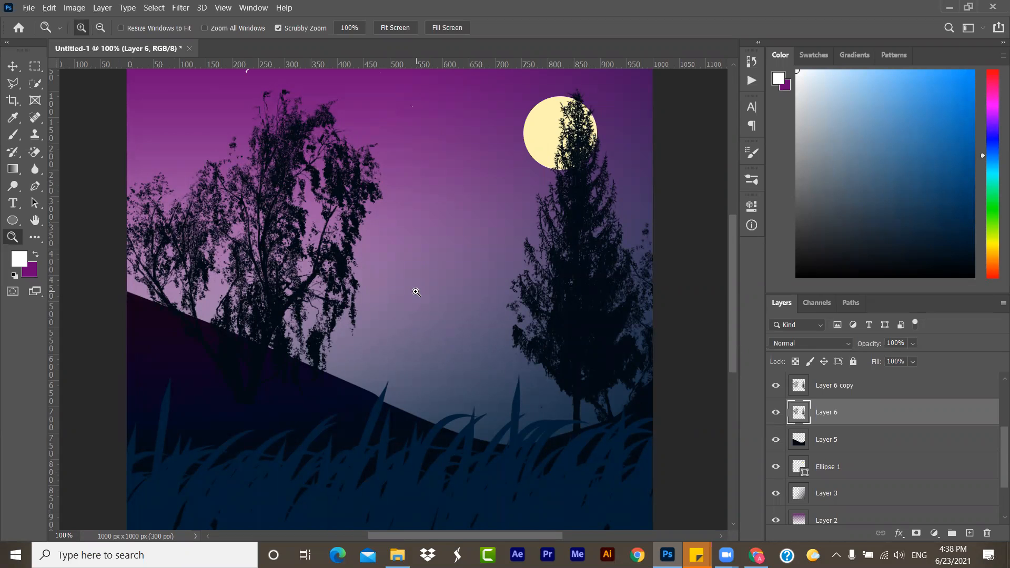
click(416, 292)
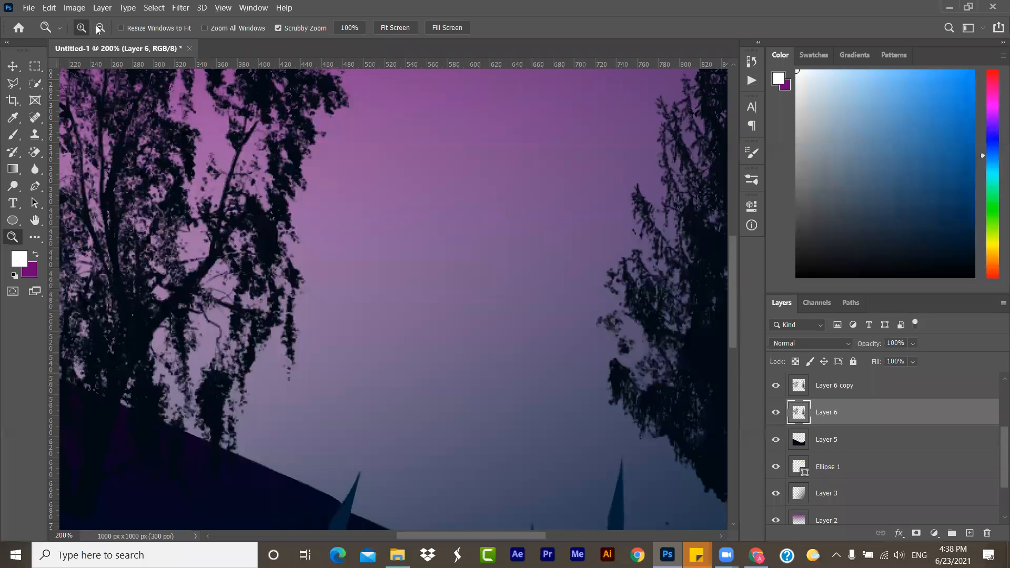
click(100, 27)
click(432, 337)
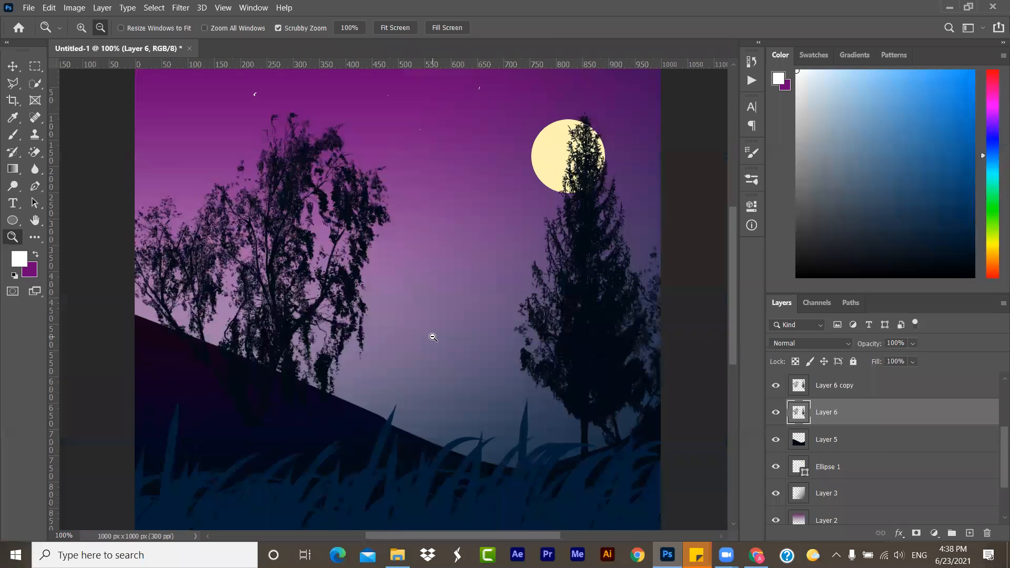
click(81, 28)
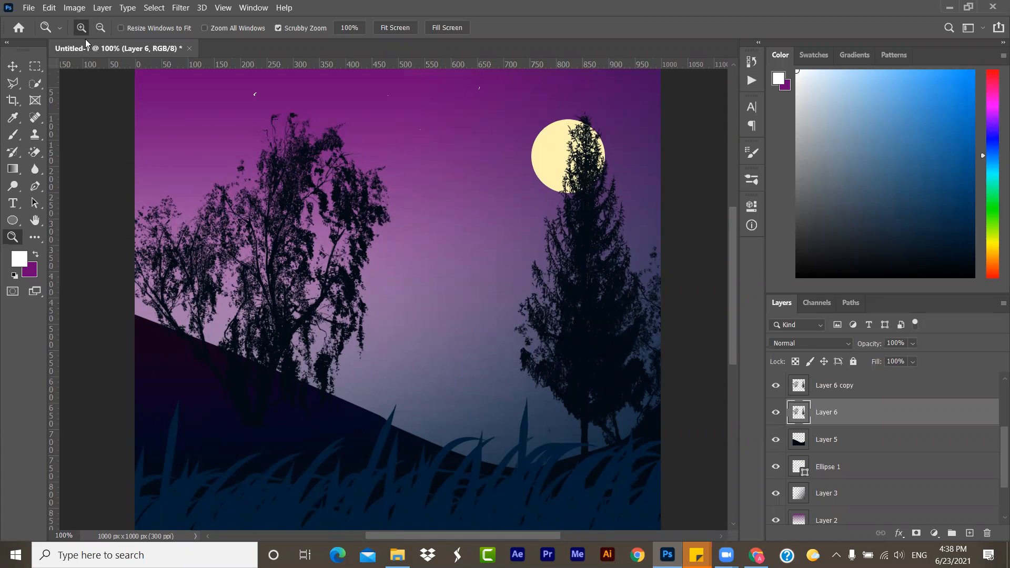
- Select the sky gradient on Layer 3 with the Move tool, show its Free Transform handles and commit the transform
click(13, 66)
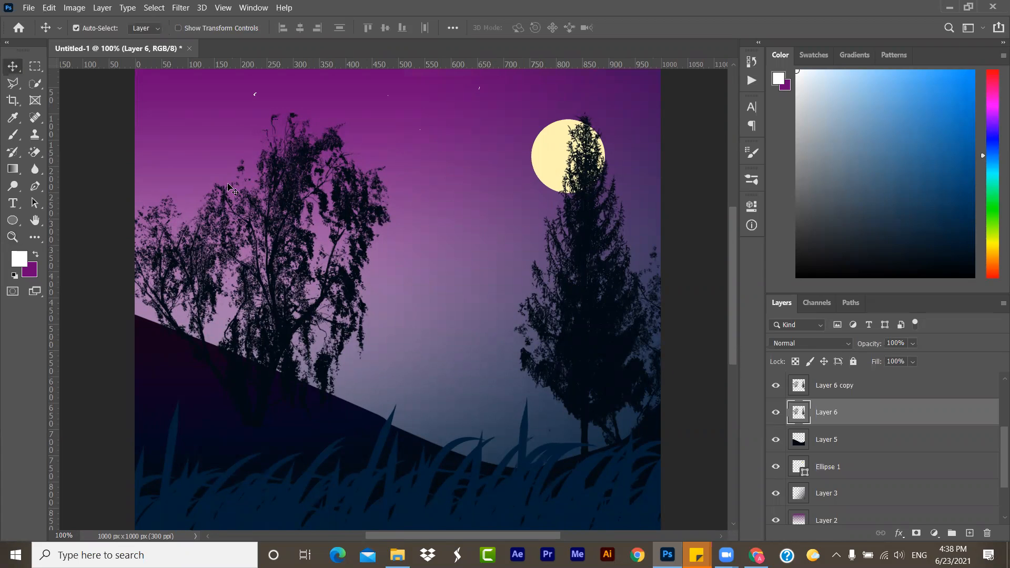
click(424, 295)
key(ctrl+t)
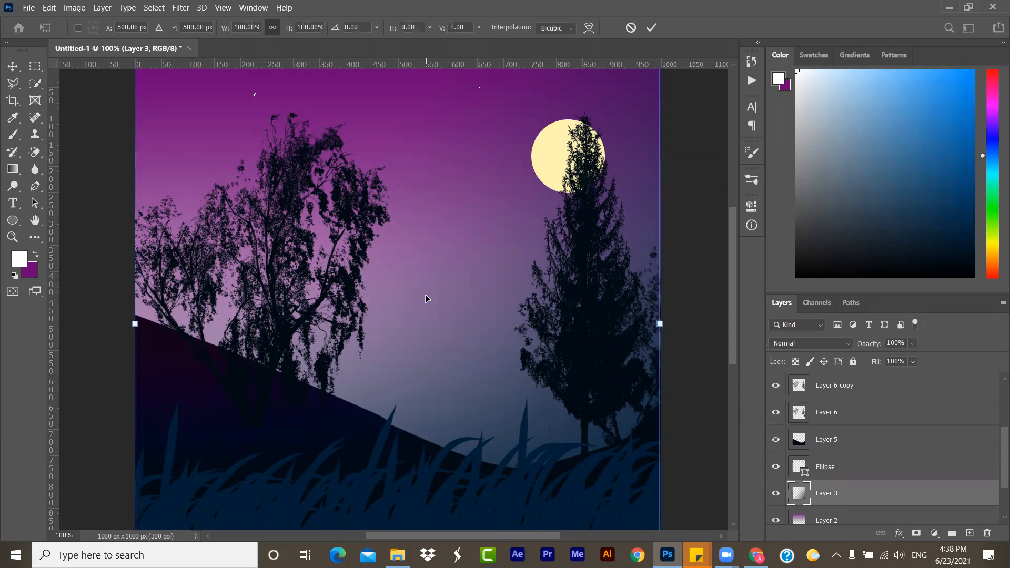
key(ctrl+0)
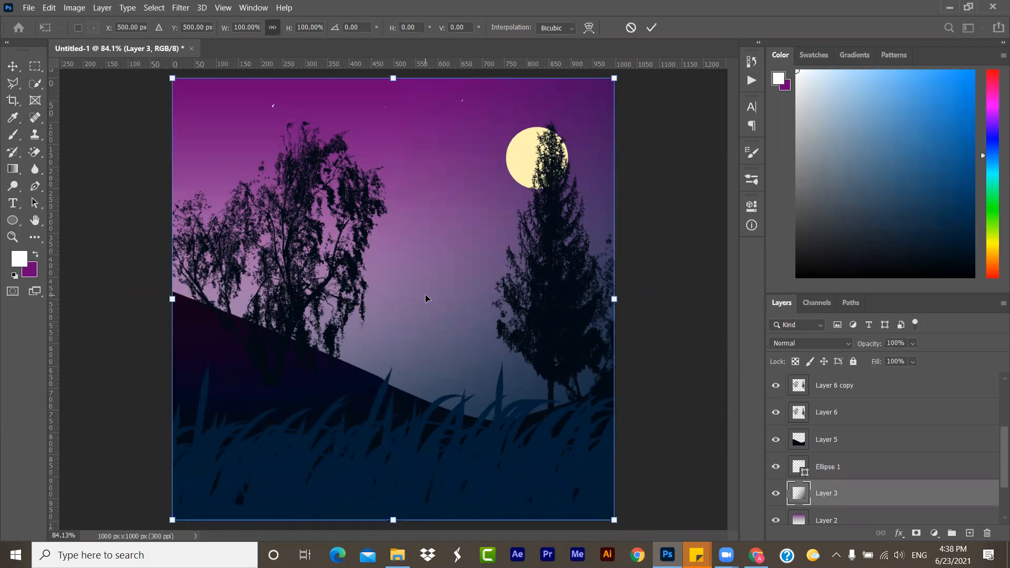
key(Return)
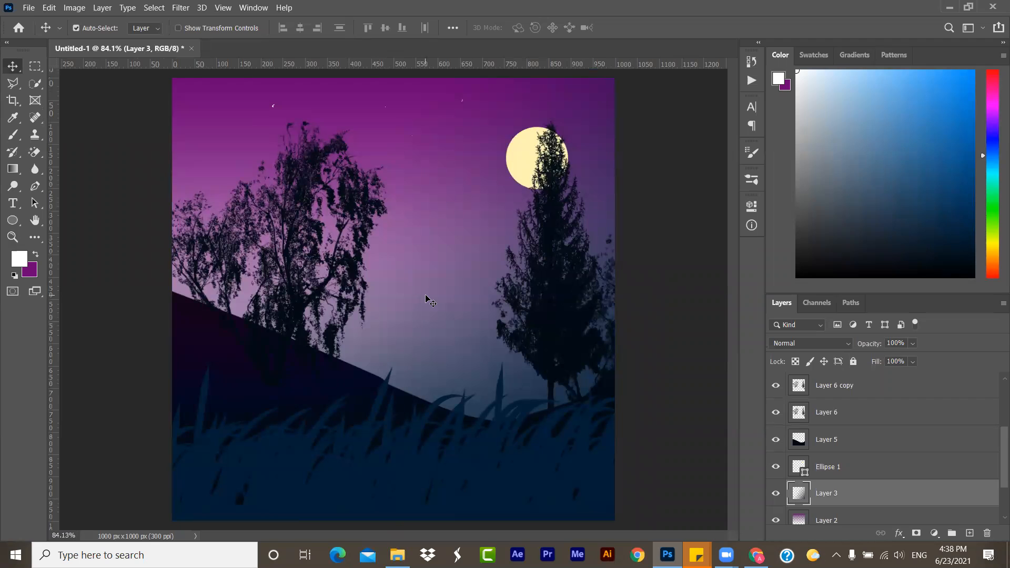
- Create a new white 100 x 100 pixel RGB document at 300 pixels/inch
key(ctrl+n)
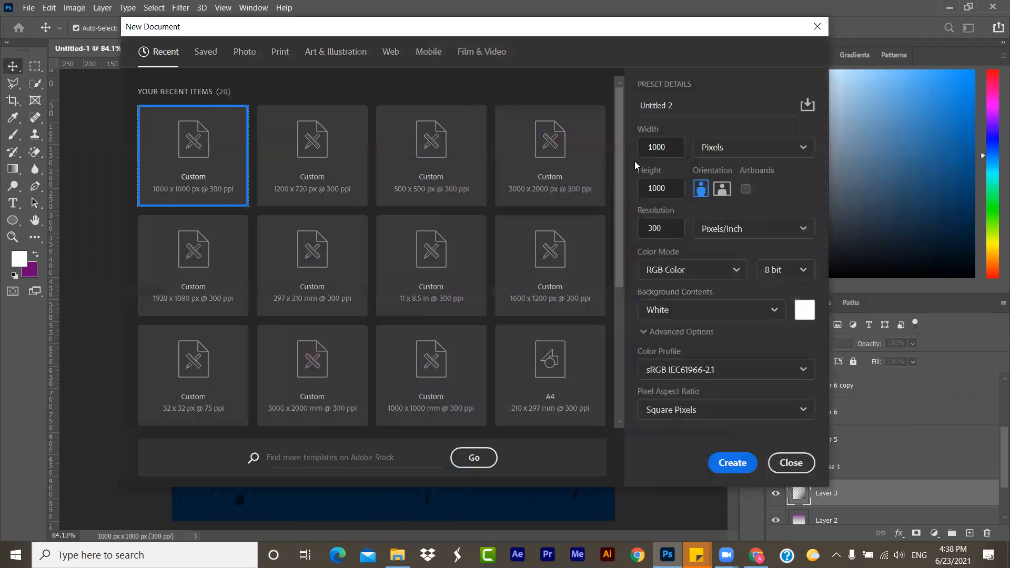
click(660, 147)
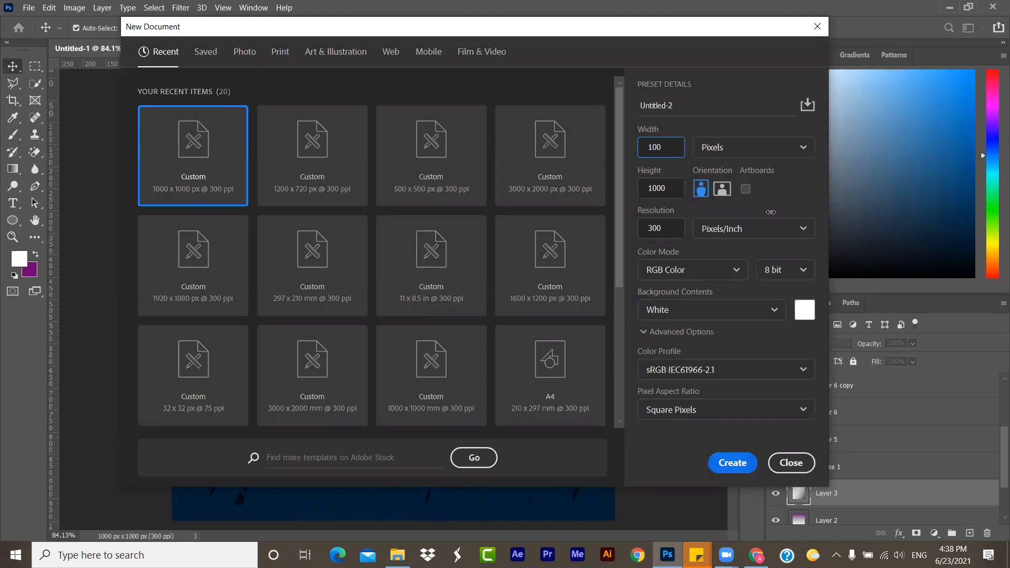
drag(662, 188, 685, 190)
key(BackSpace)
click(742, 475)
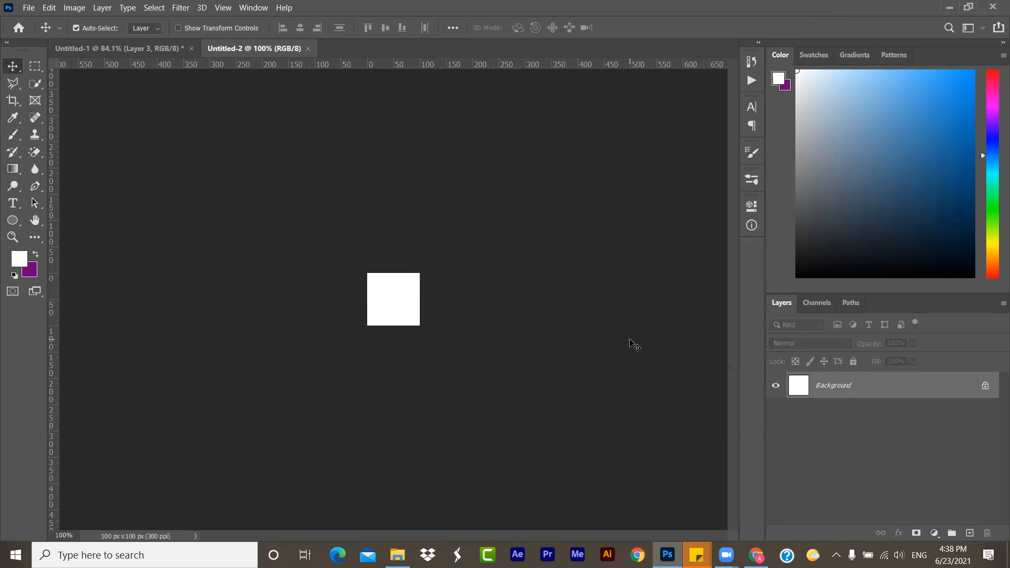
key(ctrl)
key(ctrl+0)
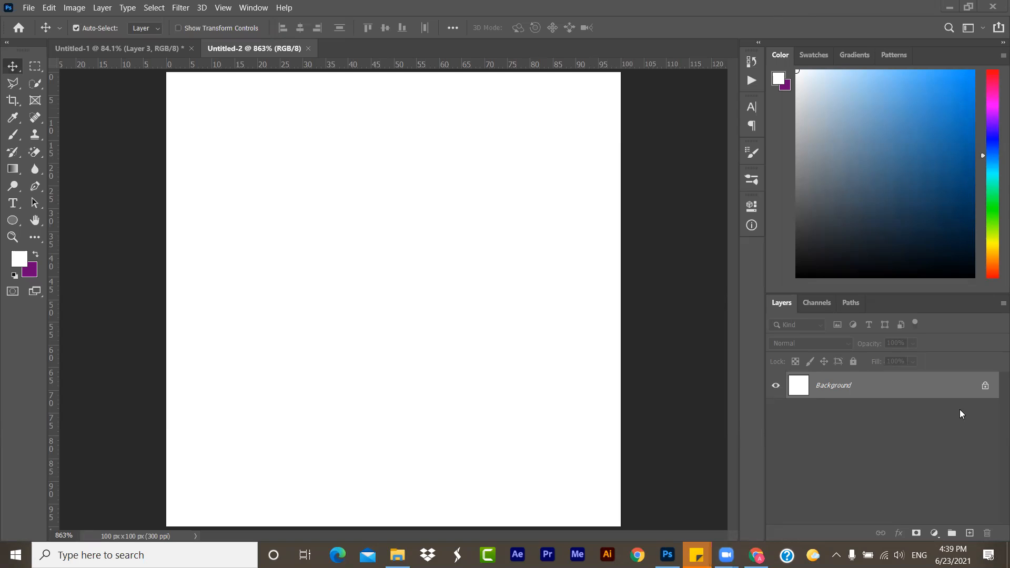
- Return to the Untitled-1 night scene and merge all its visible layers into one
click(140, 53)
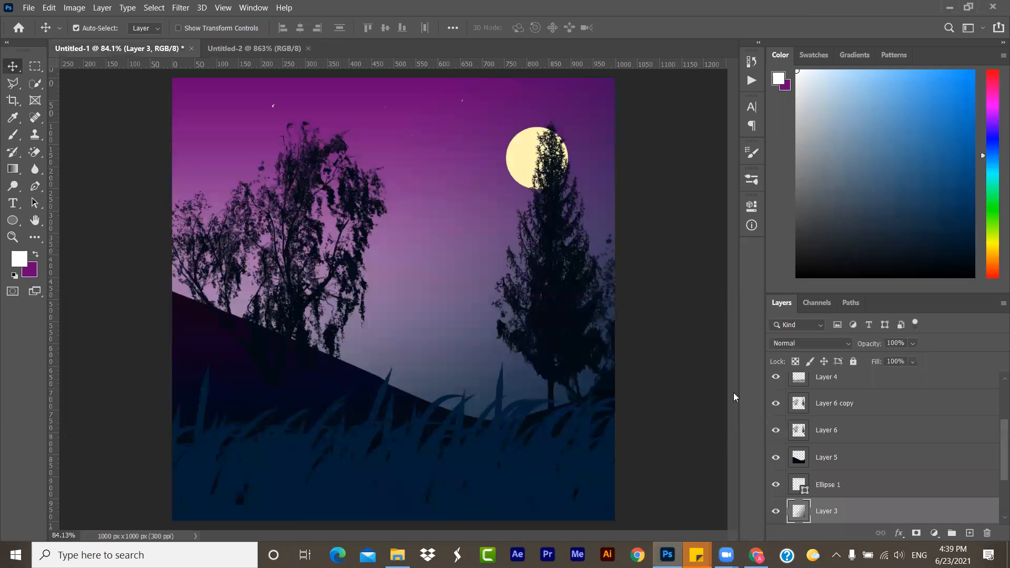
scroll(827, 457, down, 3)
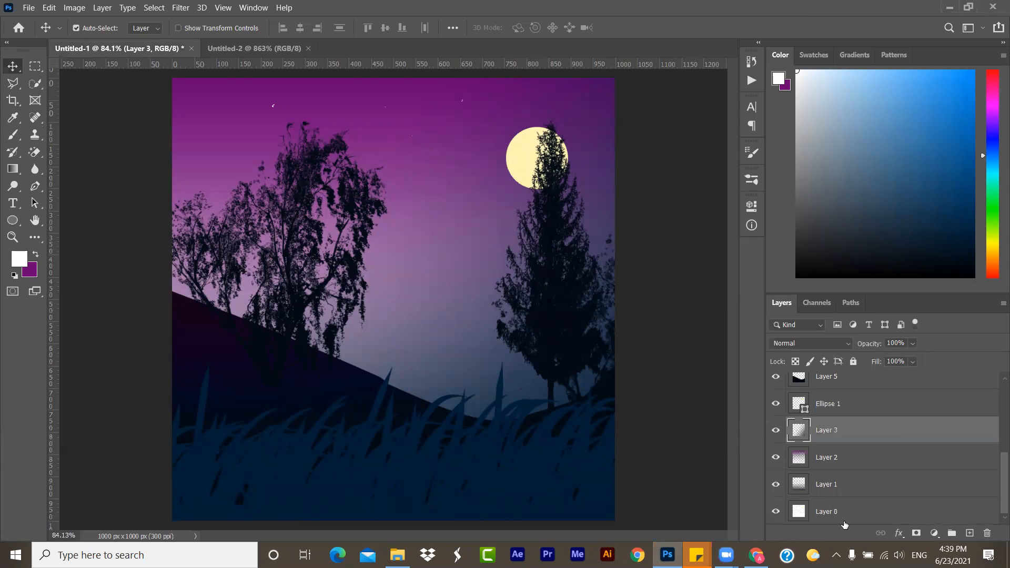
scroll(844, 491, up, 5)
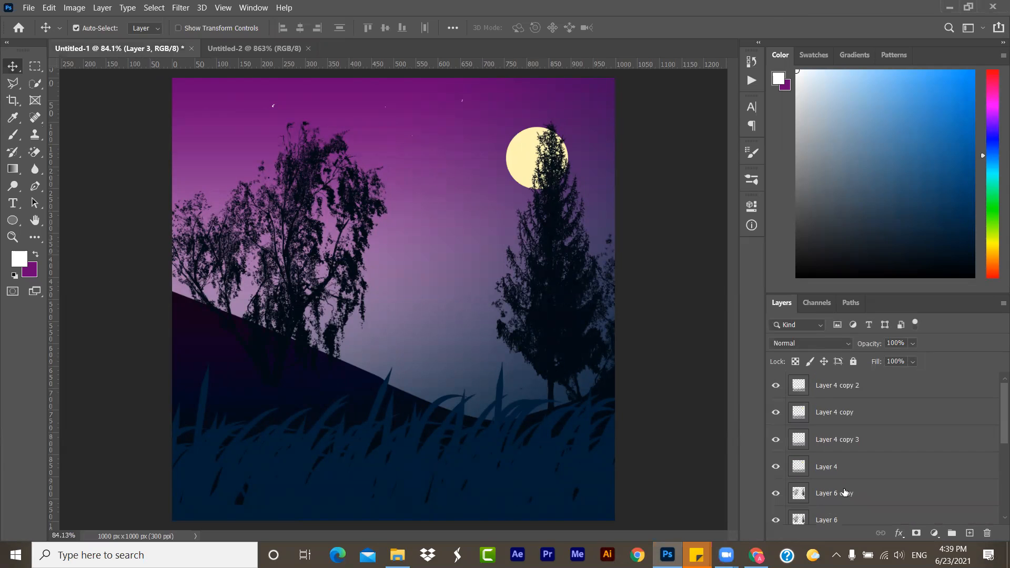
scroll(902, 525, down, 3)
scroll(902, 525, down, 3)
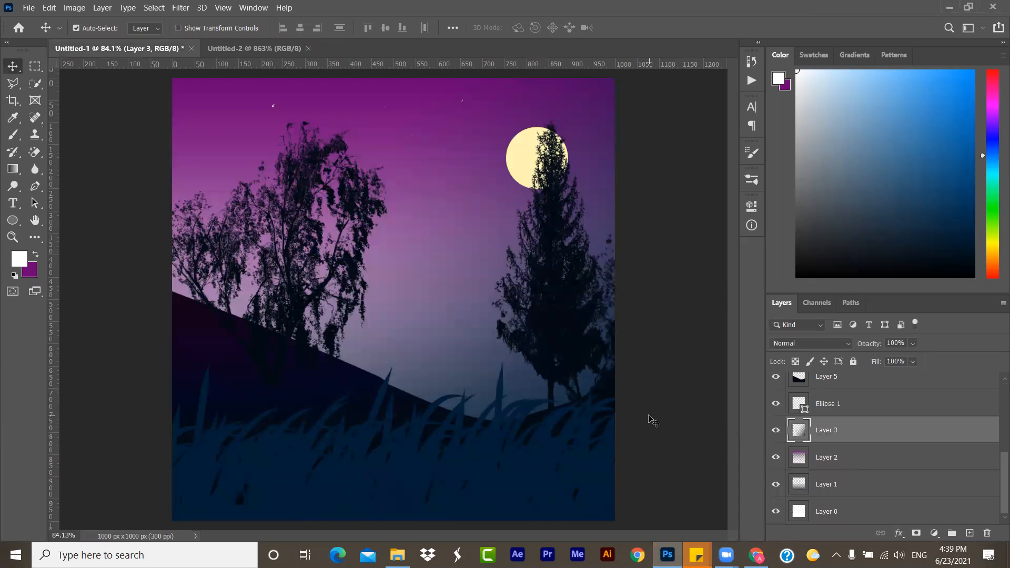
key(ctrl)
key(ctrl+shift+e)
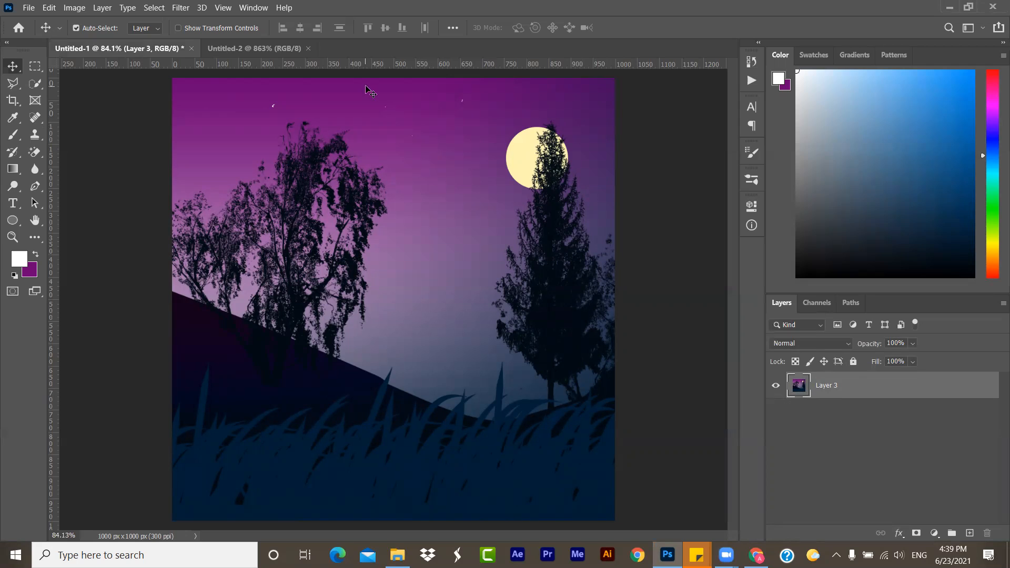
- Copy the scene's left 580 x 1000 pixel part with the Rectangular Marquee and paste it into a new document of that size at 300 pixels/inch
click(34, 65)
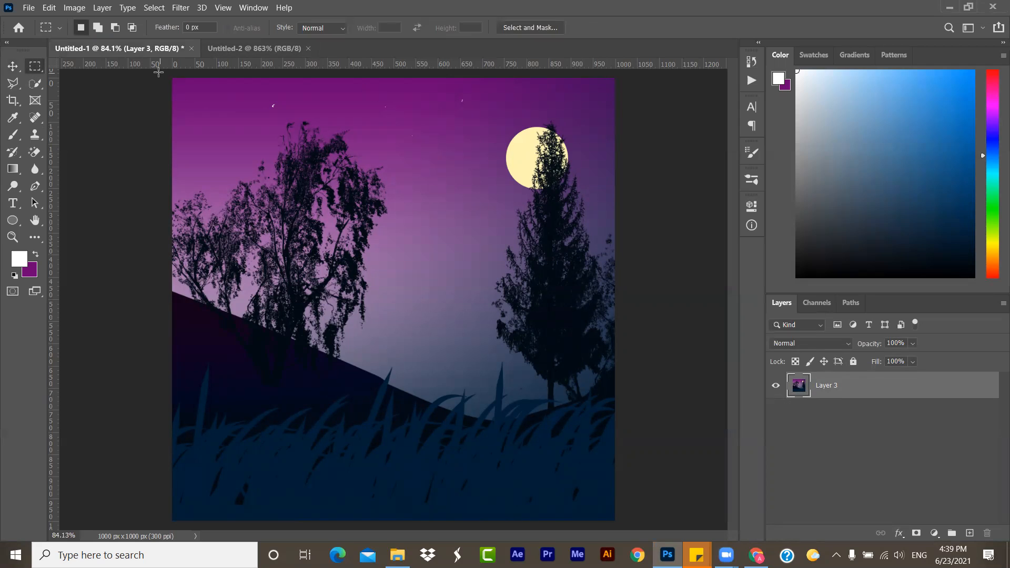
drag(158, 71, 428, 535)
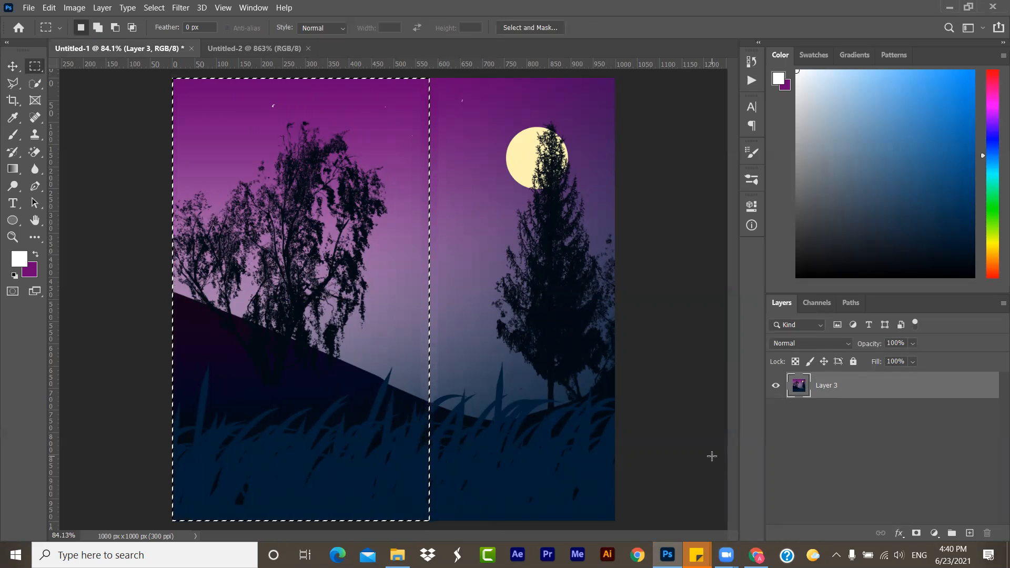
key(ctrl+n)
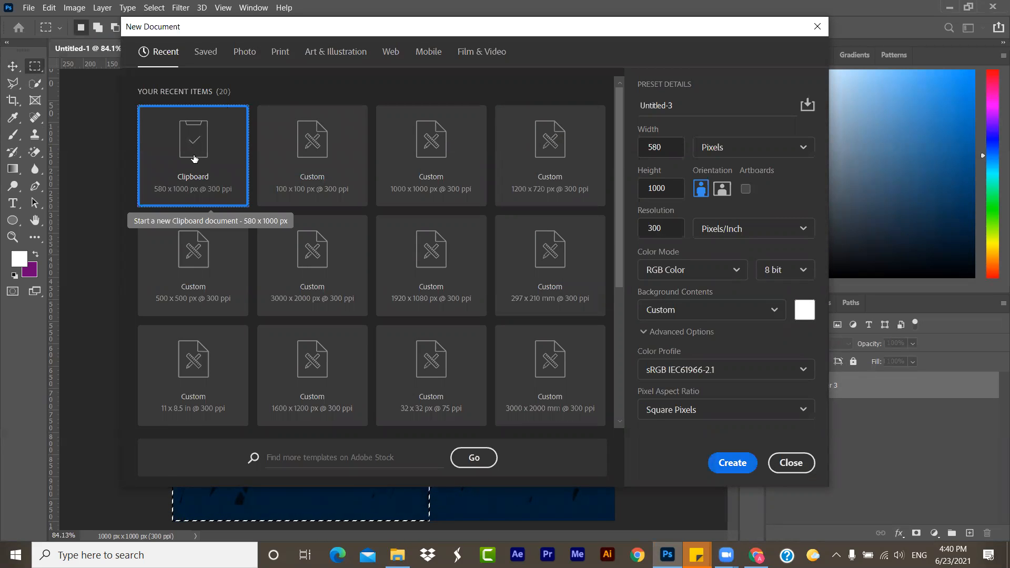
click(726, 467)
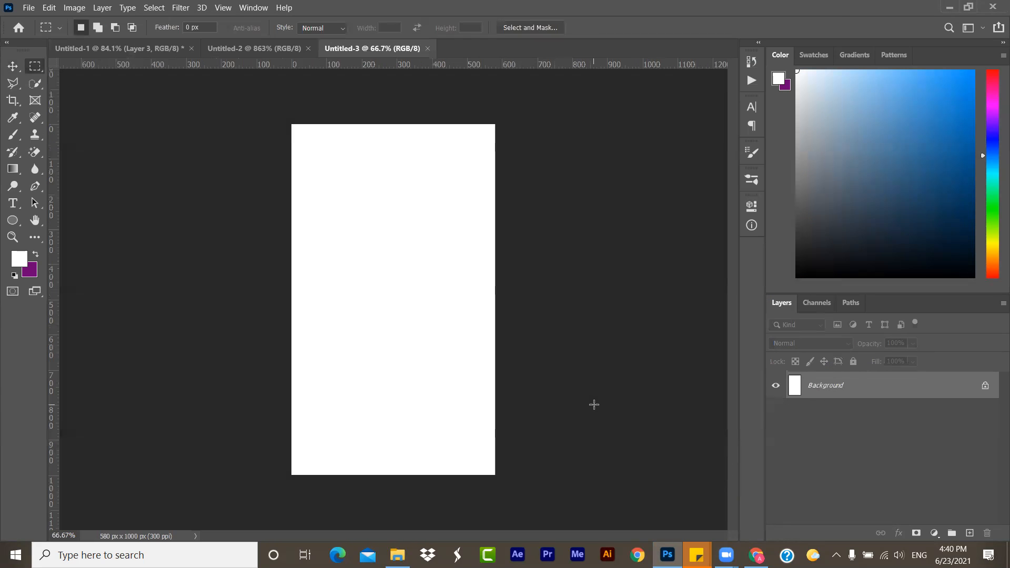
key(ctrl+v)
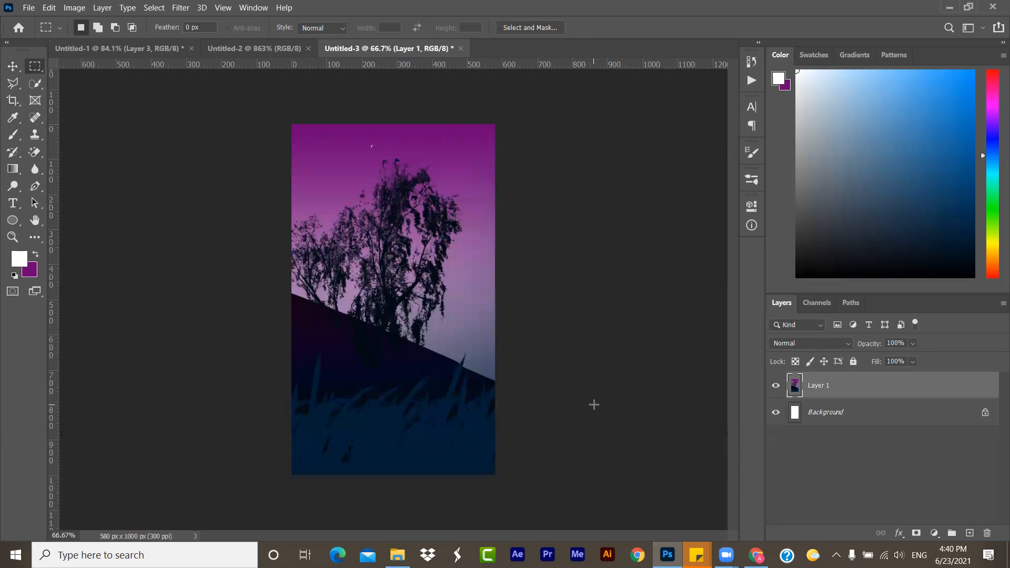
- Unlock the Background layer into a regular layer and undo the unlocking
click(984, 412)
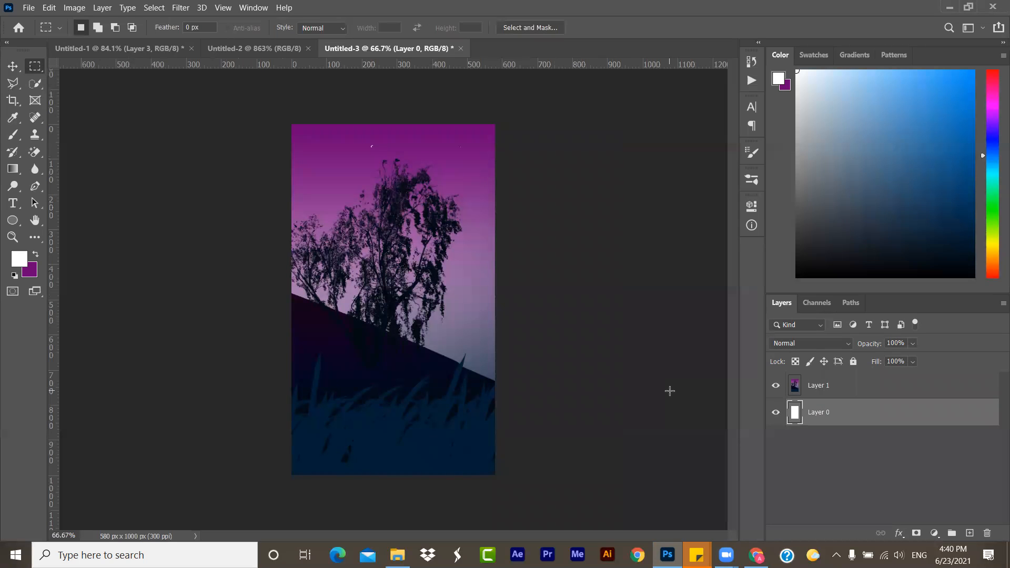
key(ctrl+z)
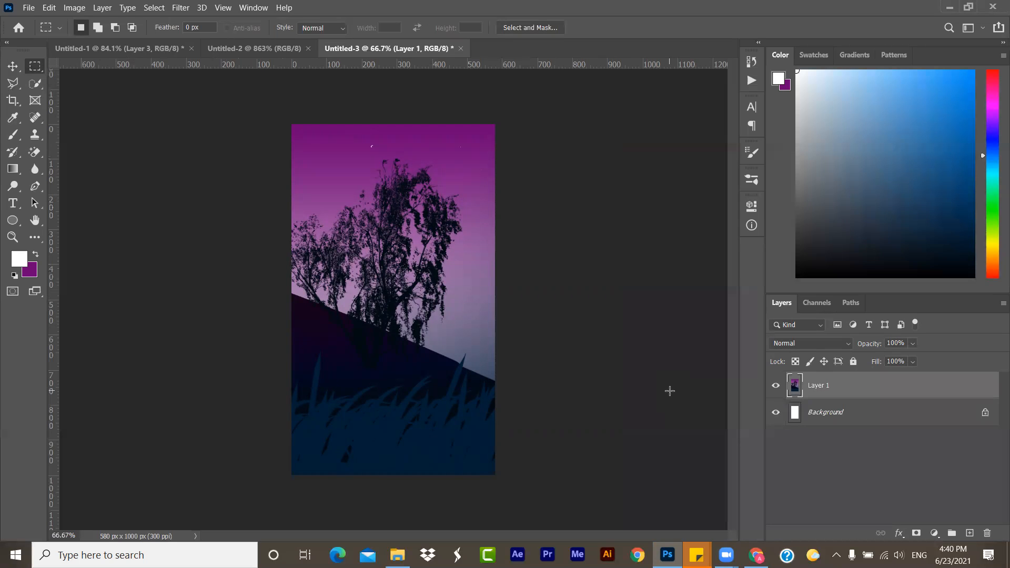
- Hide the pasted Layer 1 and paste the copied scene part again as a new layer
click(776, 385)
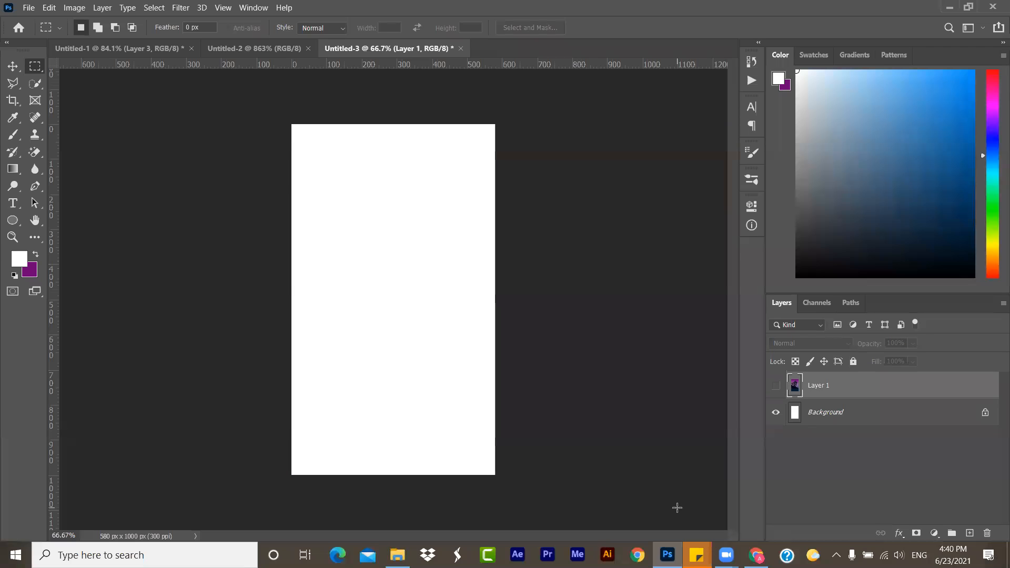
key(ctrl+v)
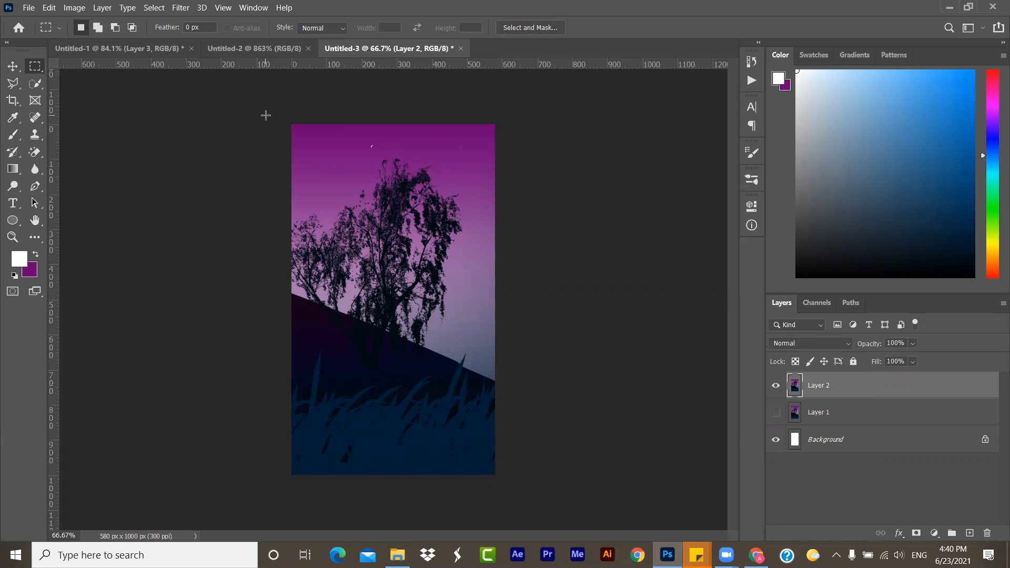
- Switch to the blank Untitled-2 document
click(255, 48)
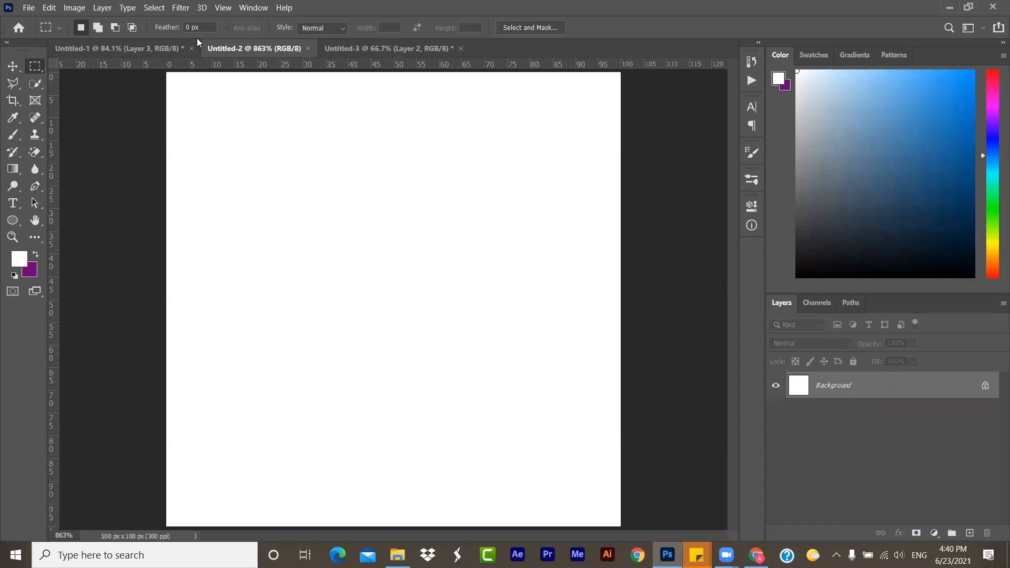